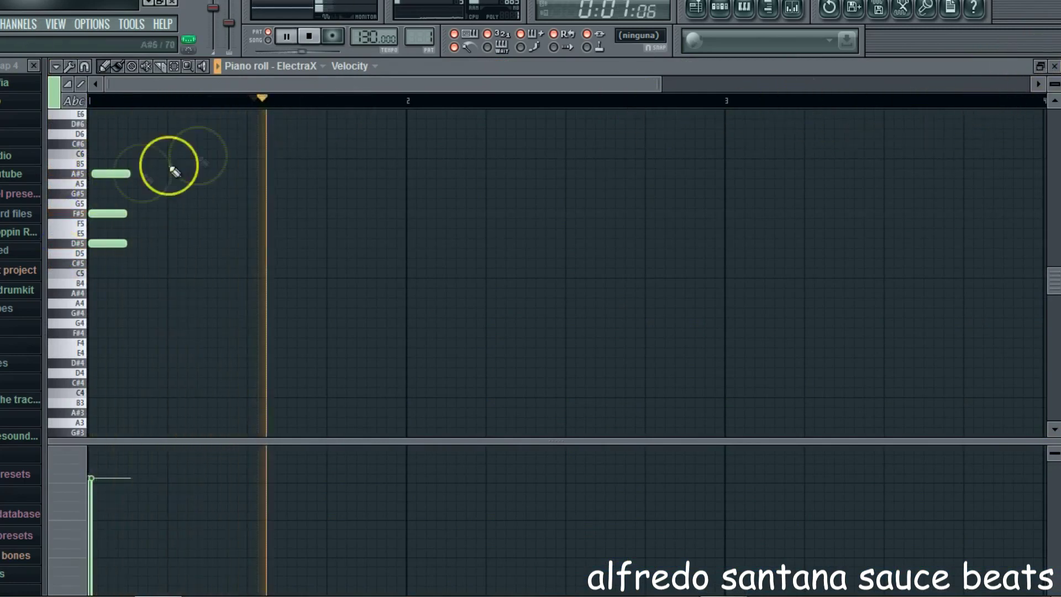
- Toggle the SYNTH1, SYNTH2 and SYNTH3 layers of the ElectraX patch during playback to hear what each one adds
click(1054, 66)
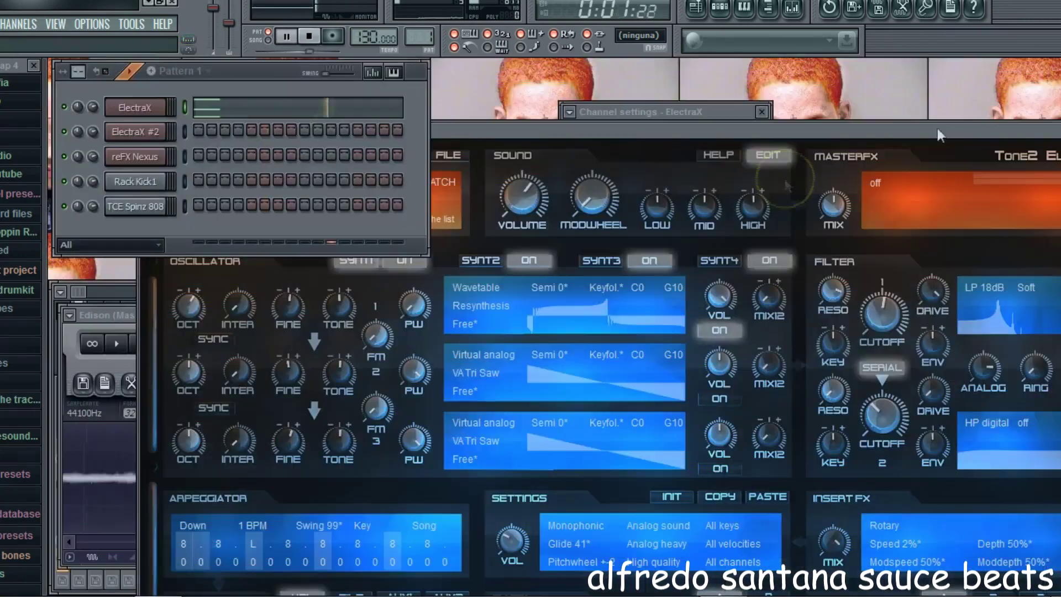
click(453, 138)
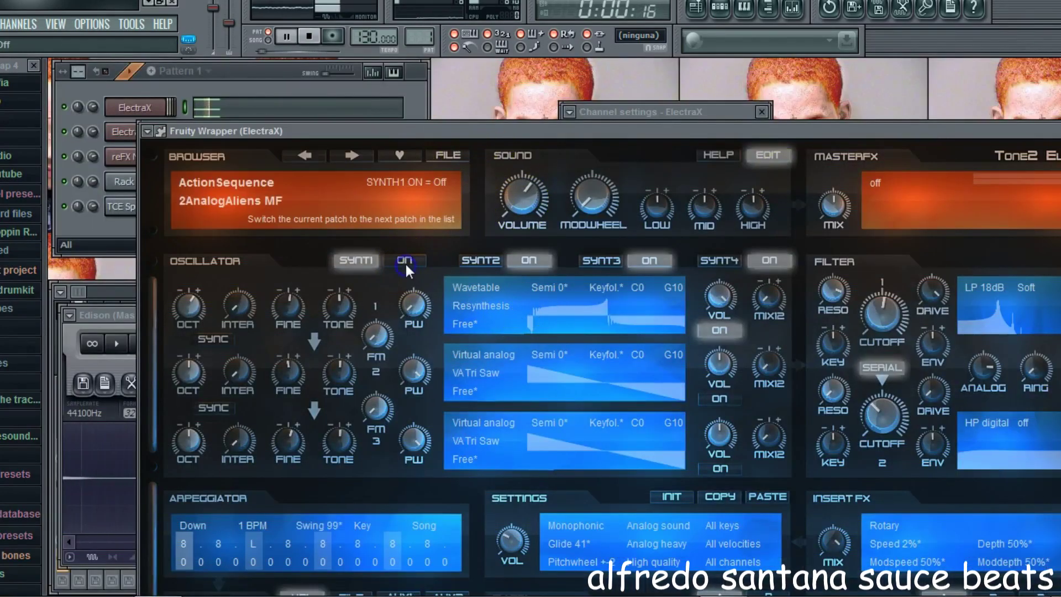
click(526, 260)
click(638, 264)
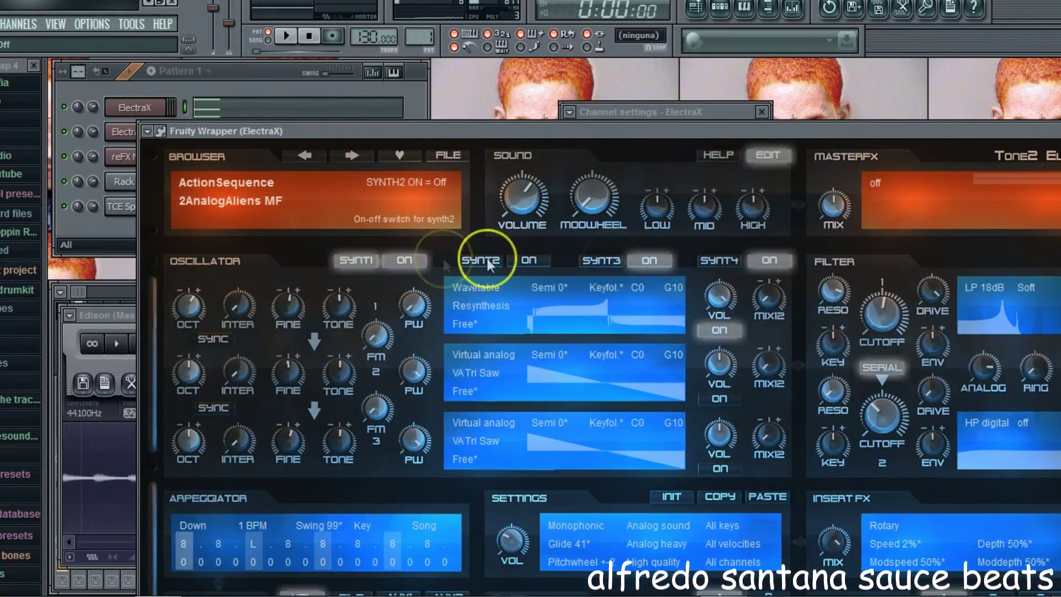
click(538, 260)
click(406, 261)
- Select the D#5, F#5 and A#5 chord in ElectraX's piano roll and copy it to the middle of bar 1
click(233, 82)
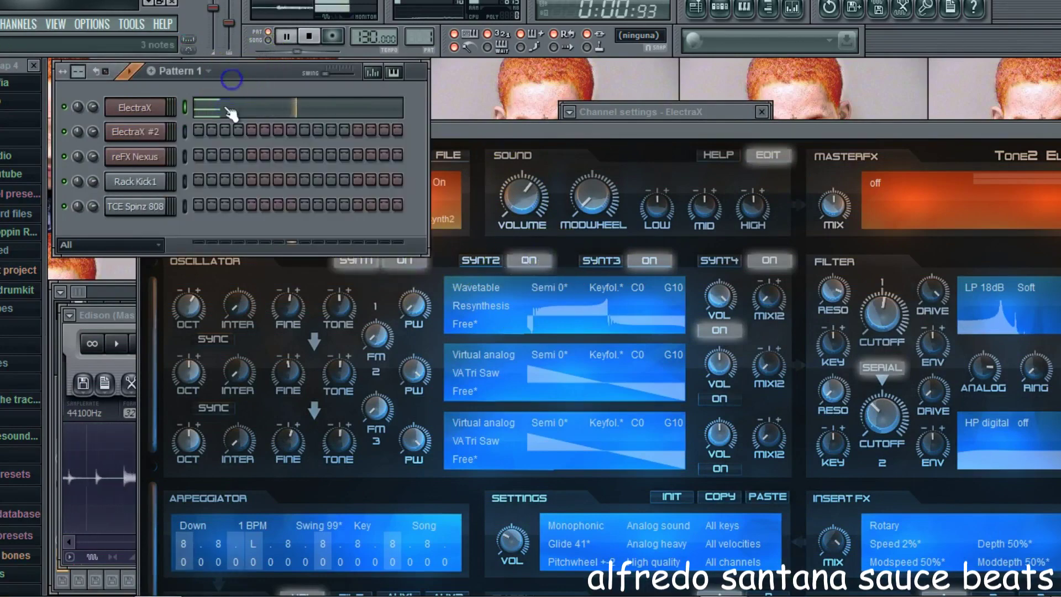
click(228, 109)
key(space)
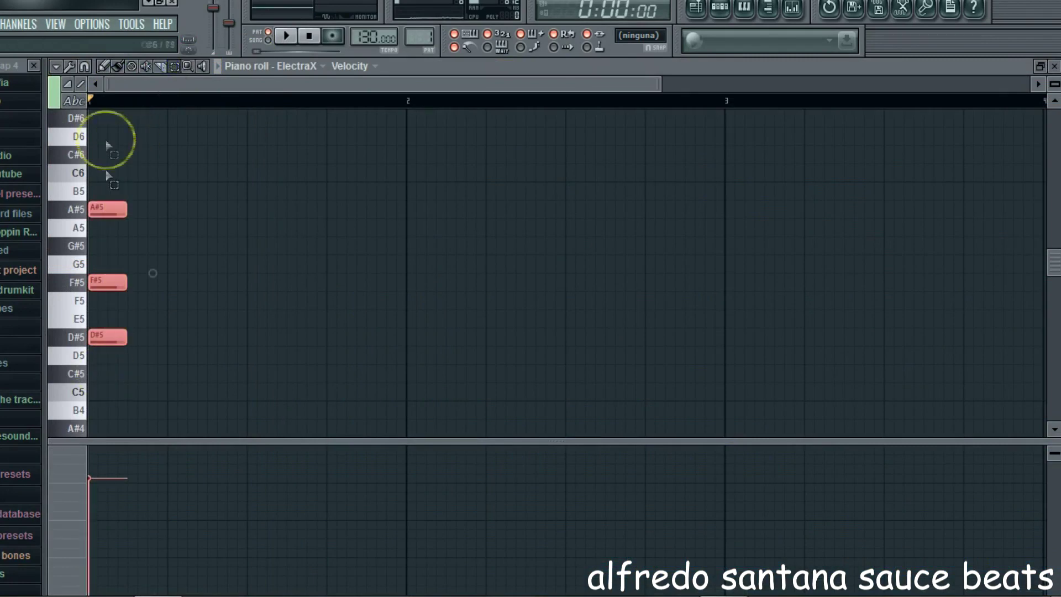
click(114, 213)
key(space)
key(space)
drag(114, 214, 270, 213)
key(space)
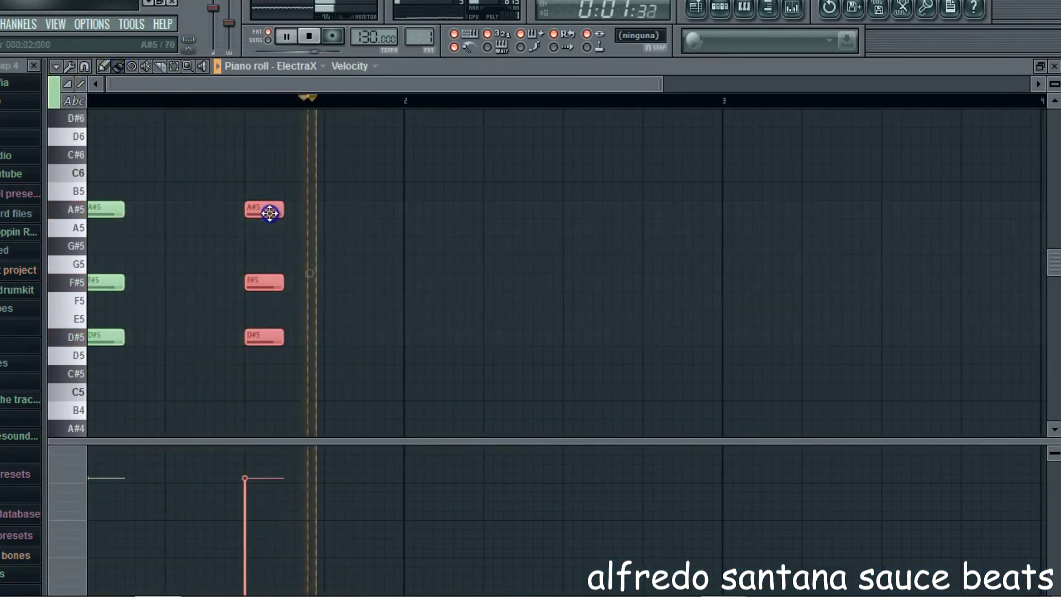
- Duplicate both chords of bar 1 so that they repeat in bar 2
key(ctrl+d)
key(space)
click(56, 66)
mouse_move(62, 95)
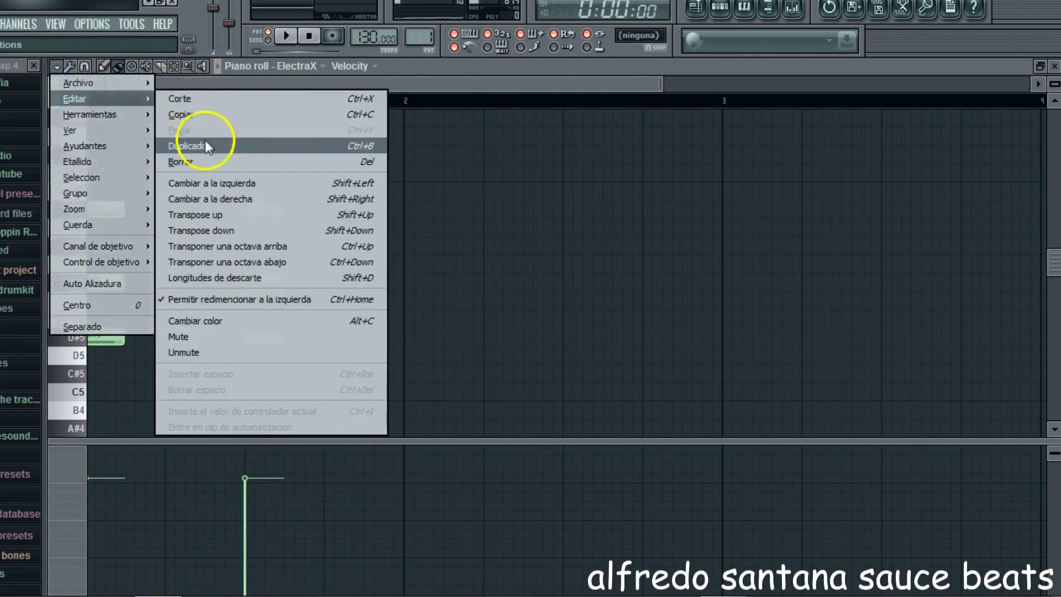
click(205, 141)
key(space)
- Reshape the first chord of bar 2 to B5 on top and F5 in the middle, above D#5
drag(308, 209, 421, 159)
key(ctrl+d)
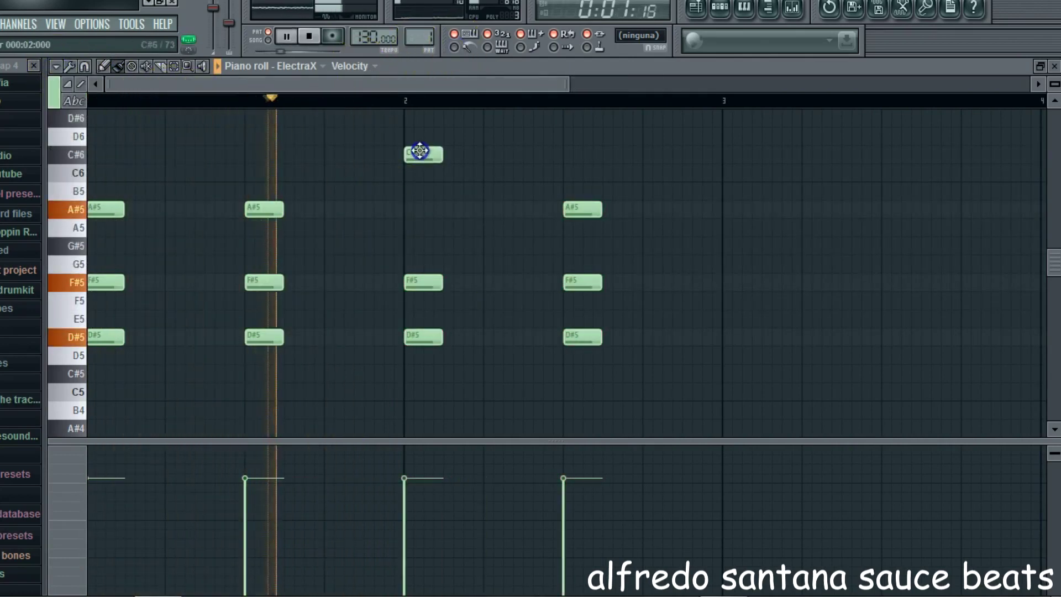
drag(399, 82, 451, 83)
key(space)
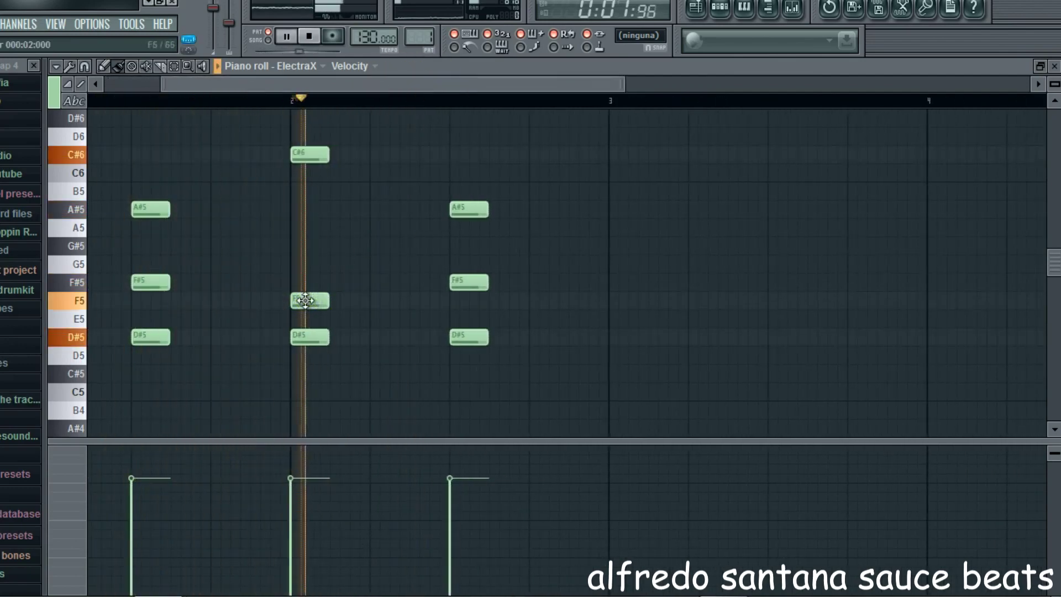
drag(307, 304, 308, 292)
drag(319, 145, 318, 182)
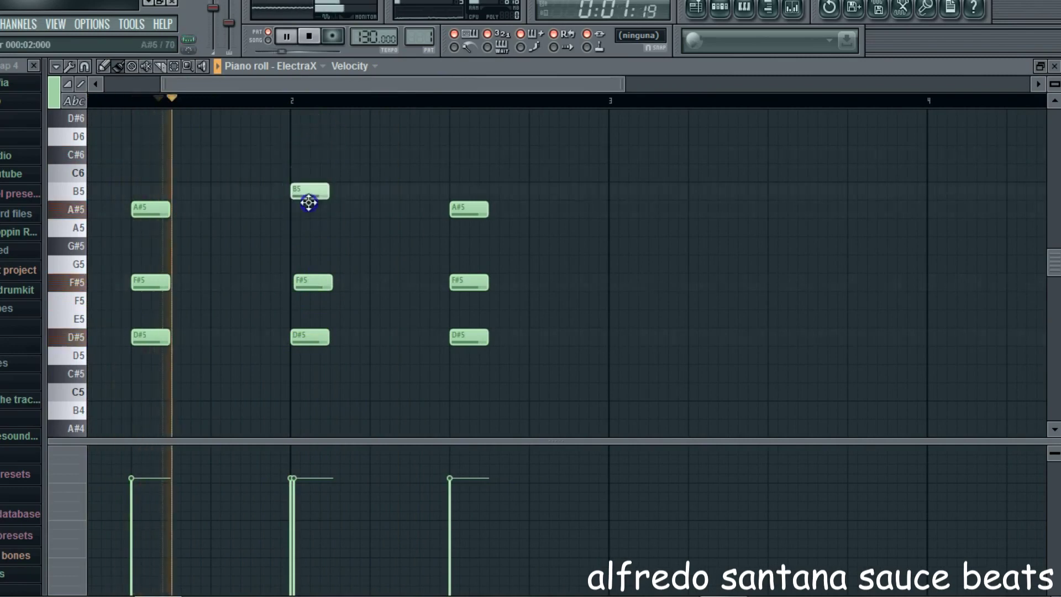
drag(311, 281, 308, 281)
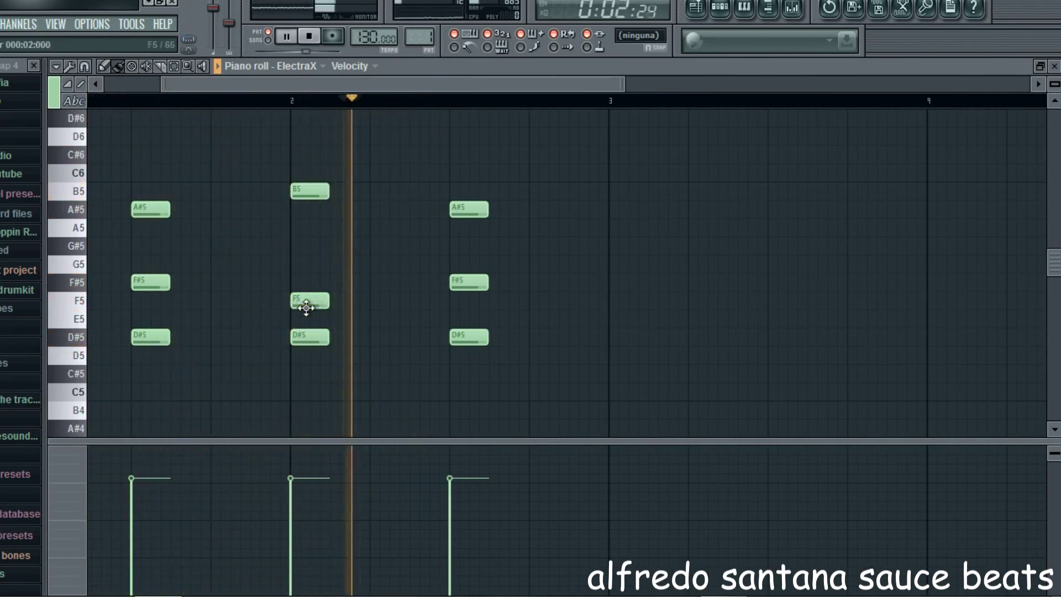
- Raise the top note of the last chord to C#6 and set the tempo to 138 BPM
key(space)
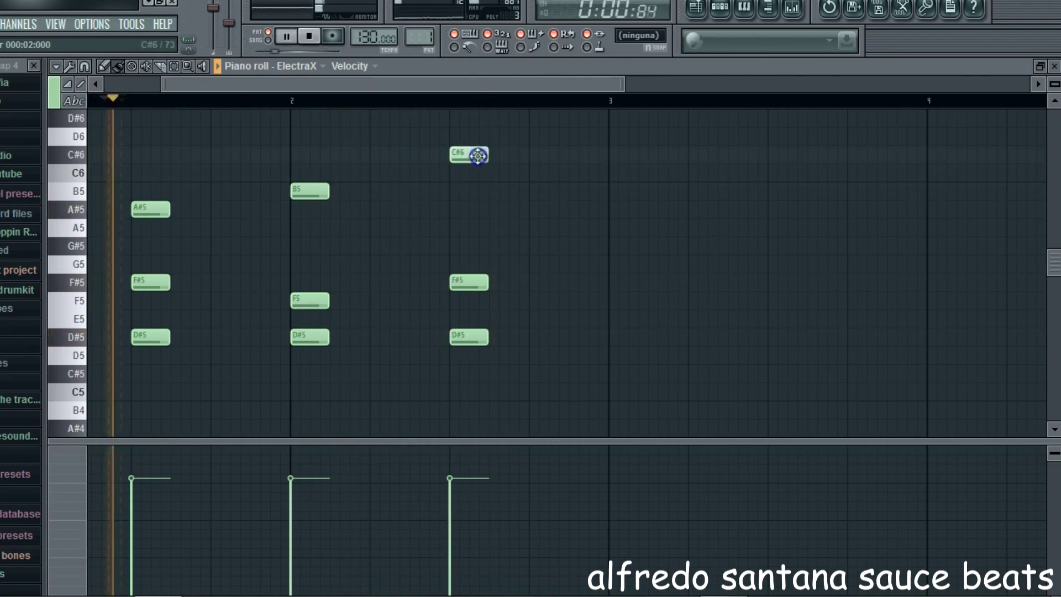
mouse_move(469, 280)
mouse_down()
mouse_move(476, 304)
mouse_move(478, 280)
mouse_up()
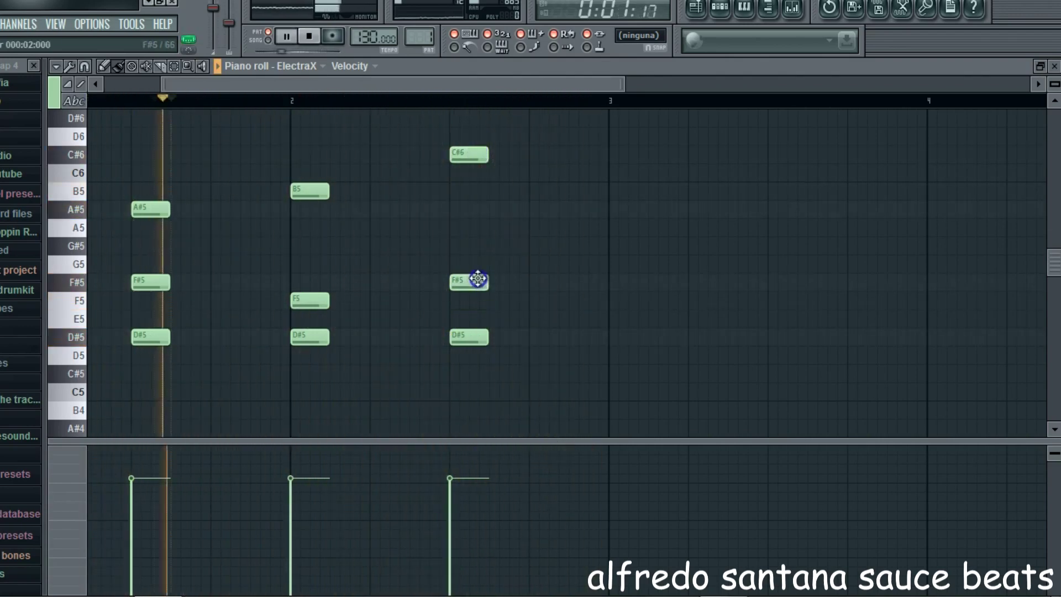
drag(358, 40, 358, 591)
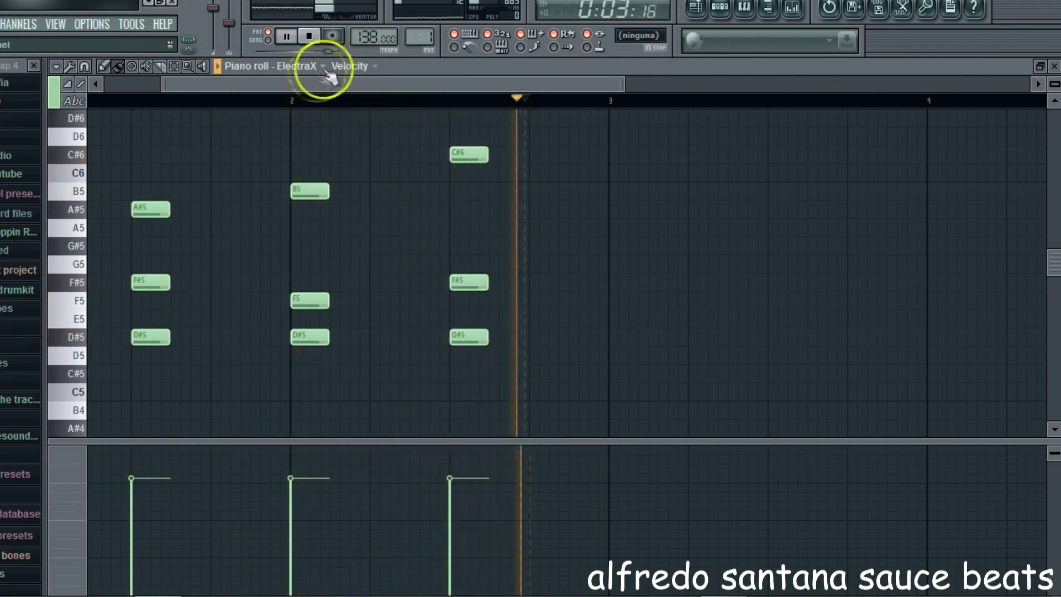
- Transpose all four chords up five semitones, with G#5 as the lowest note, and lengthen every note to half a bar
key(ctrl+a)
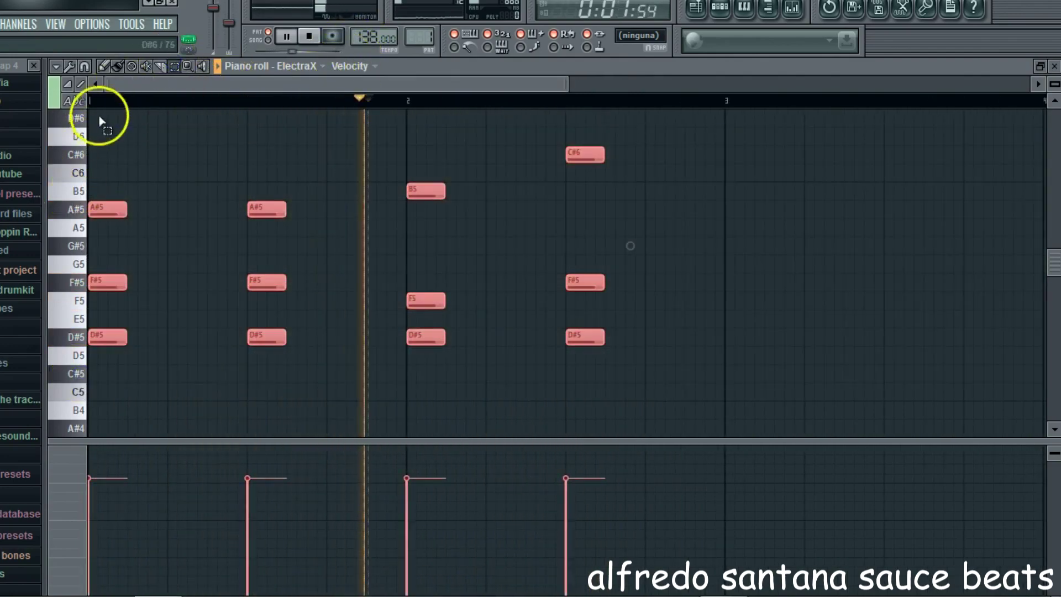
drag(115, 332, 115, 236)
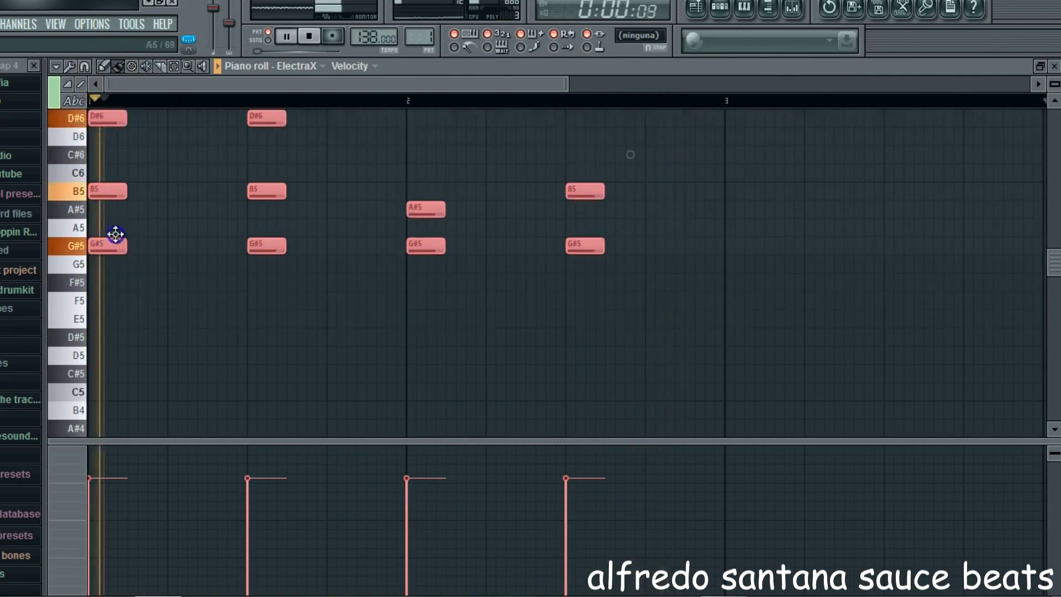
scroll(406, 240, up, 3)
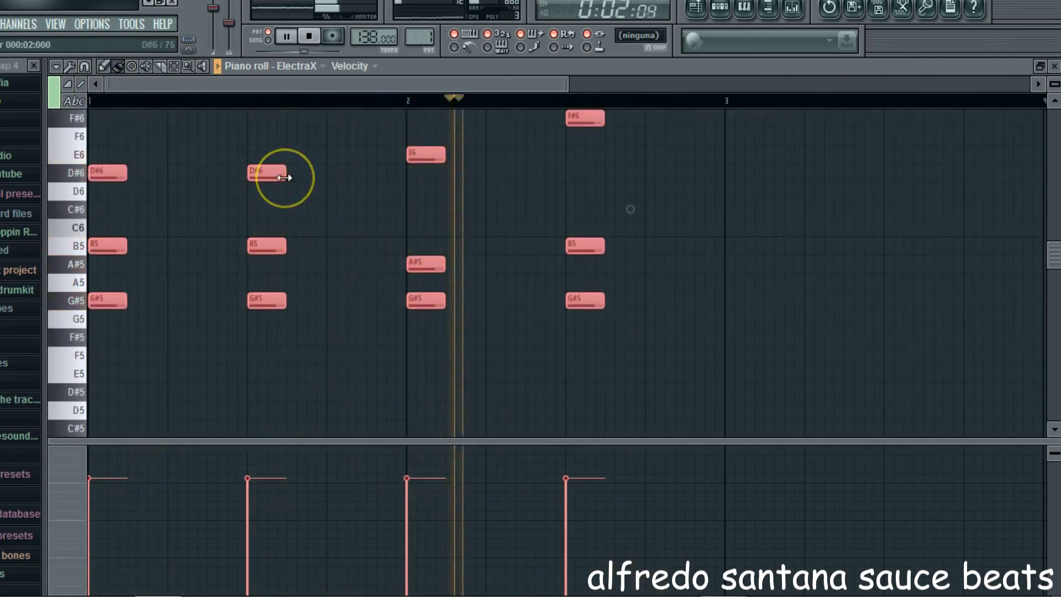
drag(284, 177, 408, 185)
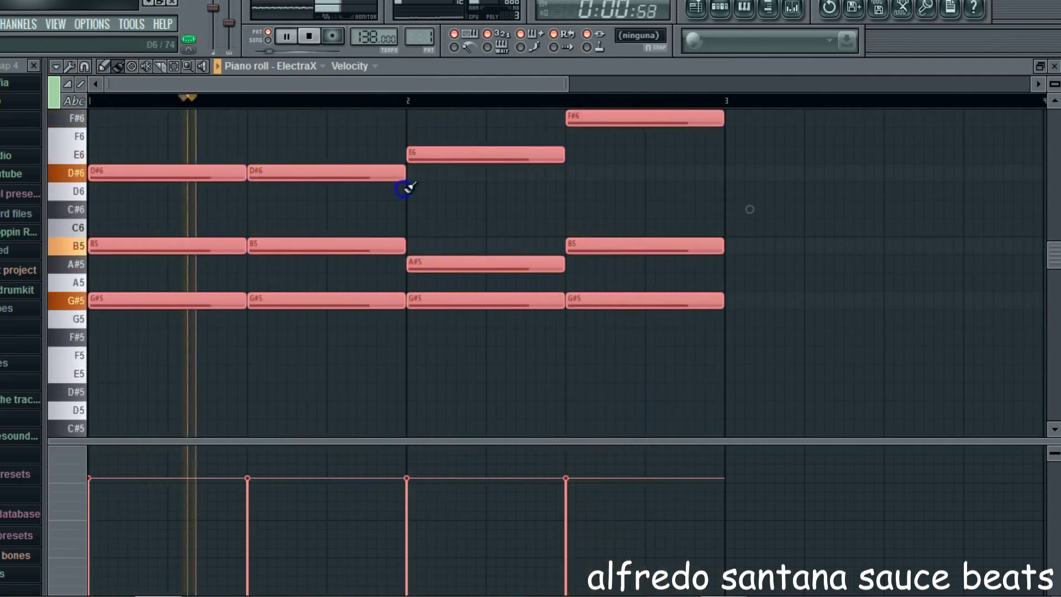
scroll(573, 157, up, 3)
click(592, 138)
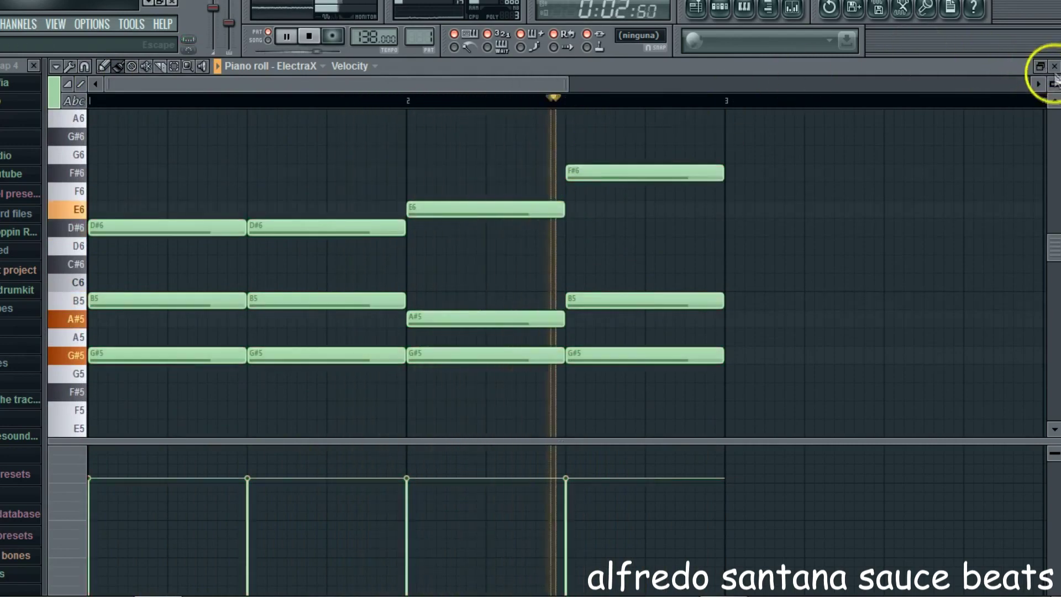
- Toggle SYNTH2 and SYNTH3 in ElectraX to compare the layers of the 2AnalogAliens MF patch
click(1054, 65)
click(466, 165)
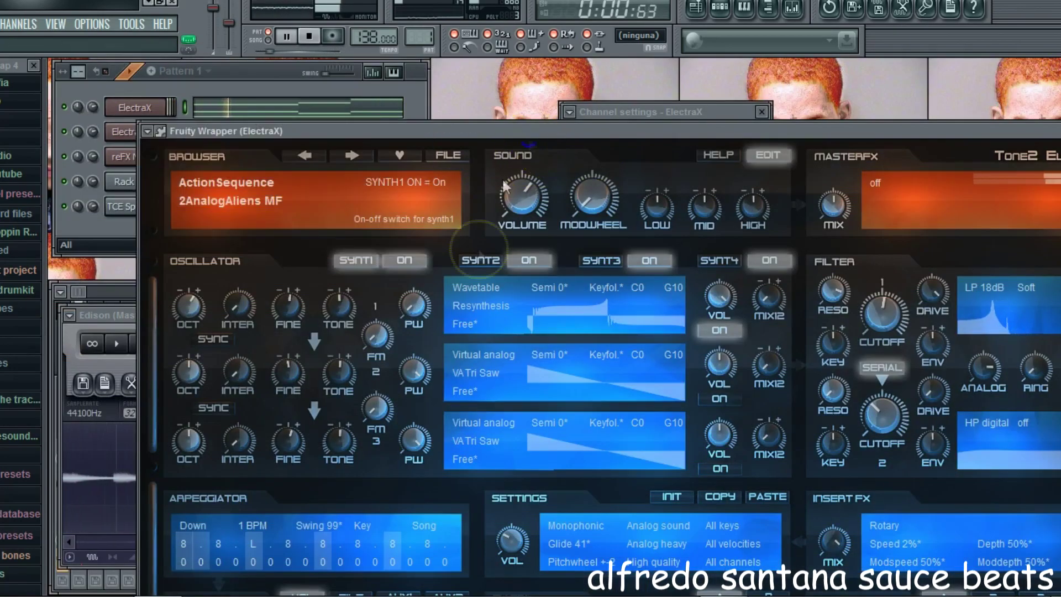
click(530, 263)
click(641, 260)
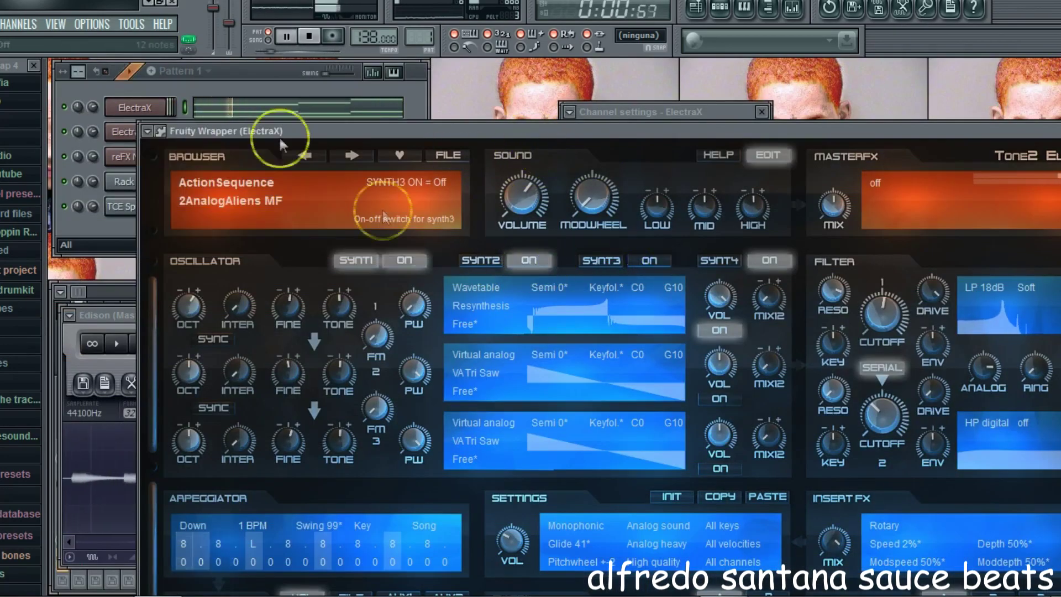
- Load the next ActionSequence patch in ElectraX, 2Dream of Icarus H
click(233, 78)
click(488, 115)
click(501, 132)
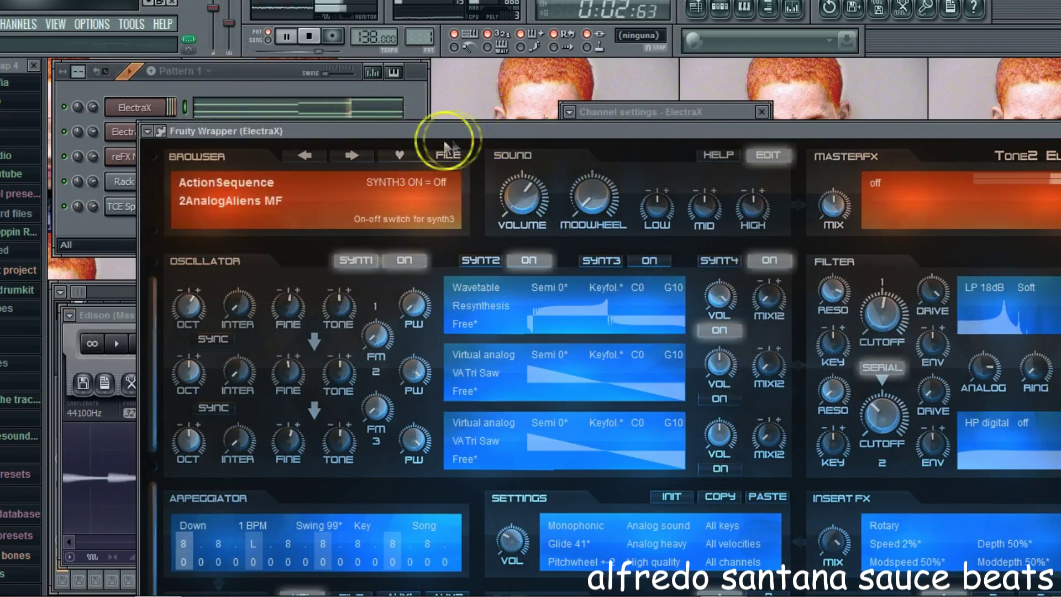
click(348, 155)
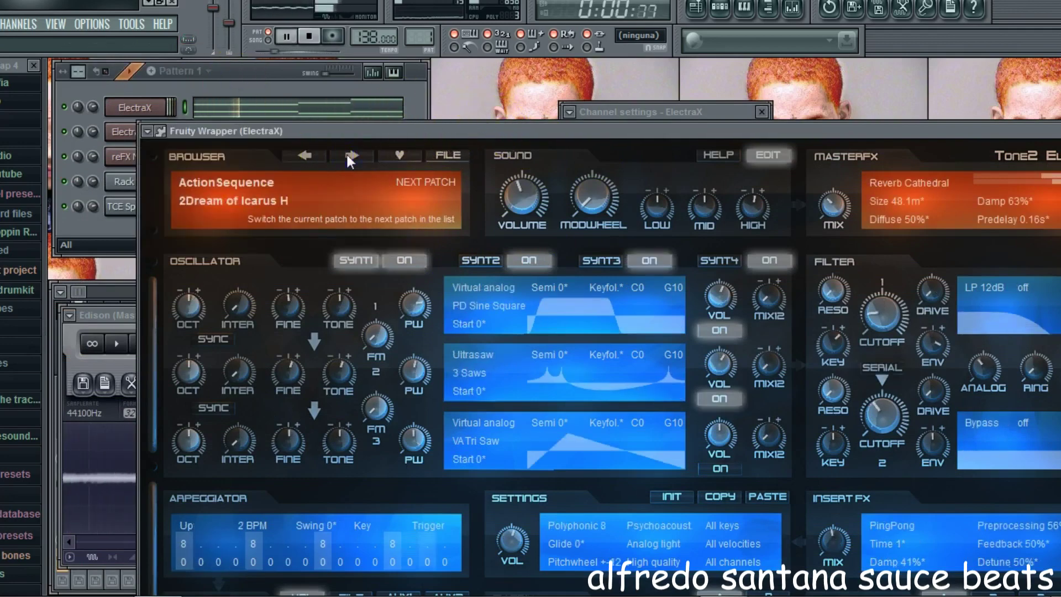
- Move the second chord's top note to E6 and its middle note to A#5 in ElectraX's piano roll
click(226, 75)
click(226, 102)
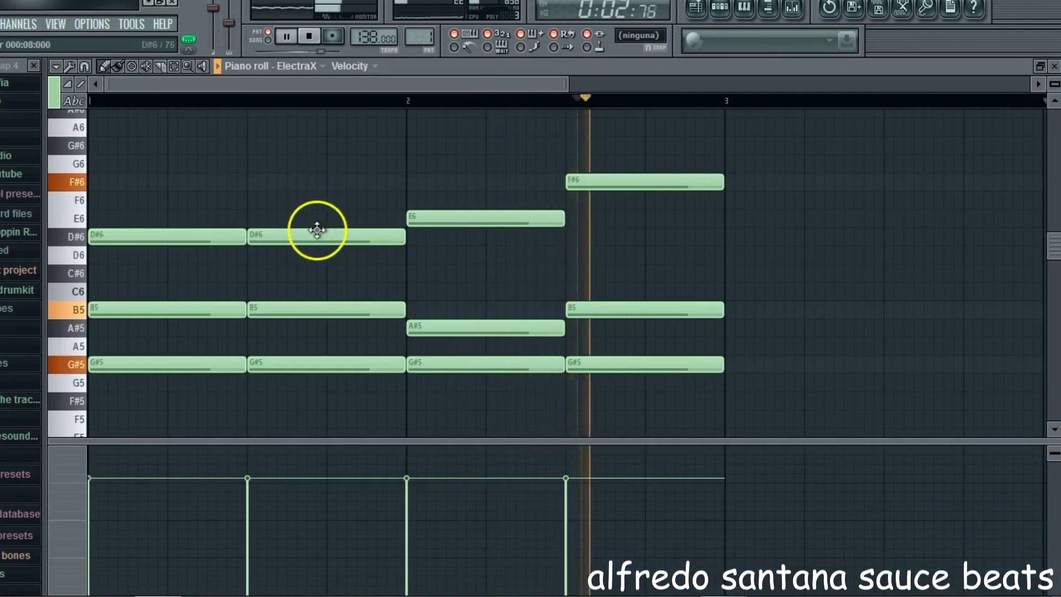
drag(314, 236, 312, 212)
key(space)
key(space)
key(space)
key(space)
drag(298, 305, 301, 330)
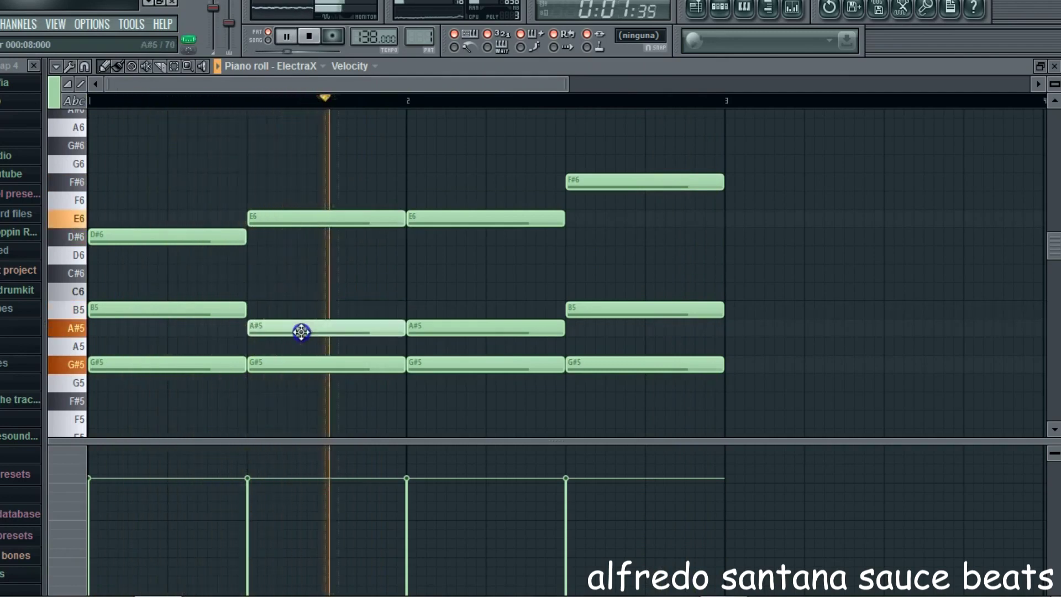
- Change the third chord's upper notes to F#6 and B5, and the fourth chord's upper notes to E6 and A#5
drag(436, 218, 431, 177)
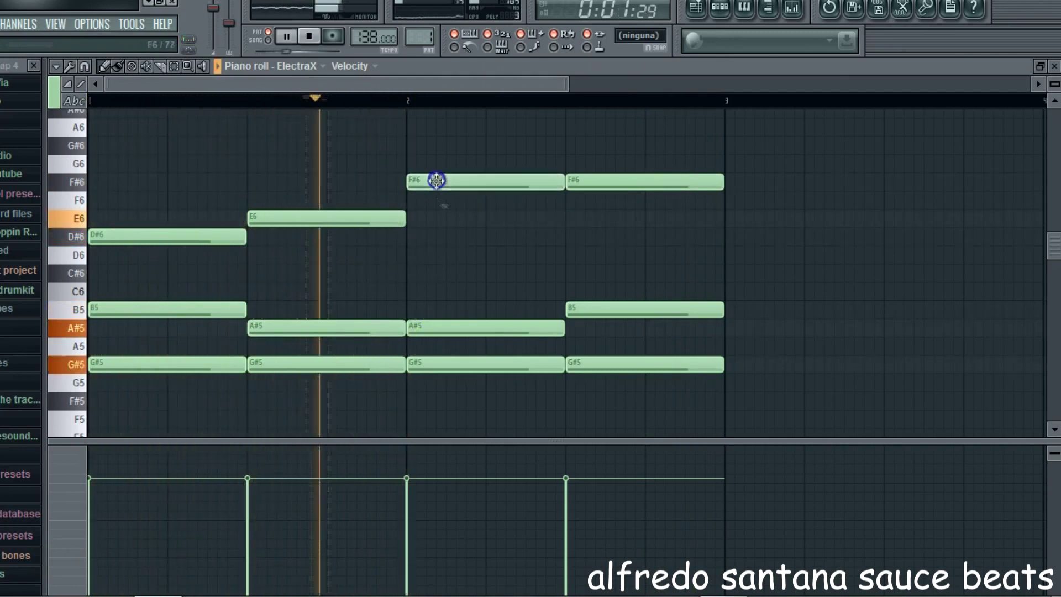
drag(558, 183, 580, 220)
click(587, 310)
drag(511, 335, 506, 308)
click(573, 307)
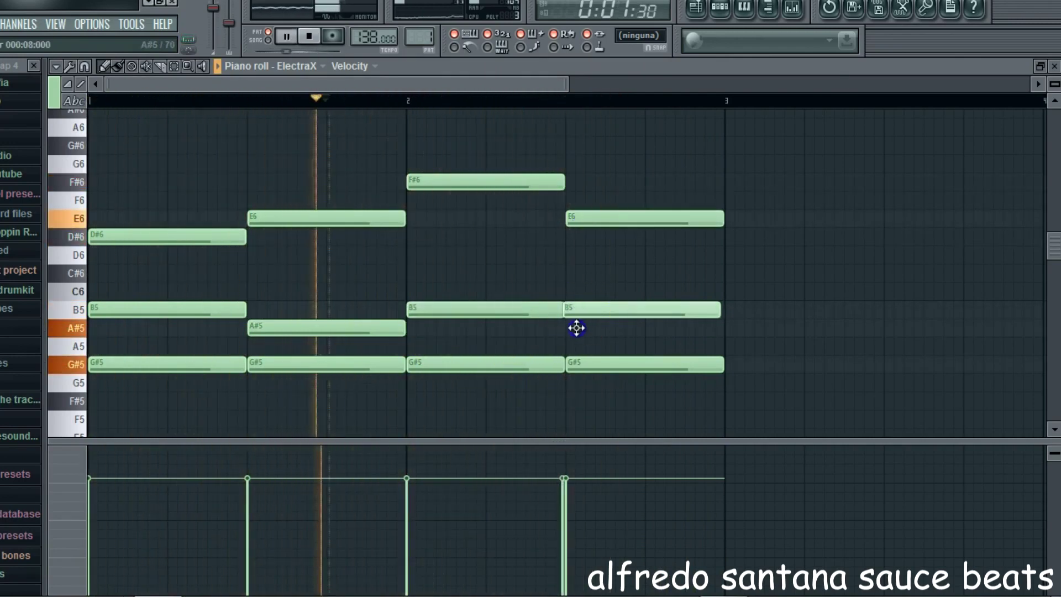
drag(578, 331, 578, 329)
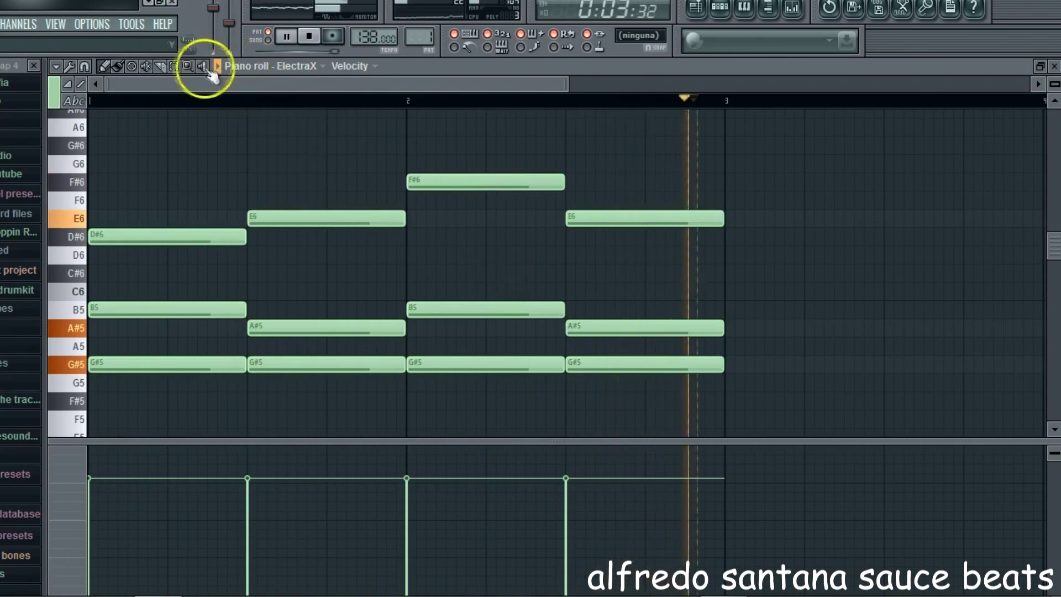
- Select all the notes and transpose them up three semitones, with B5 as the lowest note
click(174, 66)
key(ctrl+a)
click(117, 66)
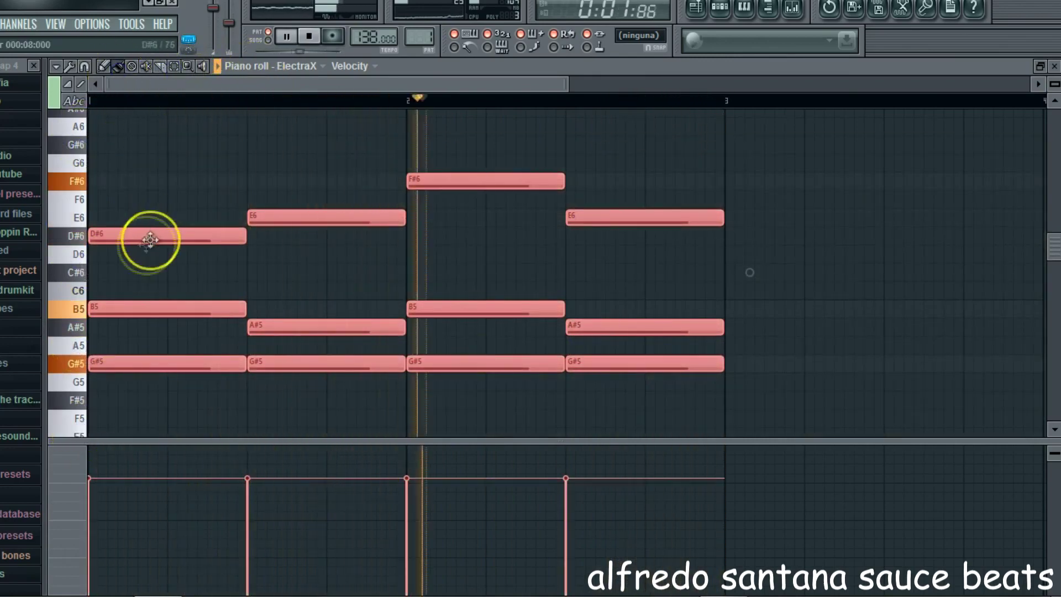
scroll(149, 243, down, 3)
drag(149, 246, 124, 142)
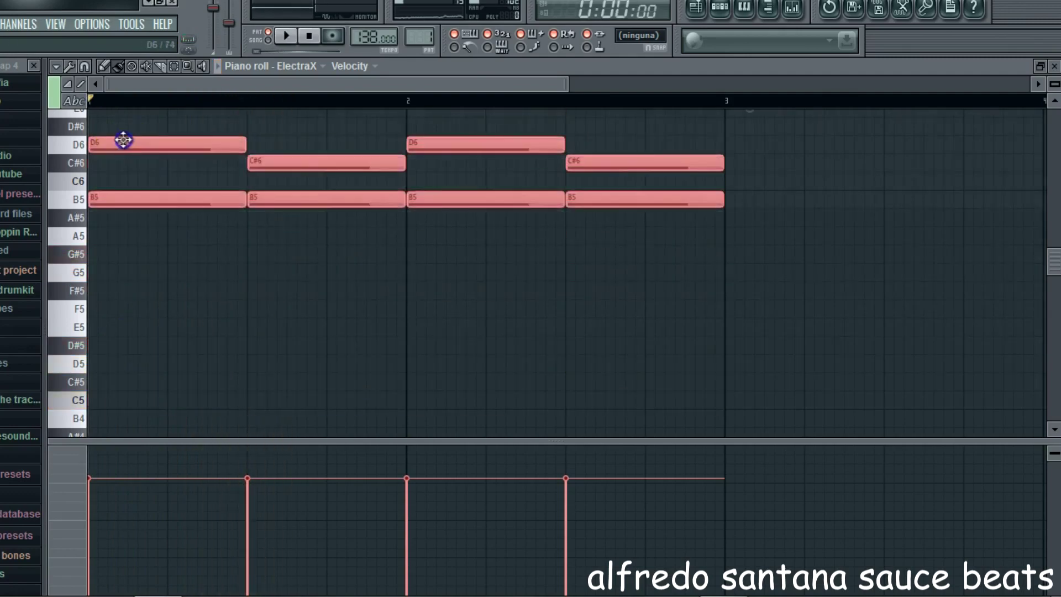
scroll(403, 180, up, 2)
scroll(404, 180, up, 3)
- Look at the ElectraX #2 channel's patch, and return to the first ElectraX channel's plugin window
click(1053, 66)
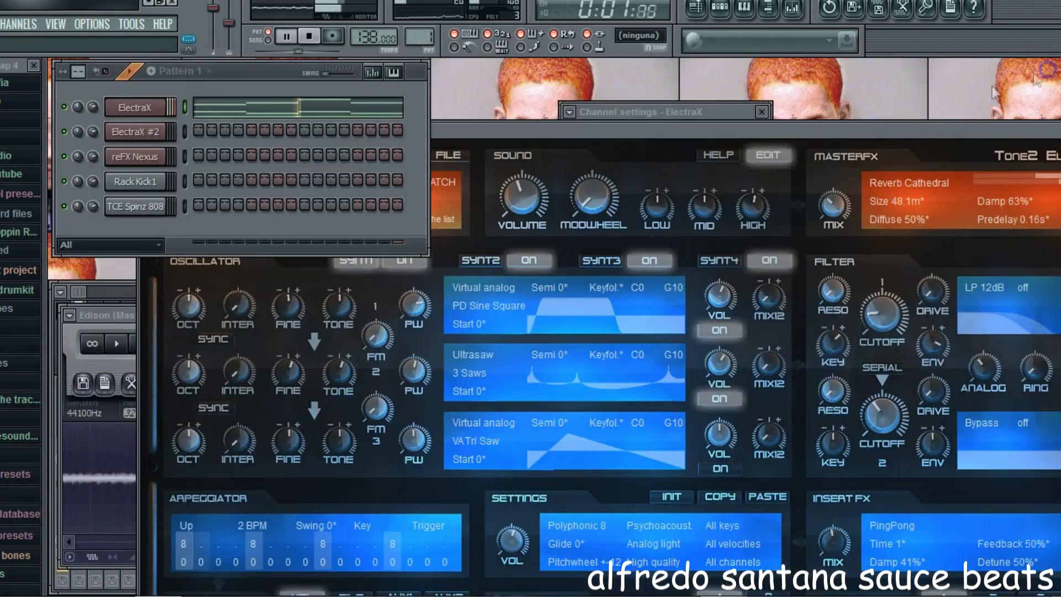
click(136, 132)
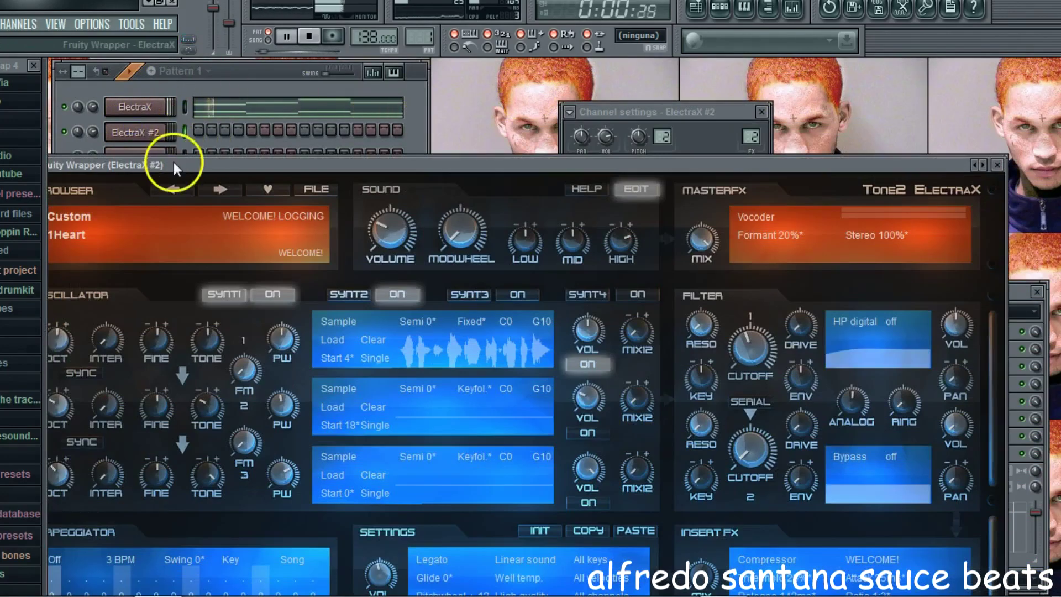
drag(173, 163, 232, 164)
click(158, 113)
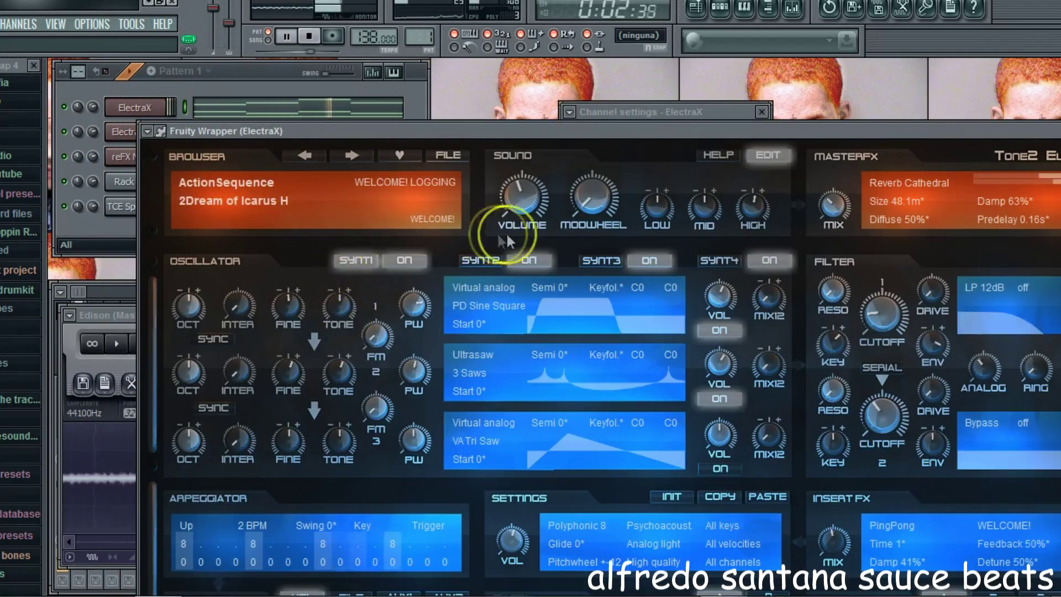
- Audition the first ElectraX channel's sound by switching its individual synth layers off and on
click(528, 260)
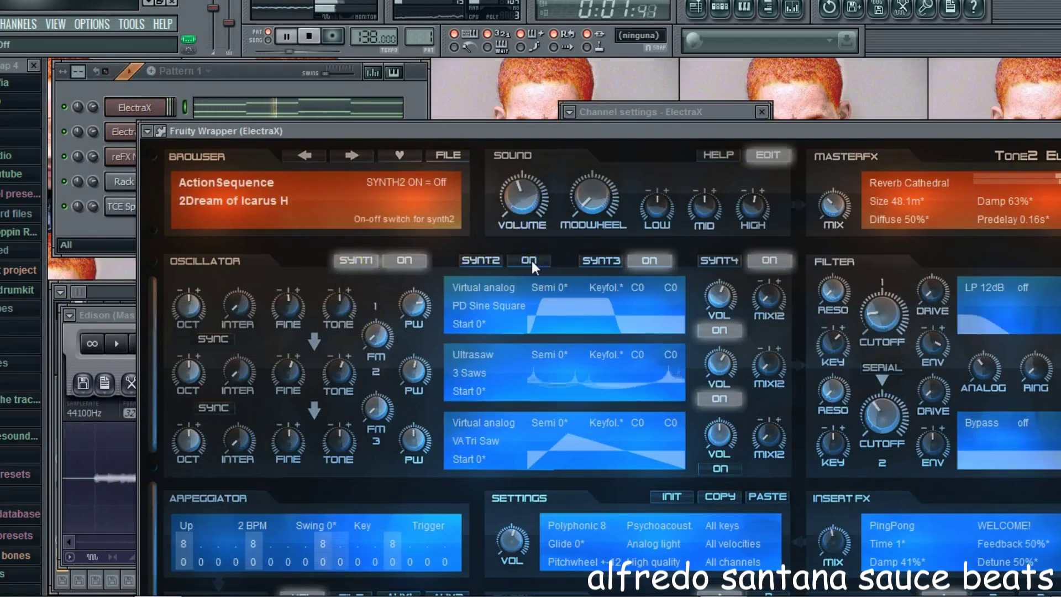
click(639, 261)
click(522, 260)
click(407, 261)
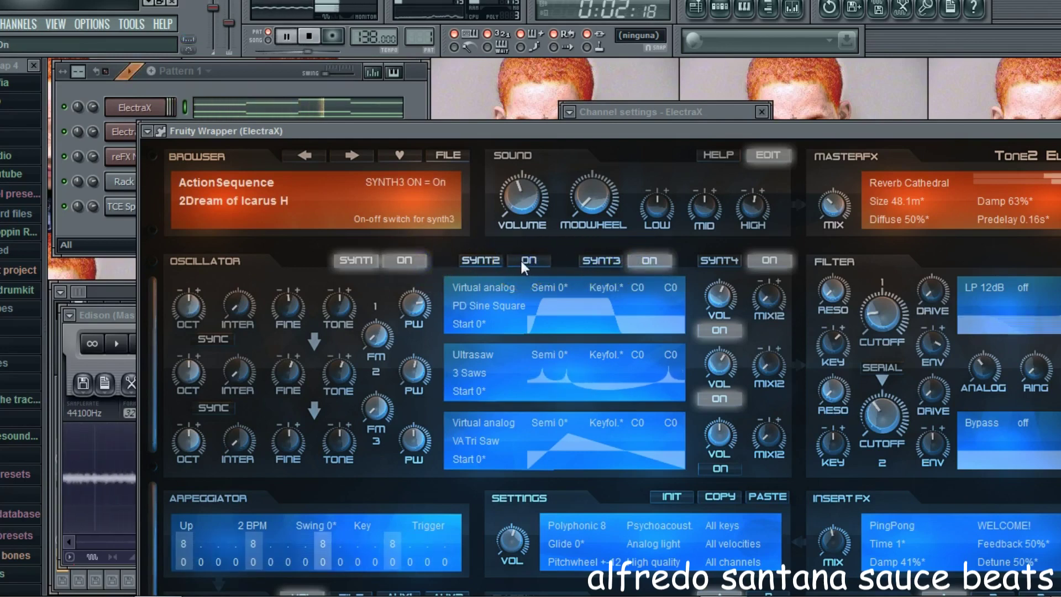
- Select ElectraX's synth 2 layer and set the plugin's master volume to 38
click(480, 260)
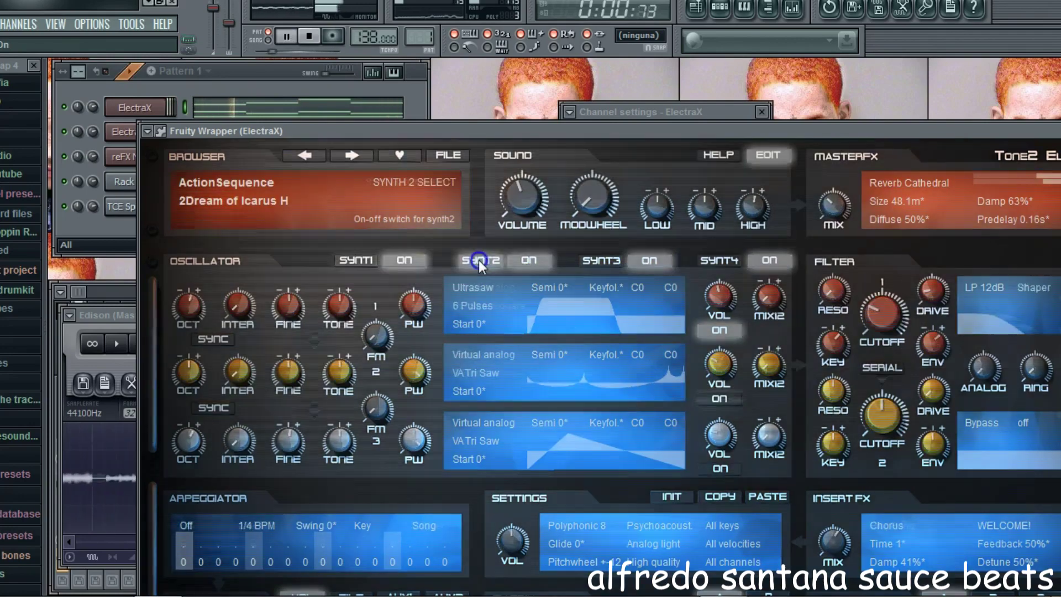
drag(509, 210, 506, 203)
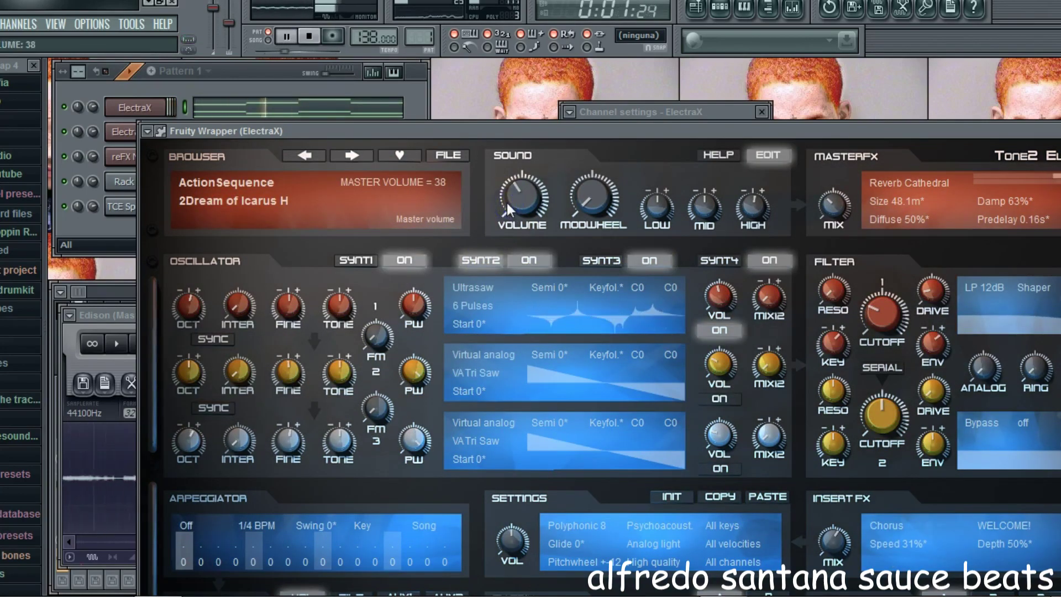
click(505, 202)
- Open the ElectraX #2 channel's plugin and choose the ActionSequence patch category
click(344, 111)
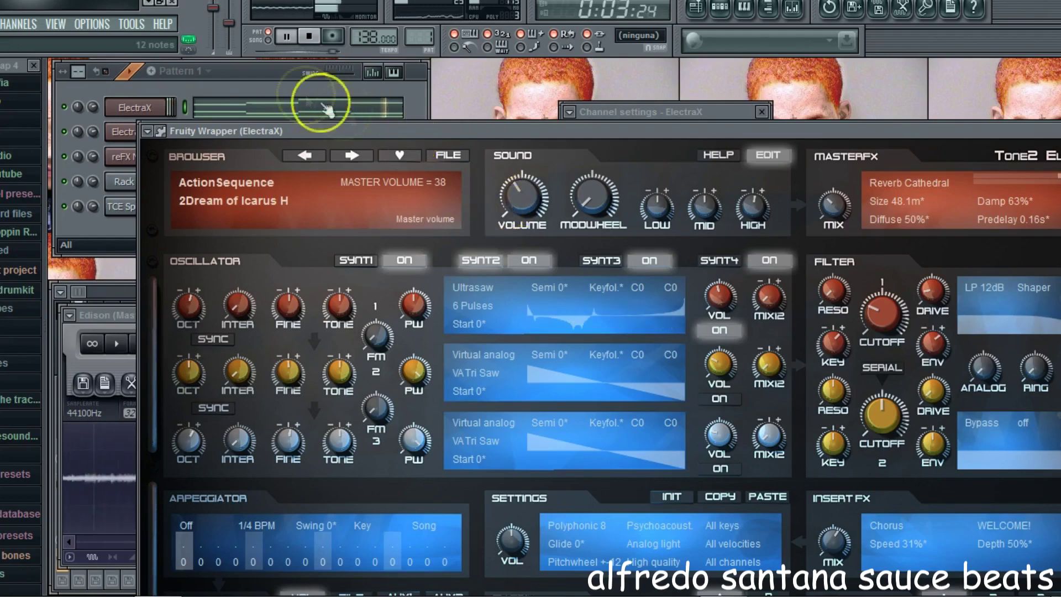
click(297, 88)
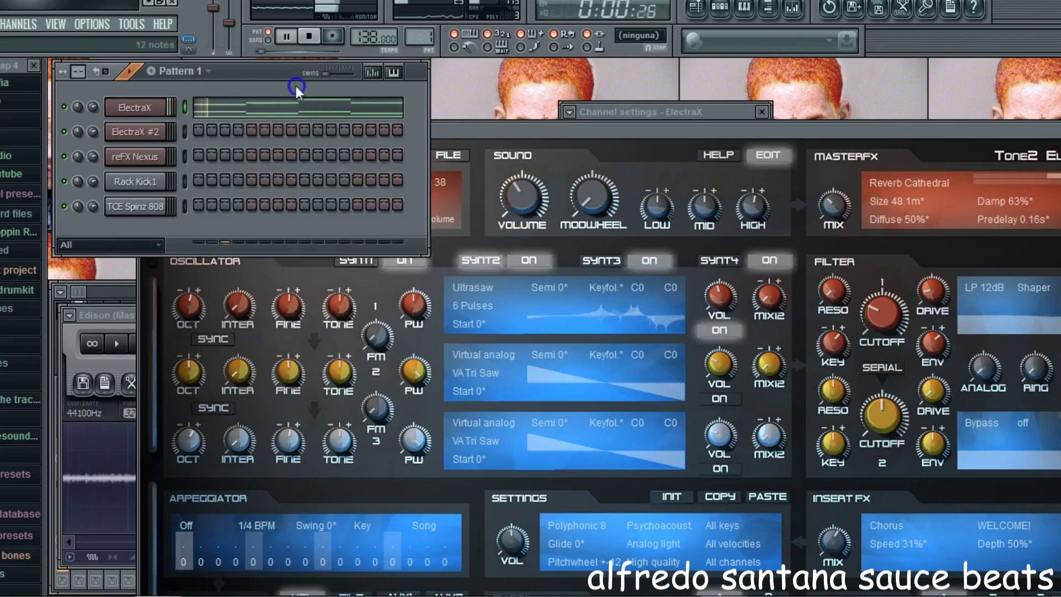
click(152, 131)
click(119, 223)
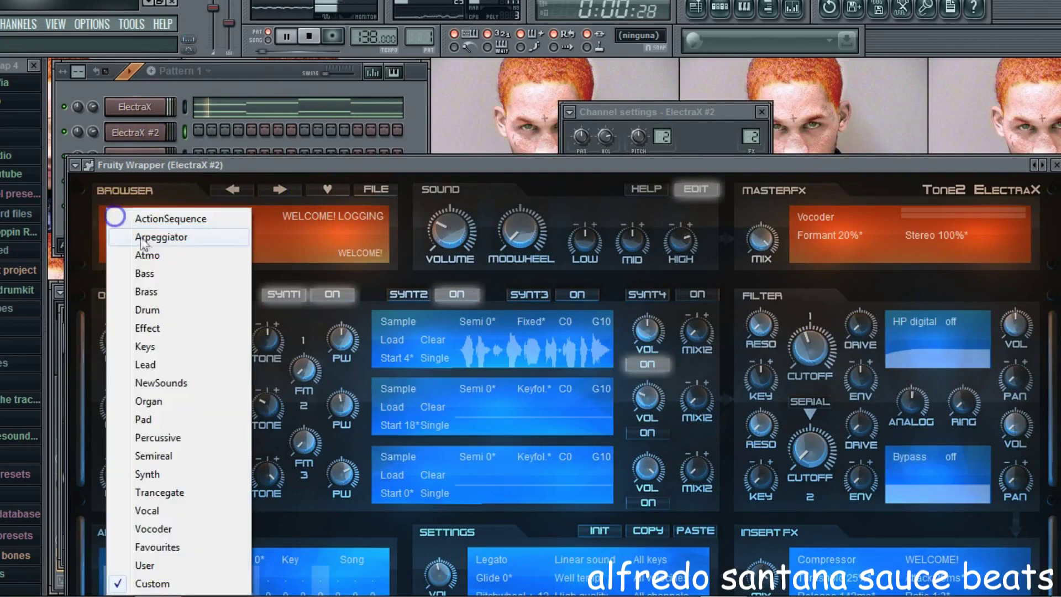
click(148, 219)
right_click(166, 101)
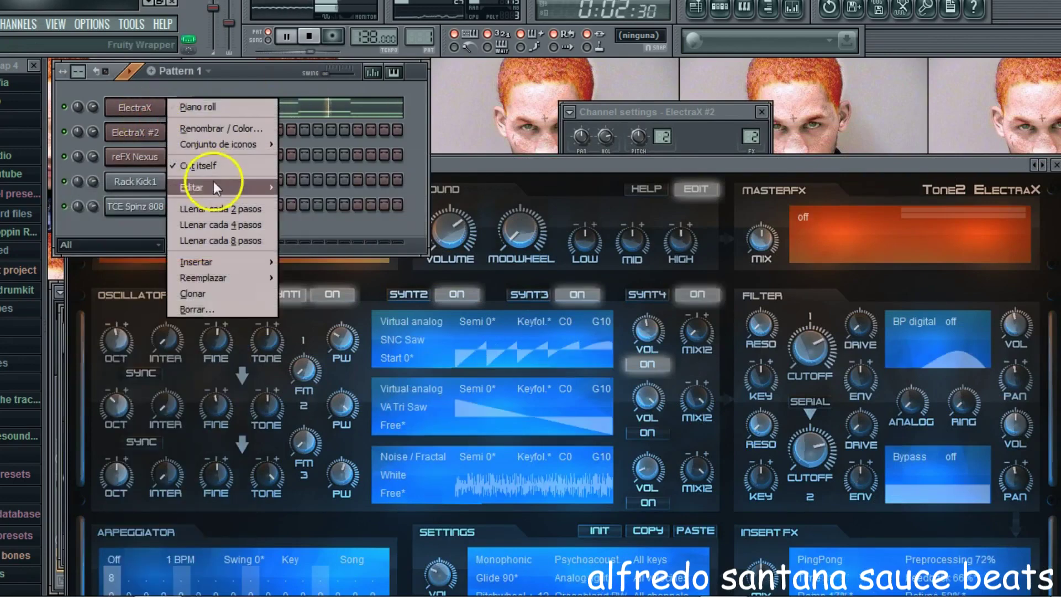
mouse_move(249, 187)
click(304, 203)
click(157, 109)
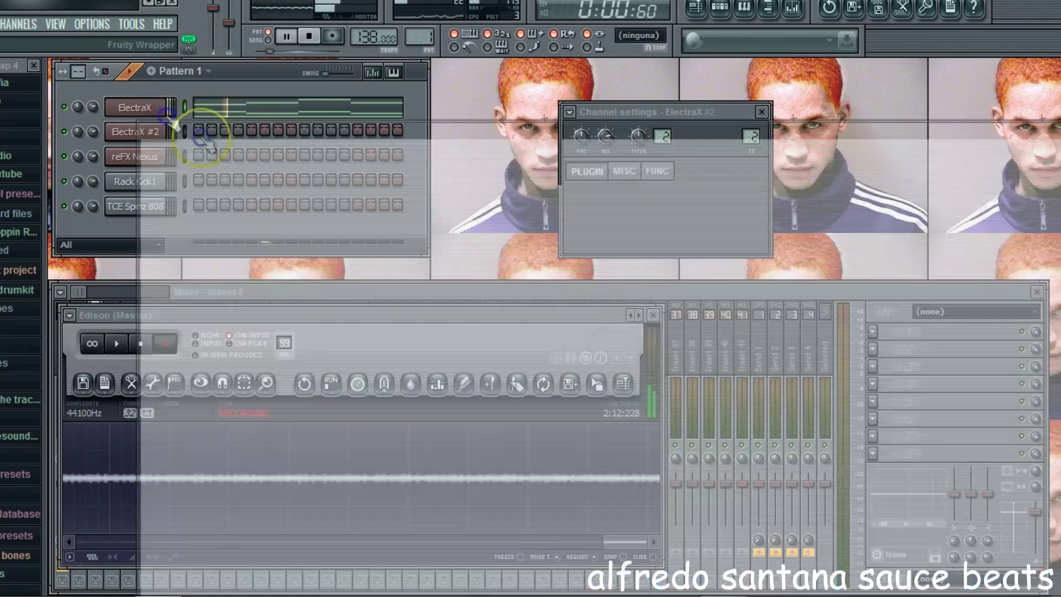
key(space)
click(146, 108)
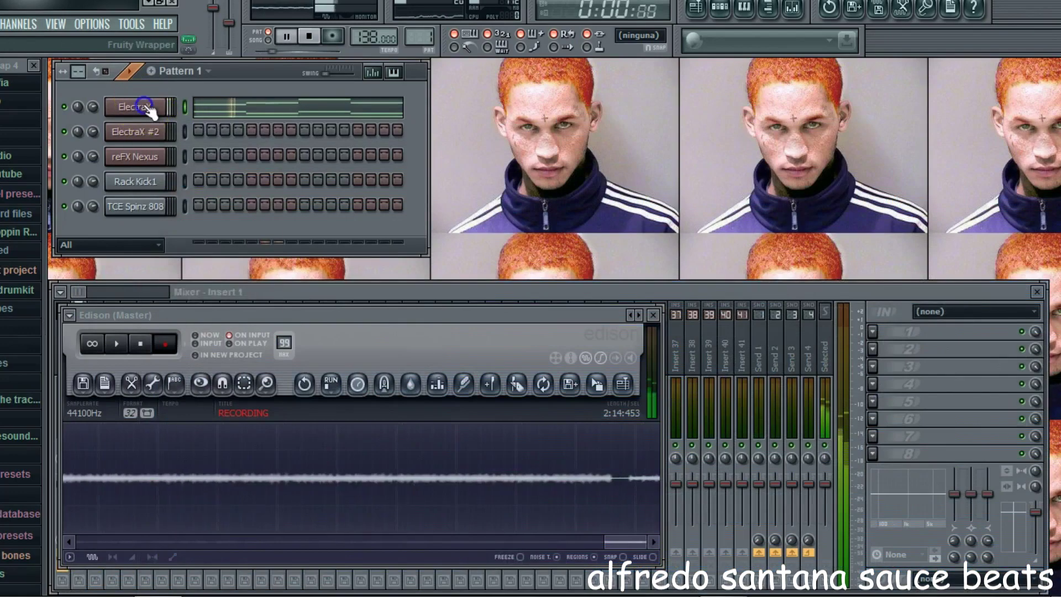
- Copy the ElectraX channel's notes, paste them into the ElectraX #2 channel, and stop playback
right_click(148, 107)
mouse_move(232, 188)
click(303, 203)
right_click(164, 138)
right_click(166, 142)
mouse_move(266, 214)
click(296, 234)
key(space)
- Solo the ElectraX #2 channel and open its plugin window
right_click(65, 130)
click(89, 141)
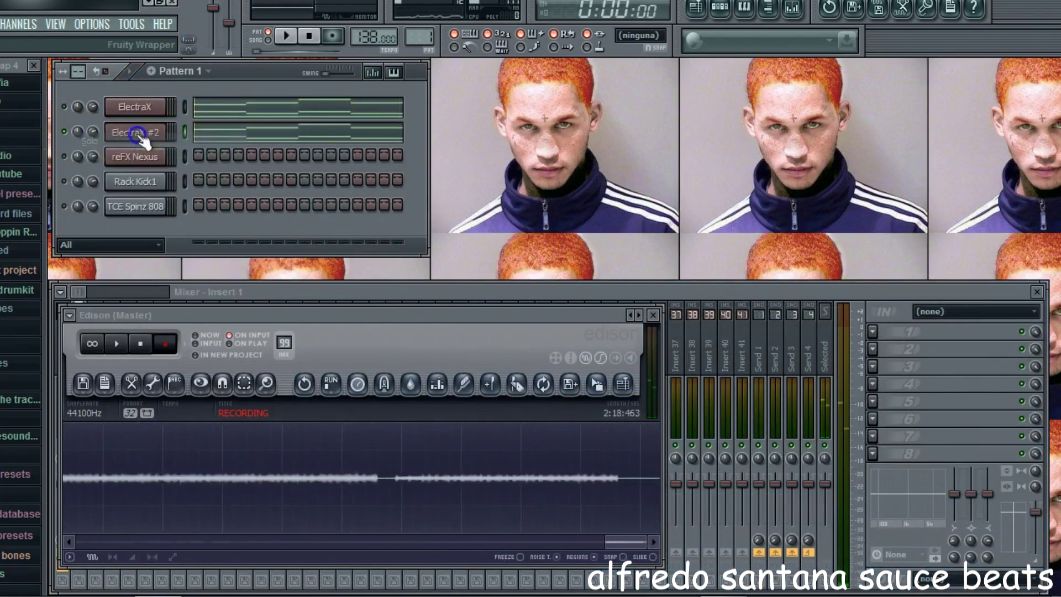
click(142, 133)
- Go through ElectraX #2's ActionSequence patches one by one, auditioning them with the chords, and pick Bell Mod Play H
click(280, 190)
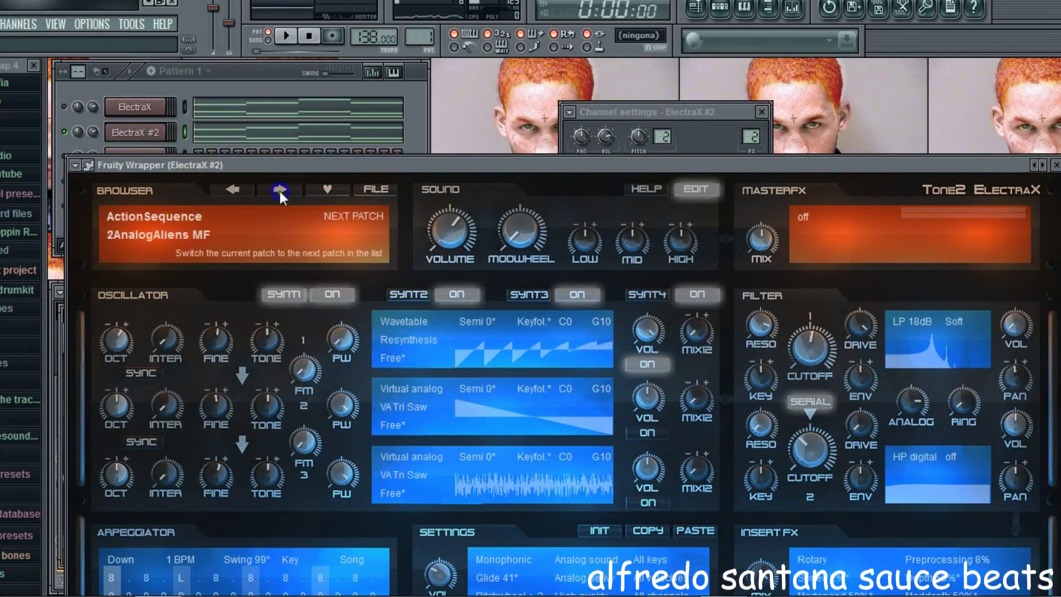
key(space)
click(279, 190)
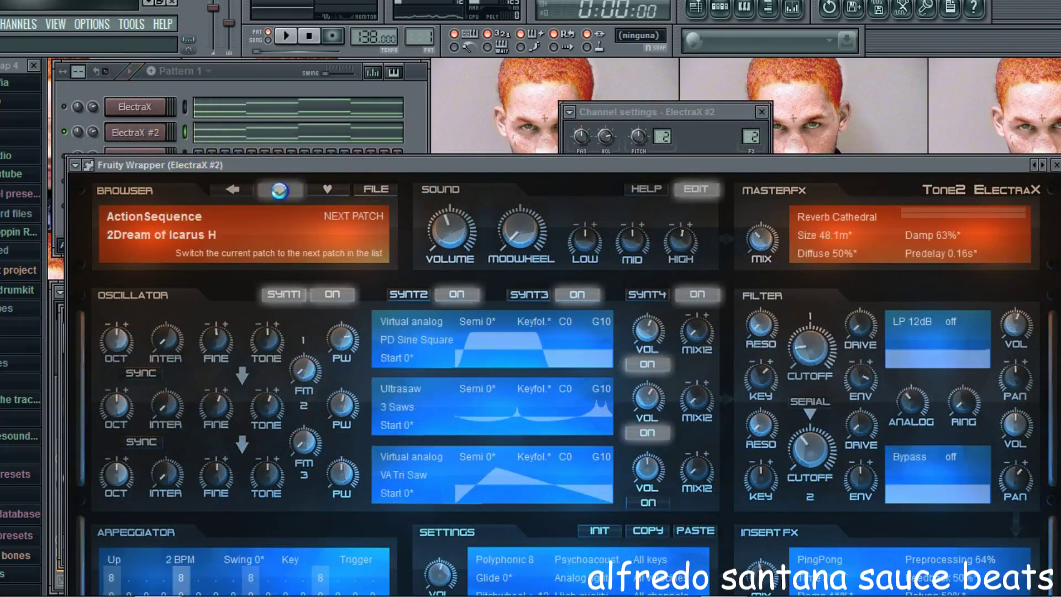
click(279, 191)
key(space)
click(280, 191)
key(space)
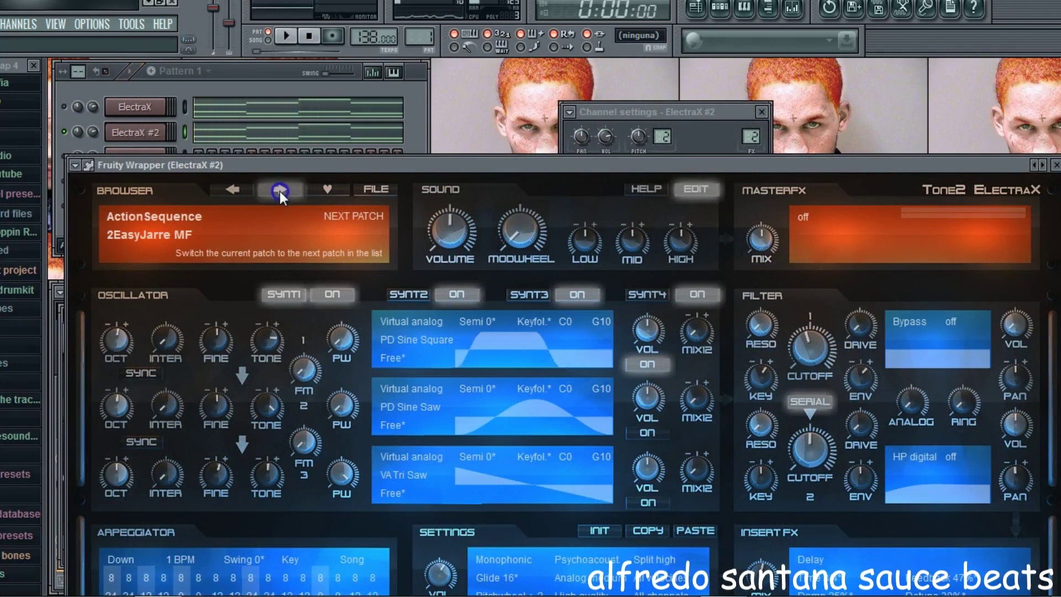
click(280, 191)
key(space)
click(280, 191)
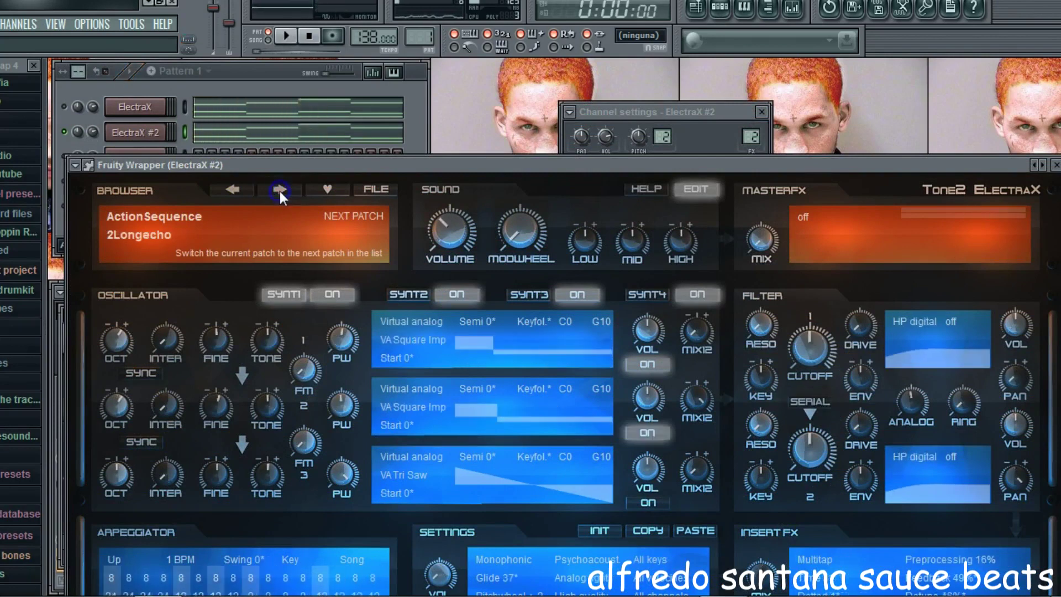
click(279, 191)
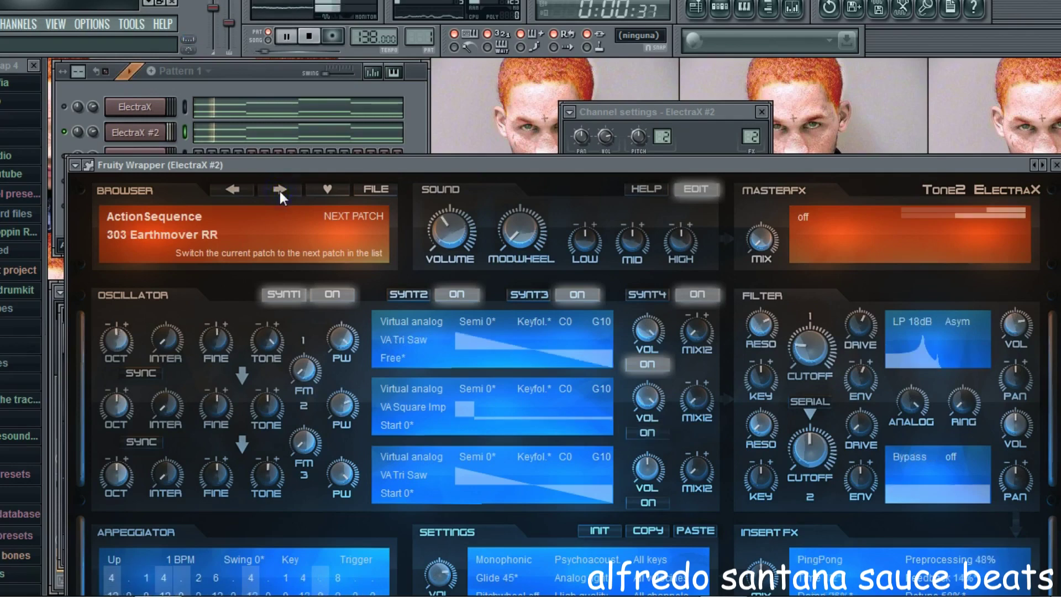
click(280, 192)
key(space)
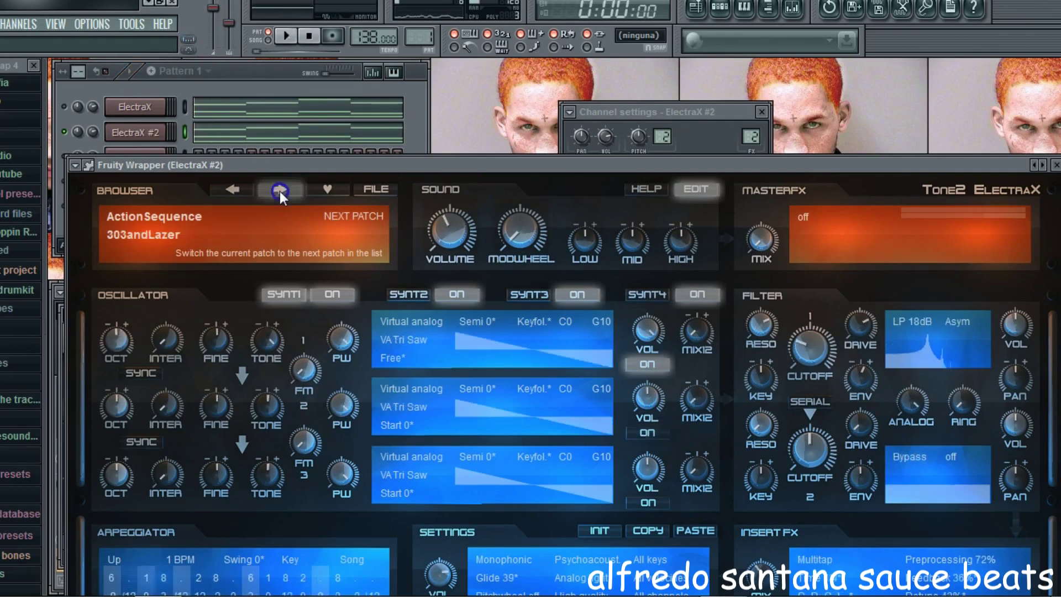
click(280, 191)
key(space)
click(279, 191)
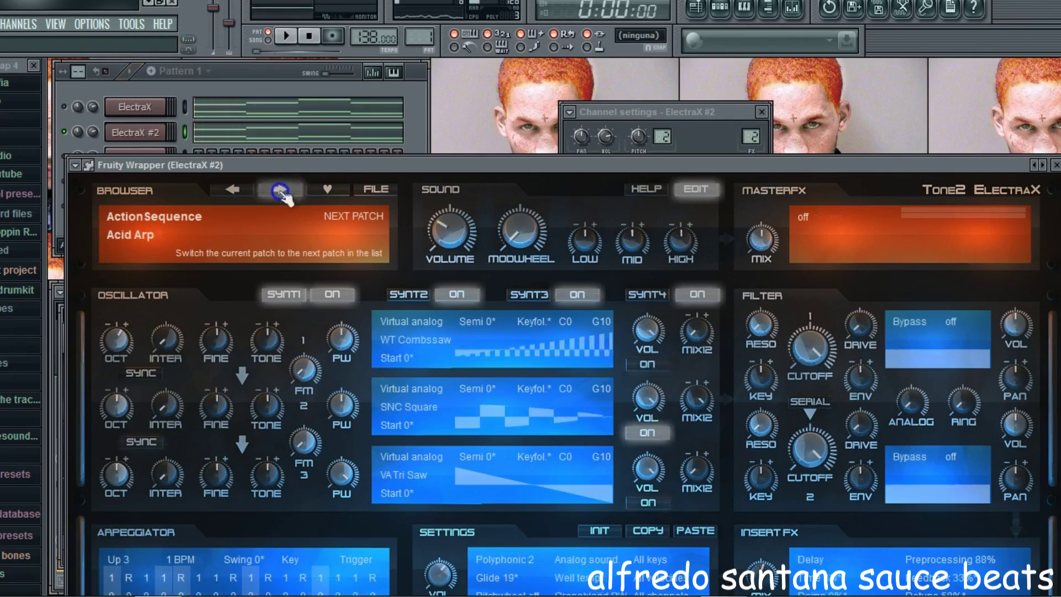
click(279, 191)
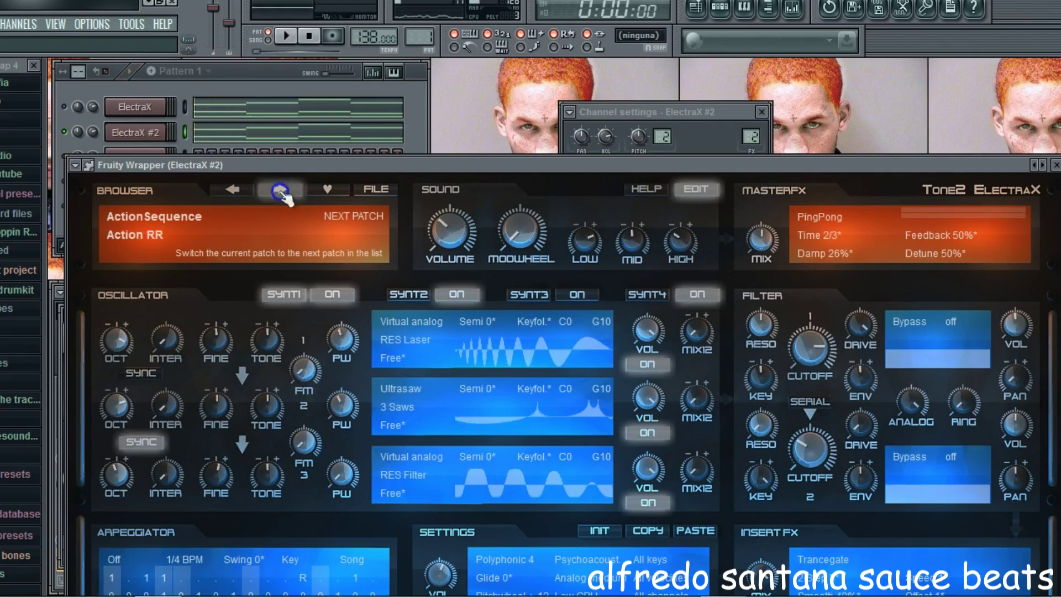
key(space)
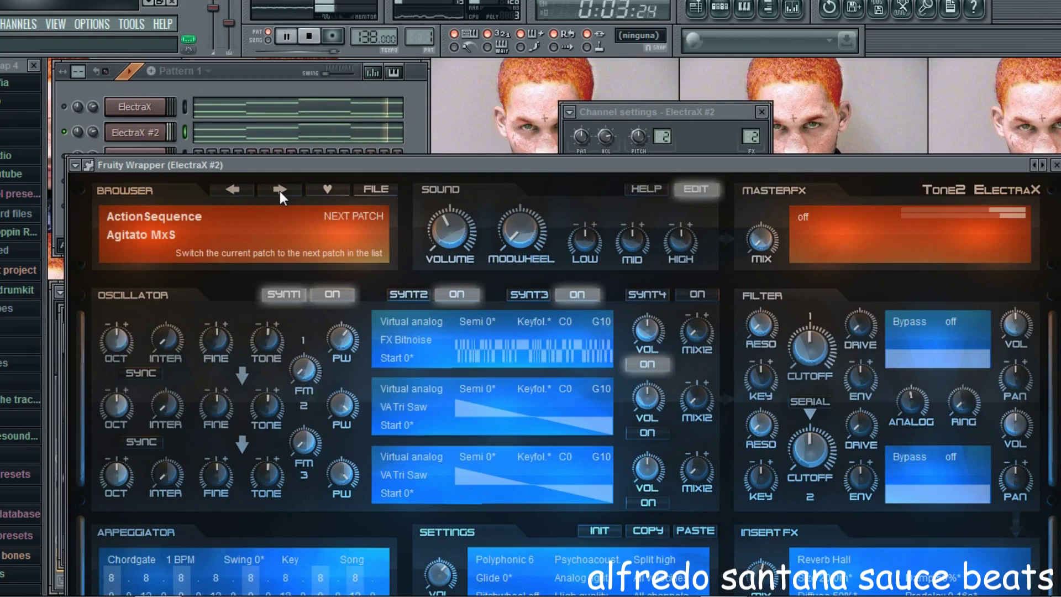
click(279, 191)
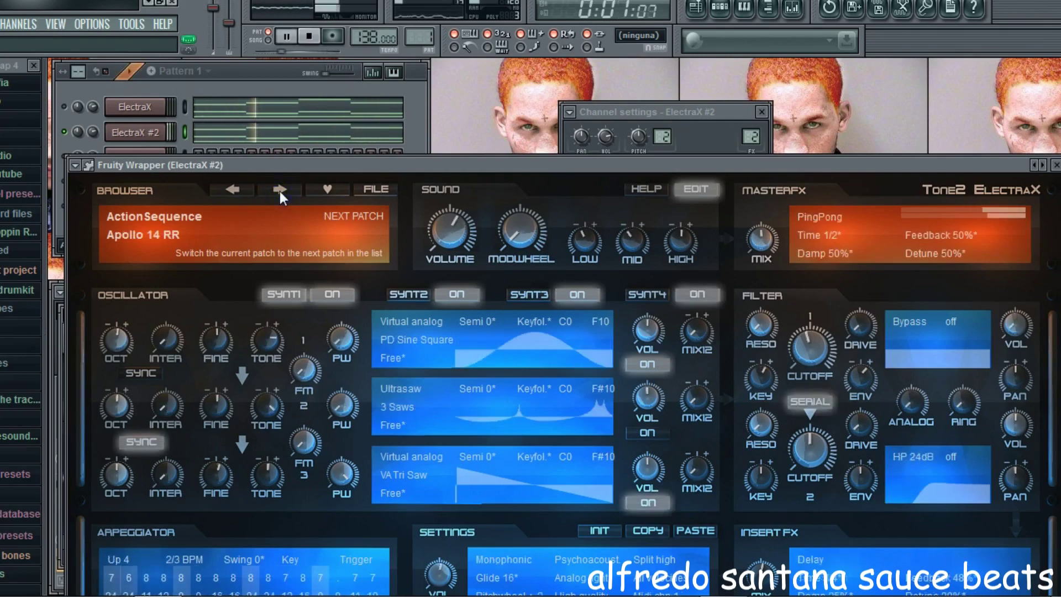
key(space)
click(279, 191)
key(space)
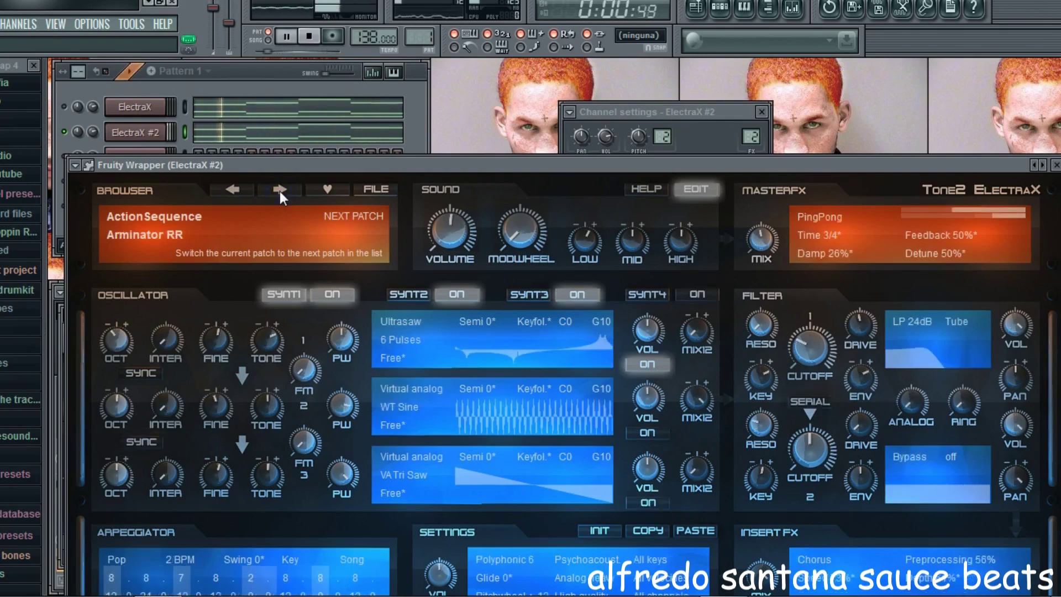
click(280, 191)
key(space)
click(280, 191)
key(space)
click(279, 191)
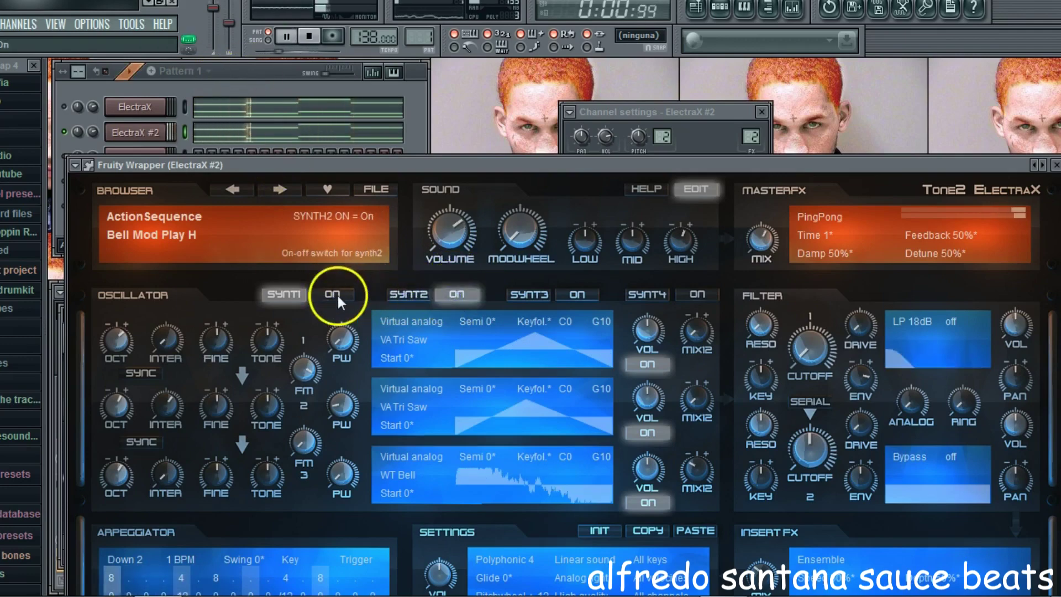
- In ElectraX #2's piano roll, transpose all the notes down one octave, with B4 as the lowest note
click(213, 134)
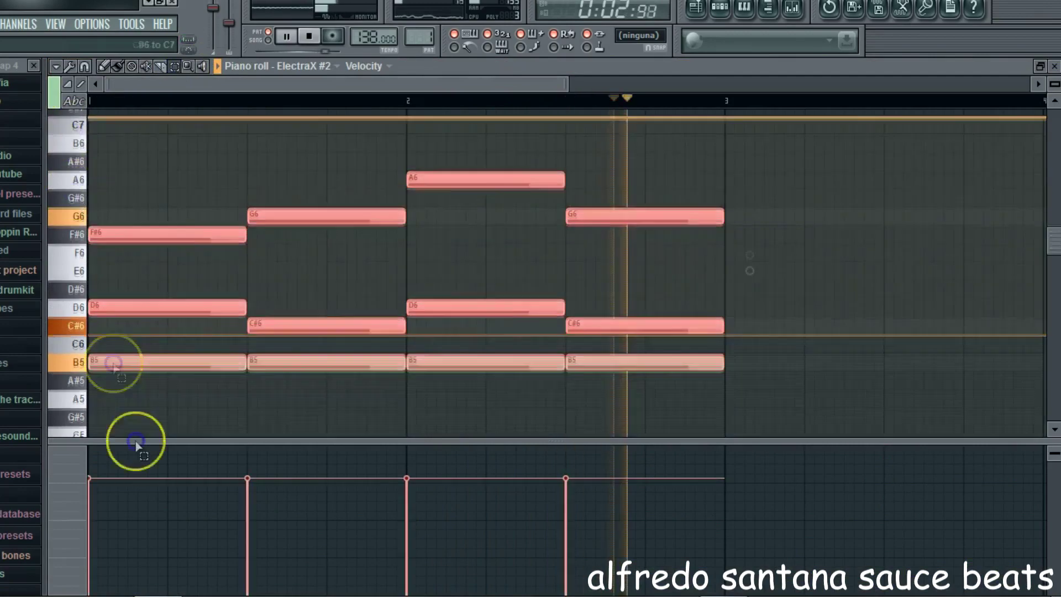
drag(135, 442, 135, 443)
click(118, 67)
mouse_move(123, 324)
mouse_down()
mouse_move(125, 491)
mouse_move(107, 402)
mouse_up()
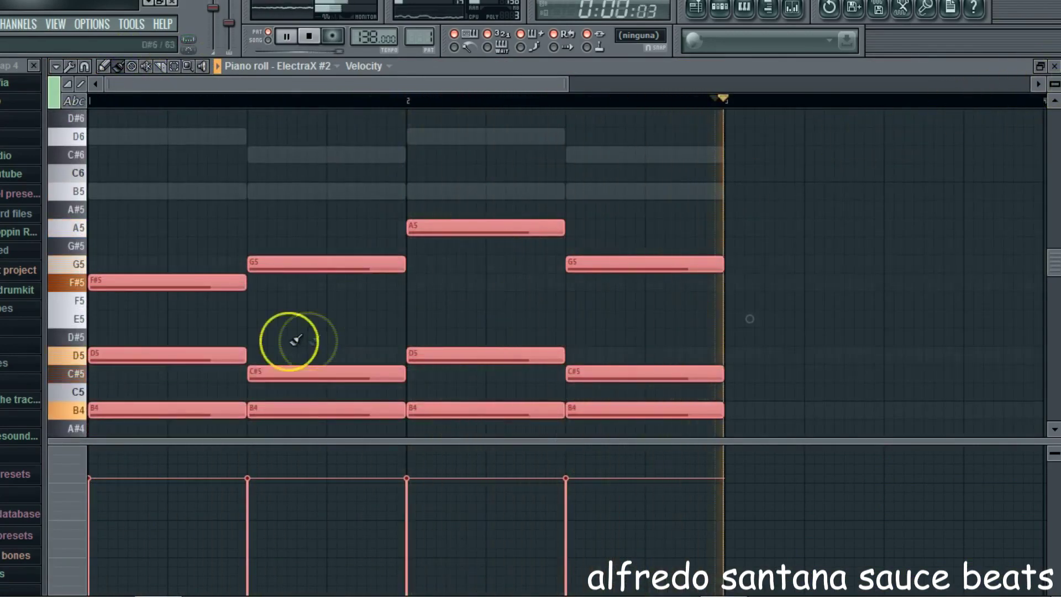
scroll(144, 334, down, 3)
key(space)
- Lower all the ElectraX #2 notes another octave to B3 as the lowest note, and shorten each to one beat
drag(126, 242, 92, 376)
key(space)
key(space)
drag(245, 319, 165, 338)
key(space)
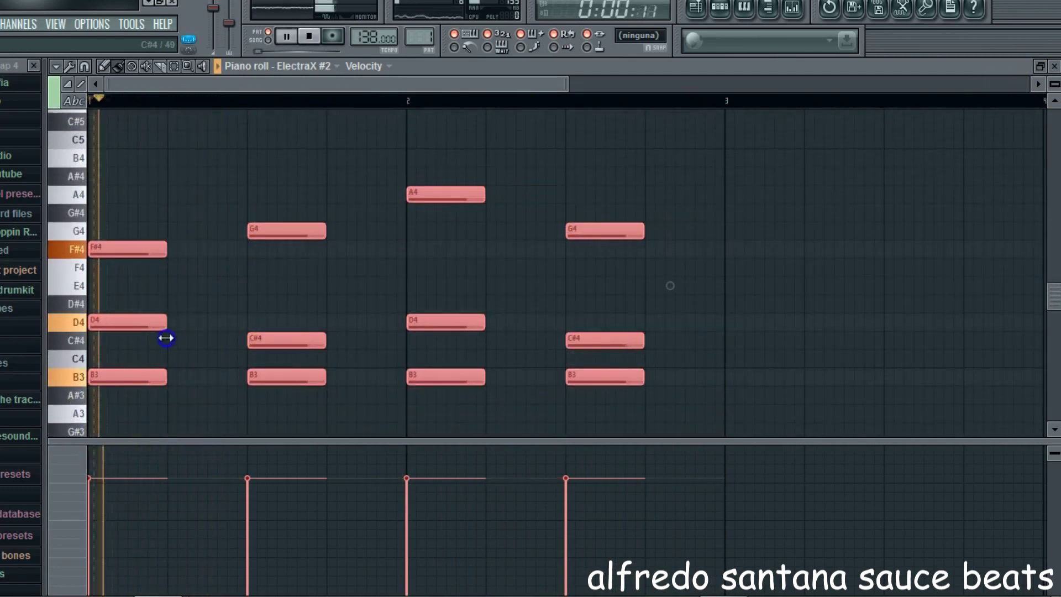
- Raise the ElectraX #2 notes one octave, close the piano roll, and re-enable the first ElectraX channel
drag(136, 371, 62, 158)
click(1054, 66)
click(65, 118)
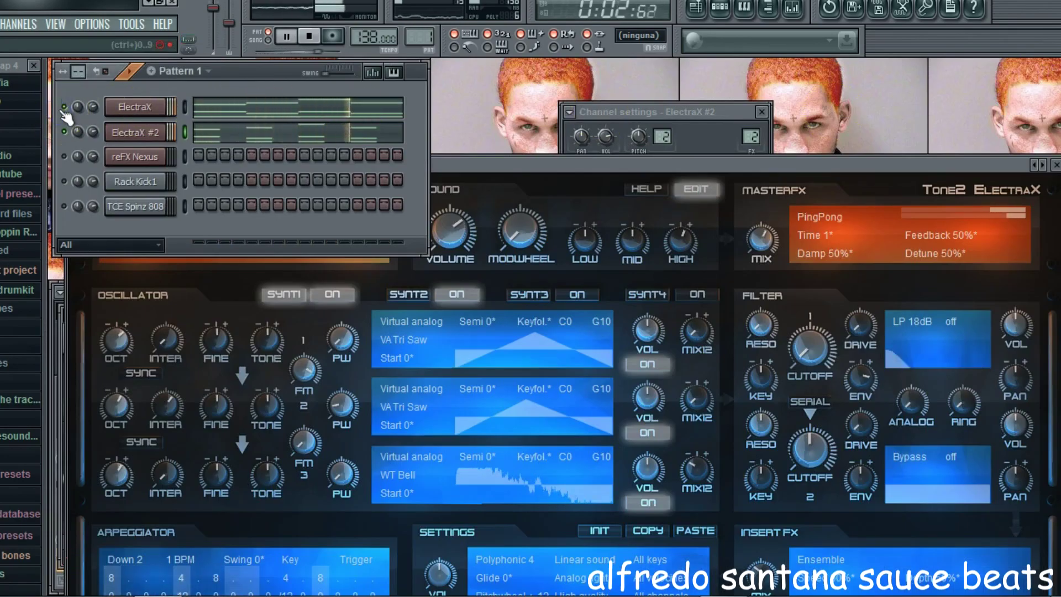
- Reopen ElectraX #2's piano roll, select all the chord notes, and lengthen each to two beats
click(235, 131)
click(176, 66)
drag(91, 129, 670, 244)
drag(166, 209, 243, 232)
scroll(142, 332, up, 1)
scroll(142, 326, down, 1)
- Move only the top note of each ElectraX #2 chord down an octave, to F#4, G4, A4 and G4, and close the piano roll
click(174, 67)
key(space)
drag(78, 135, 78, 255)
drag(119, 82, 121, 77)
drag(117, 203, 83, 350)
key(space)
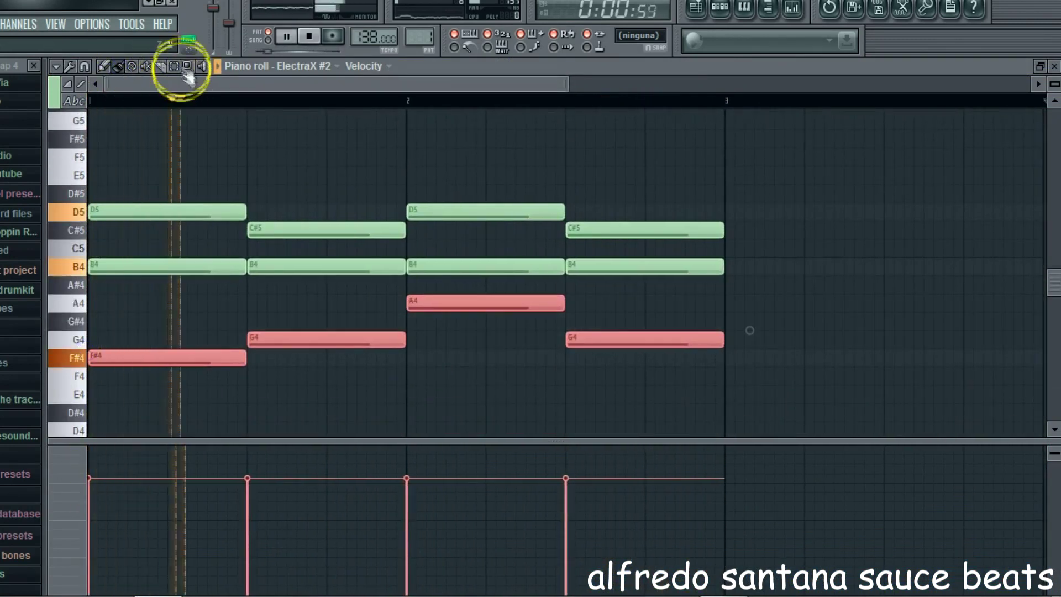
click(1054, 67)
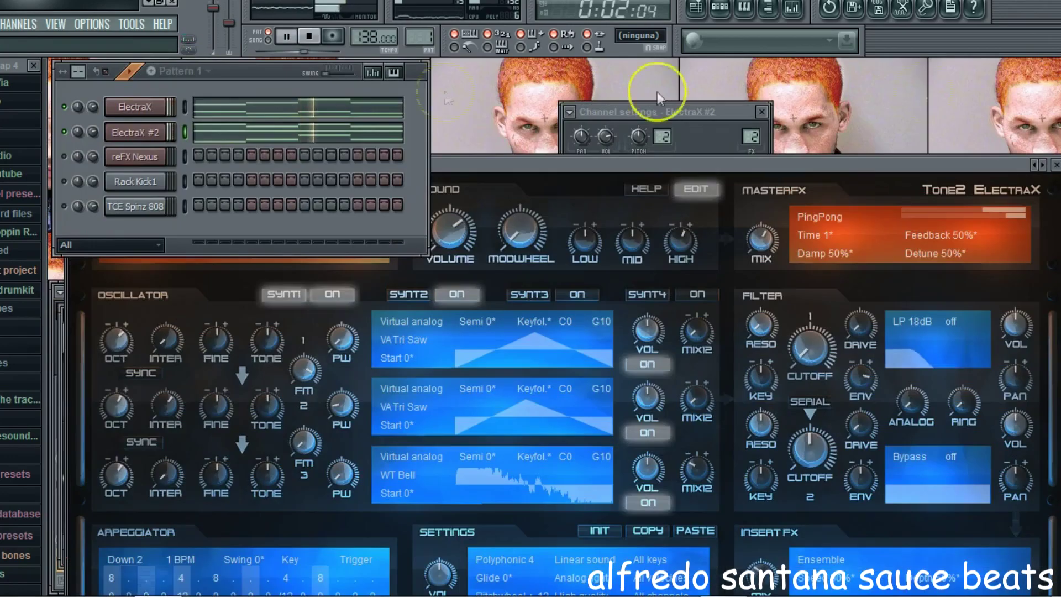
- Open the reFX Nexus channel's plugin and look through the presets in the Classical category
click(118, 158)
drag(412, 262, 434, 117)
click(420, 225)
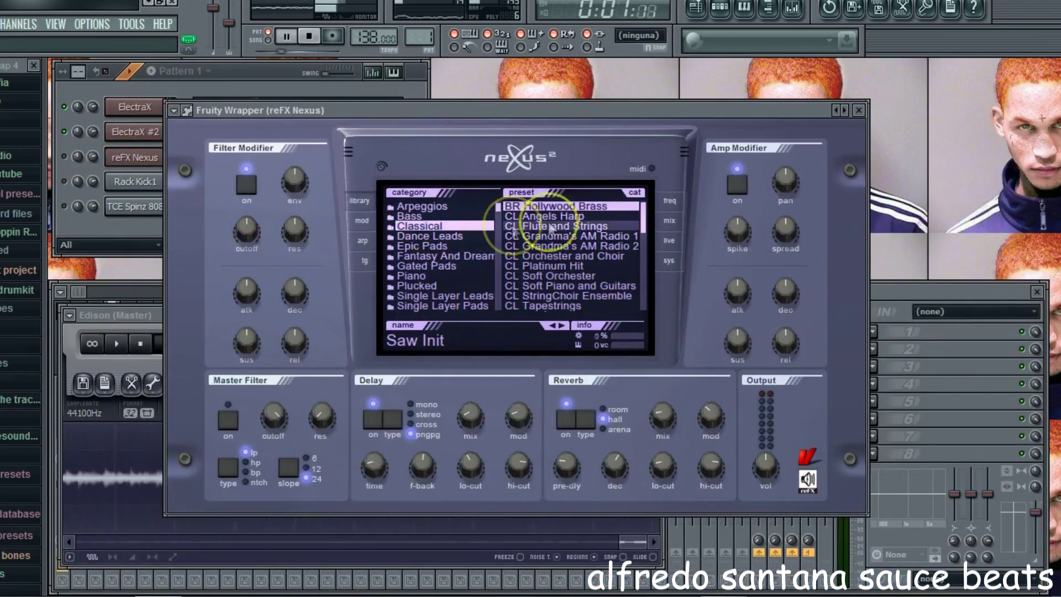
scroll(648, 215, down, 1)
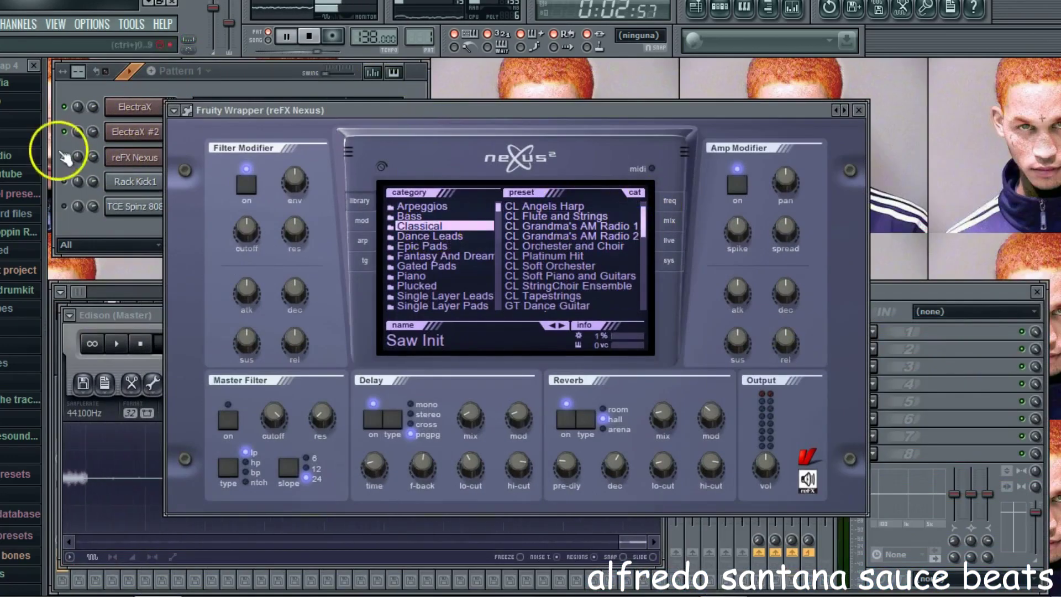
- Mute the ElectraX #2 channel and bring up the first ElectraX channel's plugin window
click(63, 107)
click(130, 109)
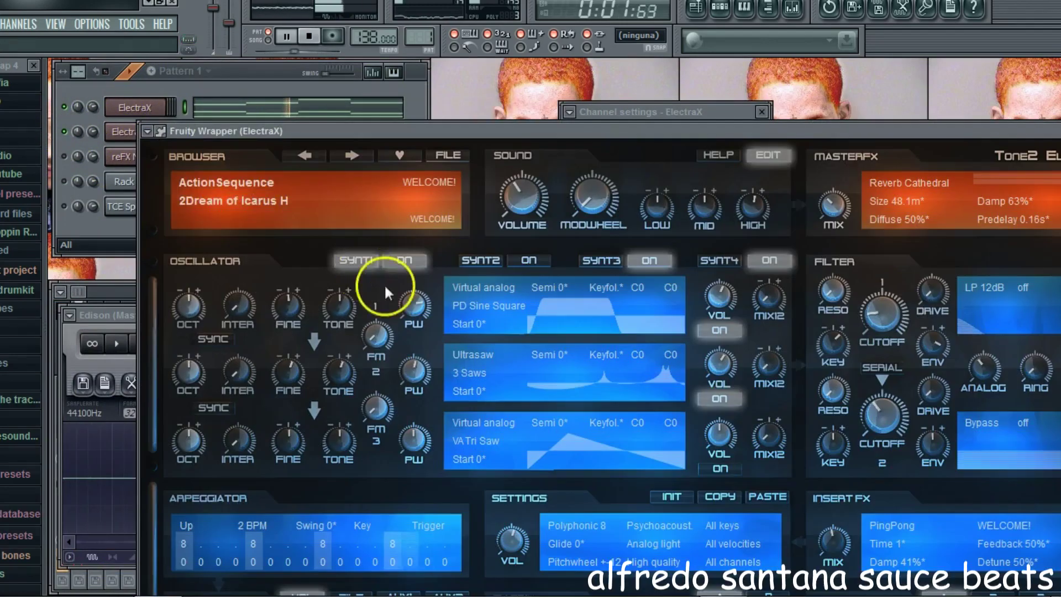
click(65, 132)
click(122, 116)
click(127, 115)
- Compare the first ElectraX's synth layers, leaving synth 4 switched off, and re-enable the ElectraX #2 channel
click(394, 265)
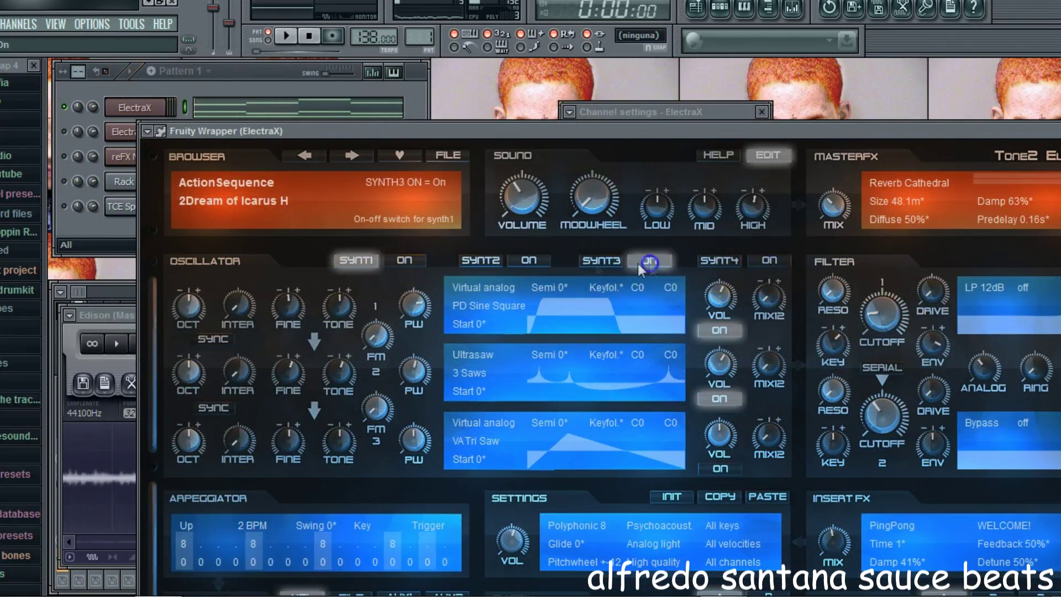
click(531, 261)
click(64, 131)
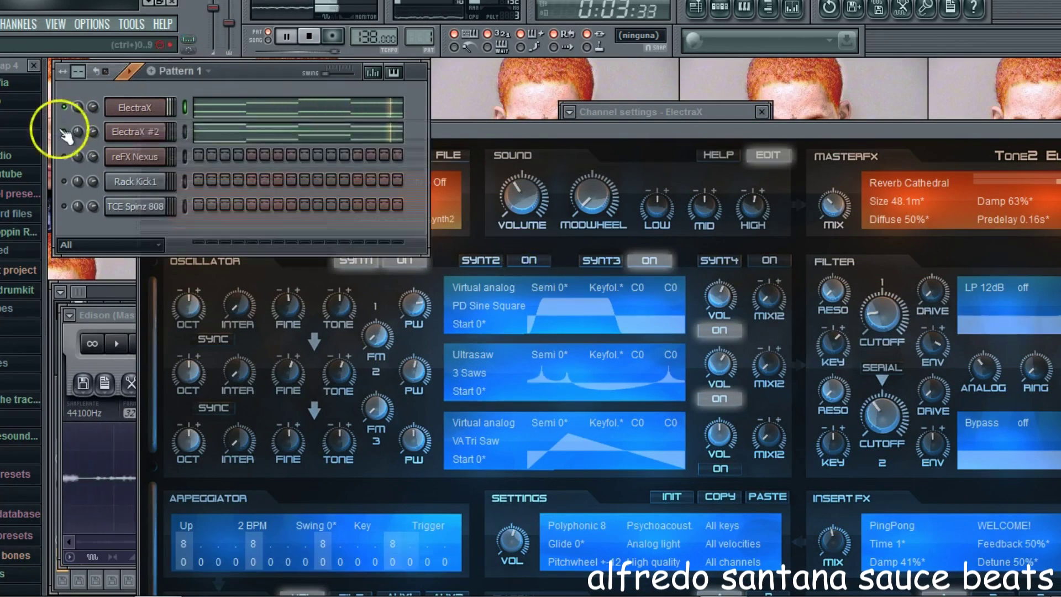
- Return to the first ElectraX channel's plugin and switch on synths 2 and 4 alongside synths 1 and 3
click(134, 133)
click(230, 77)
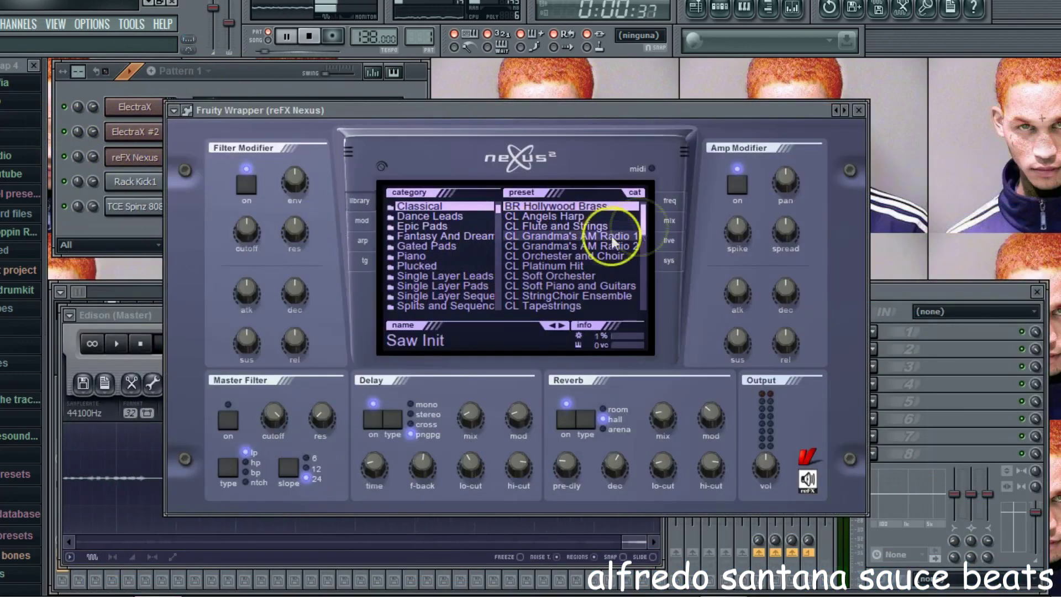
drag(641, 225, 641, 249)
click(140, 109)
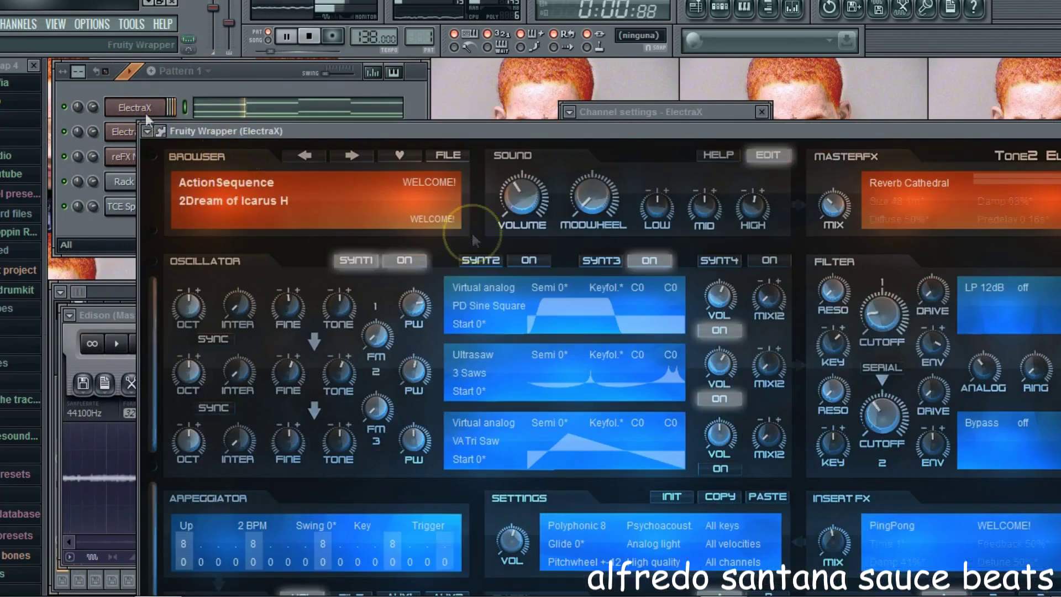
click(757, 261)
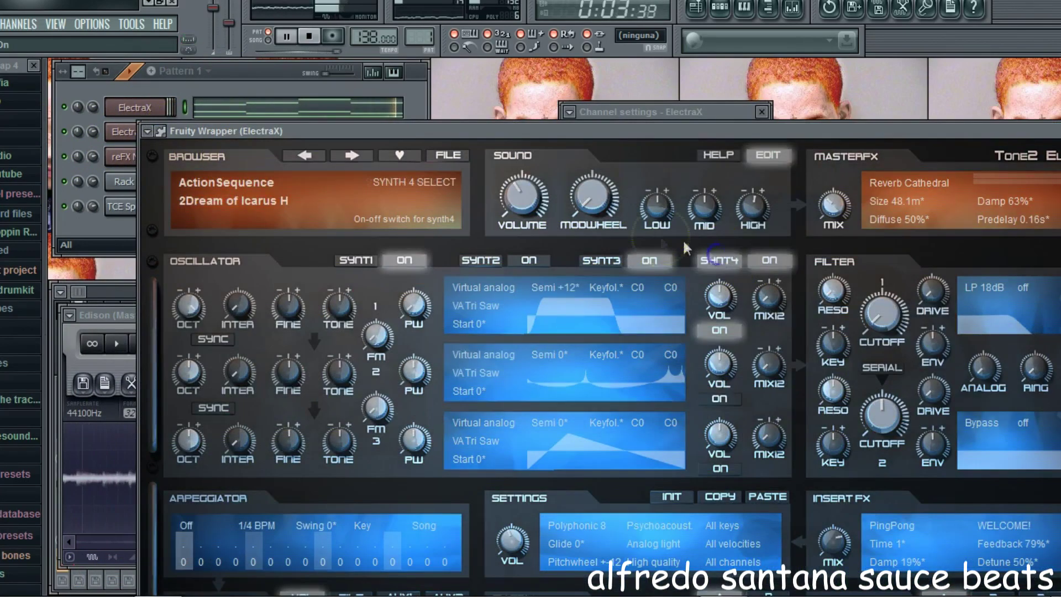
click(518, 206)
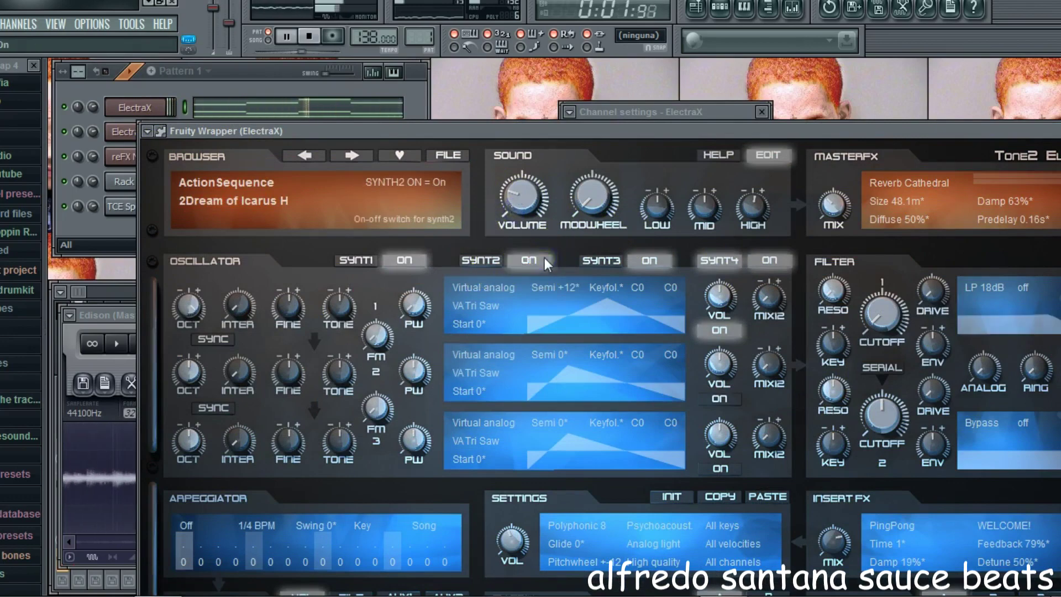
- Audition the string presets in the Nexus Classical category and load ST Dark Cellos
click(262, 92)
click(164, 160)
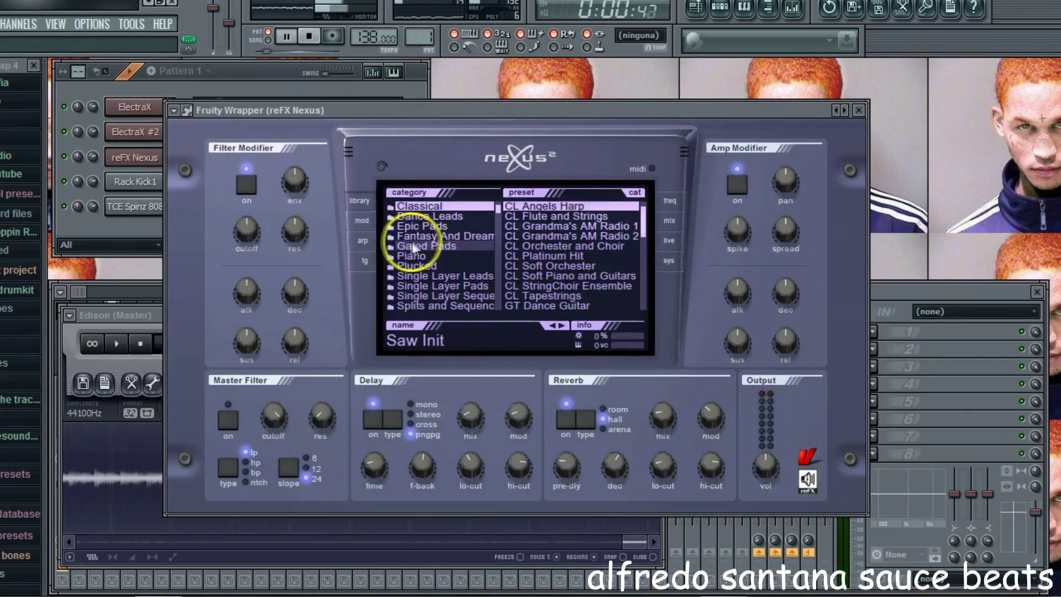
click(589, 281)
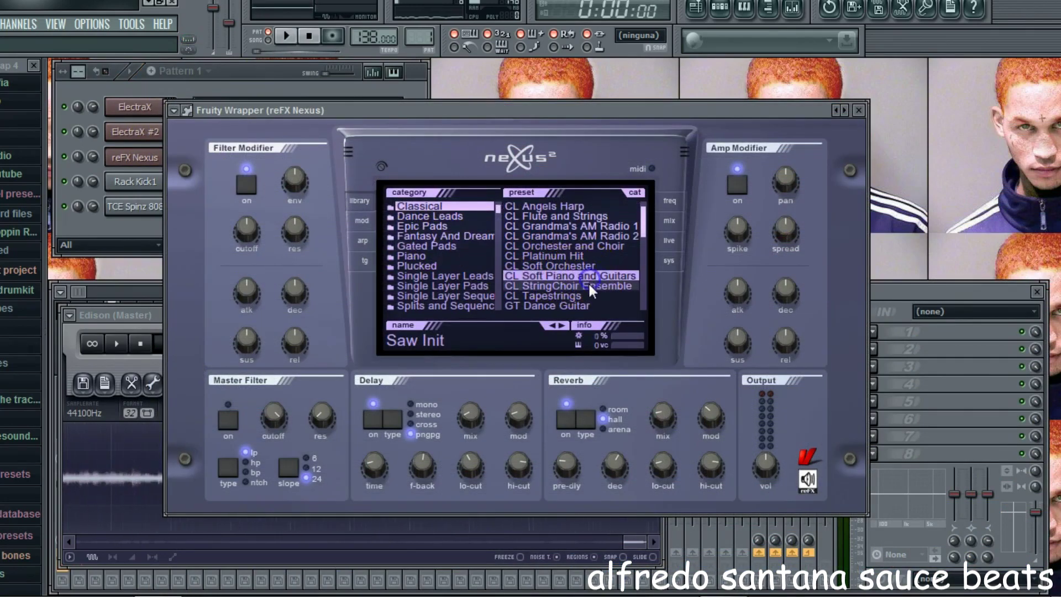
scroll(587, 282, down, 5)
click(588, 284)
click(591, 278)
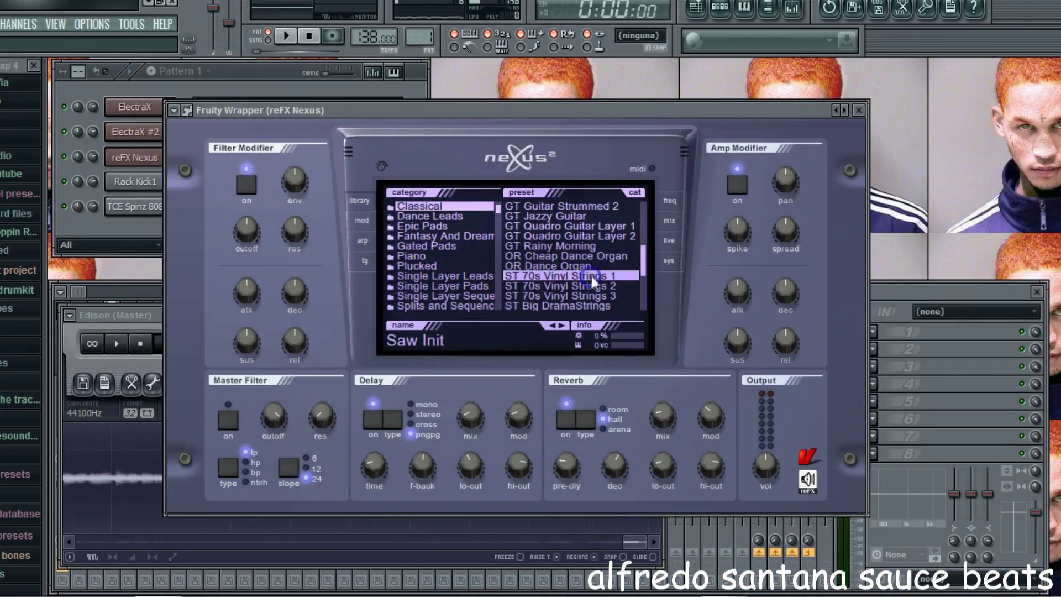
scroll(591, 274, down, 3)
click(594, 256)
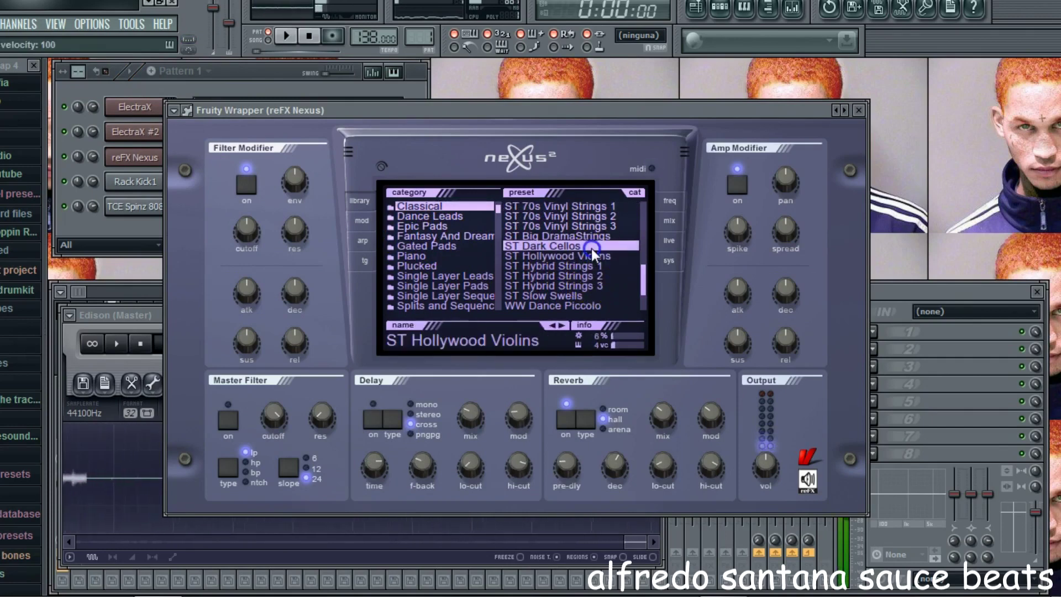
- Open the reFX Nexus channel's piano roll and paint a quarter-bar B5 note at the start of bar 1
click(227, 90)
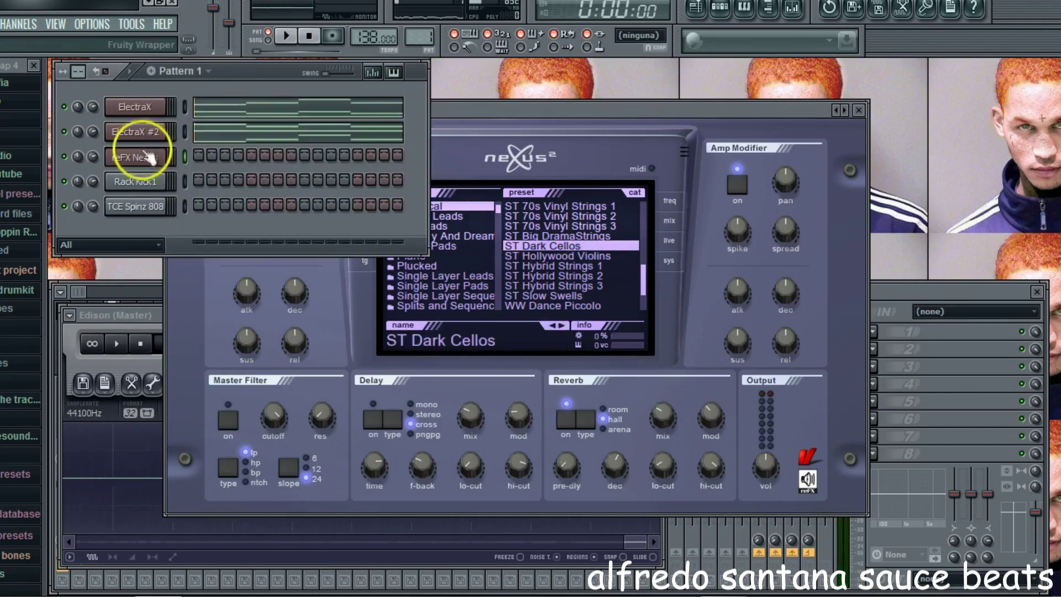
right_click(146, 154)
click(180, 157)
key(space)
drag(225, 256, 211, 166)
scroll(287, 165, down, 2)
scroll(249, 138, up, 5)
click(118, 66)
drag(243, 301, 166, 315)
- Add a quarter-bar G6 note in the last quarter of bar 1 and check it against the playing chords
click(339, 278)
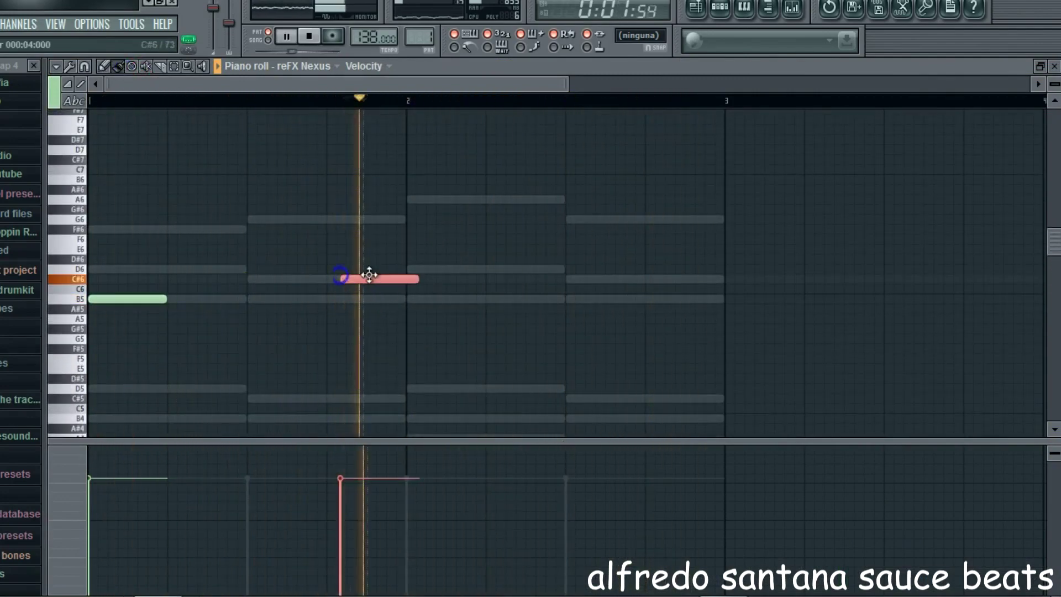
key(space)
drag(346, 277, 346, 217)
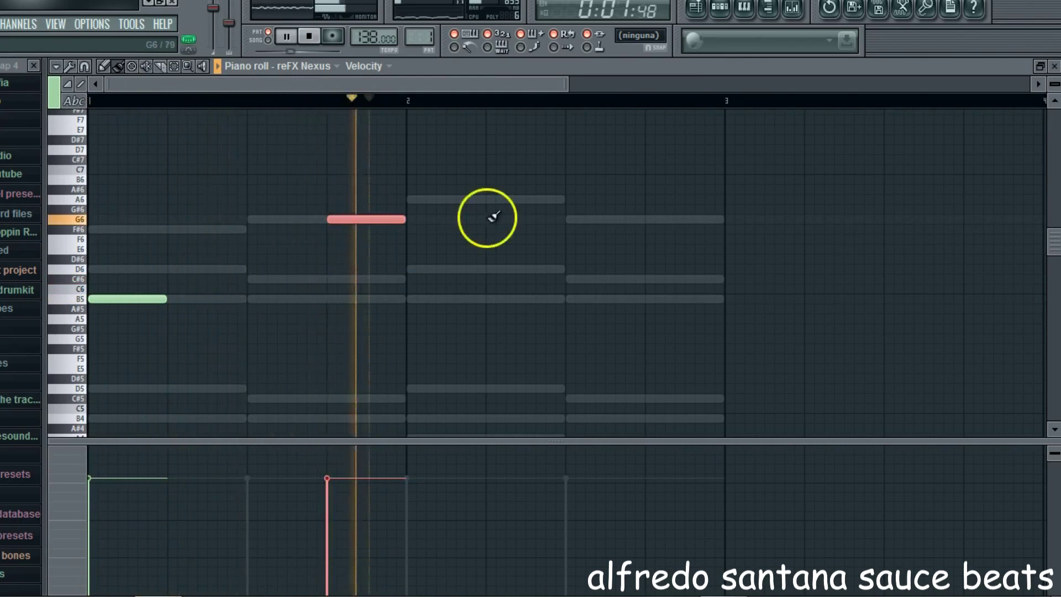
click(566, 255)
right_click(594, 256)
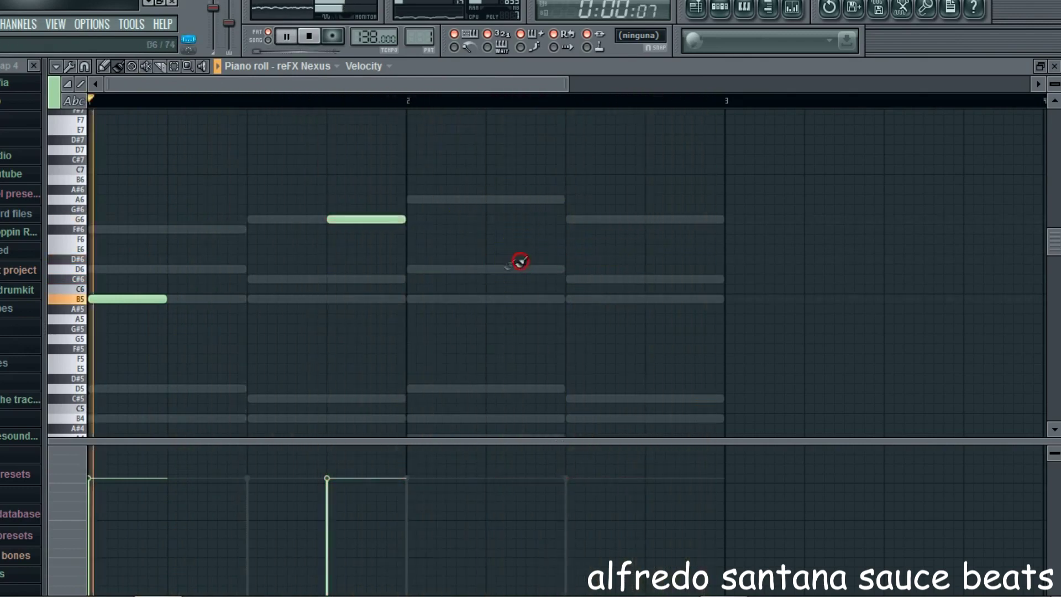
mouse_move(363, 218)
mouse_down()
mouse_move(365, 195)
mouse_move(370, 223)
mouse_up()
key(space)
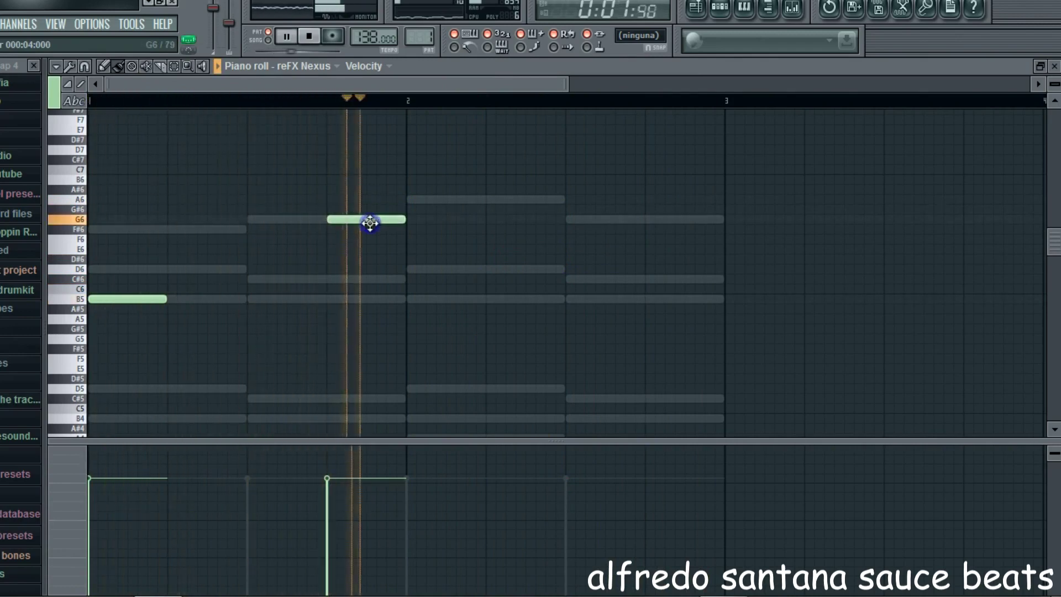
- Fill the second half of bar 2 with a quarter-bar D6 note followed by shorter C#6 and B5 notes
click(594, 237)
drag(594, 238, 593, 271)
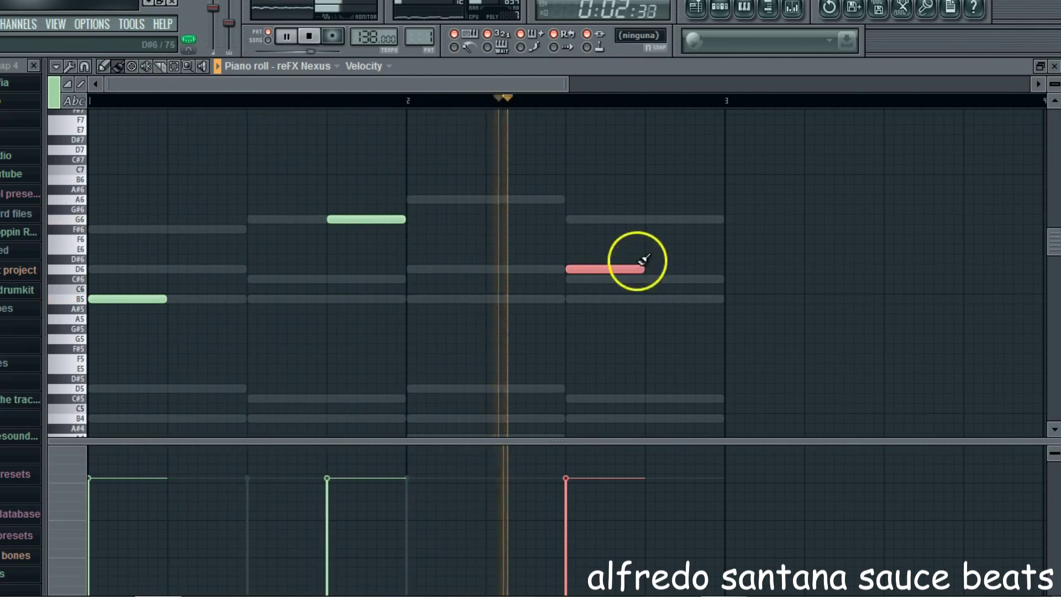
right_click(658, 266)
click(651, 278)
key(space)
key(space)
drag(721, 279, 682, 298)
click(685, 299)
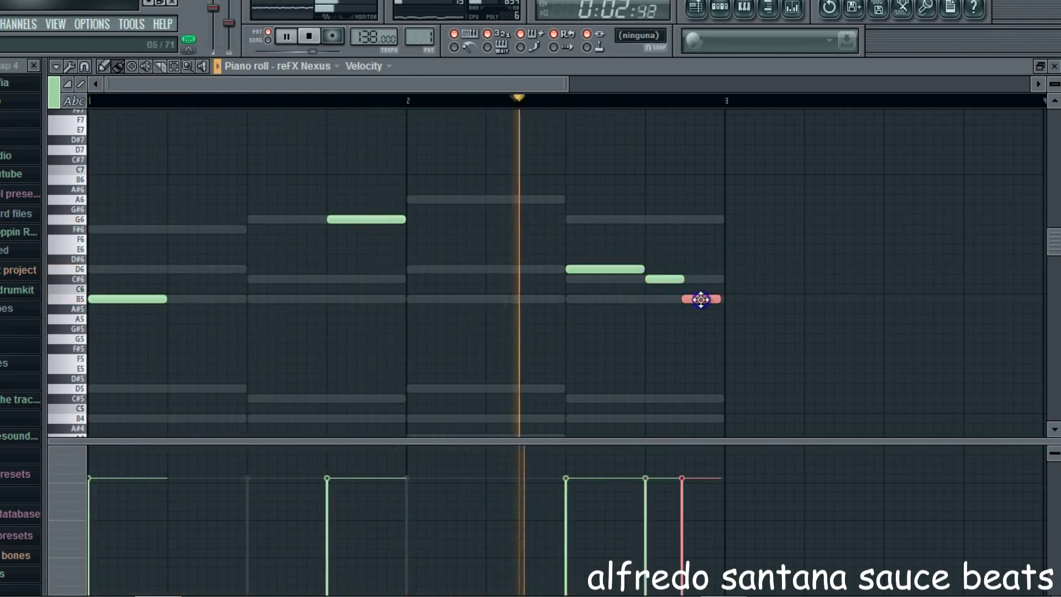
- Raise the three melody notes in the second half of bar 2 to A6, D6 and C#6
drag(599, 269, 601, 199)
click(666, 279)
drag(665, 279, 665, 220)
drag(704, 299, 703, 279)
drag(677, 233, 668, 271)
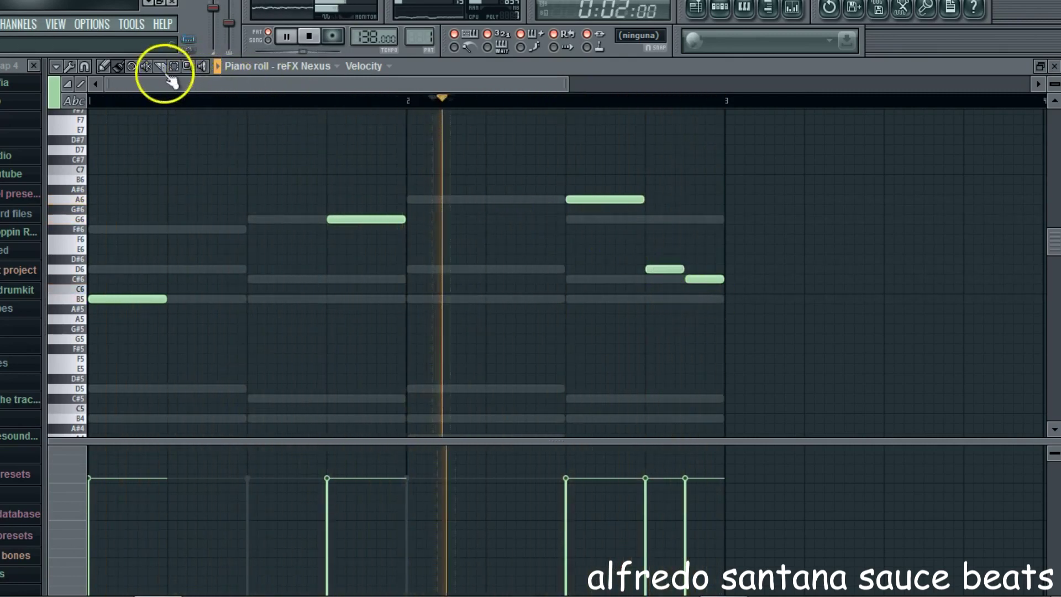
- Try the longer bar 2 melody note on A5, and settle it on C#6
drag(584, 203, 580, 319)
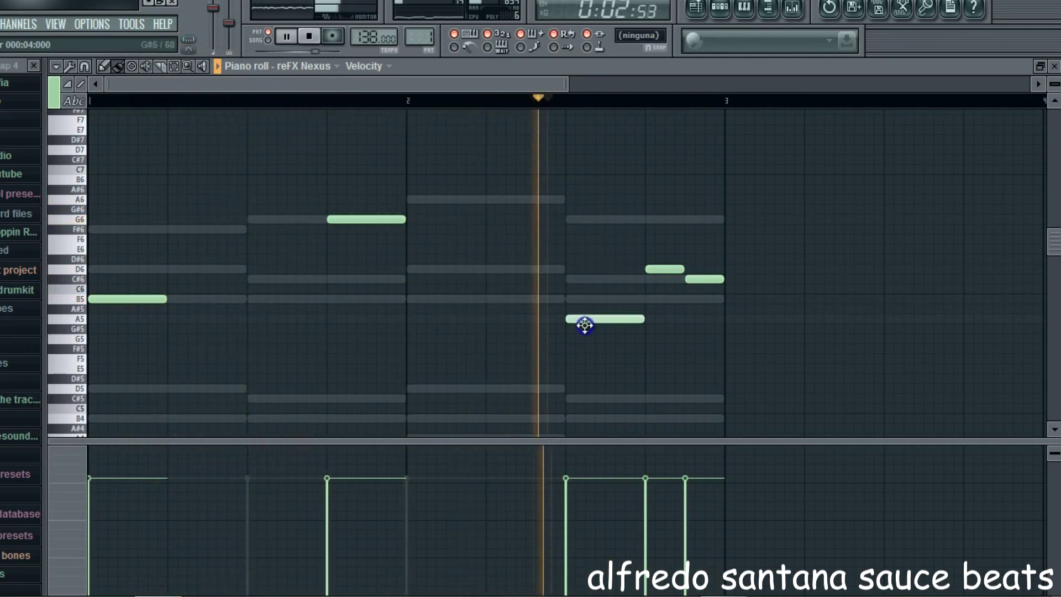
click(534, 259)
right_click(535, 259)
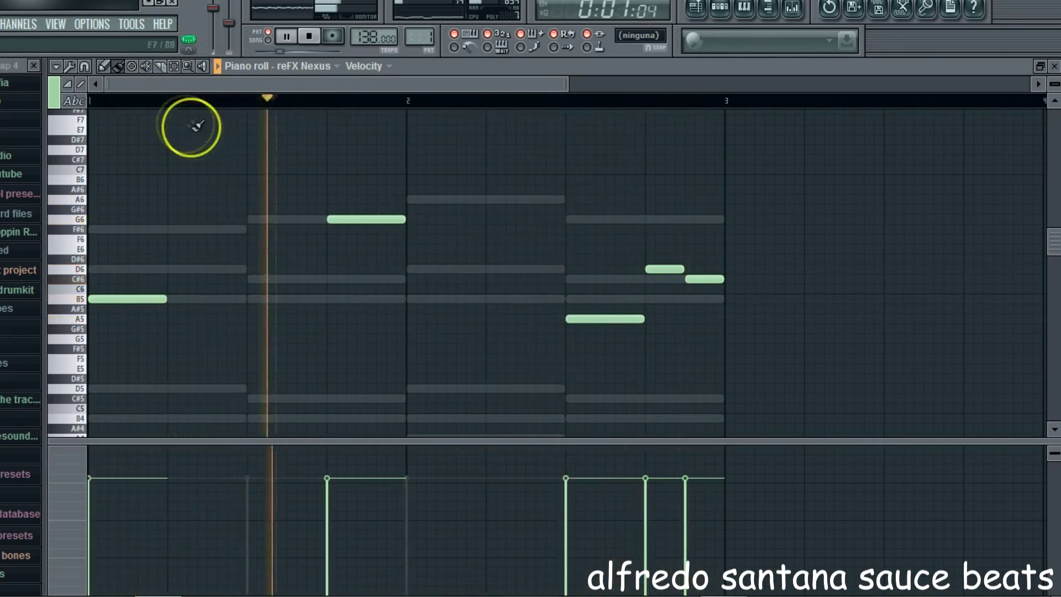
drag(580, 320, 581, 277)
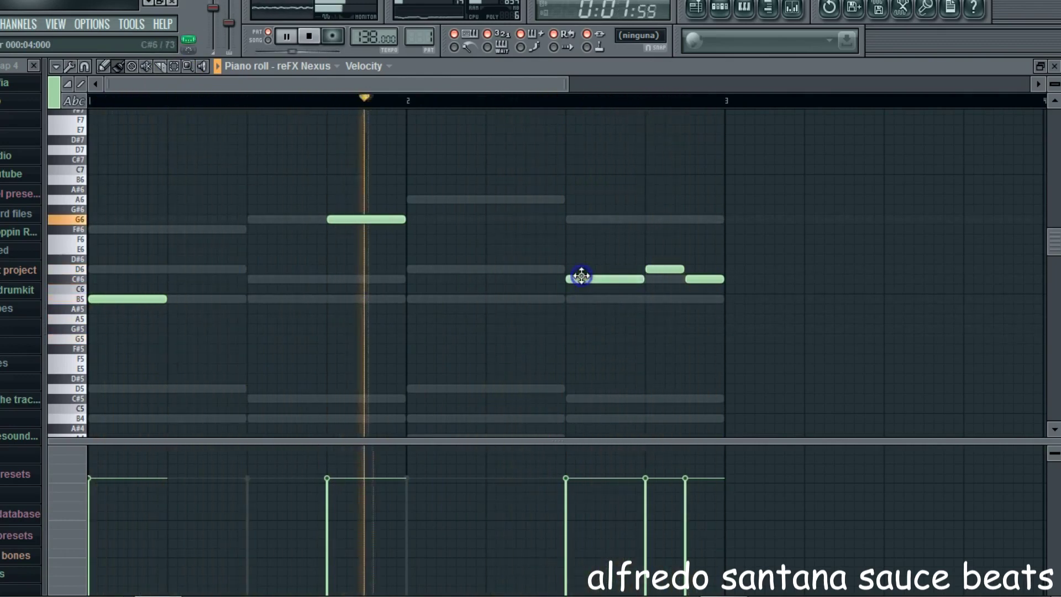
- Extend the B5 and G6 notes to the start of the following note and raise the whole Nexus melody one octave
click(55, 66)
mouse_move(83, 114)
click(183, 134)
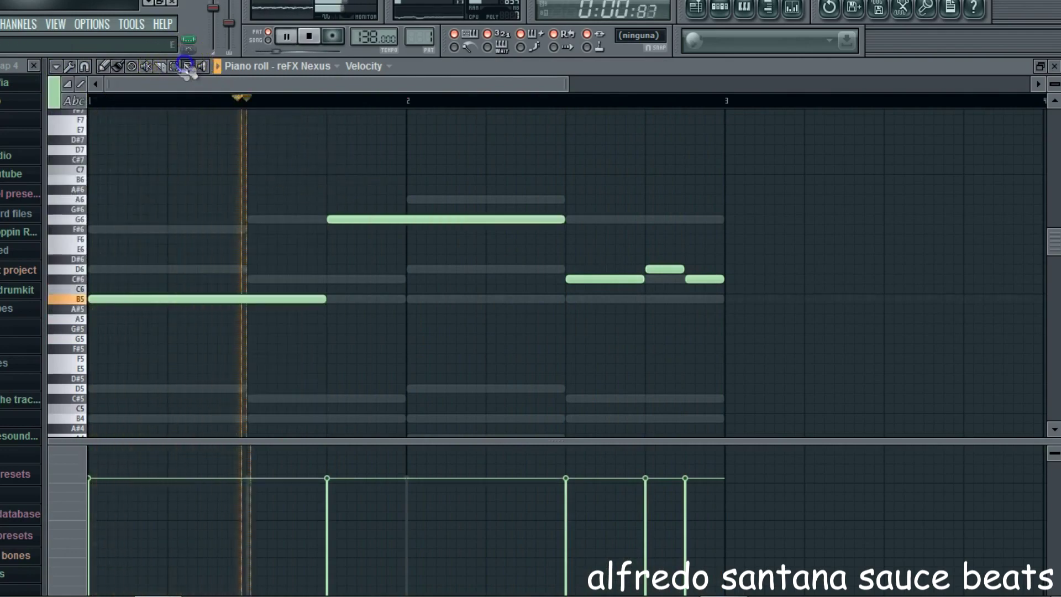
key(ctrl+a)
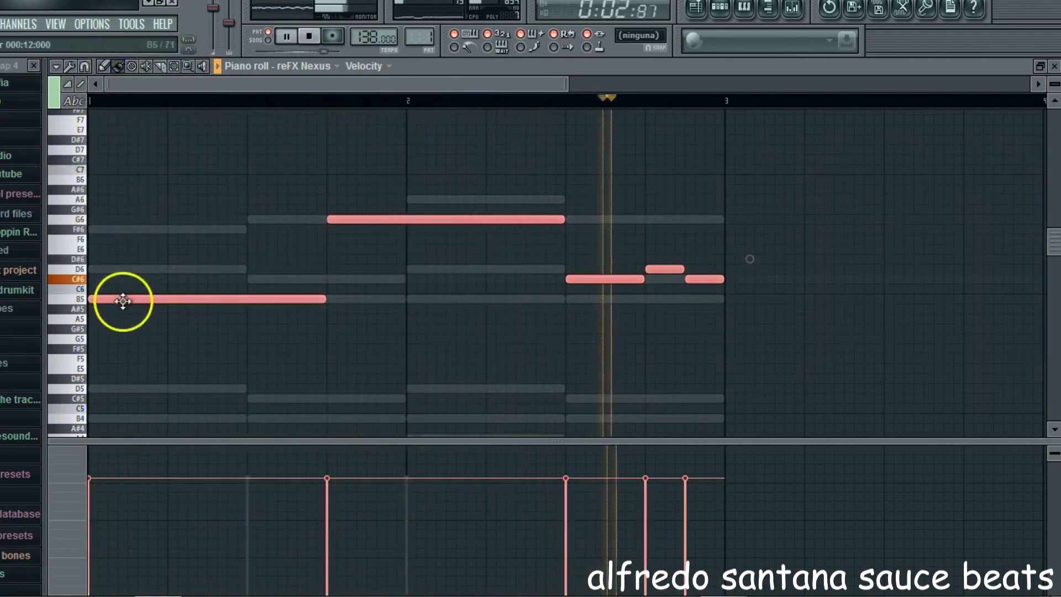
drag(123, 300, 108, 181)
- Cut all the Nexus melody notes out of the piano roll
scroll(199, 213, up, 3)
scroll(221, 208, up, 2)
ctrl+click(192, 198)
scroll(163, 144, down, 1)
key(ctrl+x)
- Try a short D6 note at the start of bar 1, delete it and close the Nexus piano roll
scroll(138, 325, down, 1)
scroll(119, 337, up, 1)
scroll(100, 337, down, 2)
click(105, 332)
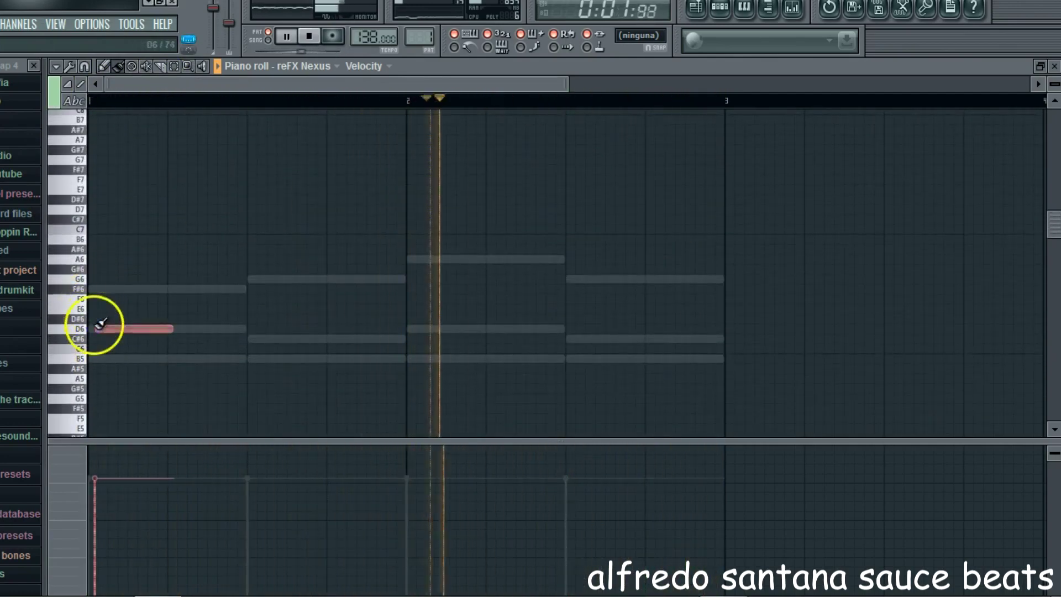
drag(165, 329, 125, 338)
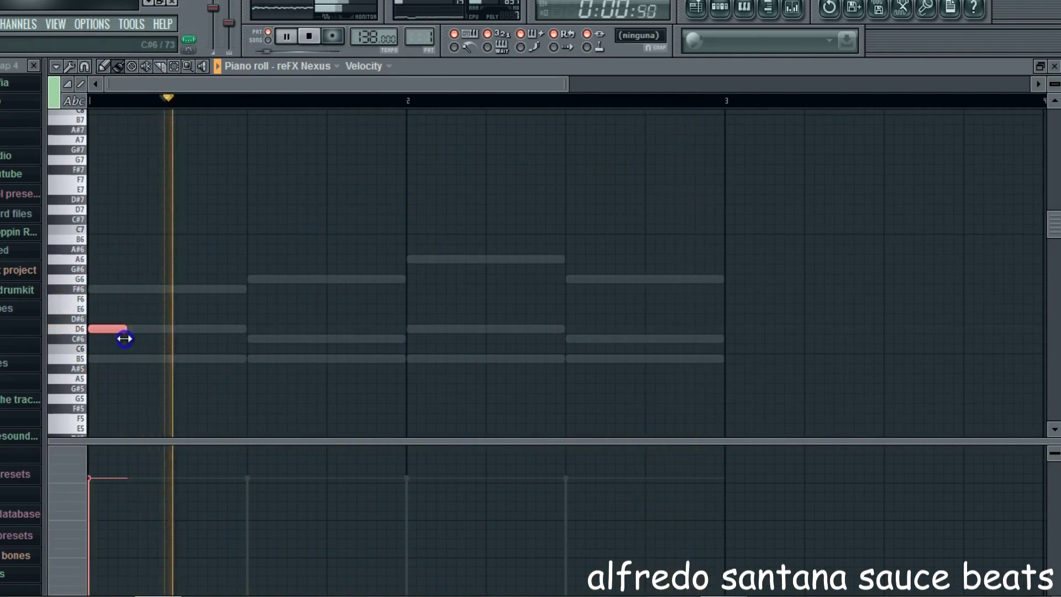
right_click(122, 332)
click(1054, 66)
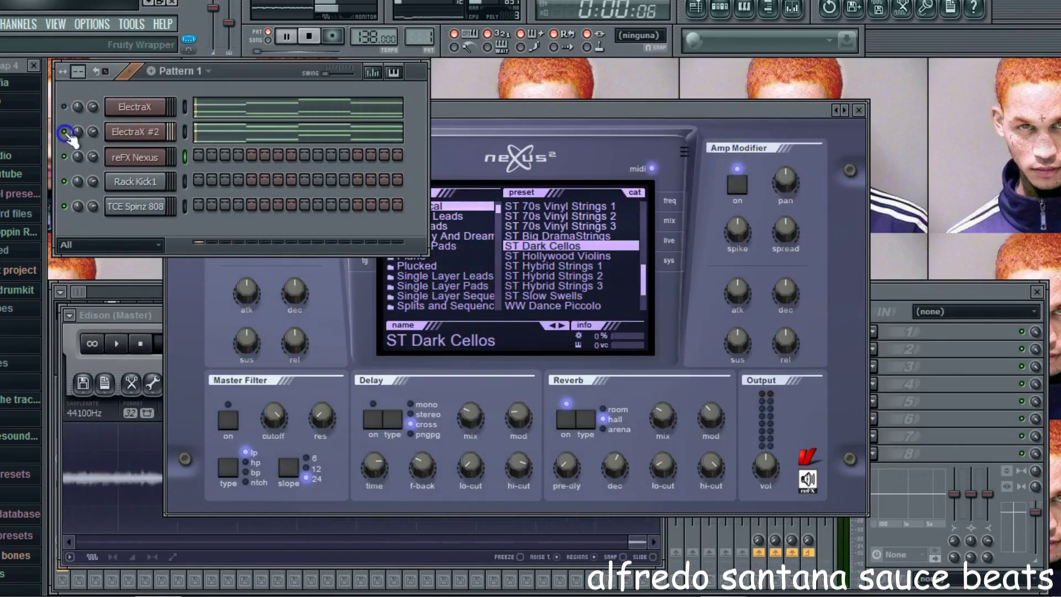
- Open the ElectraX #2 channel and route it to mixer track 2
click(135, 131)
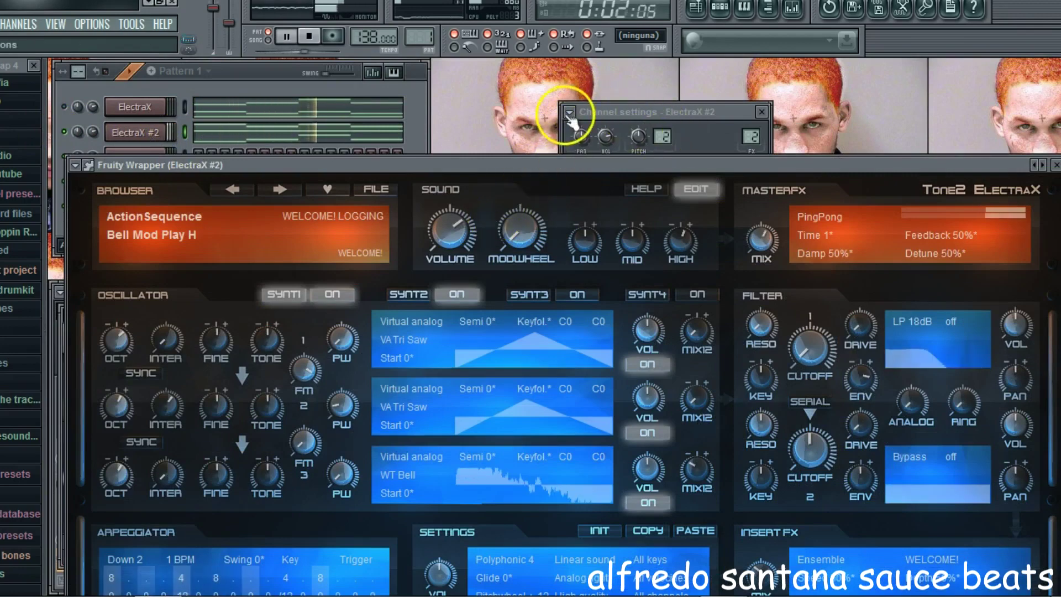
click(570, 112)
click(594, 149)
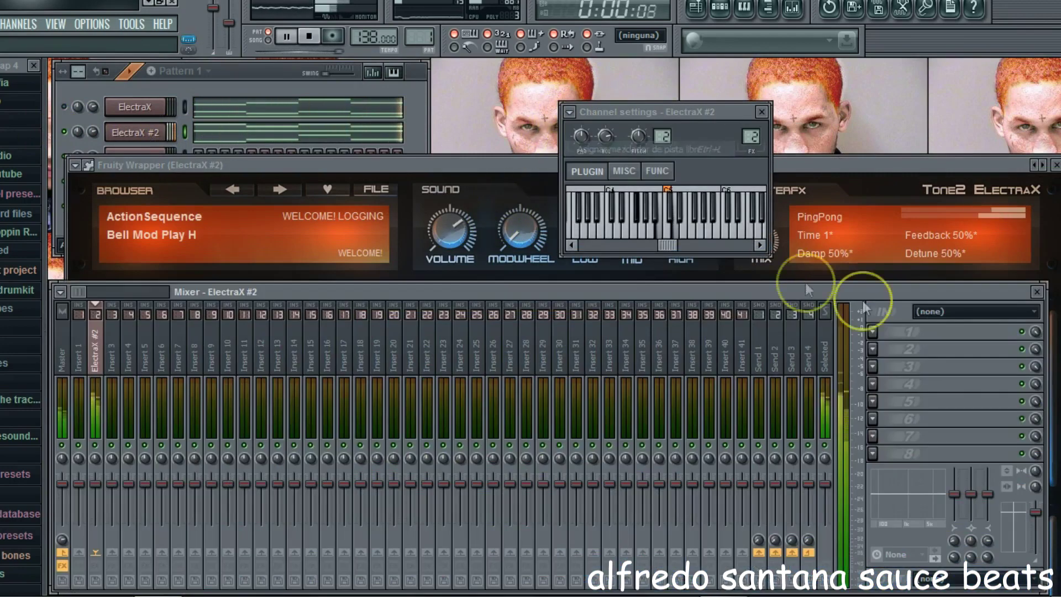
- Insert Gross Beat in the first effect slot of the ElectraX #2 mixer track and lower its time envelope's end point to about -2
click(873, 331)
click(881, 348)
right_click(740, 197)
drag(743, 199, 740, 298)
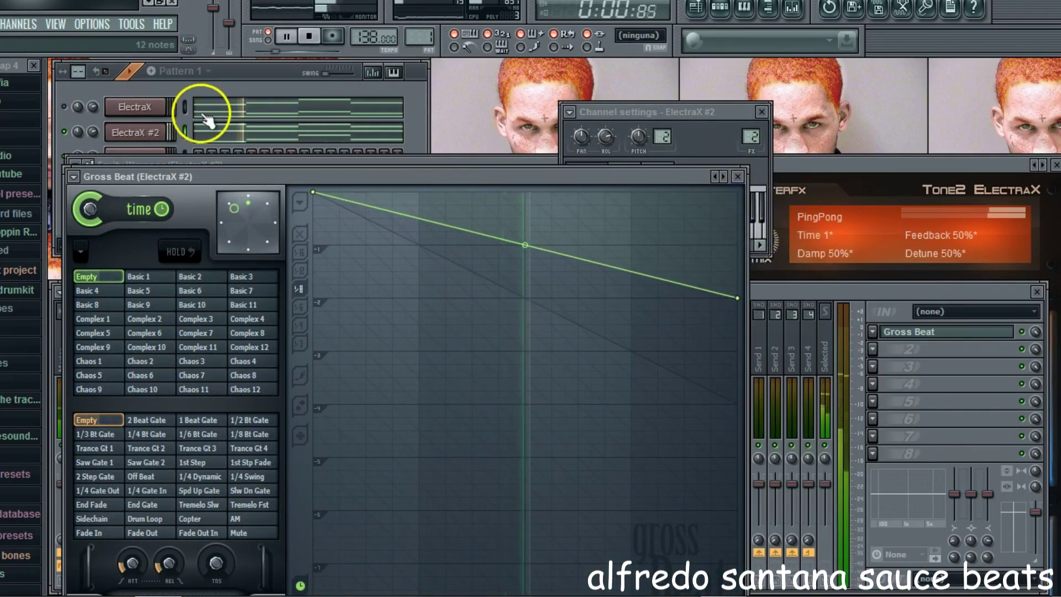
- Transpose all the ElectraX #2 chord notes up one octave and close the piano roll
click(205, 136)
scroll(208, 141, down, 4)
key(space)
click(174, 67)
drag(92, 120, 1044, 390)
click(120, 65)
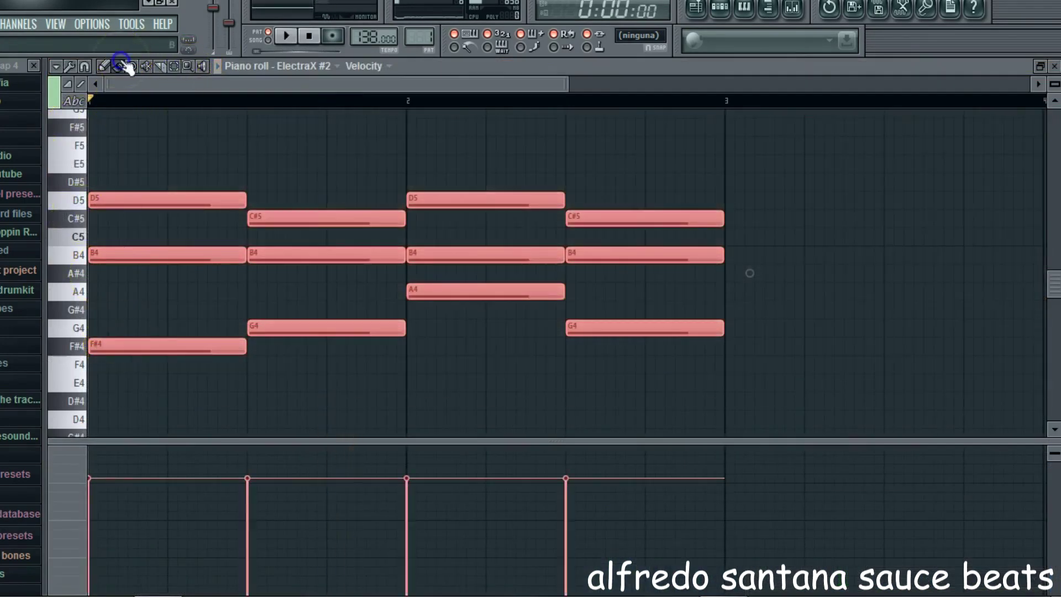
drag(132, 348, 111, 125)
scroll(119, 136, up, 2)
key(space)
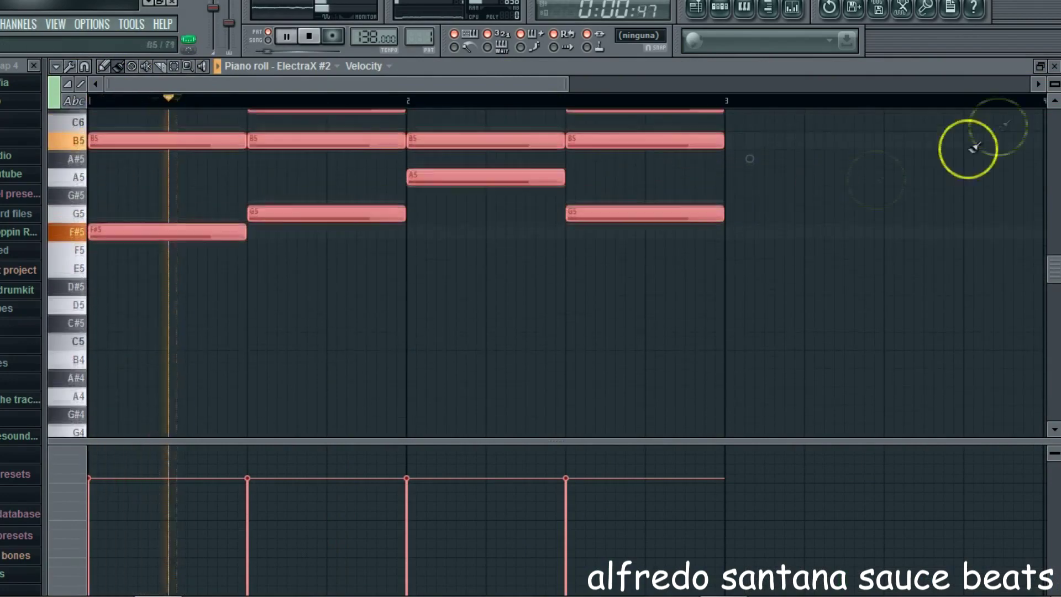
click(1053, 67)
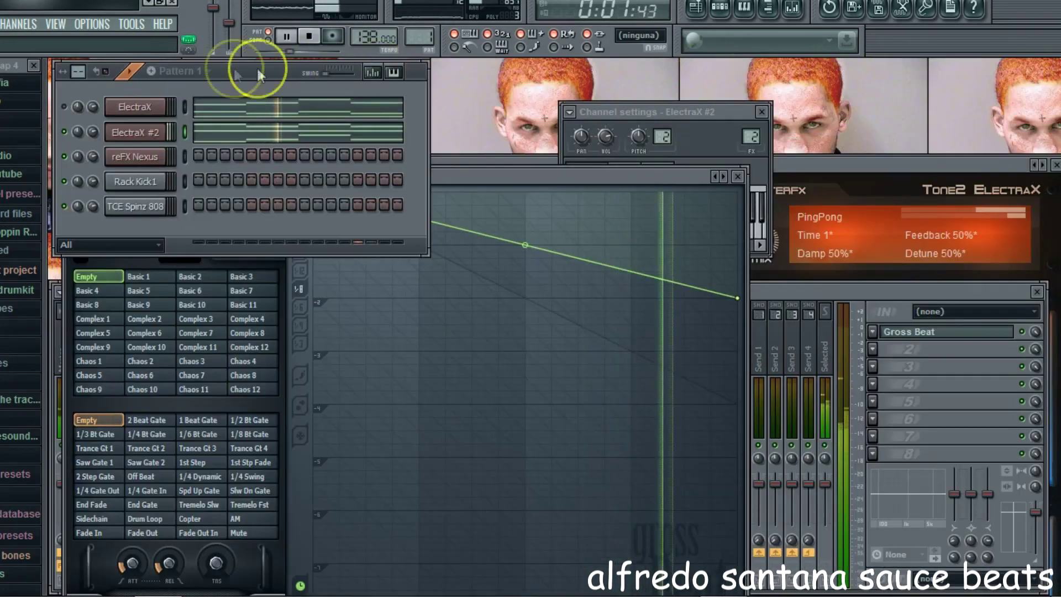
- Reopen the reFX Nexus plugin and look through the Piano, Plucked and Epic Pads preset categories
click(135, 157)
click(427, 256)
click(562, 256)
drag(649, 216, 644, 244)
click(617, 265)
click(468, 266)
click(460, 227)
- Load the SY Spherical Pikes preset from the Nexus Fantasy And Dream category
click(465, 238)
click(554, 256)
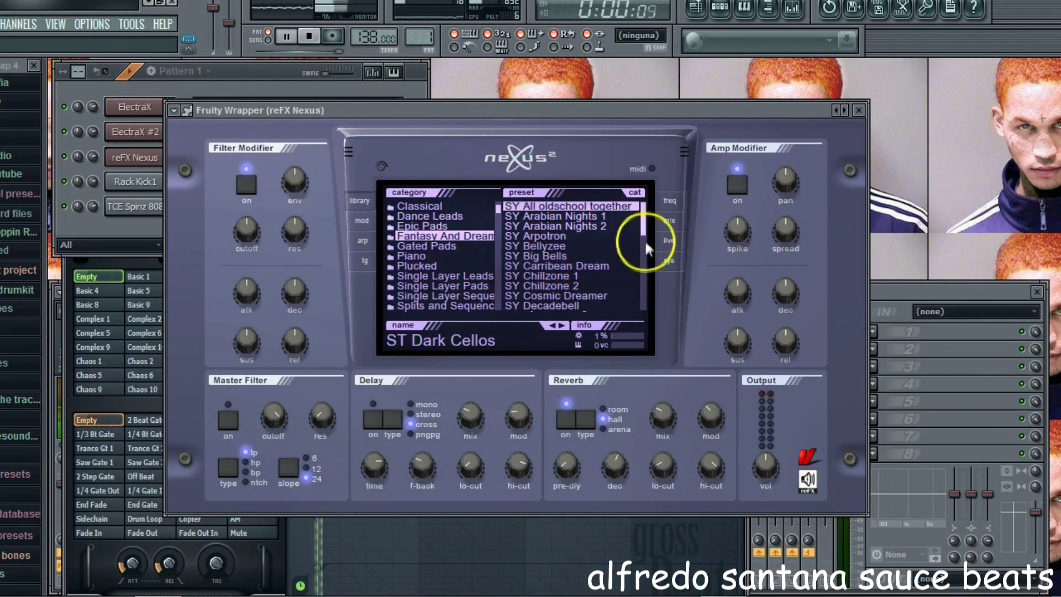
drag(645, 220, 643, 291)
click(633, 288)
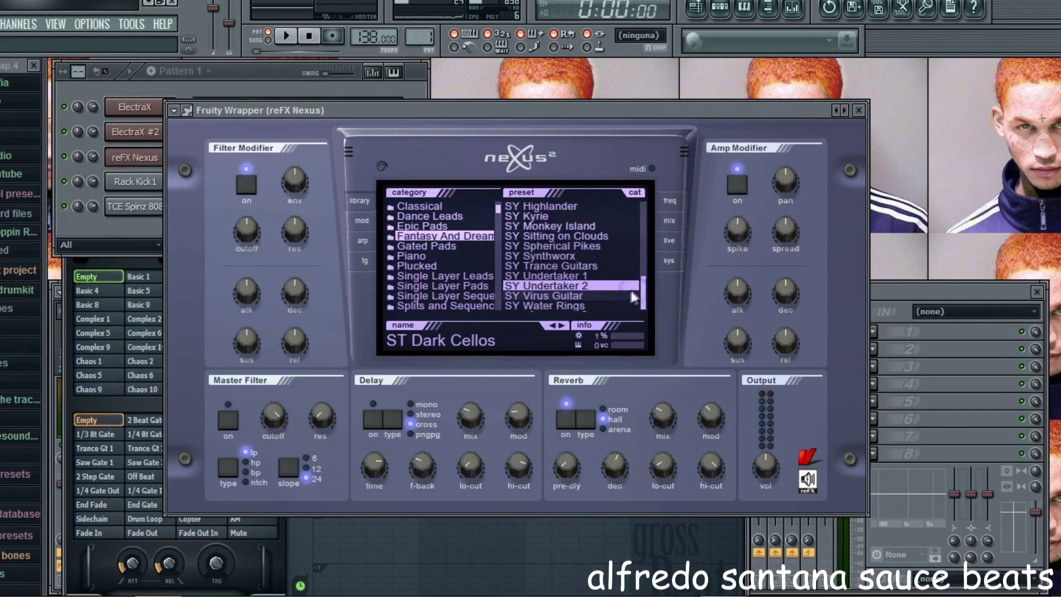
click(605, 247)
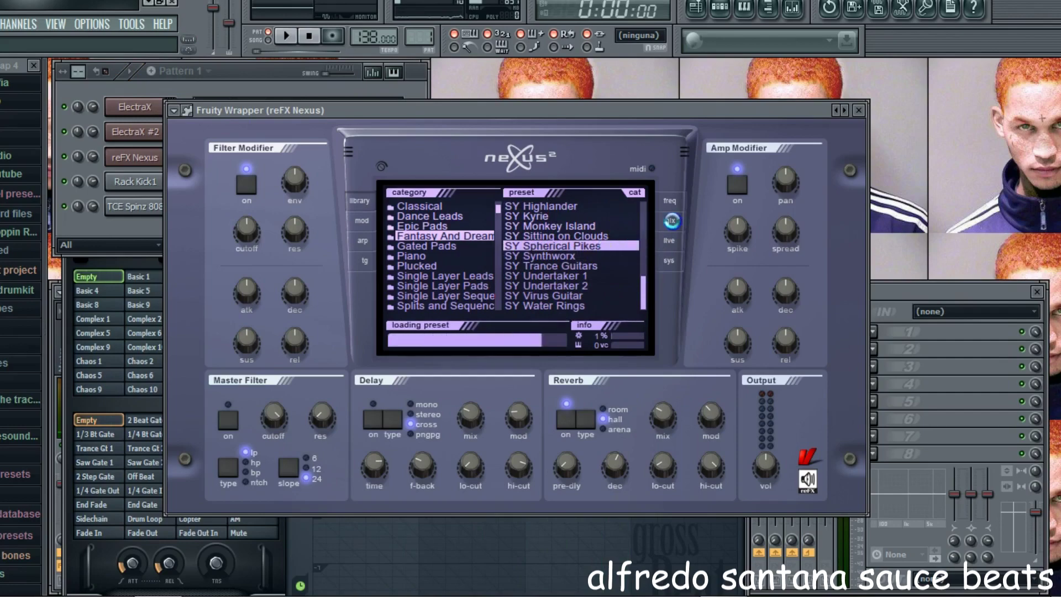
click(672, 221)
- Open the Nexus channel's piano roll during playback and place half-bar F#5 and B5 notes in the first bar
click(214, 89)
right_click(166, 157)
click(193, 158)
key(space)
click(171, 164)
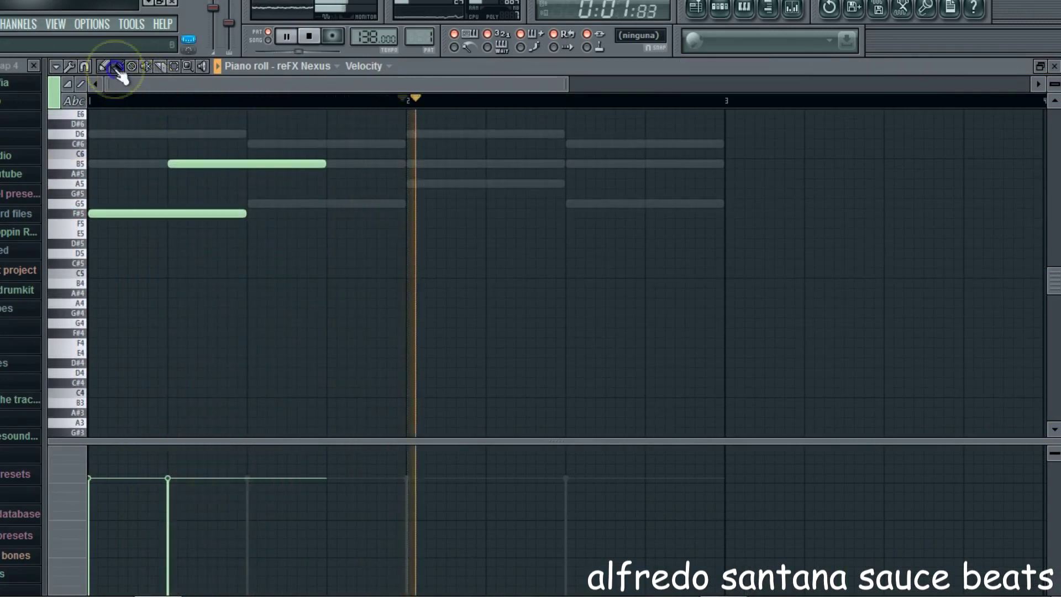
- Extend the Nexus melody with half-bar D6, C#6 and F#6 notes across the first two bars
scroll(332, 156, up, 3)
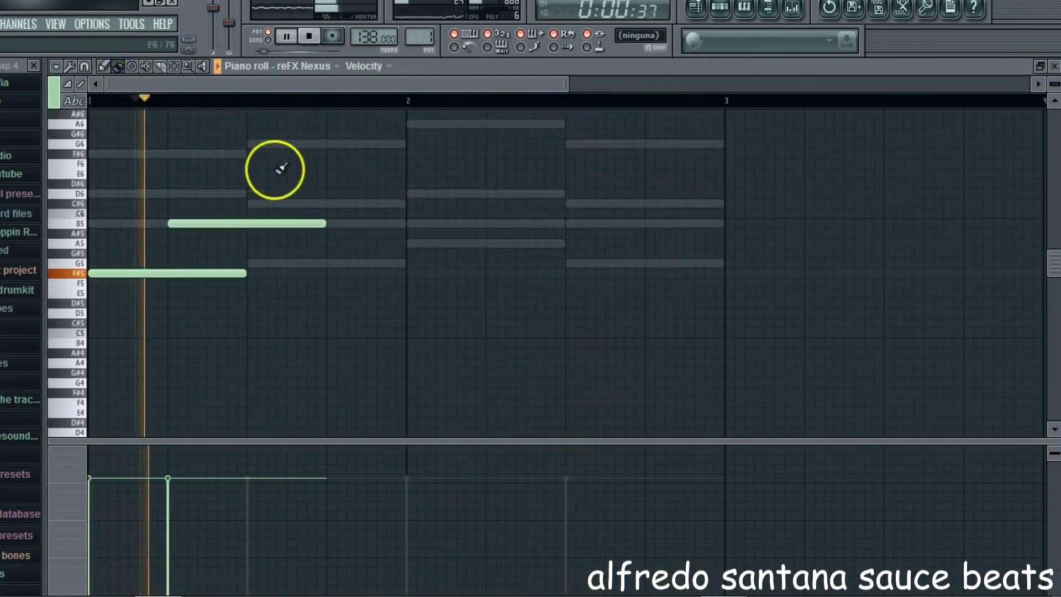
click(329, 194)
click(488, 212)
drag(517, 209, 516, 204)
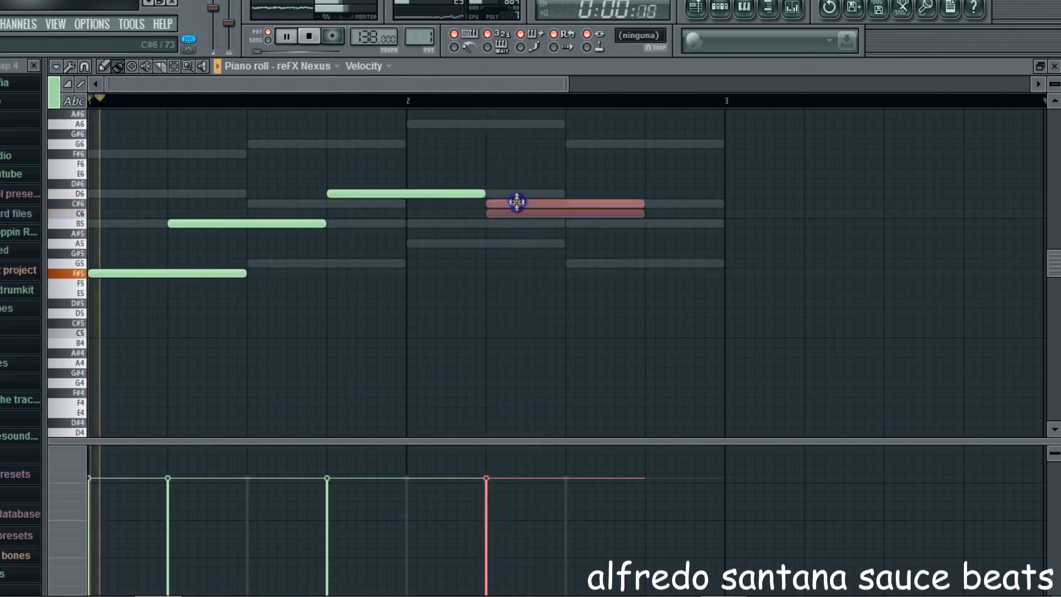
click(569, 144)
drag(709, 146, 694, 157)
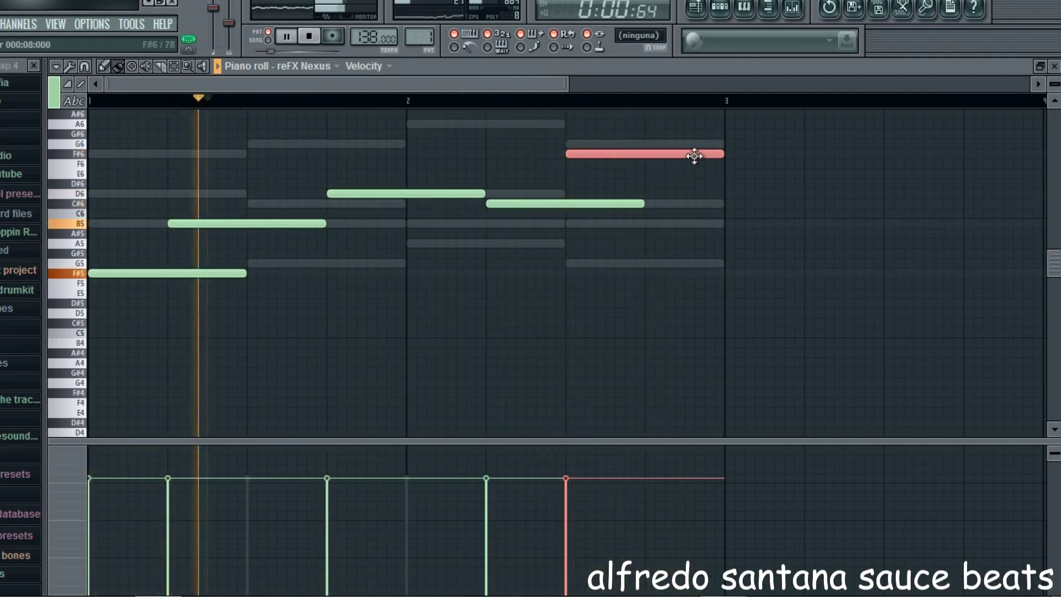
- Trim the overlapping Nexus notes so each ends where the following one starts, and close the piano roll
click(268, 161)
click(56, 66)
mouse_move(69, 113)
click(190, 133)
click(1054, 66)
- Open the ElectraX #2 plugin and its Gross Beat effect, and toggle channels to compare the layers during playback
click(140, 132)
drag(981, 170, 802, 170)
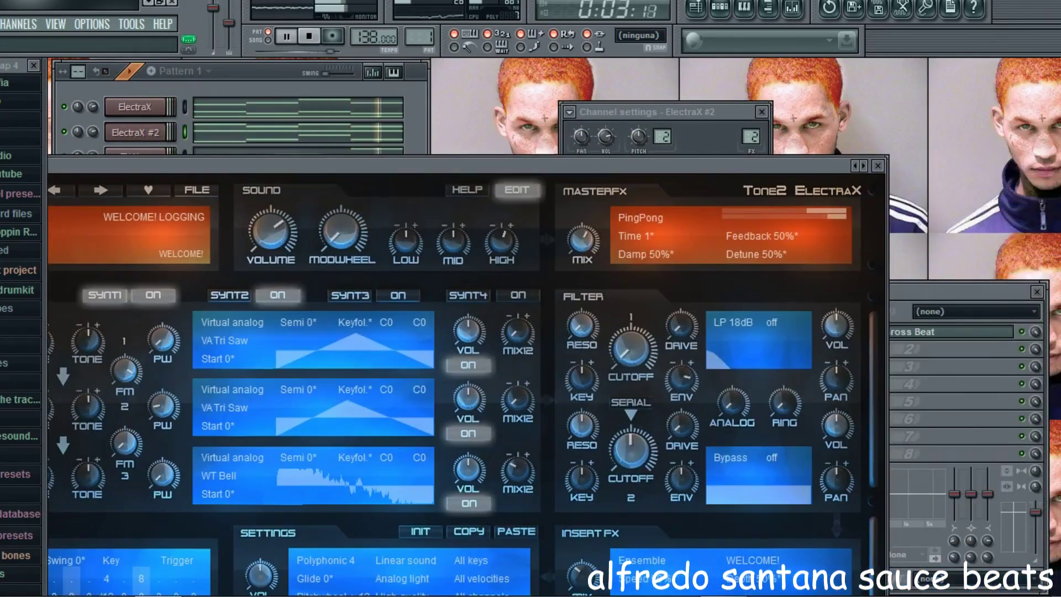
click(1042, 336)
click(247, 72)
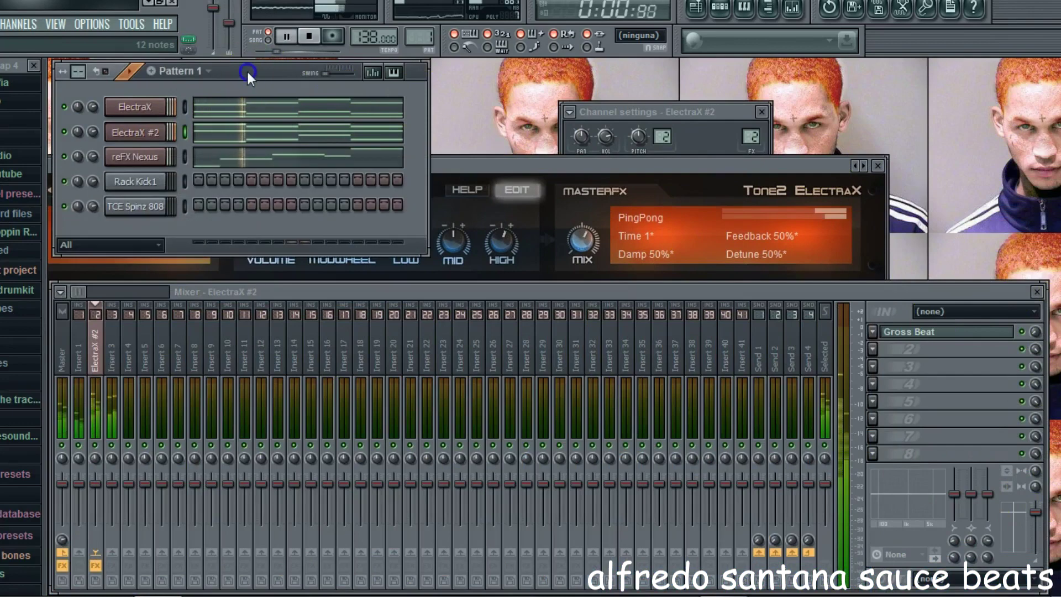
right_click(66, 132)
click(72, 139)
click(135, 137)
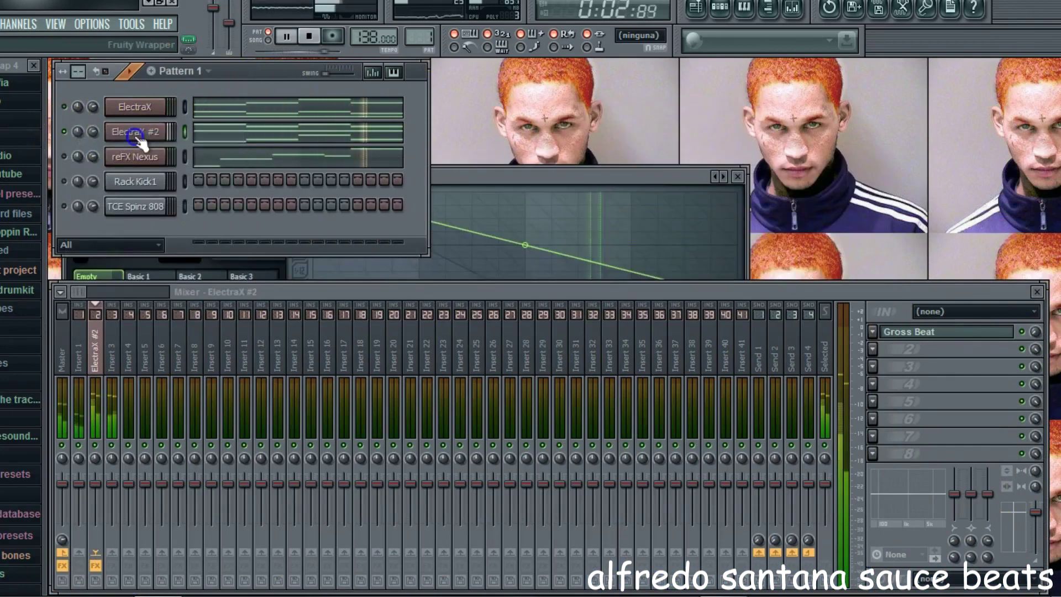
click(65, 132)
key(space)
click(65, 107)
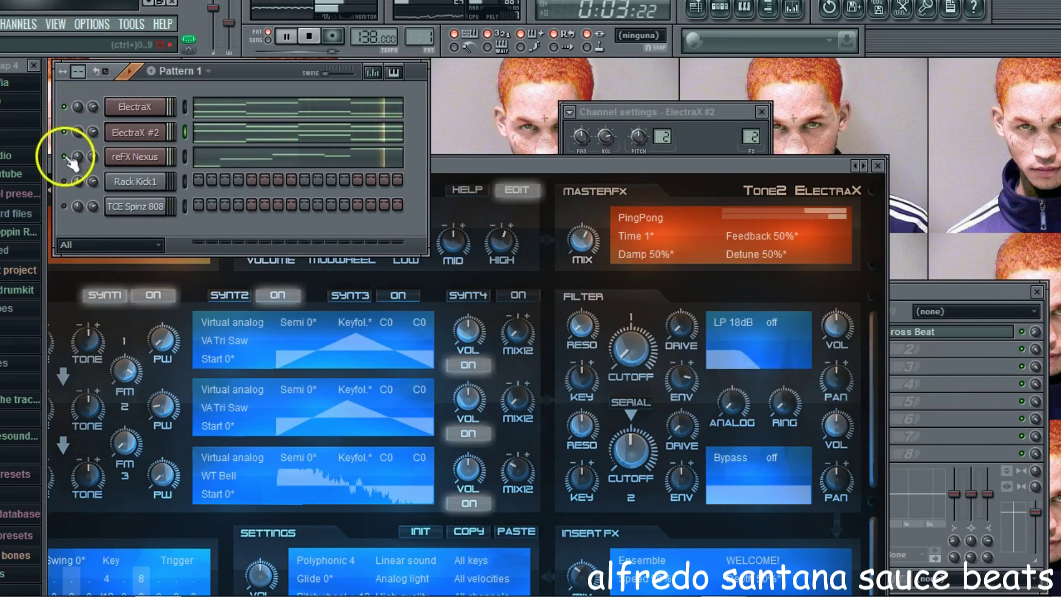
- Reopen the Nexus plugin window and solo the reFX Nexus channel
click(137, 157)
click(362, 196)
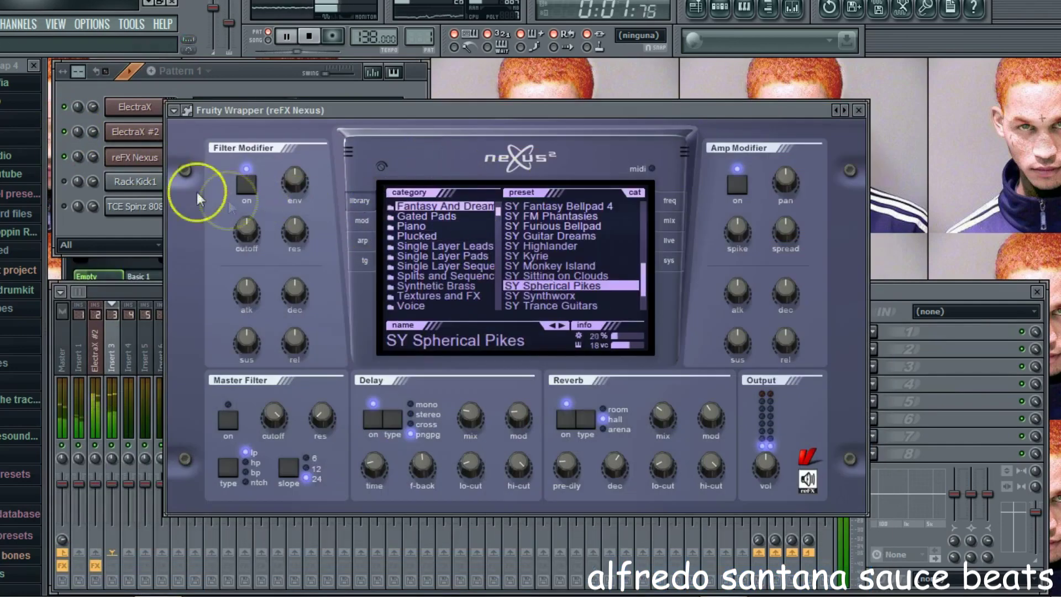
right_click(64, 155)
click(77, 159)
click(152, 158)
click(154, 158)
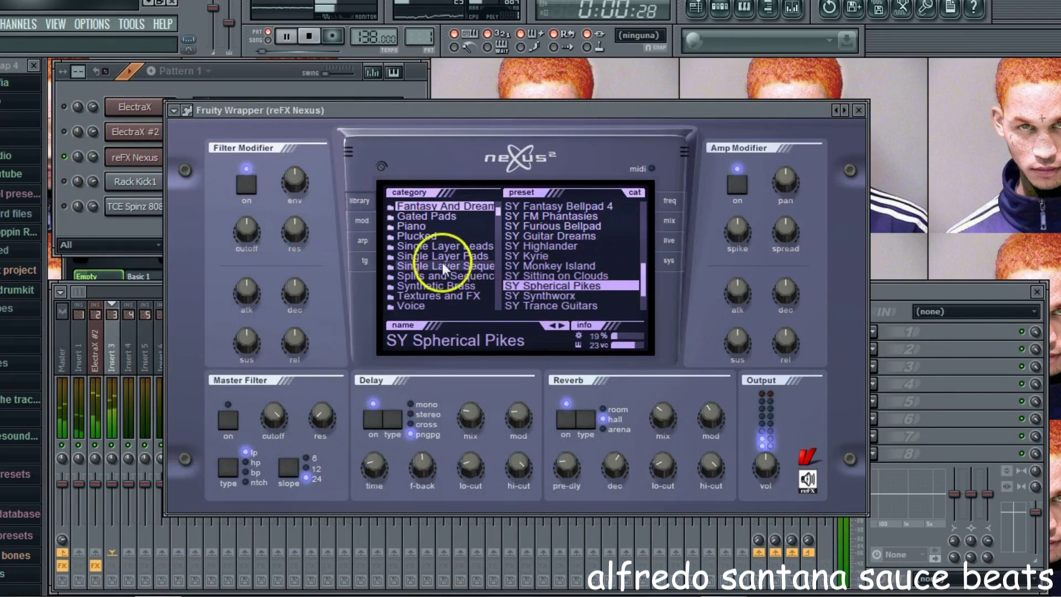
- Load the PL Hands Up Bells 3 preset from the Nexus Plucked category
click(468, 234)
scroll(591, 273, down, 3)
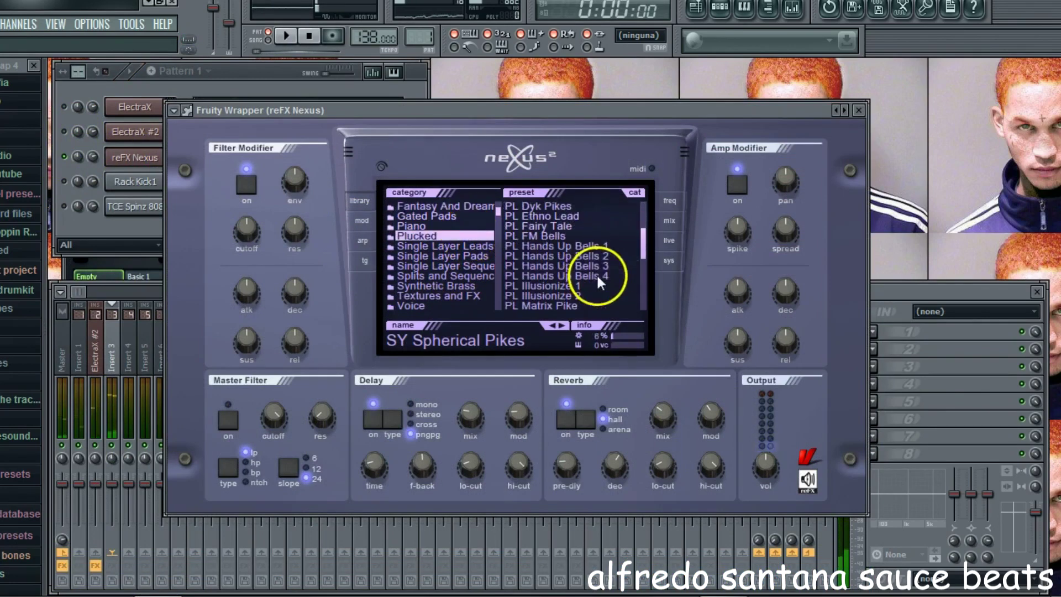
click(621, 266)
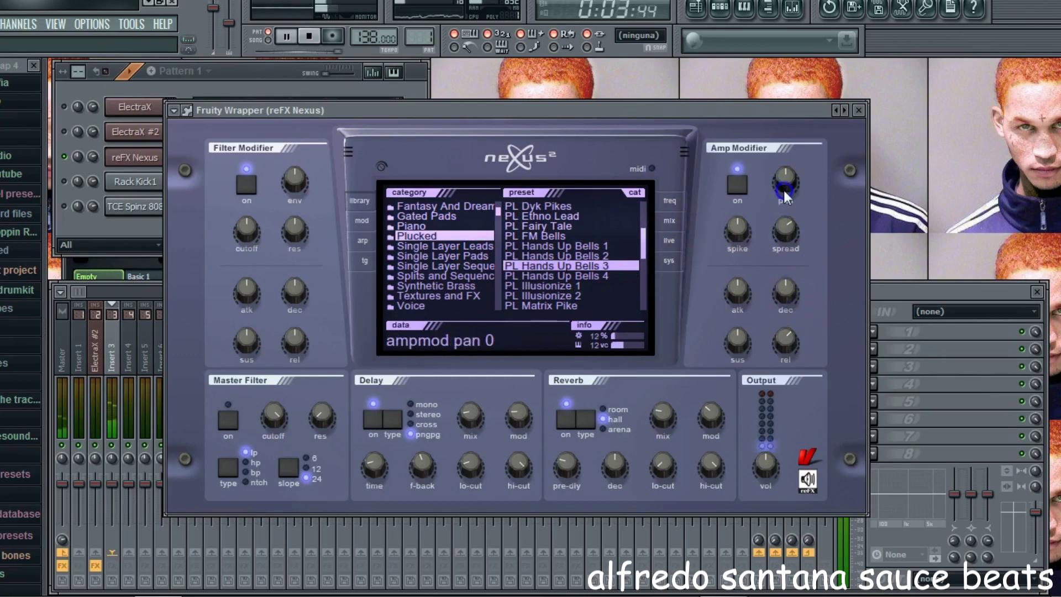
- Open the Nexus mix page, try chorus as the fx1 effect, and set fx1 to ringmod
click(669, 220)
click(452, 206)
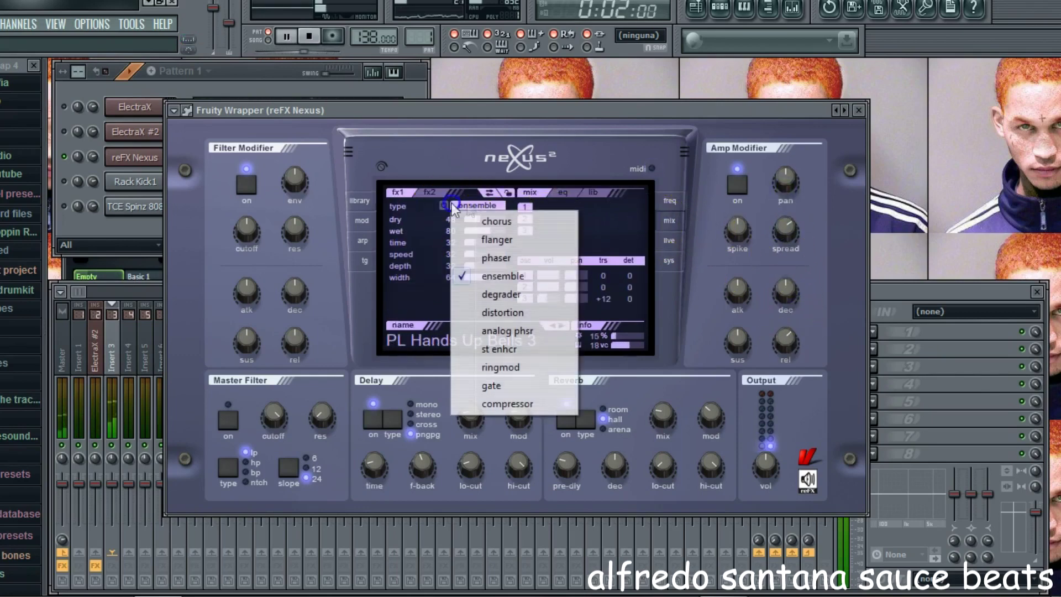
click(478, 221)
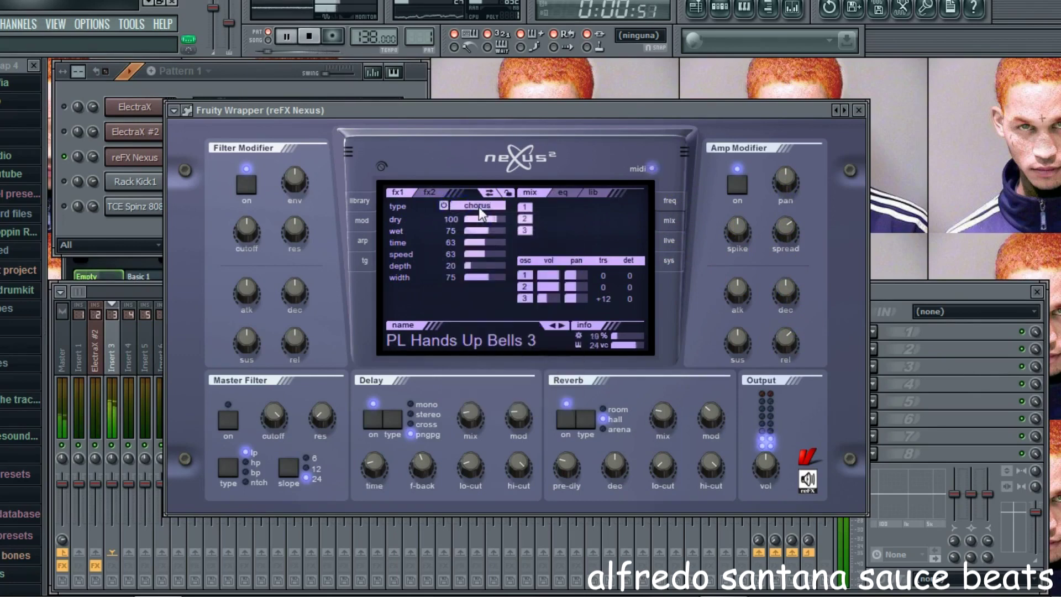
key(space)
click(478, 206)
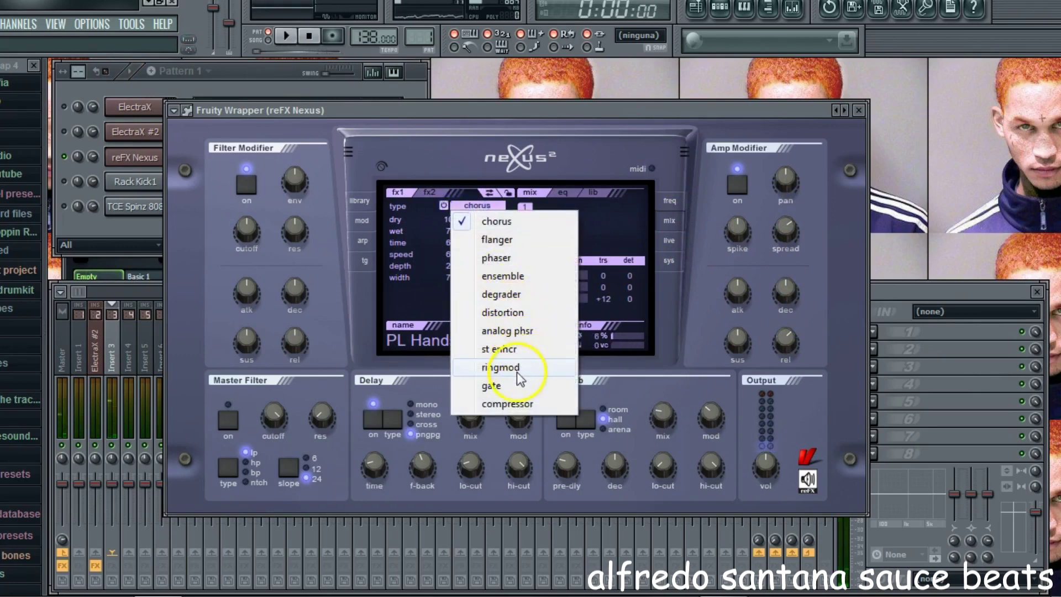
click(516, 367)
key(space)
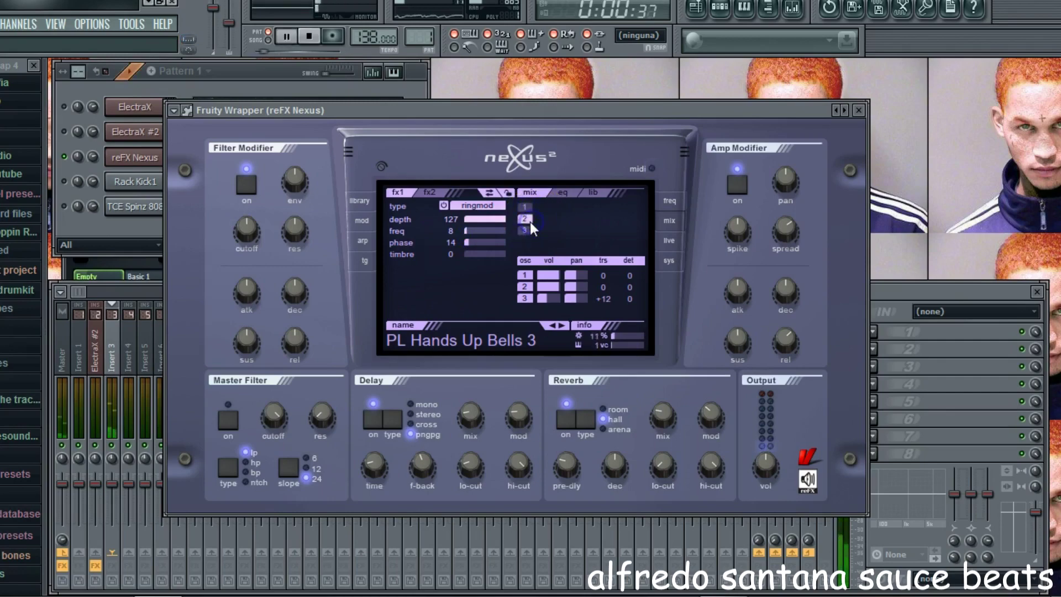
- Enable the ElectraX channel alongside Nexus, check the Nexus melody notes, and set the Nexus reverb type to arena
click(64, 107)
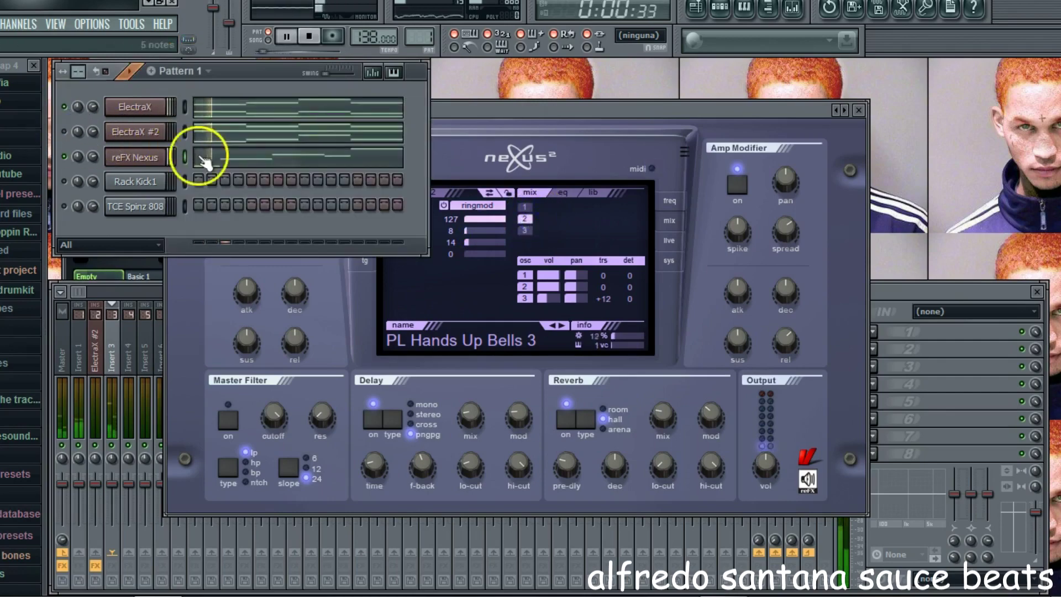
click(205, 161)
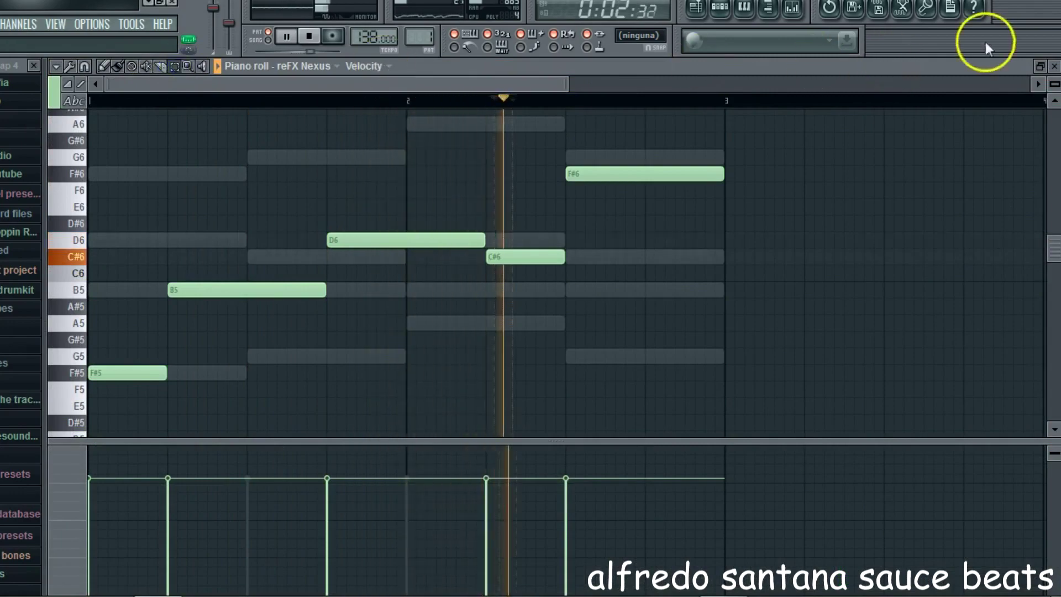
click(1053, 67)
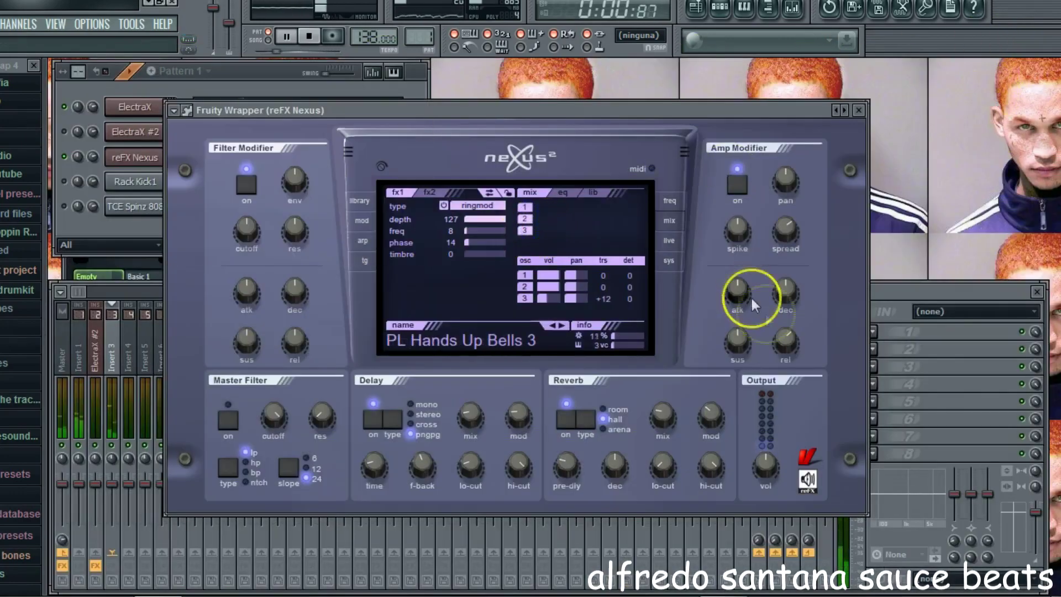
click(563, 464)
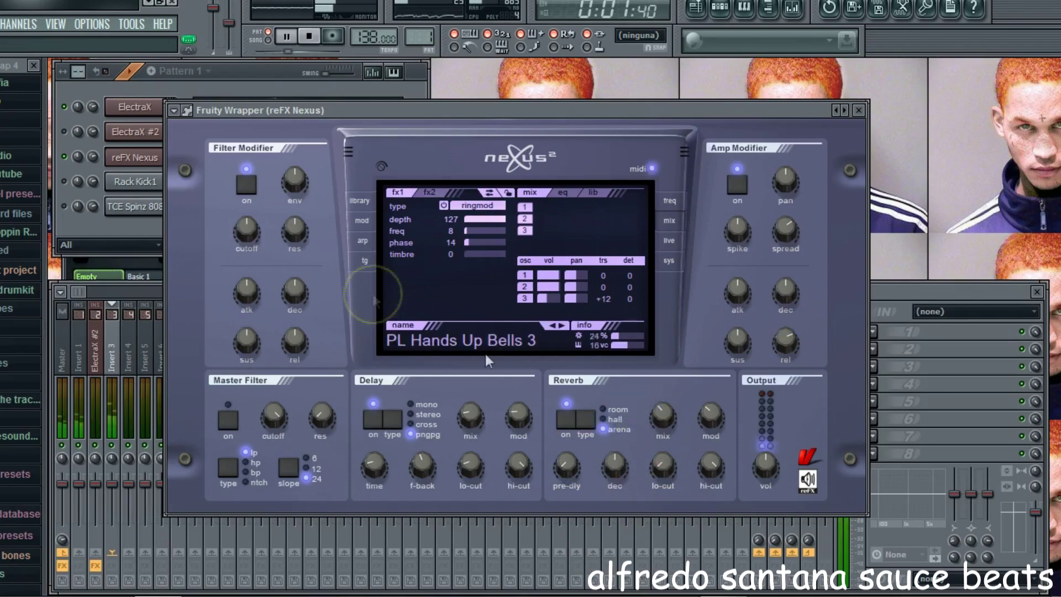
- Transpose all the Nexus melody notes down one octave and close the piano roll
click(142, 164)
click(212, 156)
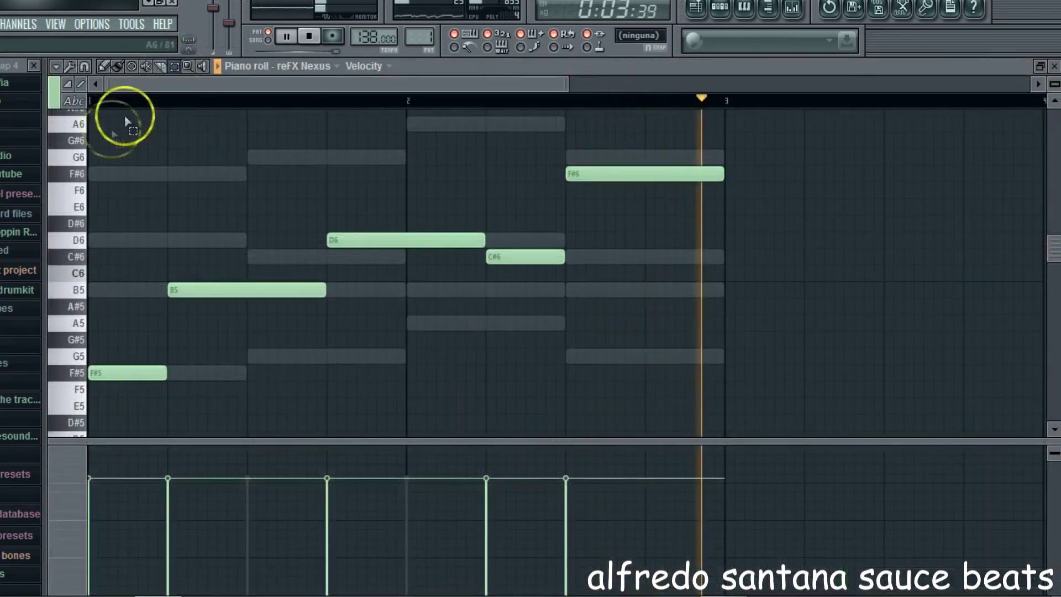
key(ctrl+a)
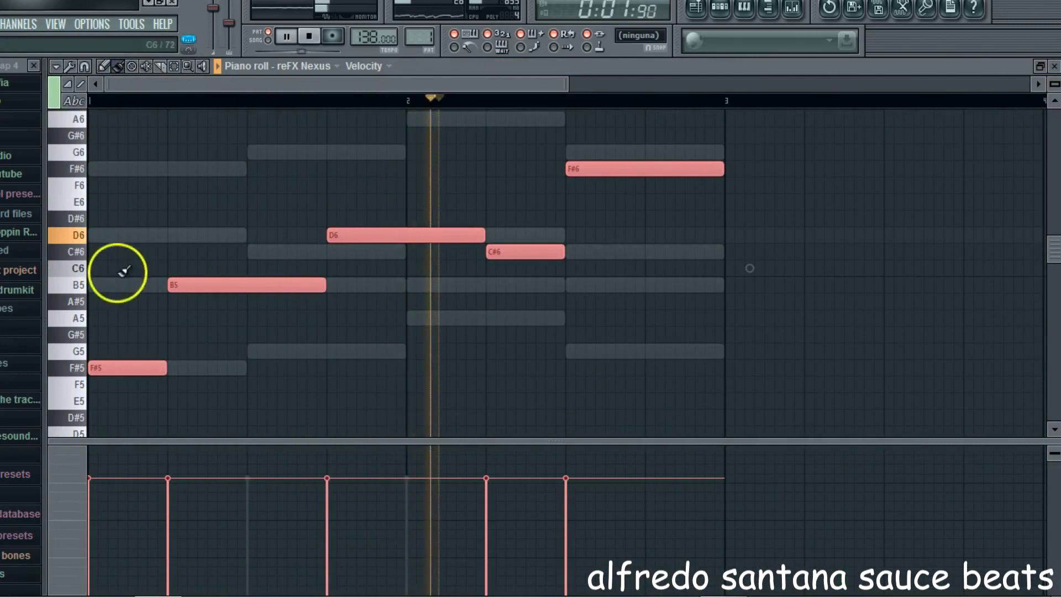
drag(131, 361, 123, 433)
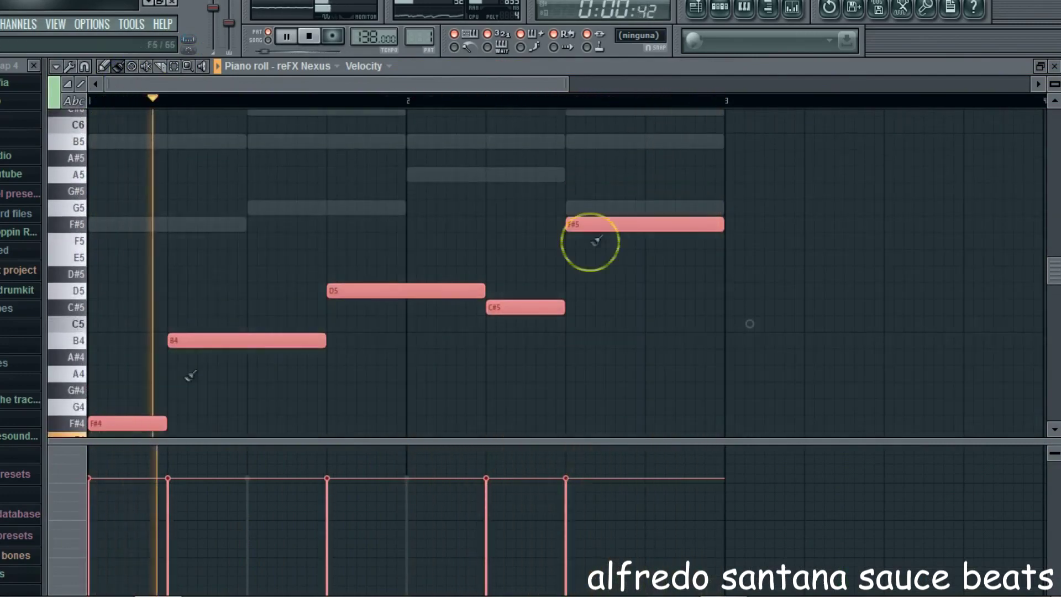
click(1053, 67)
- Set the Nexus fx1 ringmod to freq 7 and phase 13 while switching the ElectraX layers on and off
click(135, 156)
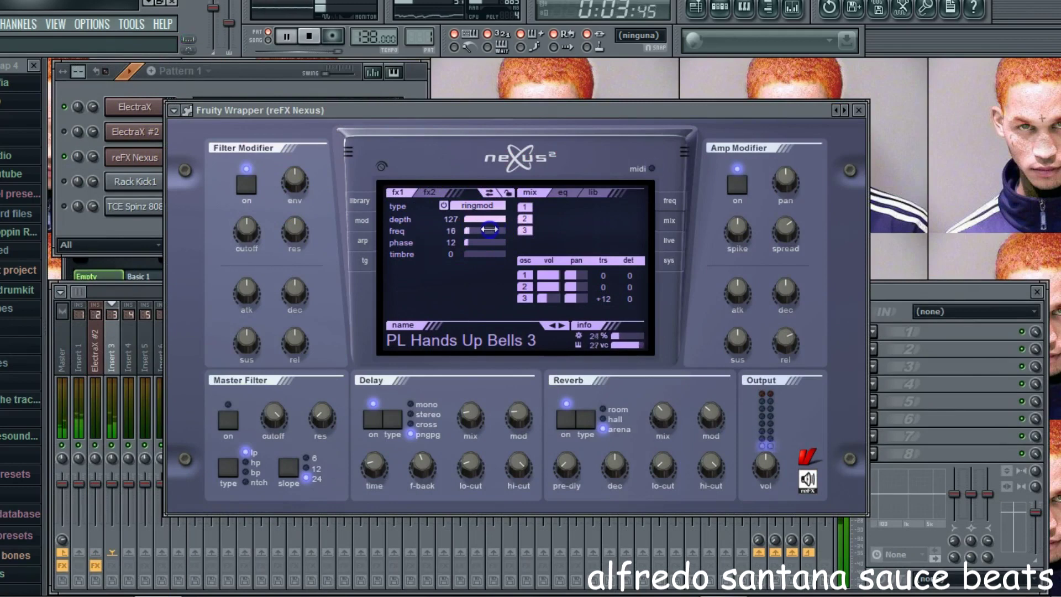
click(66, 104)
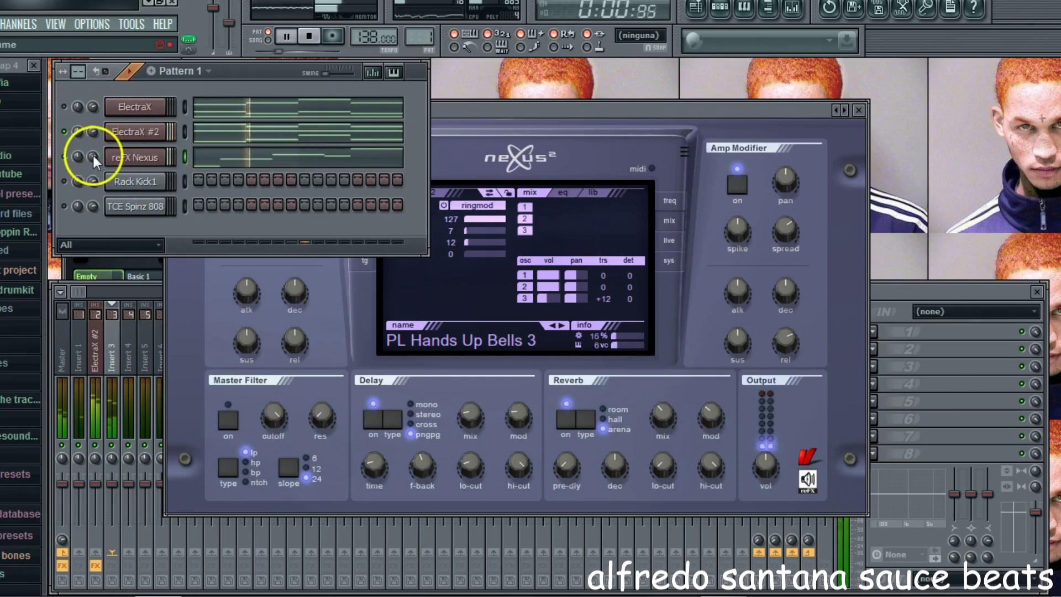
click(412, 260)
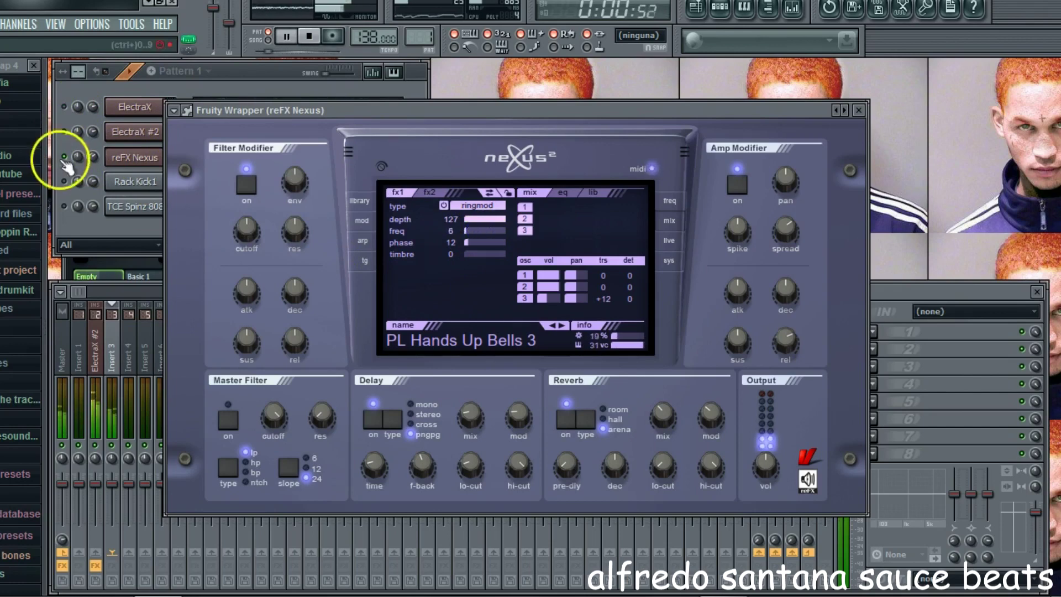
key(space)
click(62, 128)
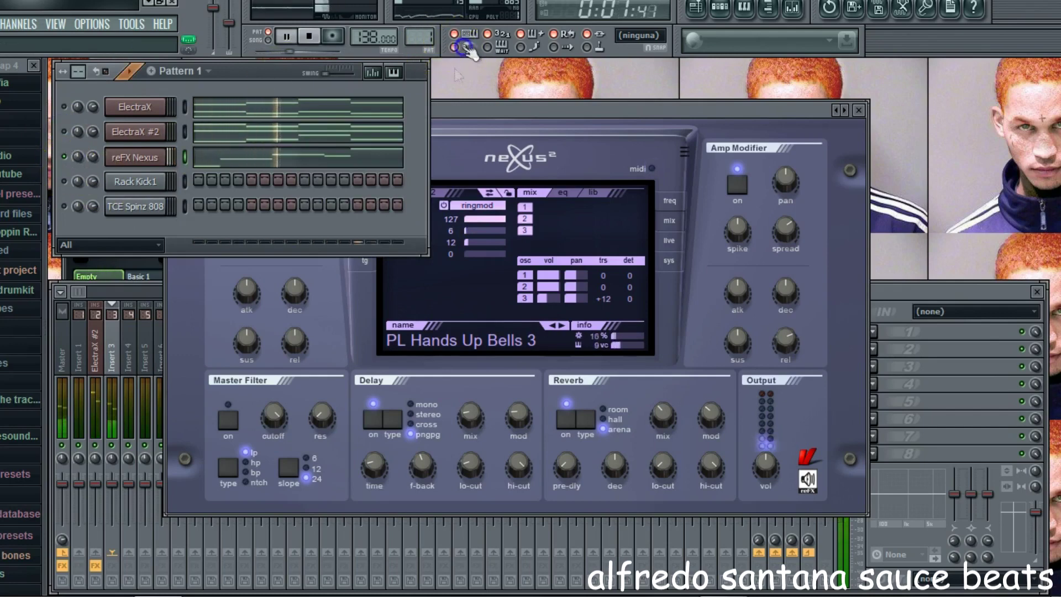
click(467, 129)
click(464, 224)
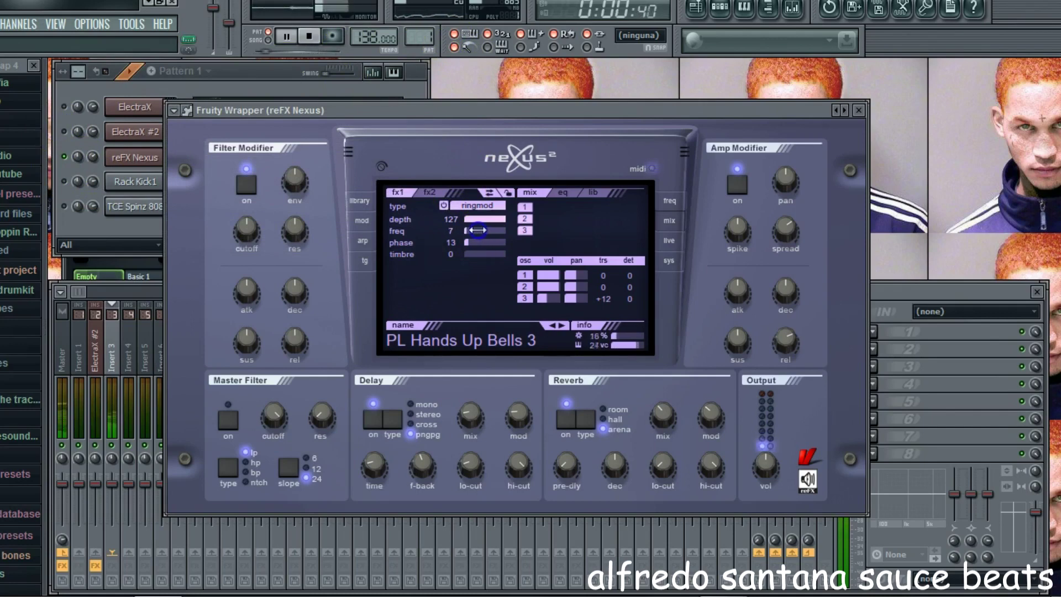
- Try different effect types in the Nexus effect slots, set fx2 to phaser, and switch fx2 off
click(453, 205)
click(453, 205)
click(445, 205)
click(454, 205)
click(462, 220)
click(469, 239)
click(468, 207)
click(471, 240)
click(472, 208)
click(474, 259)
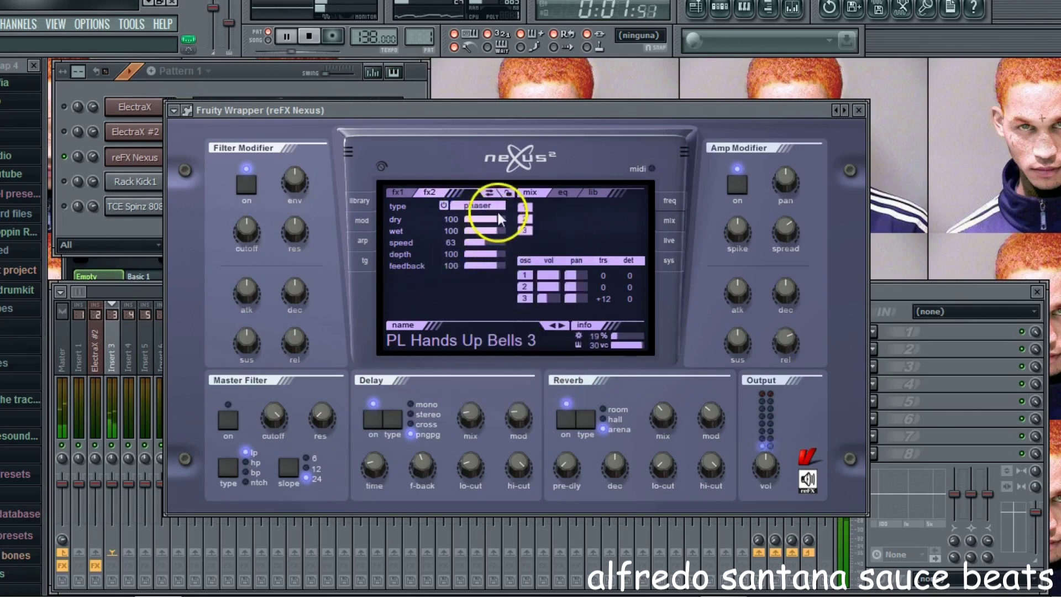
click(446, 208)
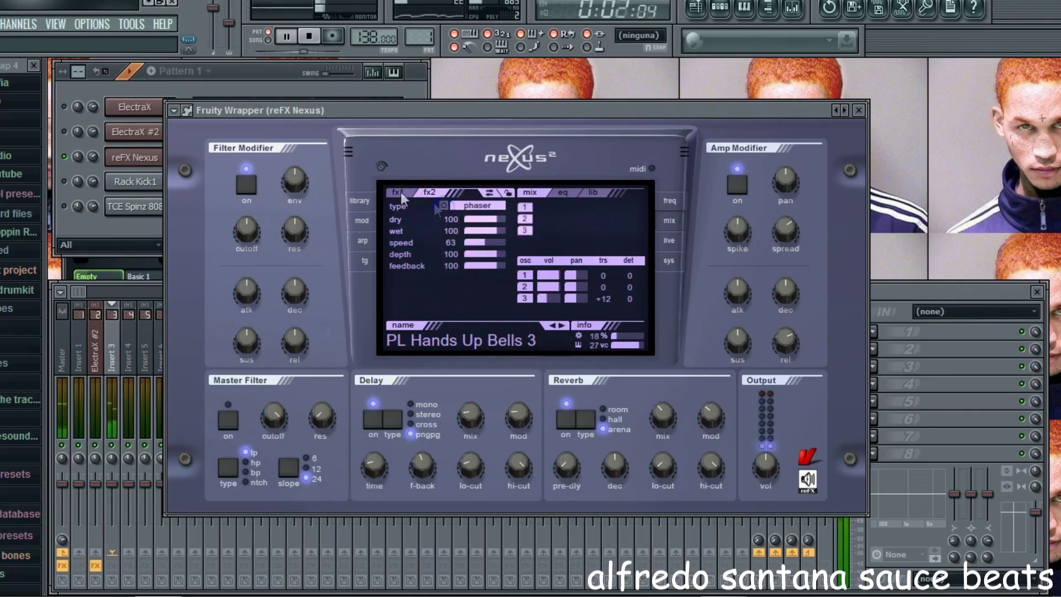
- Try the Nexus melody one octave higher, delete all its notes, and close the piano roll
click(228, 87)
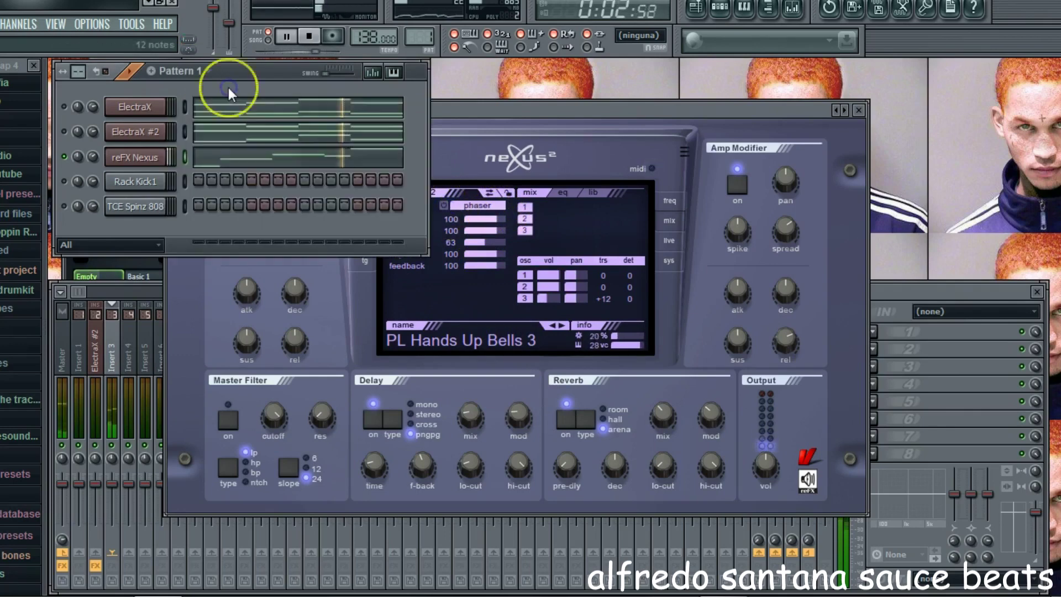
click(224, 159)
click(174, 70)
drag(83, 142, 53, 395)
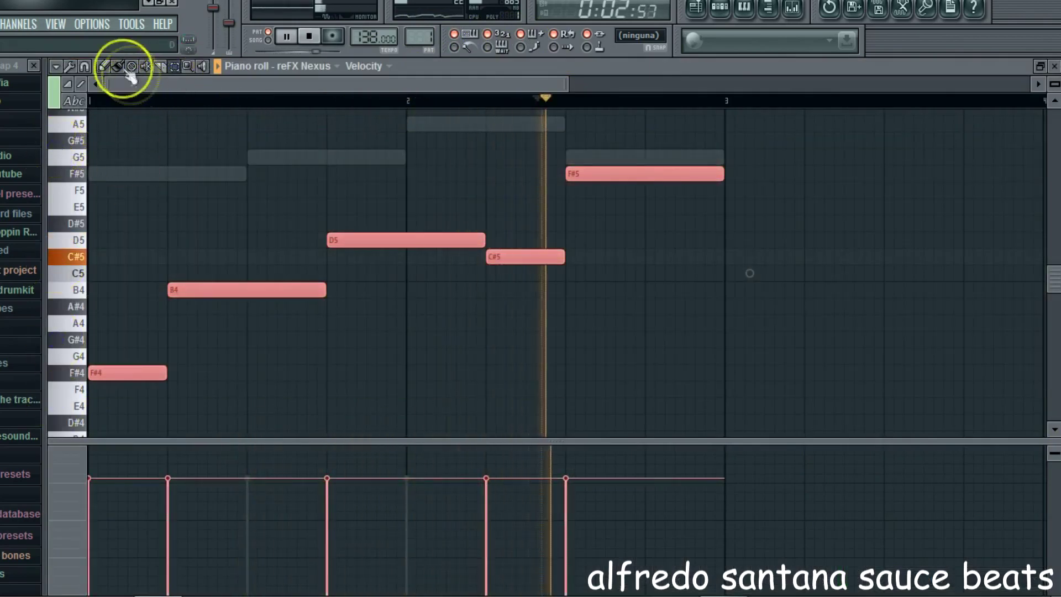
drag(142, 371, 104, 171)
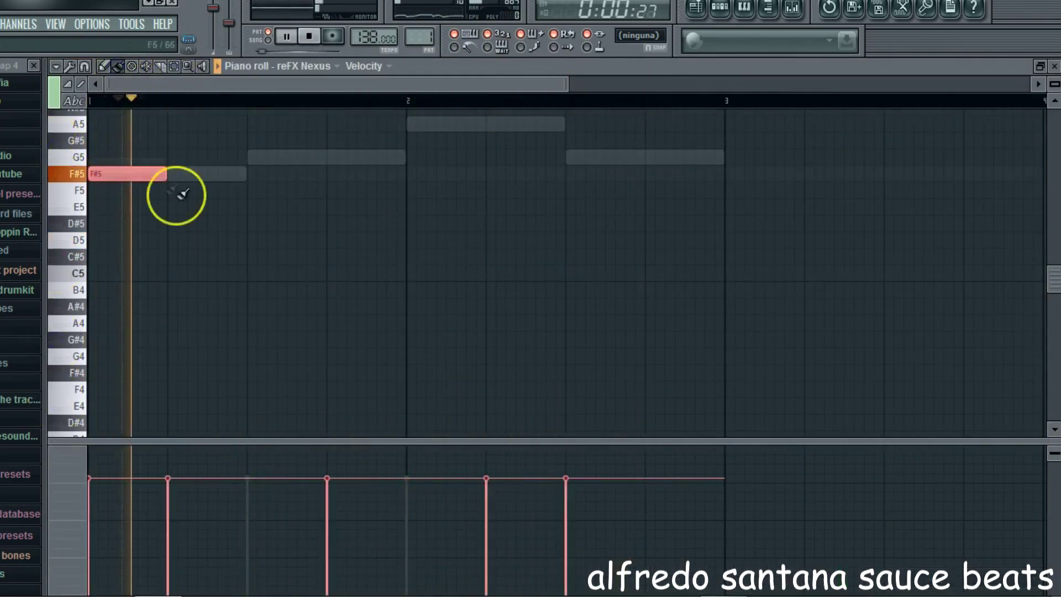
scroll(192, 213, down, 2)
scroll(197, 216, up, 5)
key(Delete)
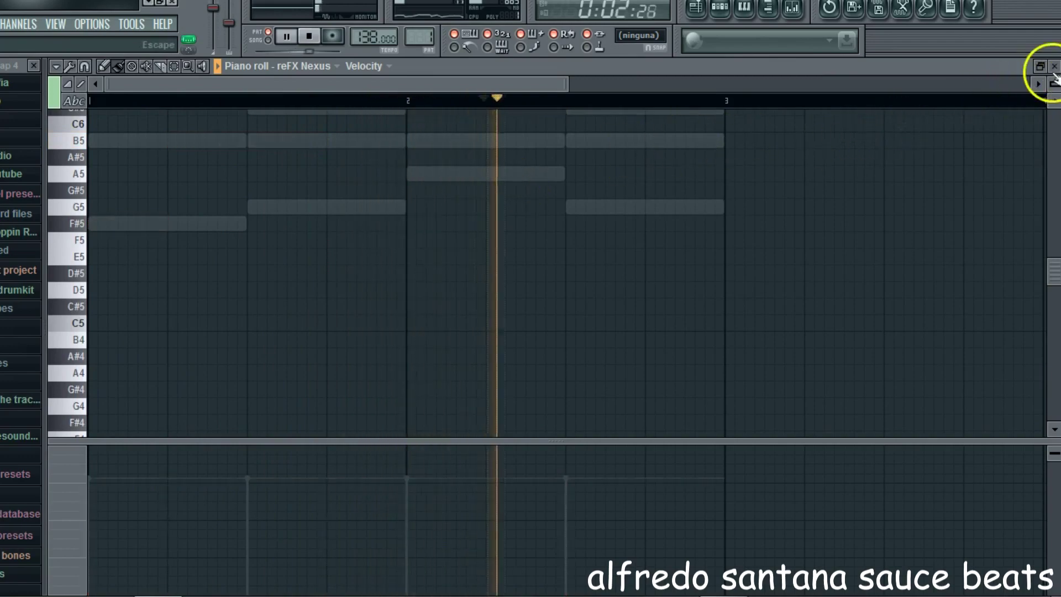
click(1053, 67)
- Copy the ElectraX #2 notes and paste them into the reFX Nexus channel
right_click(123, 144)
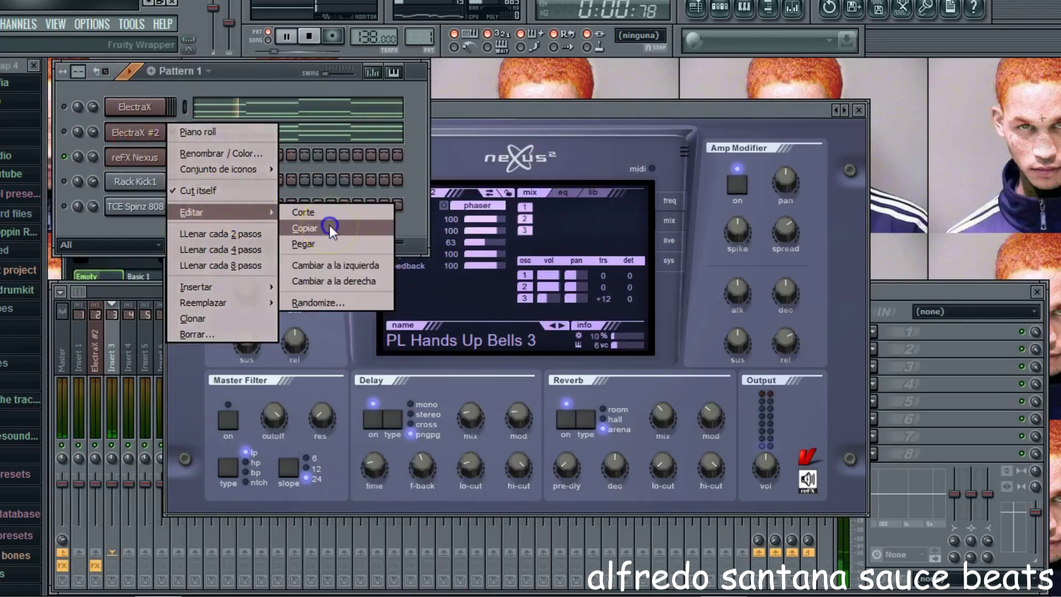
right_click(136, 156)
mouse_move(259, 237)
click(295, 268)
- Switch on the Nexus arpeggiator with 3 octaves and try the speeds 1/4 and 1/16
click(150, 164)
click(151, 164)
click(351, 221)
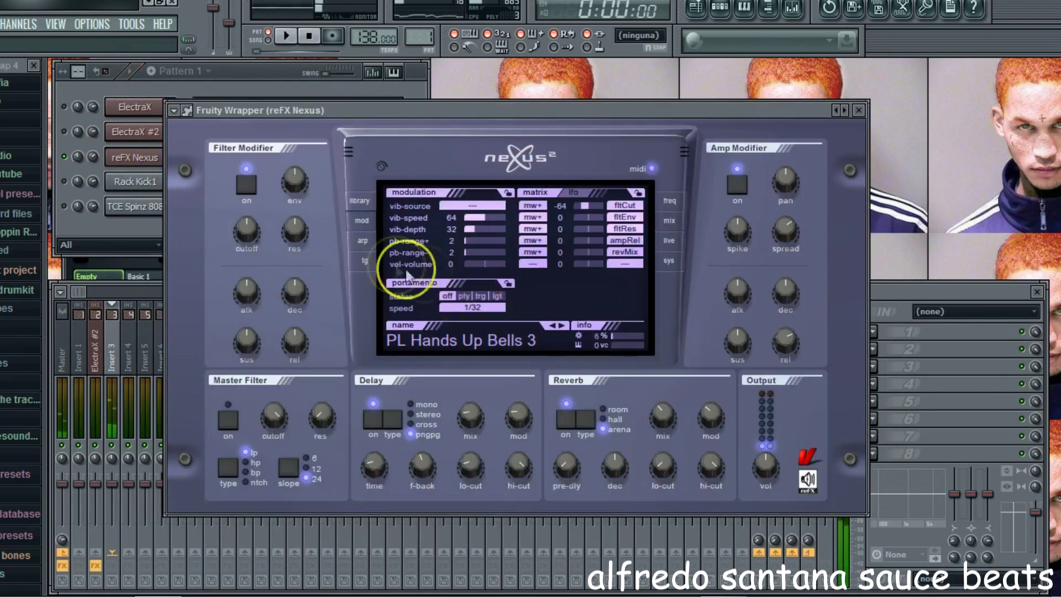
click(363, 241)
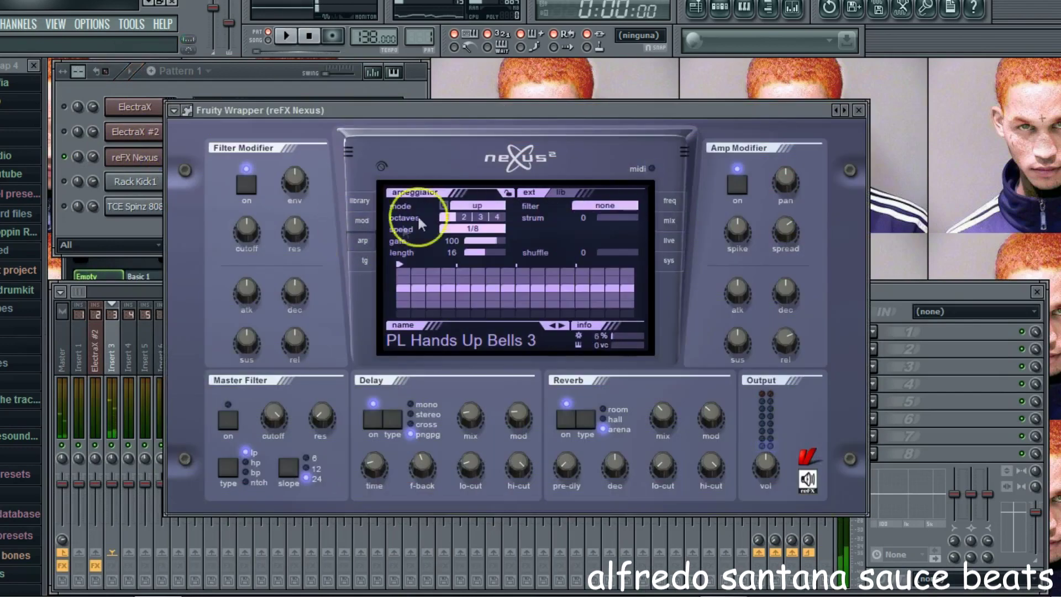
click(479, 227)
click(479, 307)
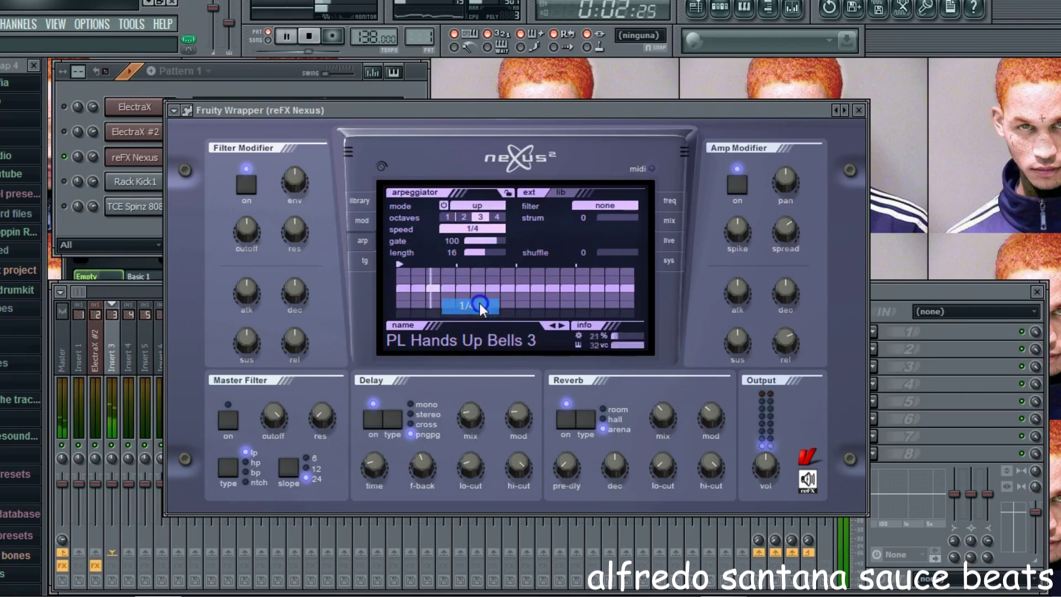
click(478, 228)
click(480, 276)
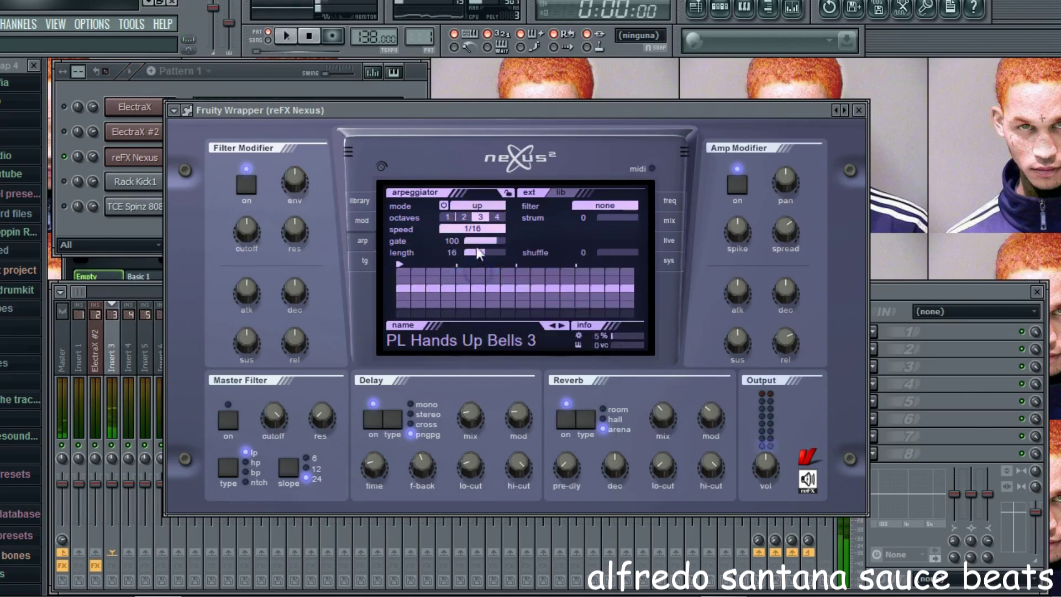
- Set the Nexus arpeggiator speed to 1/8 and its mode to order
click(476, 228)
click(476, 289)
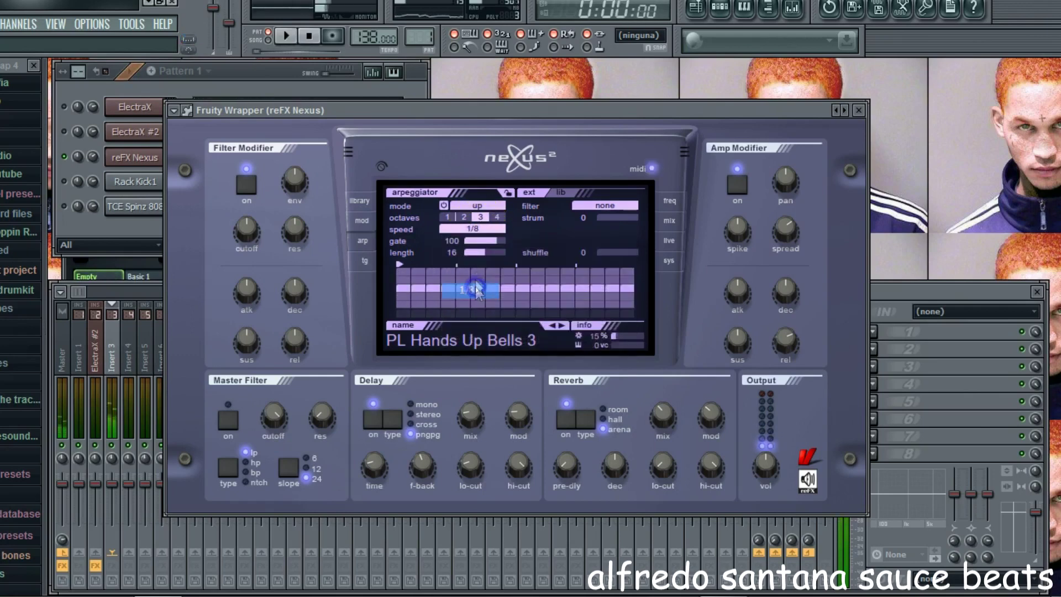
click(477, 205)
click(509, 283)
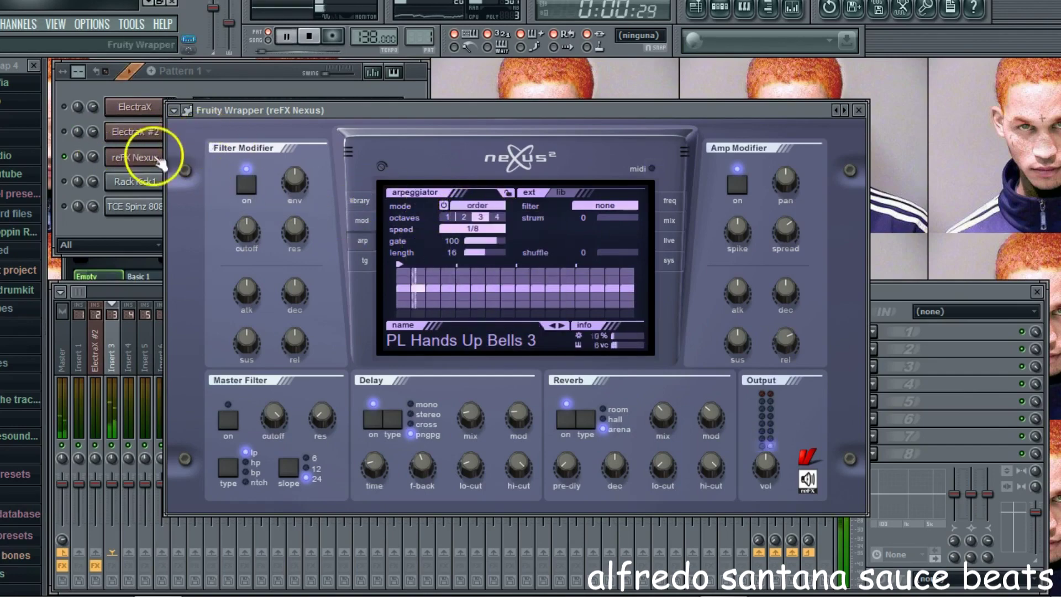
- Transpose all the pasted Nexus notes down one octave and close the piano roll
click(157, 158)
click(219, 159)
click(177, 66)
drag(66, 127, 67, 379)
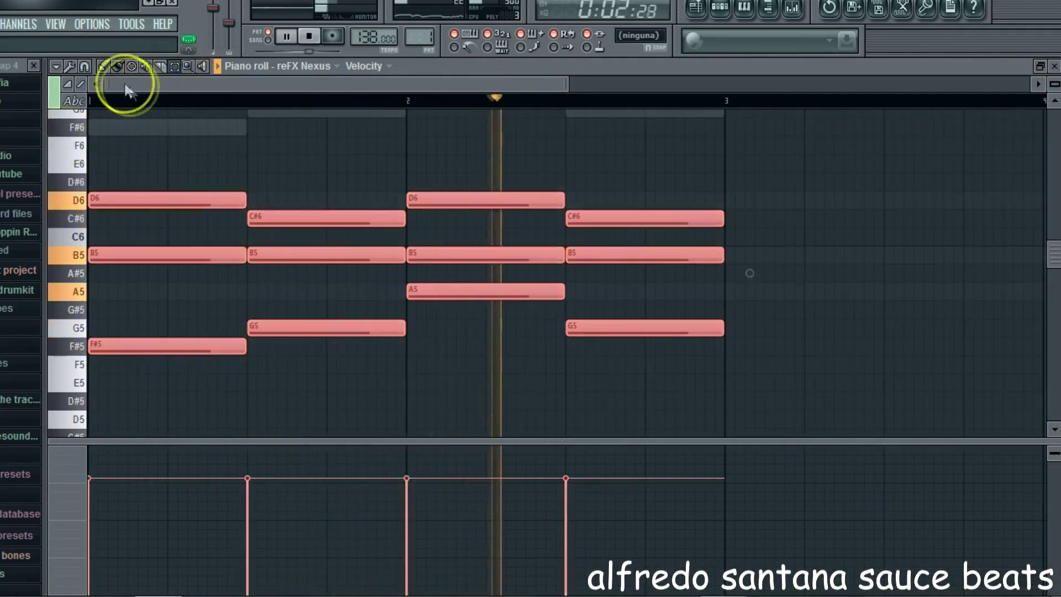
click(118, 67)
mouse_move(138, 344)
mouse_down()
mouse_move(138, 474)
mouse_move(116, 306)
mouse_move(116, 324)
mouse_up()
key(space)
key(space)
click(1053, 66)
- Switch off the Nexus delay and reverb, and switch the ElectraX layers on
click(387, 165)
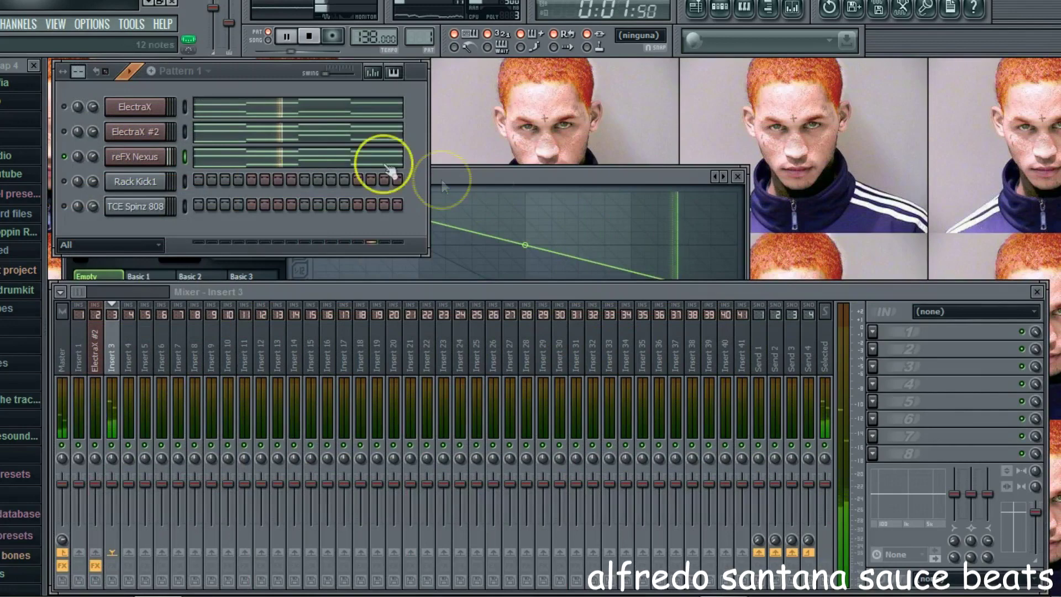
click(139, 157)
click(601, 449)
click(555, 415)
click(372, 414)
click(64, 130)
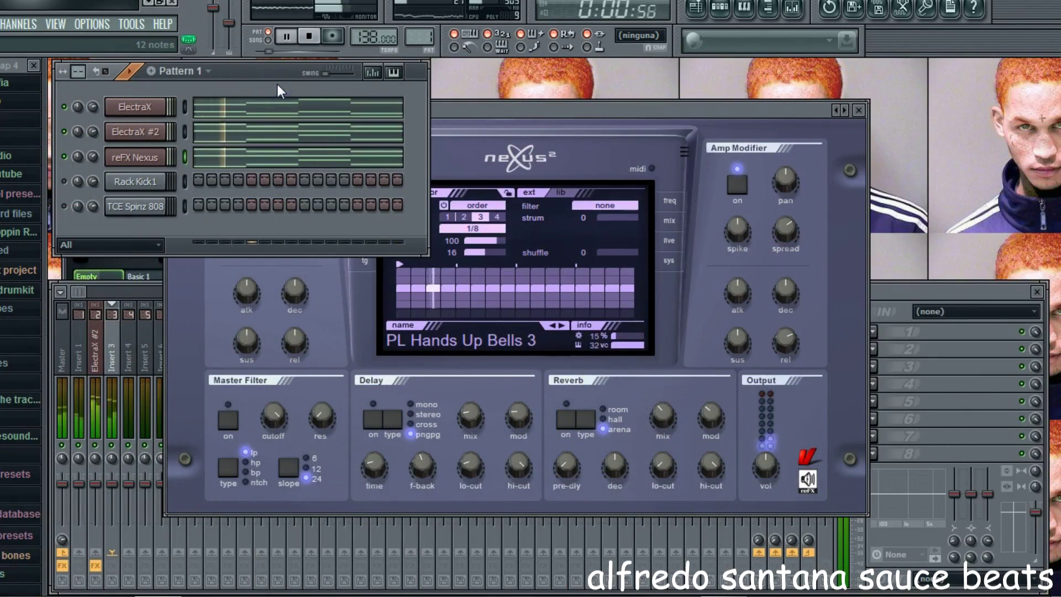
- Transpose all the Nexus notes back up one octave and close the piano roll
click(260, 158)
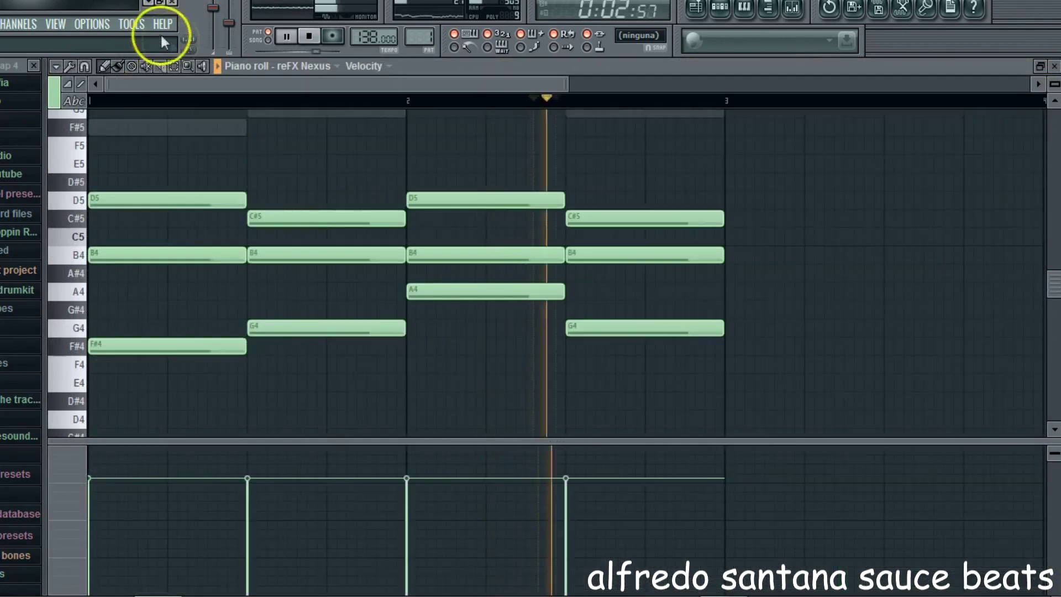
key(ctrl+a)
drag(137, 338, 136, 109)
scroll(749, 217, up, 3)
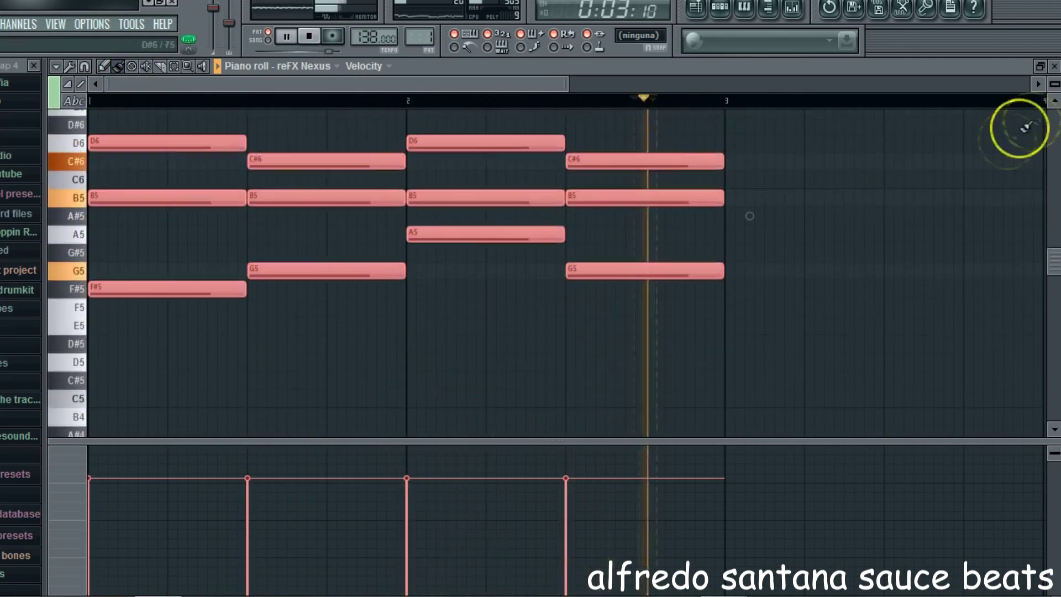
click(1054, 67)
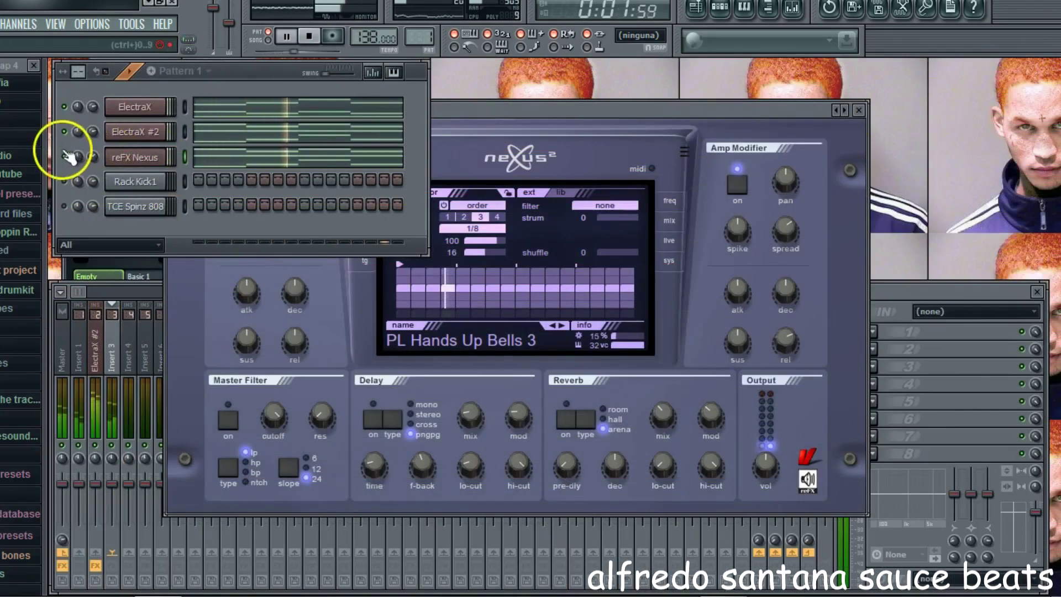
- Browse the Nexus library and load the SY Big Bells preset from the Fantasy And Dream category
click(130, 157)
click(134, 156)
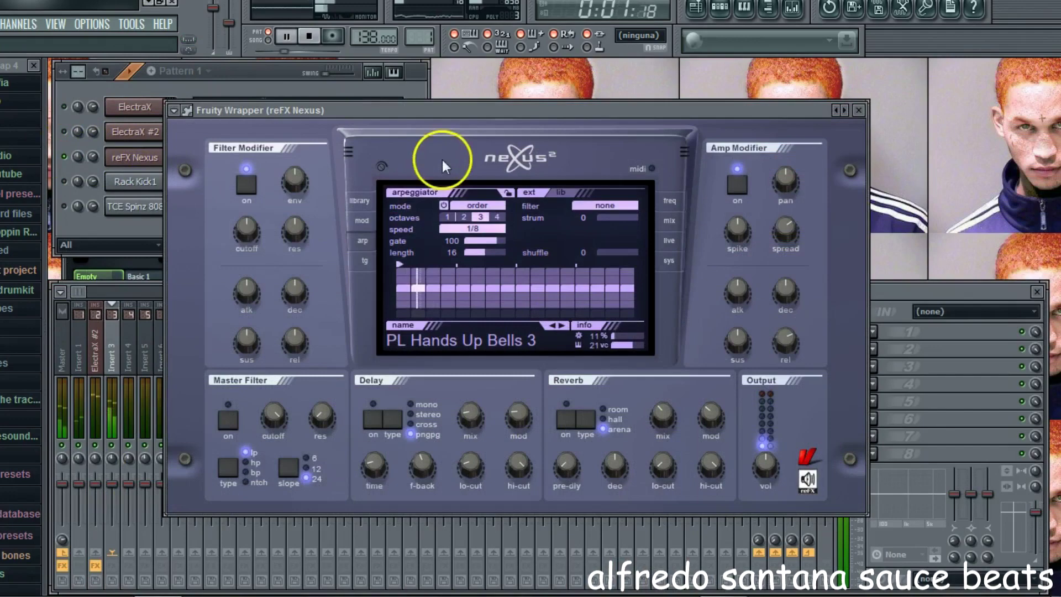
click(378, 198)
key(space)
scroll(499, 207, up, 3)
click(472, 237)
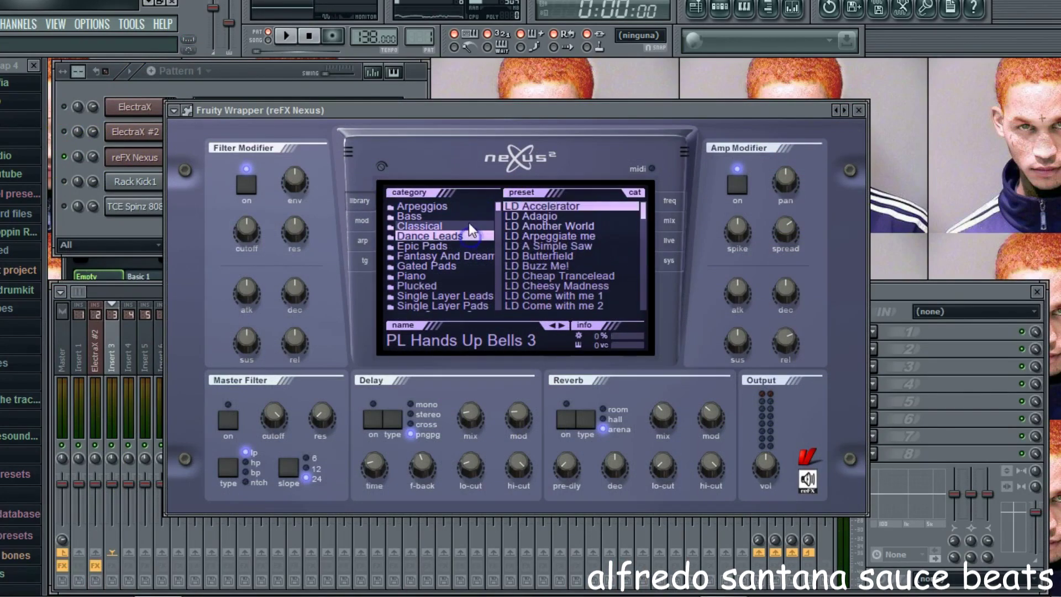
click(469, 246)
click(469, 254)
click(549, 256)
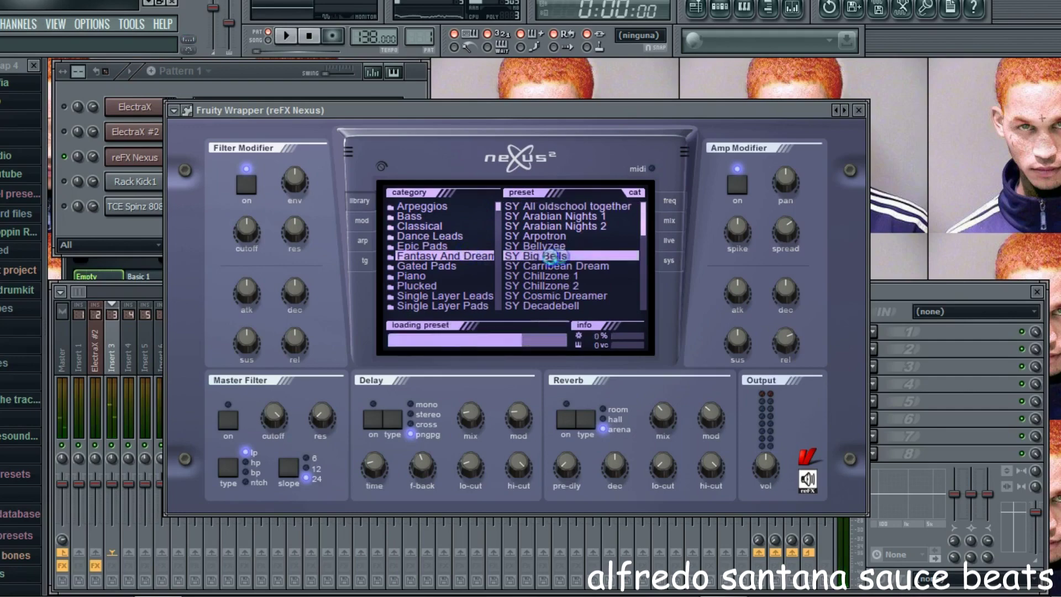
key(space)
scroll(641, 241, down, 3)
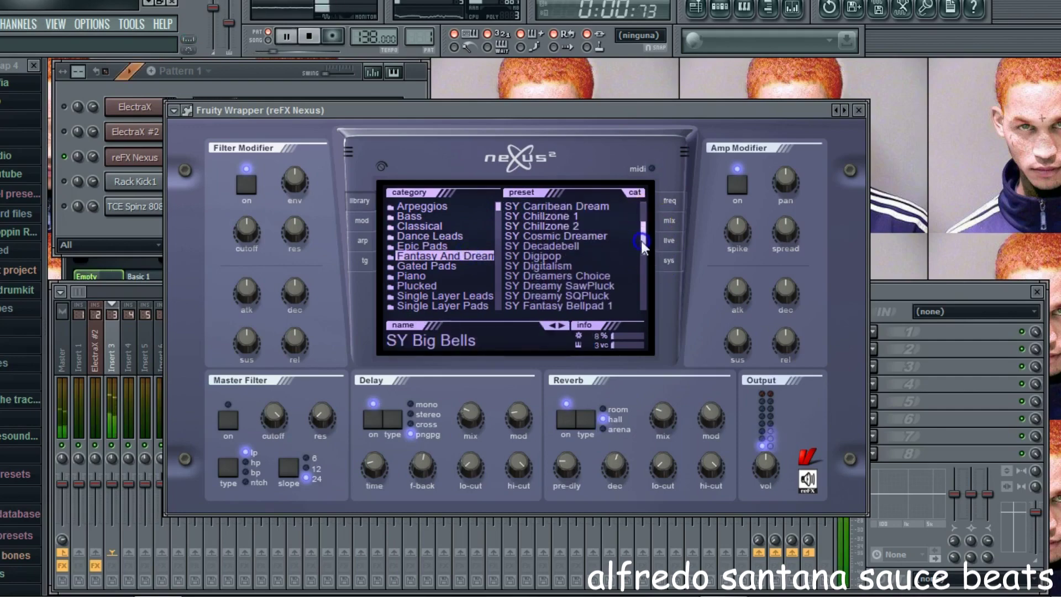
- Revoice the Nexus chords by moving their B, C# and D notes down one octave, below the F#5, G5 and A5 notes
click(63, 131)
click(210, 159)
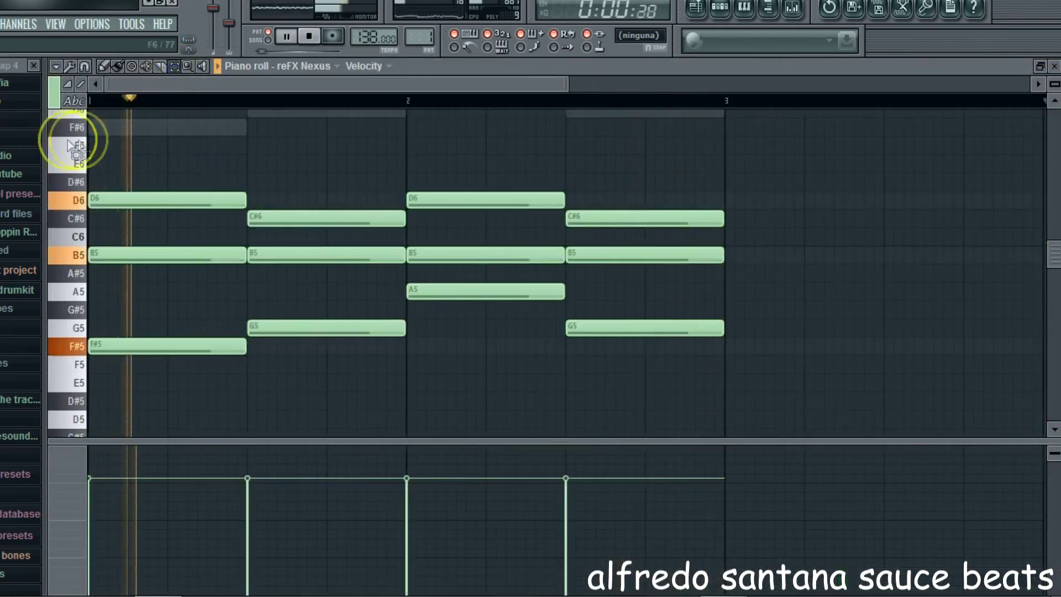
key(ctrl+a)
drag(118, 342, 105, 398)
click(174, 66)
drag(76, 406, 77, 284)
drag(57, 380, 62, 410)
drag(82, 342, 99, 176)
- Shorten all the Nexus notes to half their length and place a copy of each directly after it
key(ctrl+a)
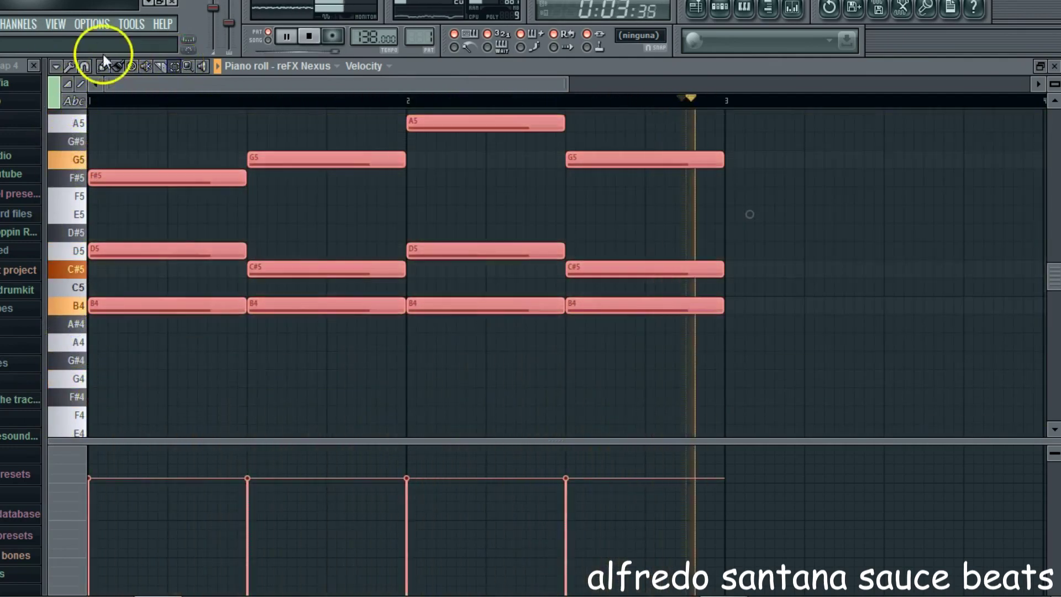
drag(244, 181, 166, 202)
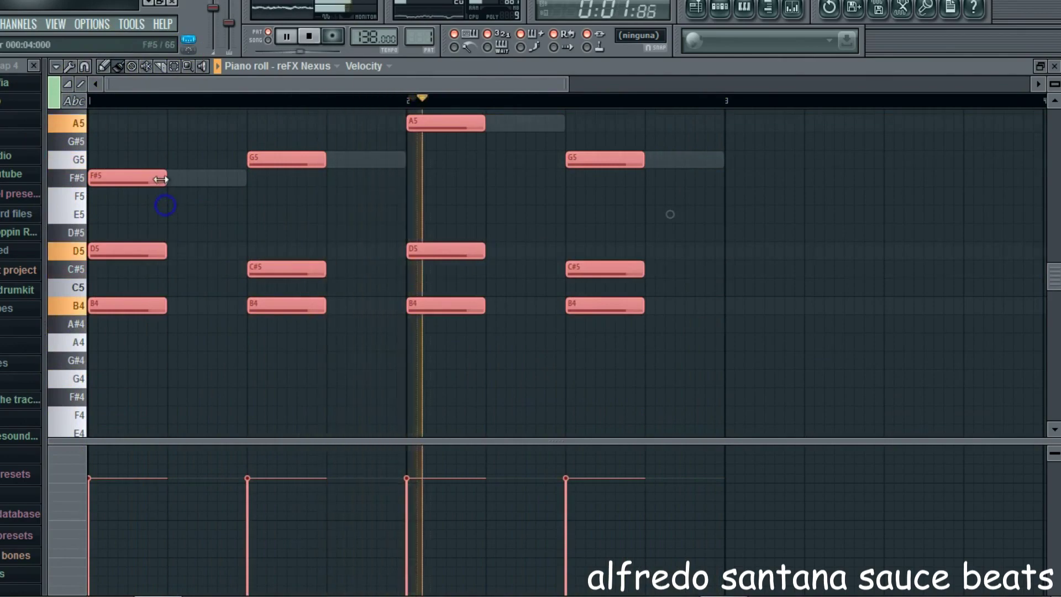
drag(152, 176, 230, 178)
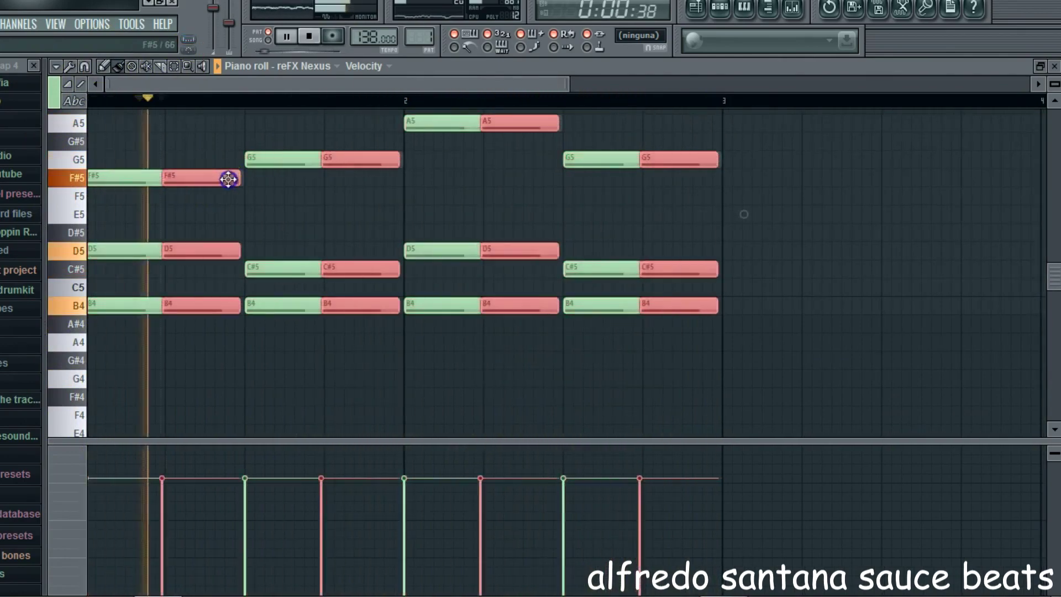
- Select all the repeated Nexus notes and halve their length again, leaving gaps between them
scroll(106, 164, up, 3)
drag(77, 161, 102, 546)
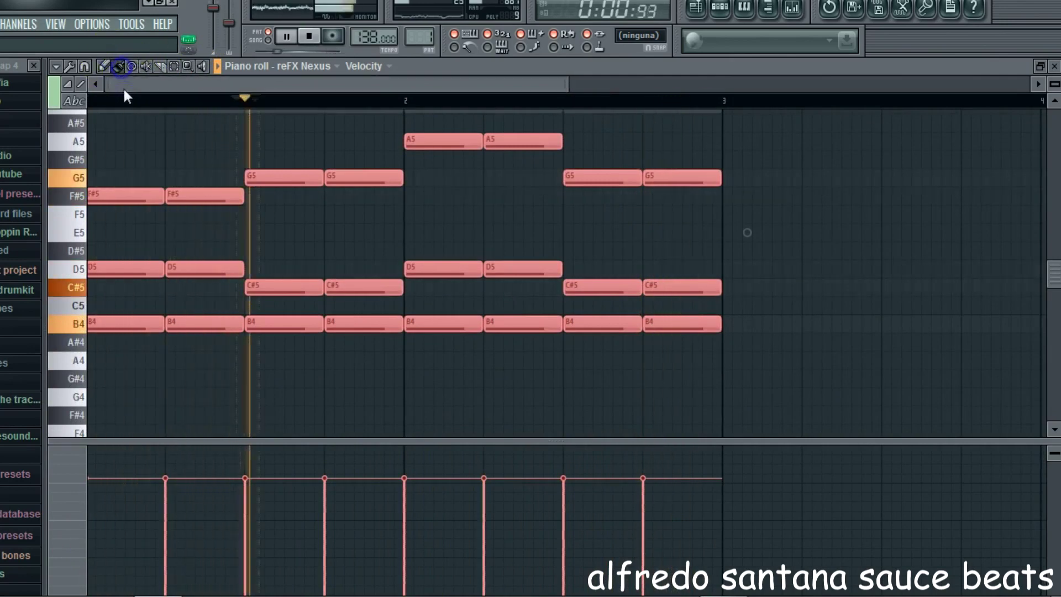
drag(255, 196, 206, 197)
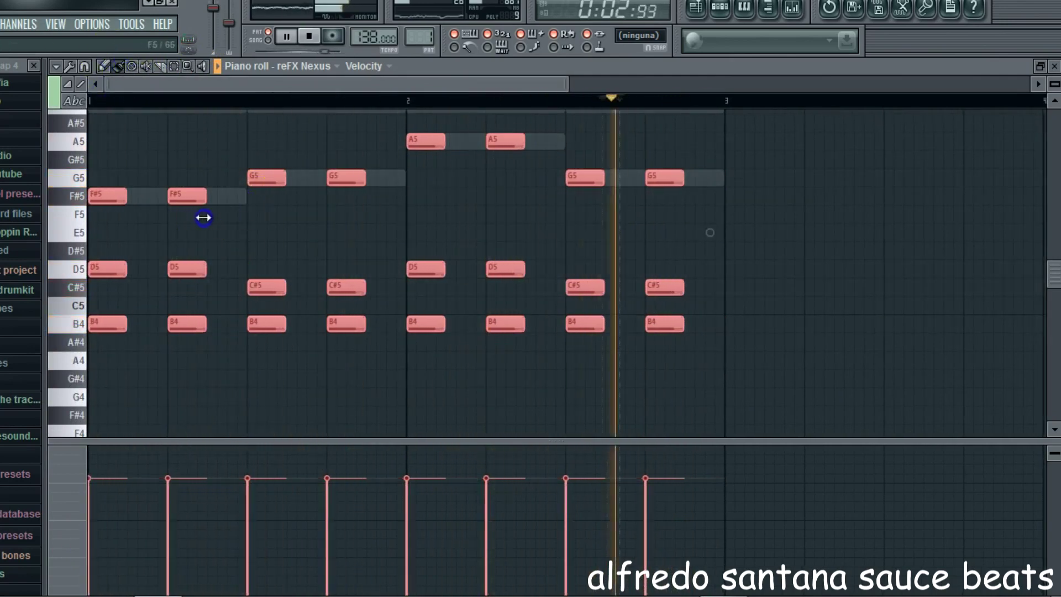
- Try filling the gaps with copies of the Nexus notes, delete the copies, and close the piano roll
drag(190, 198, 229, 198)
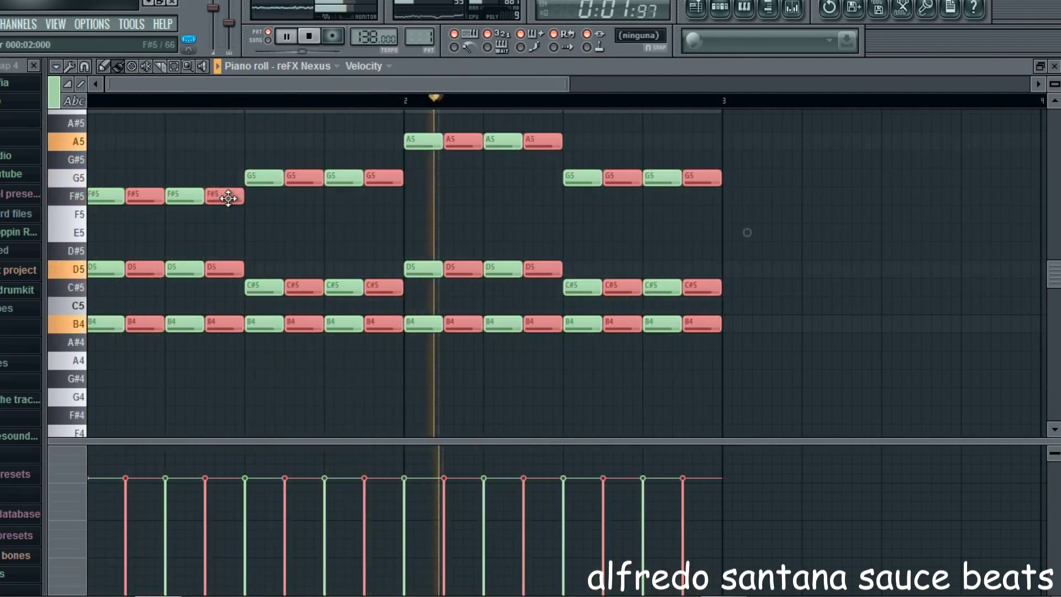
click(227, 203)
key(Delete)
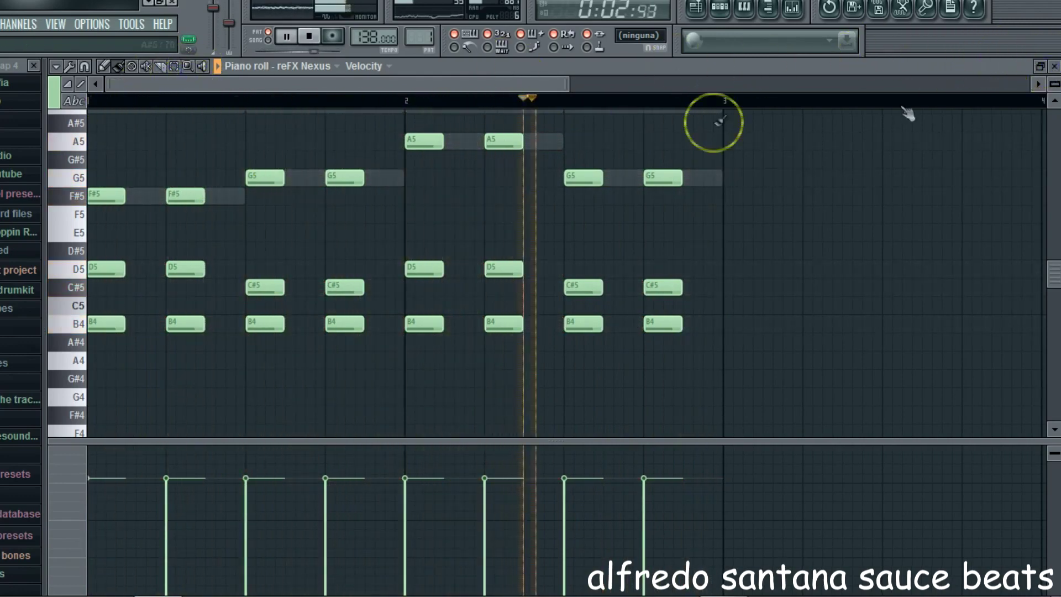
click(1053, 68)
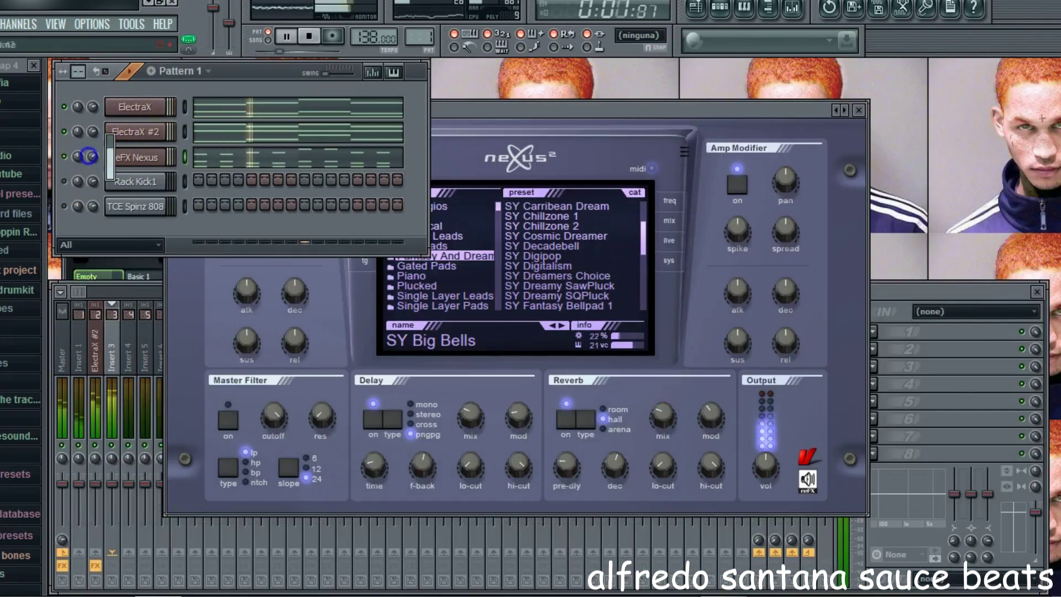
- Try transposing all the shortened Nexus notes and close the piano roll
click(214, 156)
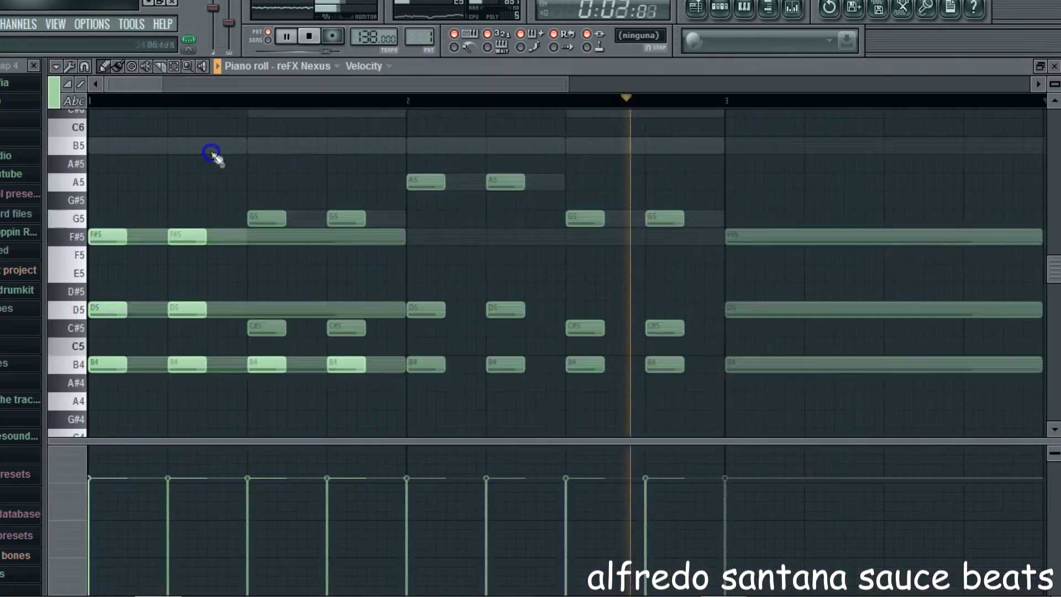
drag(83, 164, 85, 181)
key(ctrl+a)
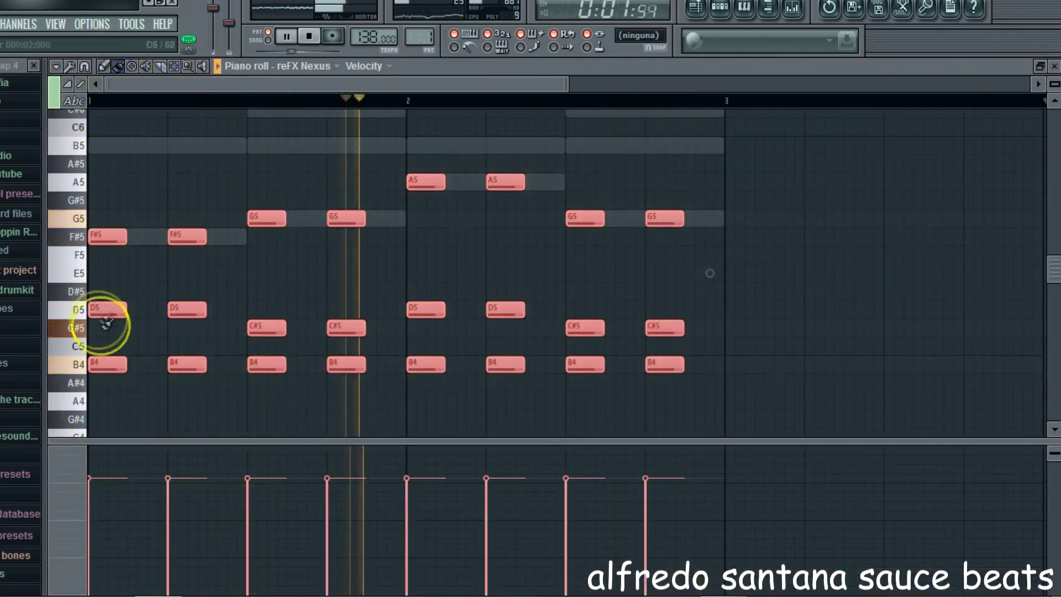
drag(111, 363, 93, 407)
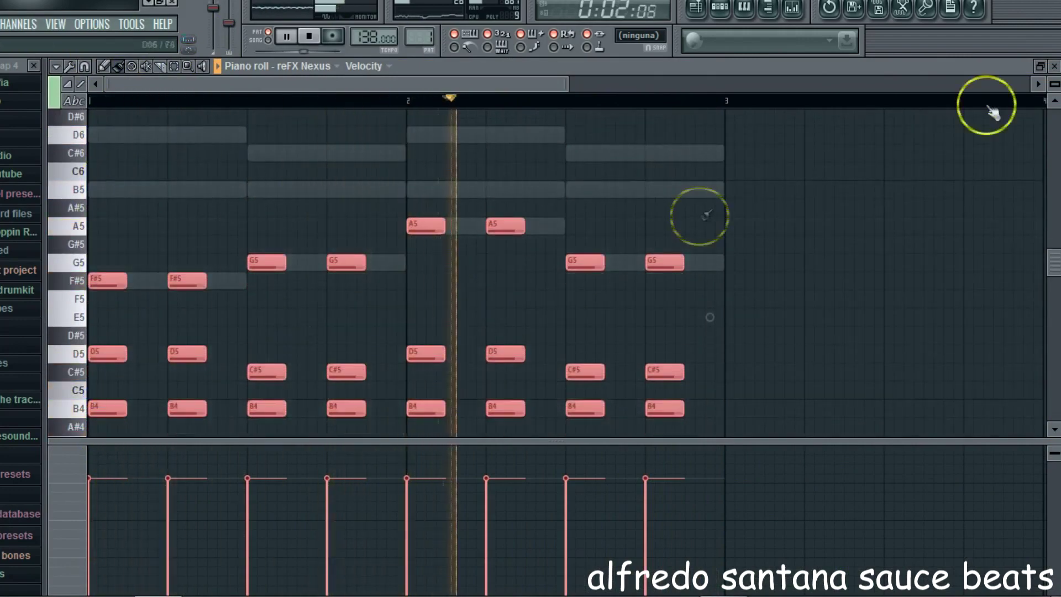
click(1053, 65)
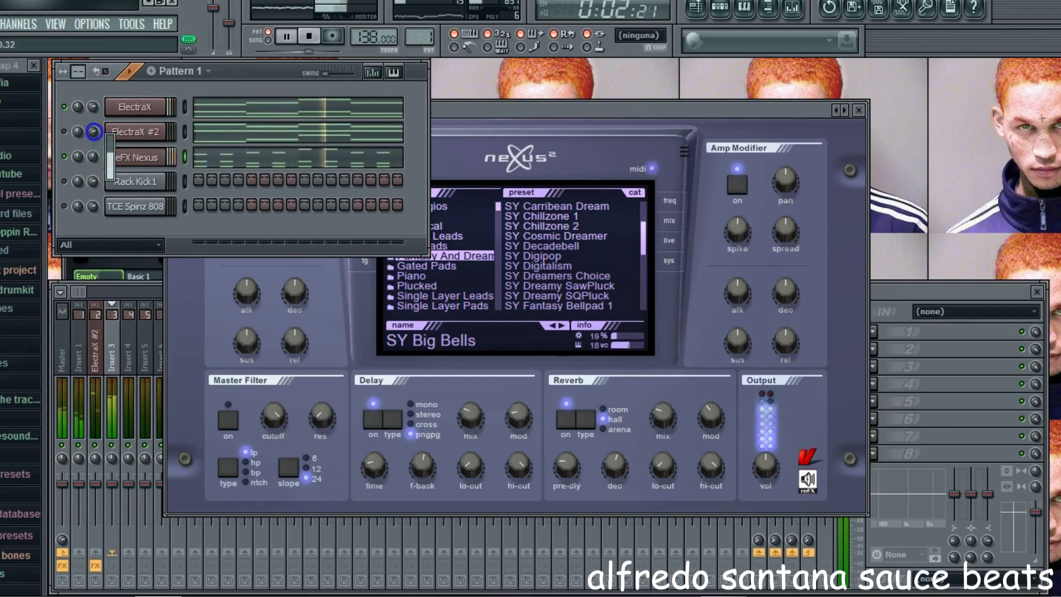
- Adjust the Nexus channel volume and compare the mix with the ElectraX layers switched on and off
click(98, 159)
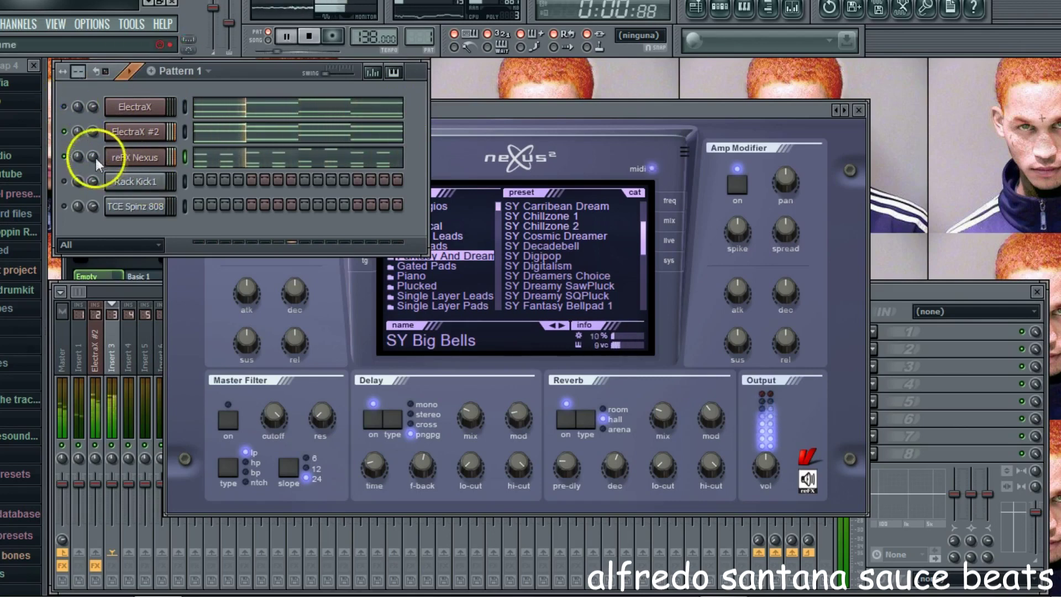
click(66, 131)
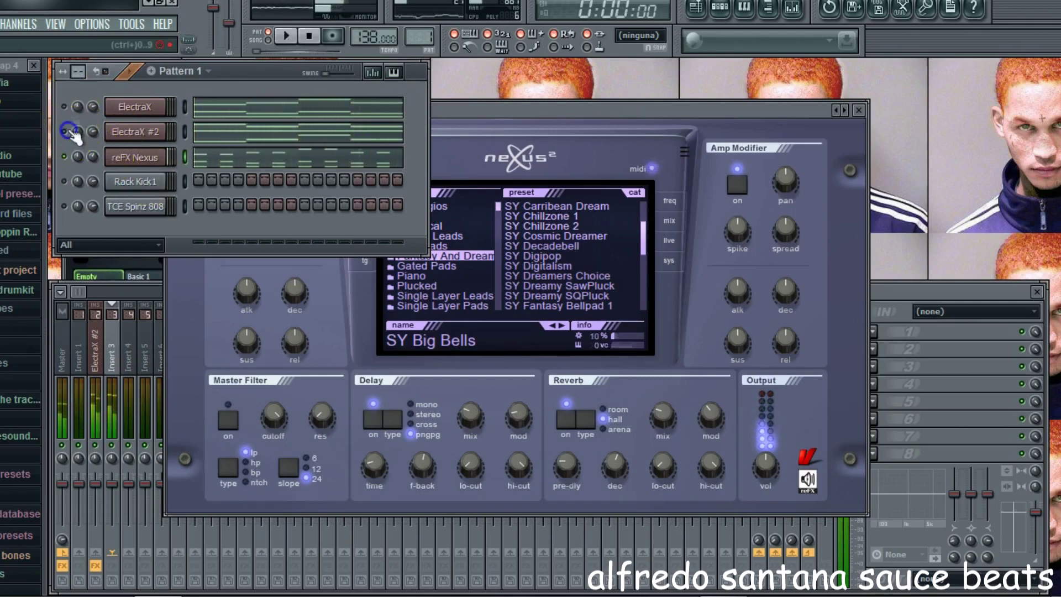
click(117, 209)
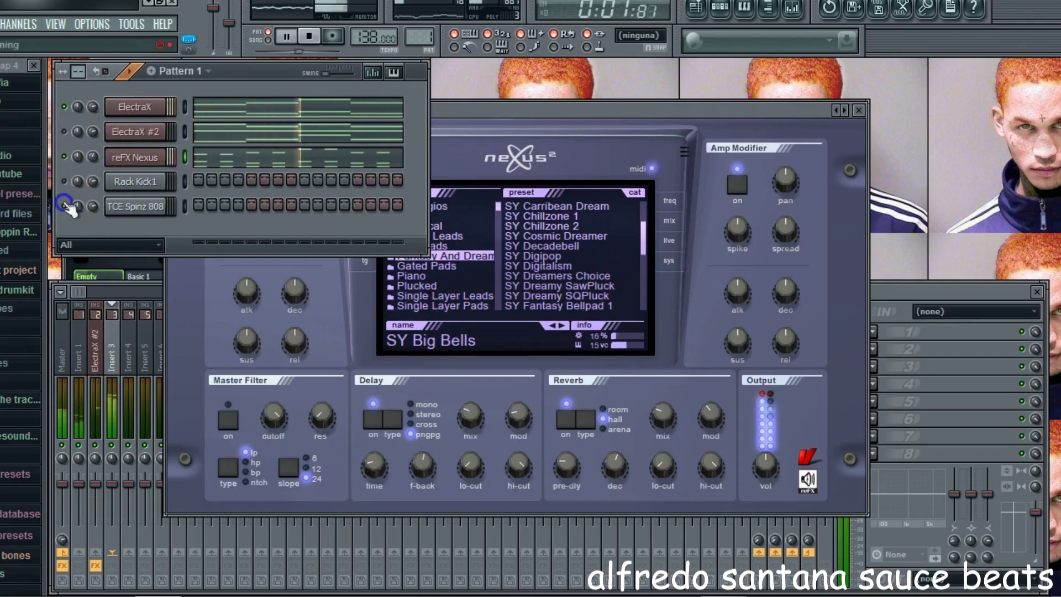
click(635, 171)
click(731, 209)
- Load the SY Dreamers Choice preset in Nexus and solo the Nexus channel for playback
click(135, 157)
click(584, 177)
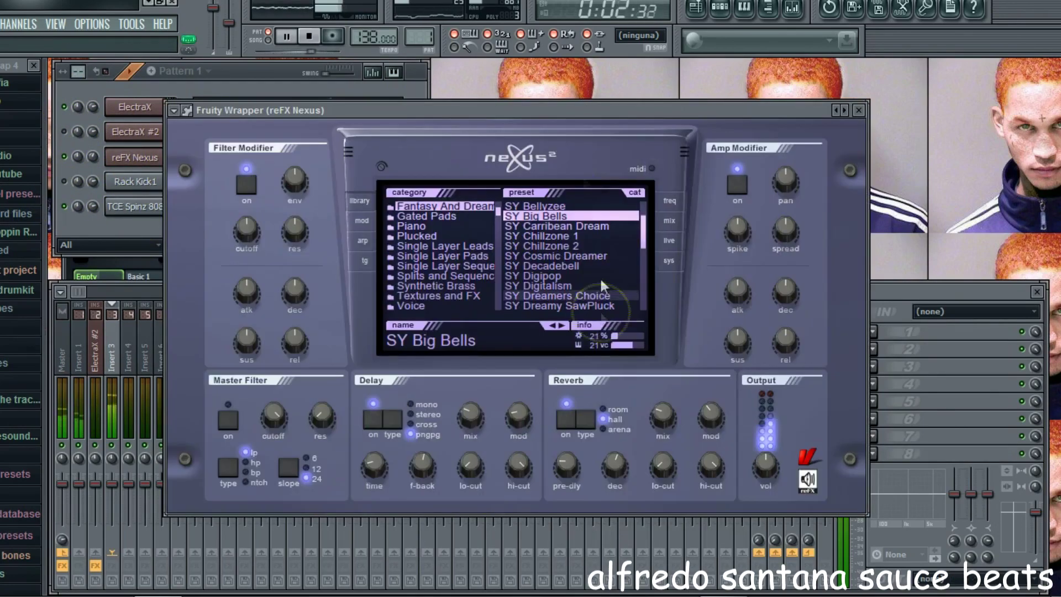
click(583, 296)
right_click(64, 156)
click(84, 161)
key(space)
- Select all the Nexus notes in the piano roll and transpose them up one octave
click(276, 160)
scroll(276, 165, down, 3)
key(space)
click(175, 67)
key(space)
drag(64, 163, 102, 130)
key(space)
scroll(212, 257, up, 2)
scroll(220, 268, up, 3)
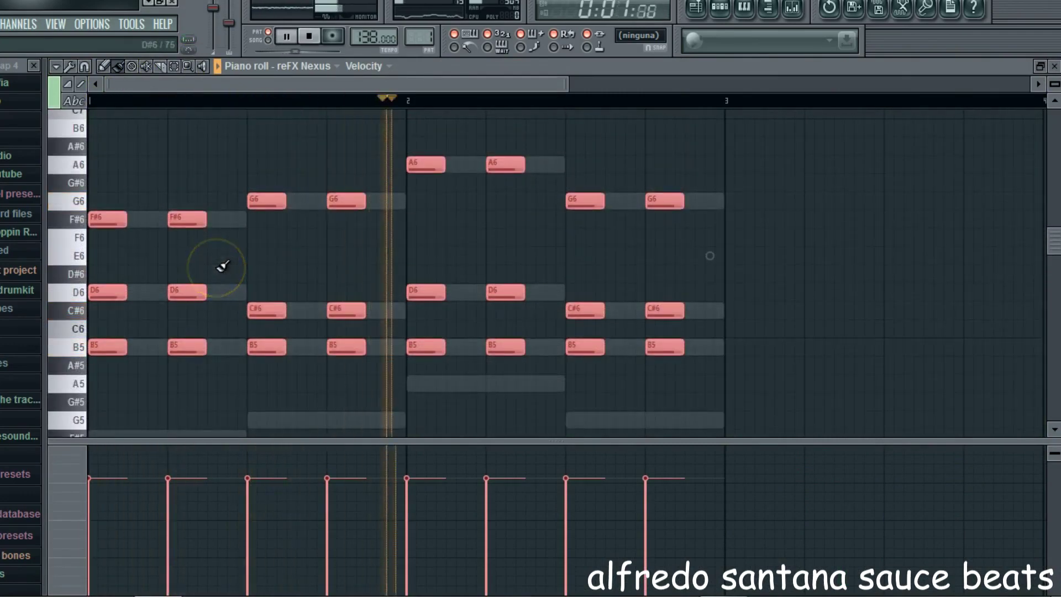
- Delete all the Nexus notes and close the piano roll
scroll(194, 248, up, 1)
key(Delete)
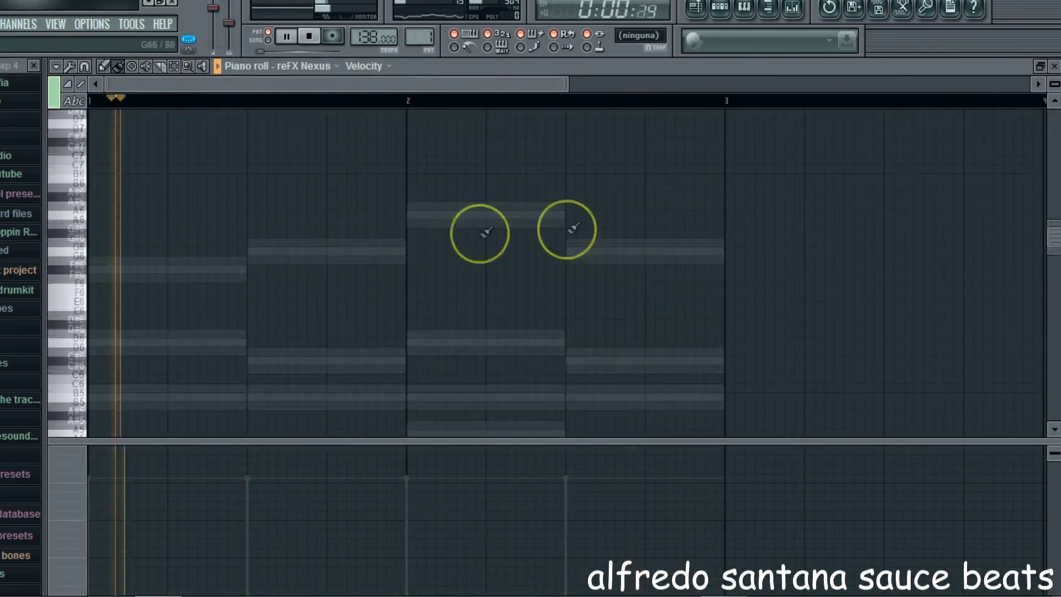
scroll(571, 230, down, 1)
click(1054, 66)
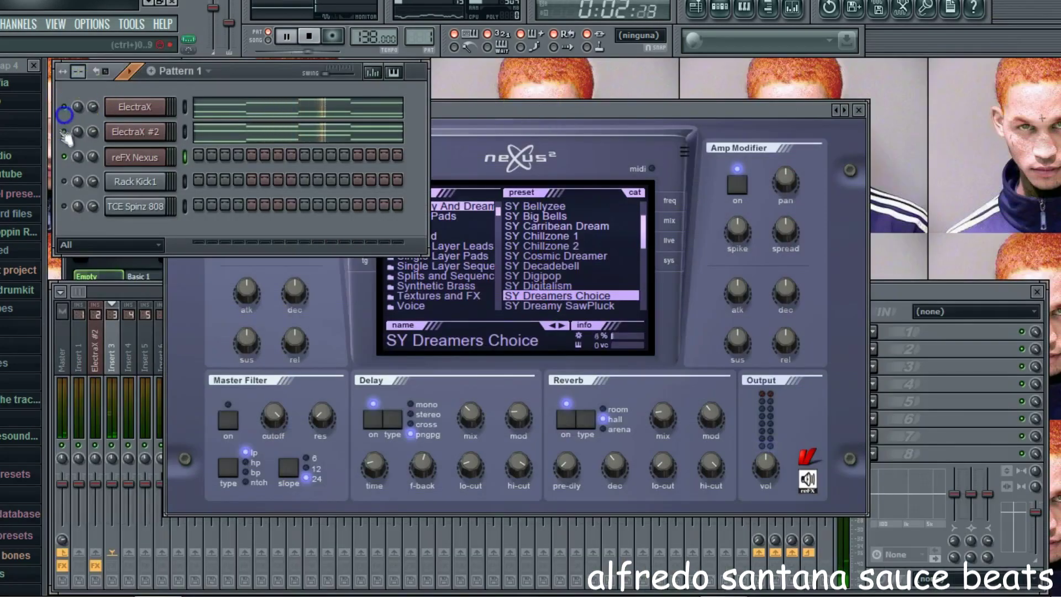
- Draw short D6, B5, G5 and F#6 notes across bar 1 of the Nexus piano roll
right_click(145, 161)
click(188, 156)
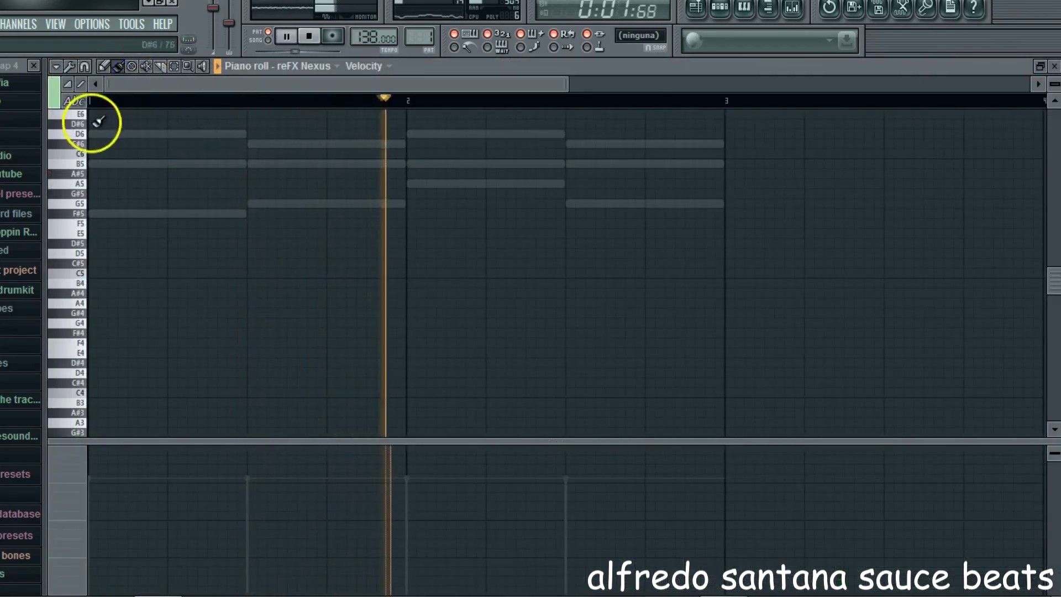
click(98, 193)
click(167, 222)
click(254, 263)
click(330, 273)
key(space)
key(space)
drag(348, 273, 350, 202)
click(412, 192)
right_click(430, 193)
- Add a G6 note above the G5 in bar 1 and shift the F#6 and B5 notes onto the beat lines
click(250, 143)
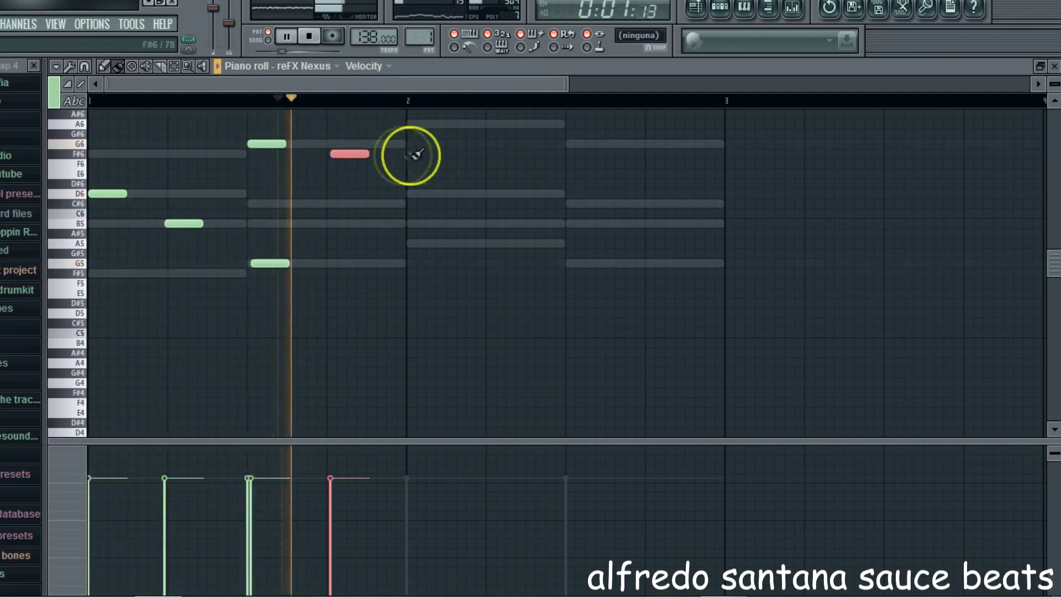
right_click(416, 190)
click(354, 157)
drag(354, 157, 350, 156)
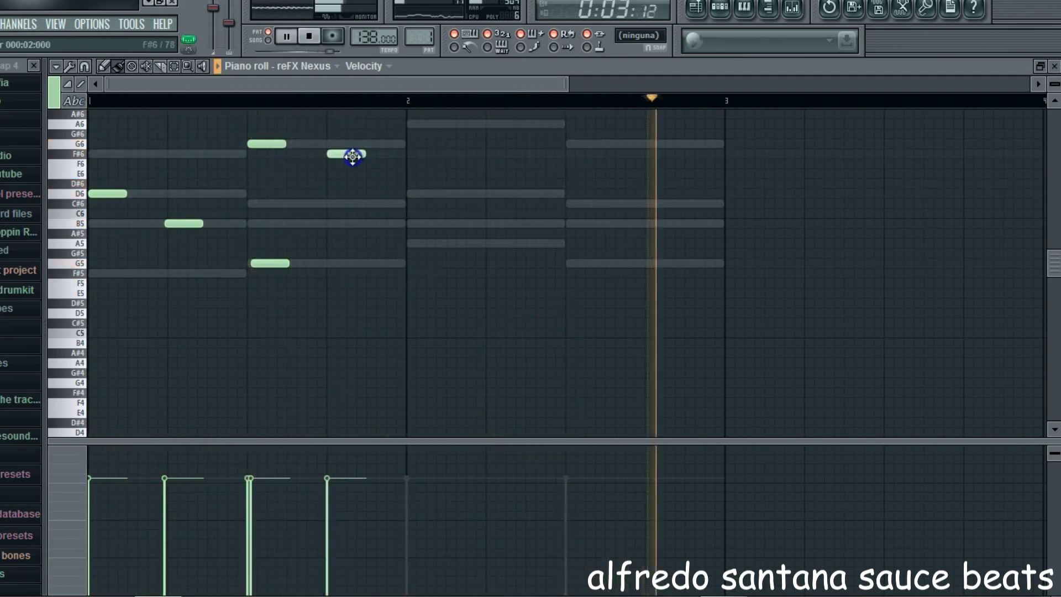
drag(182, 224, 185, 223)
- Duplicate the Nexus melody into bar 2, lowering the copied G6 to F#6 and the last note to D6
click(55, 66)
mouse_move(166, 100)
click(214, 147)
drag(392, 199, 424, 199)
click(591, 145)
drag(590, 145, 588, 155)
drag(665, 153, 667, 193)
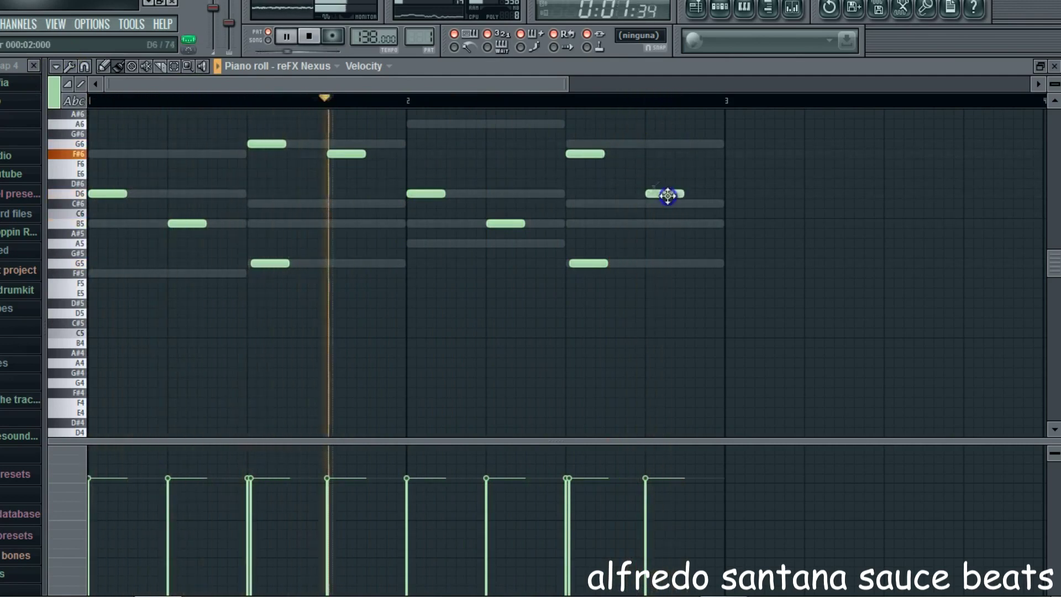
- Raise the last Nexus note in bar 2 to E6
click(172, 66)
key(ctrl+a)
click(119, 67)
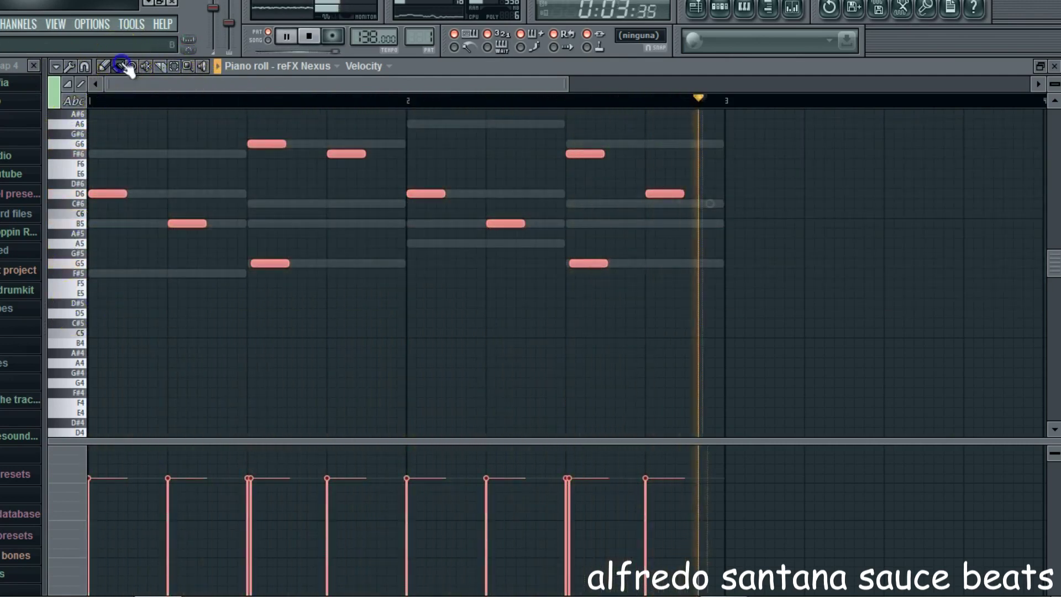
ctrl+click(596, 186)
drag(664, 197, 665, 173)
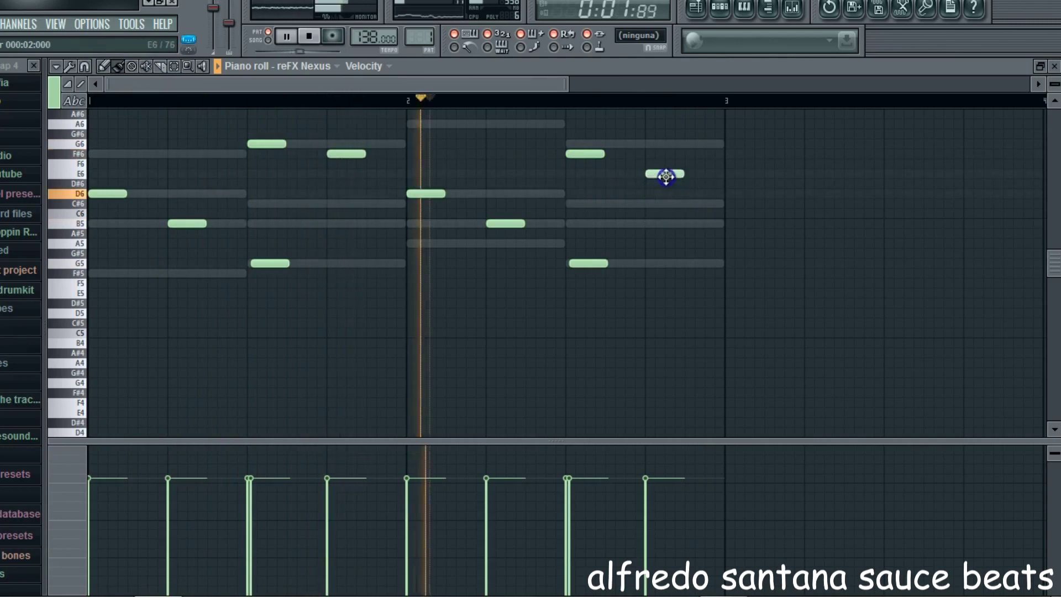
- Select all the Nexus notes, transpose them up two octaves during playback checks, and close the piano roll
key(space)
click(176, 66)
drag(57, 142, 79, 281)
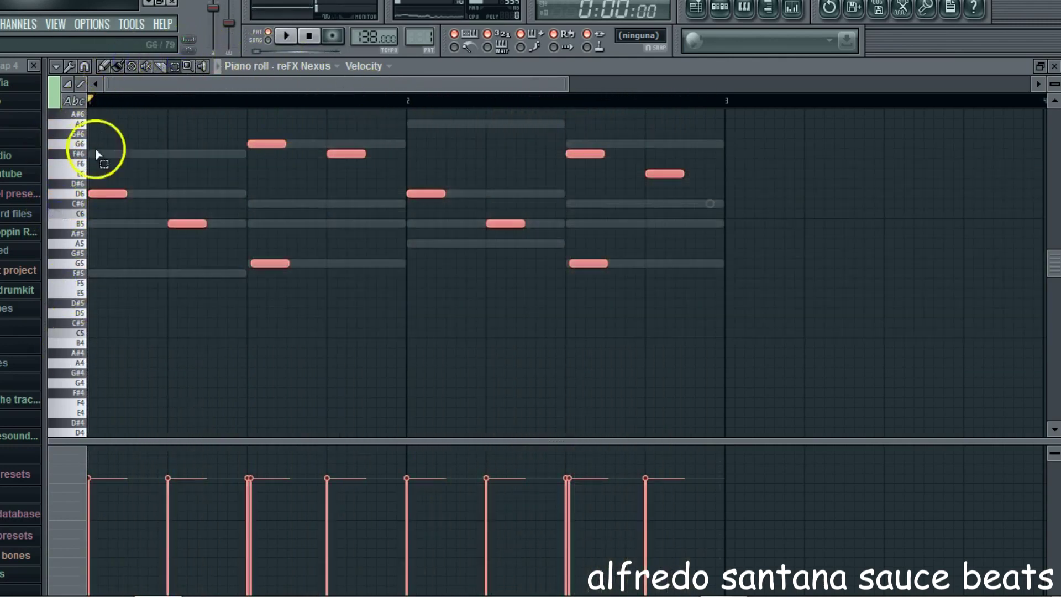
drag(103, 195, 95, 150)
key(space)
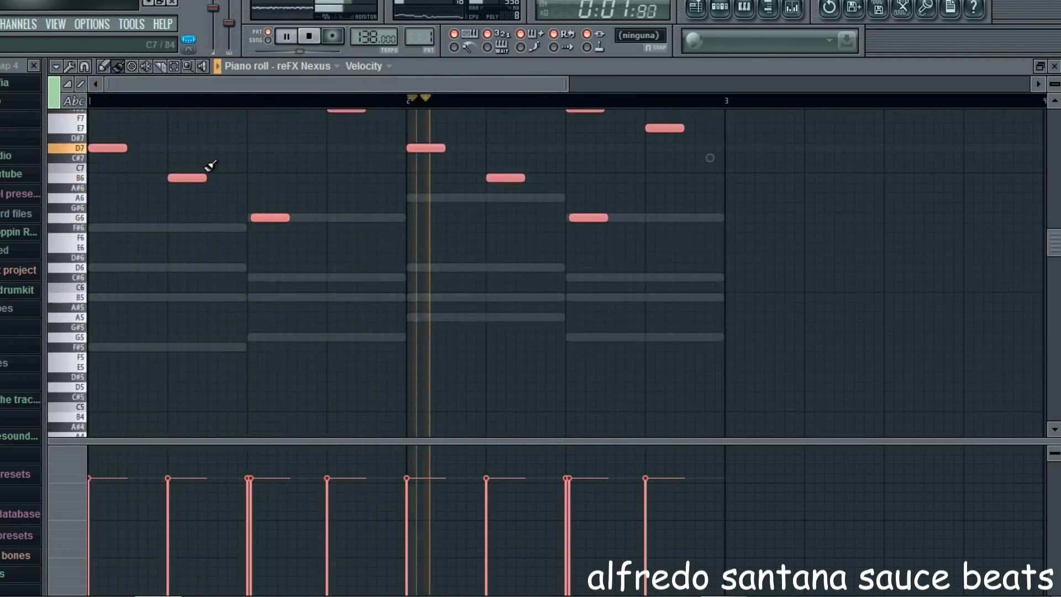
scroll(204, 185, up, 3)
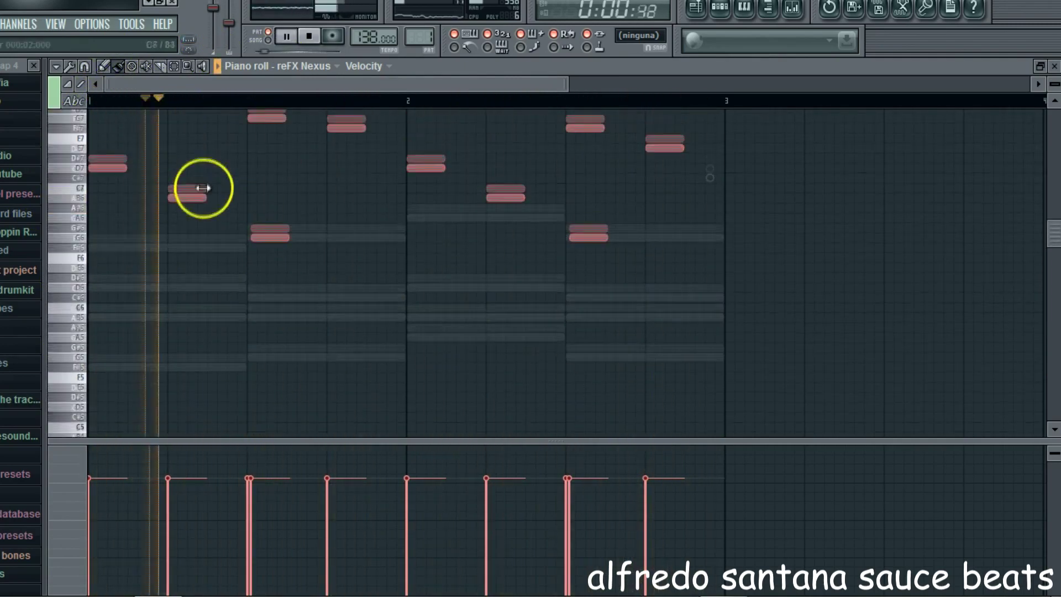
key(space)
drag(103, 177, 85, 135)
key(space)
click(1054, 66)
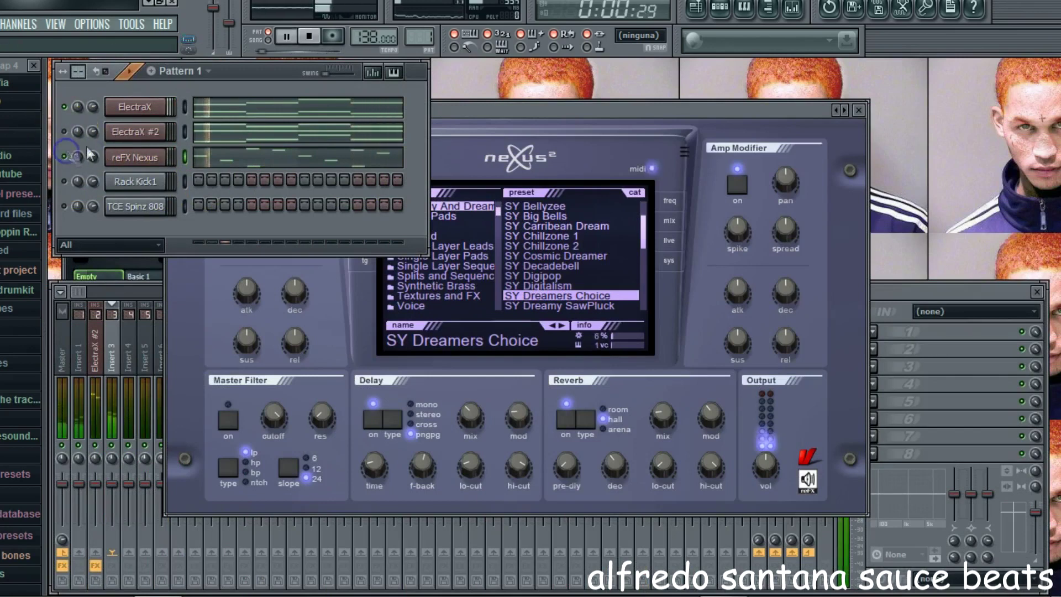
- Open the TCE Spinz 808 piano roll and audition the F#5, E5, B5 and D6 keys against the melody
click(154, 208)
right_click(143, 203)
click(206, 213)
click(83, 215)
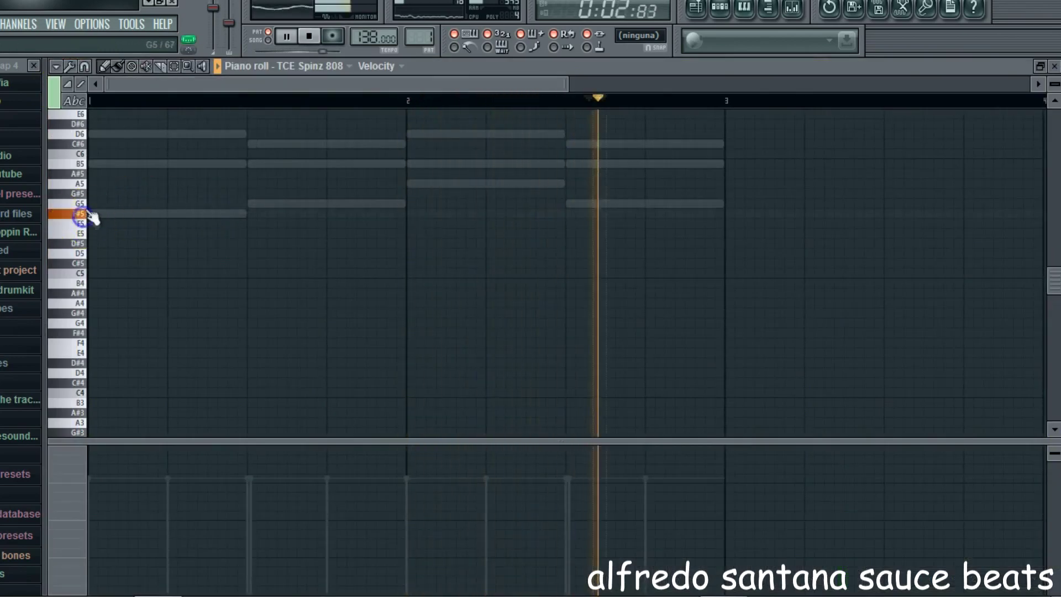
click(83, 233)
click(84, 164)
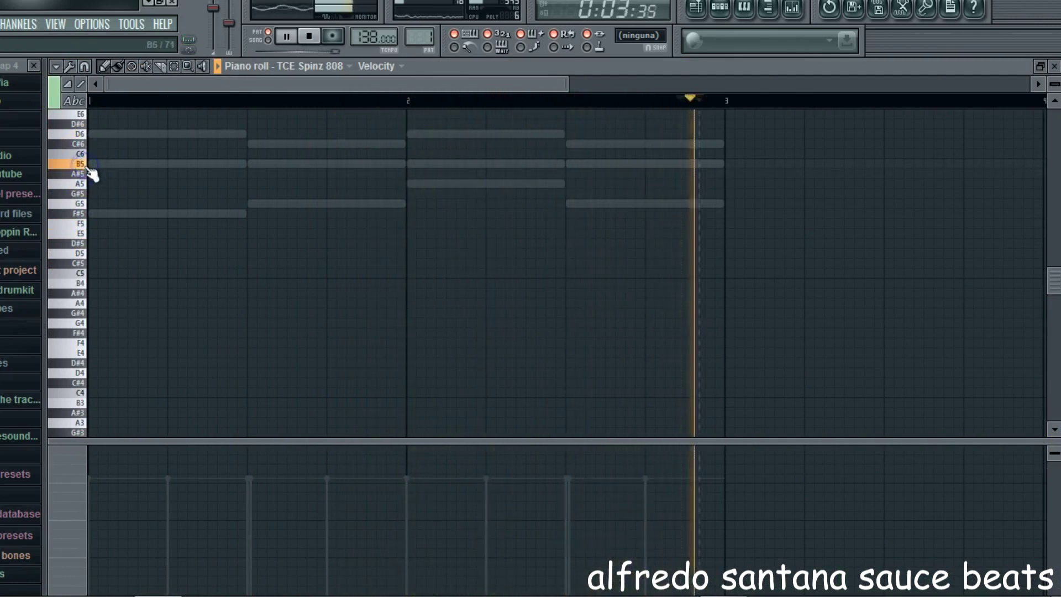
click(84, 135)
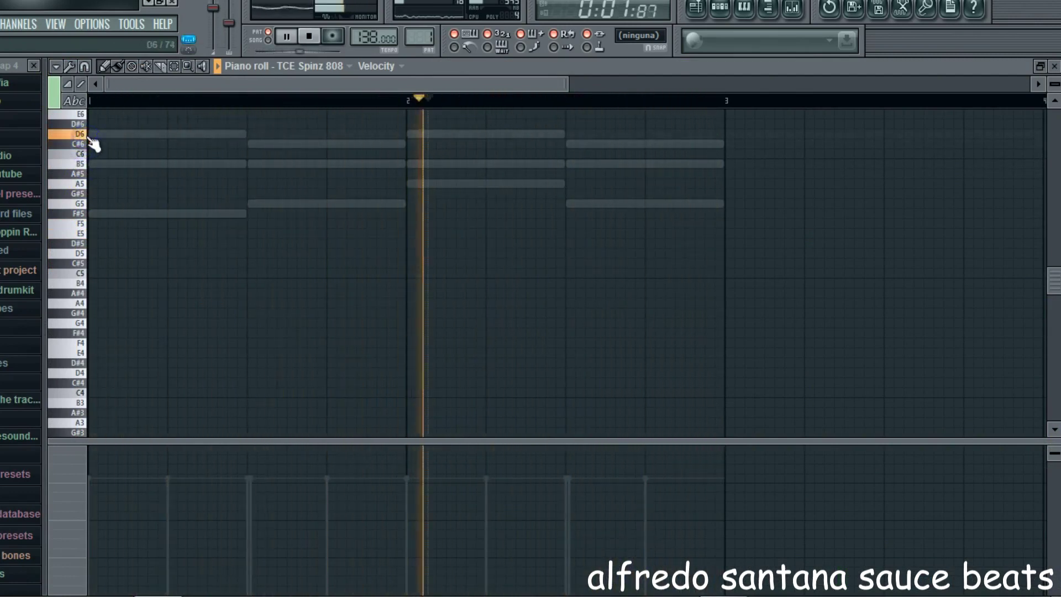
click(86, 164)
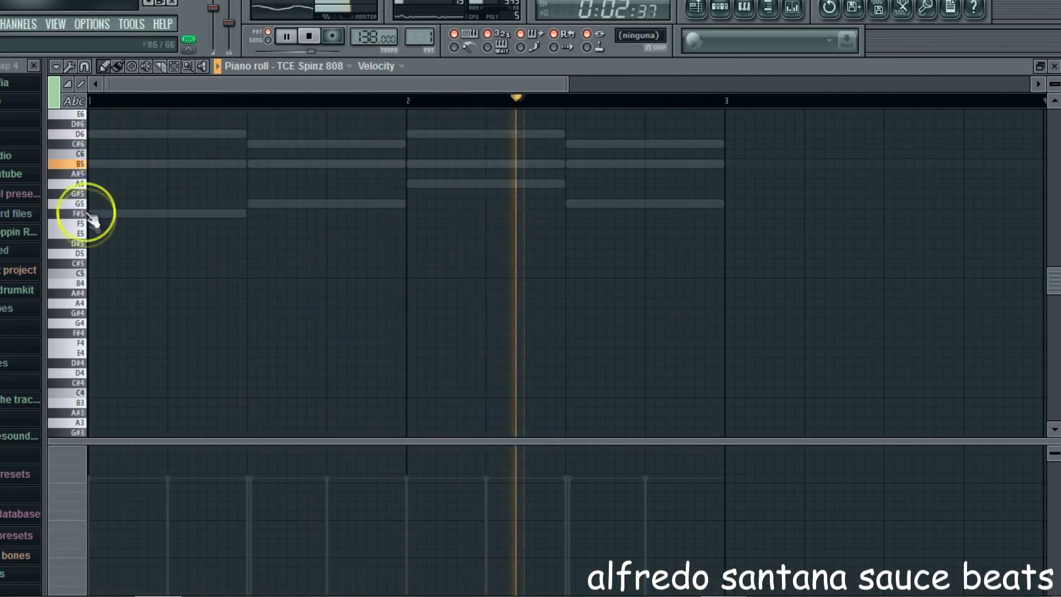
- Place three B5 notes across bars 1 and 2 for the 808, followed by F#5 and G5 late in bar 2
click(91, 174)
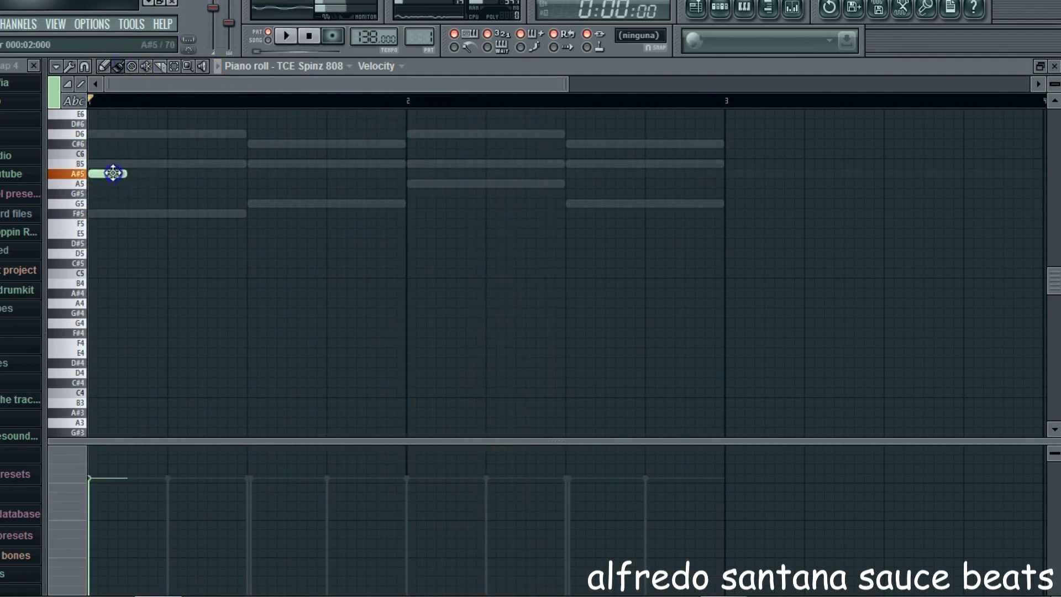
key(space)
click(340, 164)
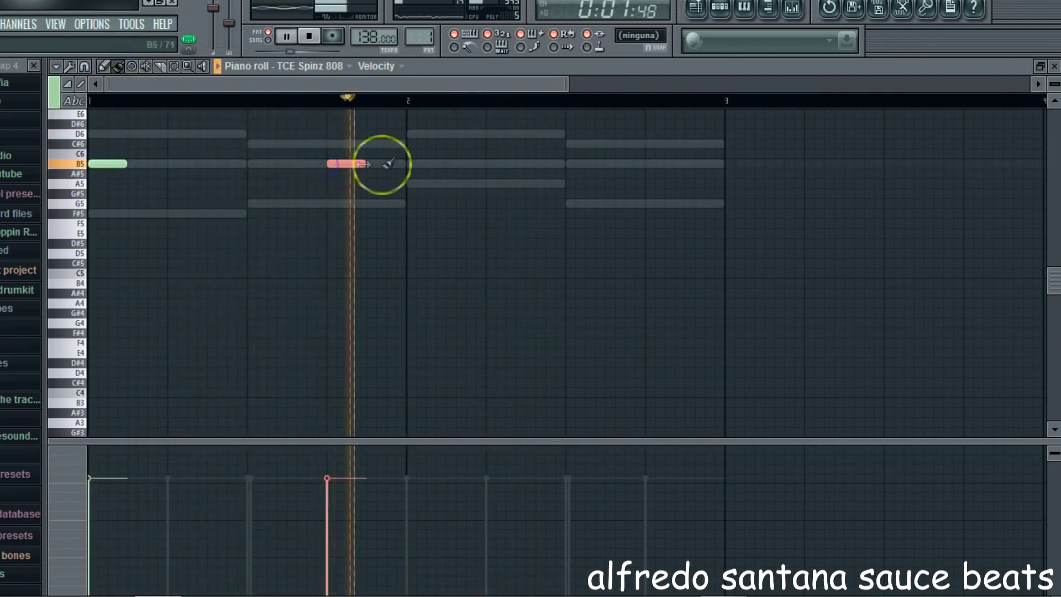
click(480, 164)
click(587, 212)
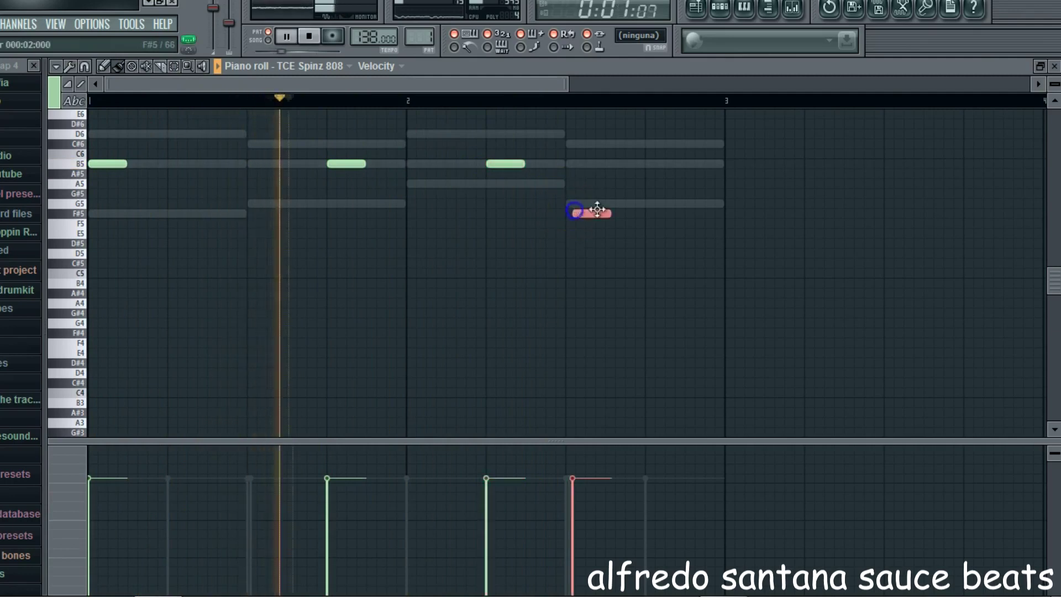
click(655, 203)
drag(587, 212, 665, 206)
right_click(653, 180)
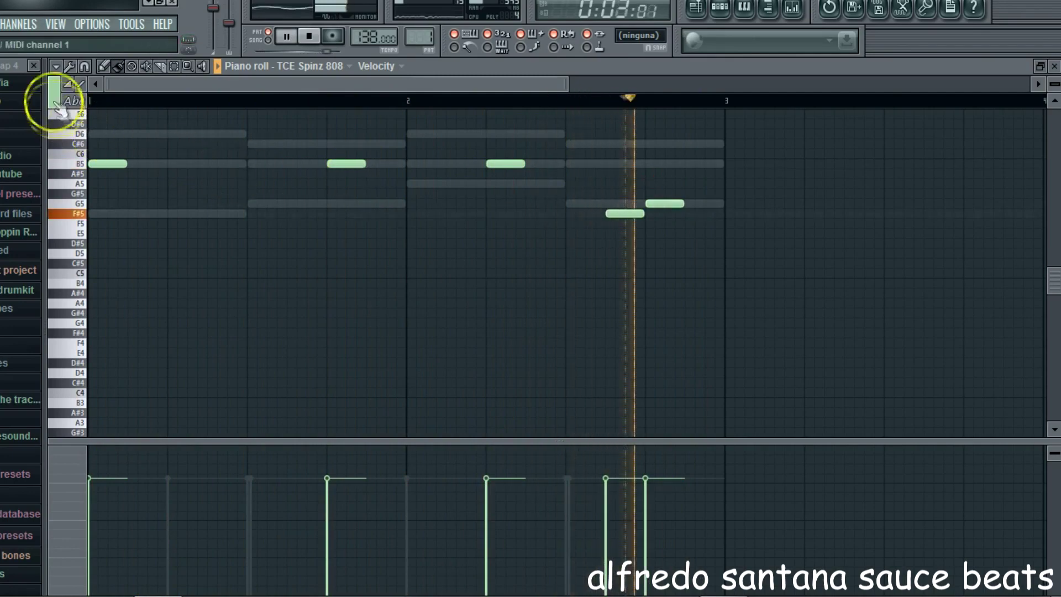
- Duplicate the 808 notes, move the copy to start at bar 3, and close the piano roll
click(55, 66)
mouse_move(77, 98)
click(199, 146)
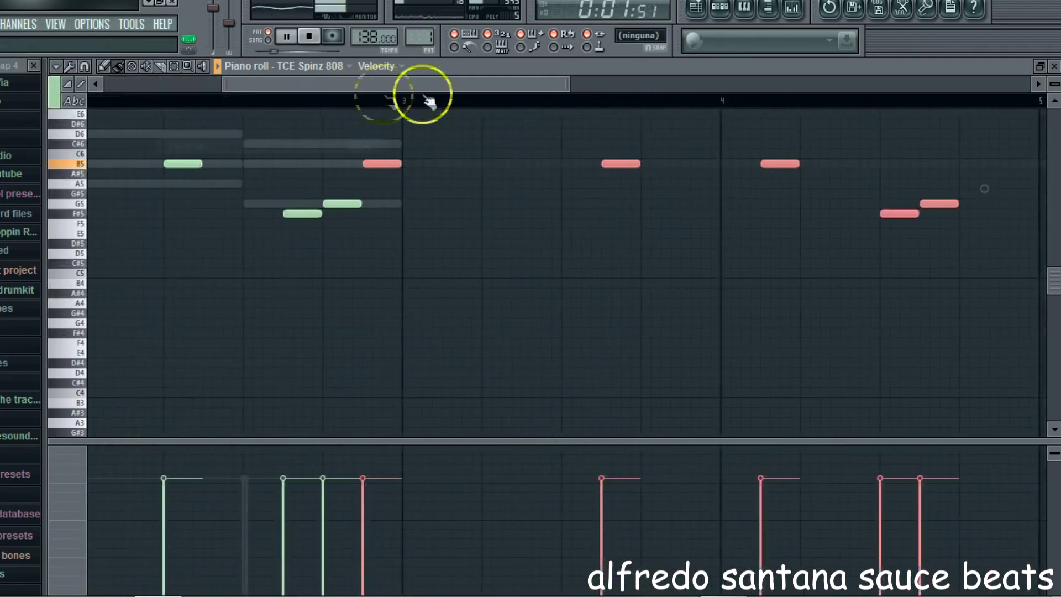
drag(375, 164, 421, 165)
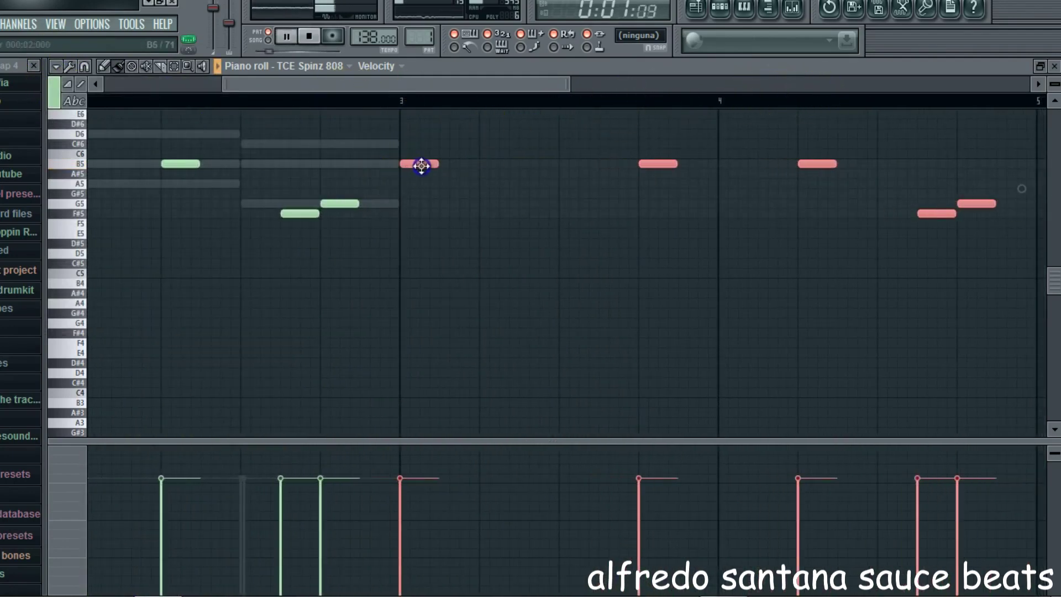
click(1054, 68)
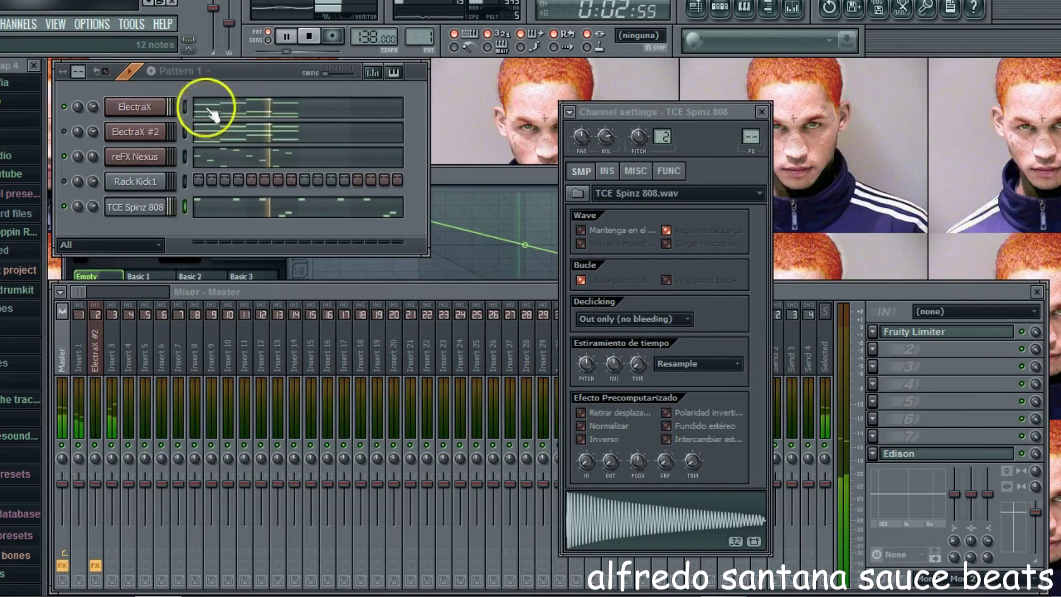
- Duplicate the ElectraX and ElectraX #2 chords into bars 3 and 4 and close the piano roll
click(213, 115)
click(56, 66)
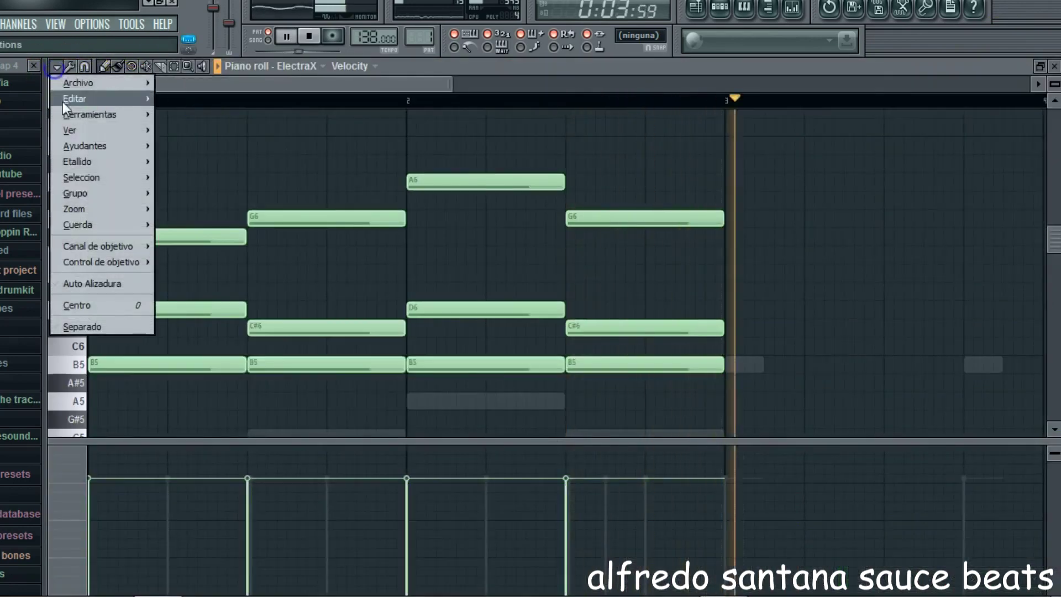
mouse_move(78, 99)
click(199, 146)
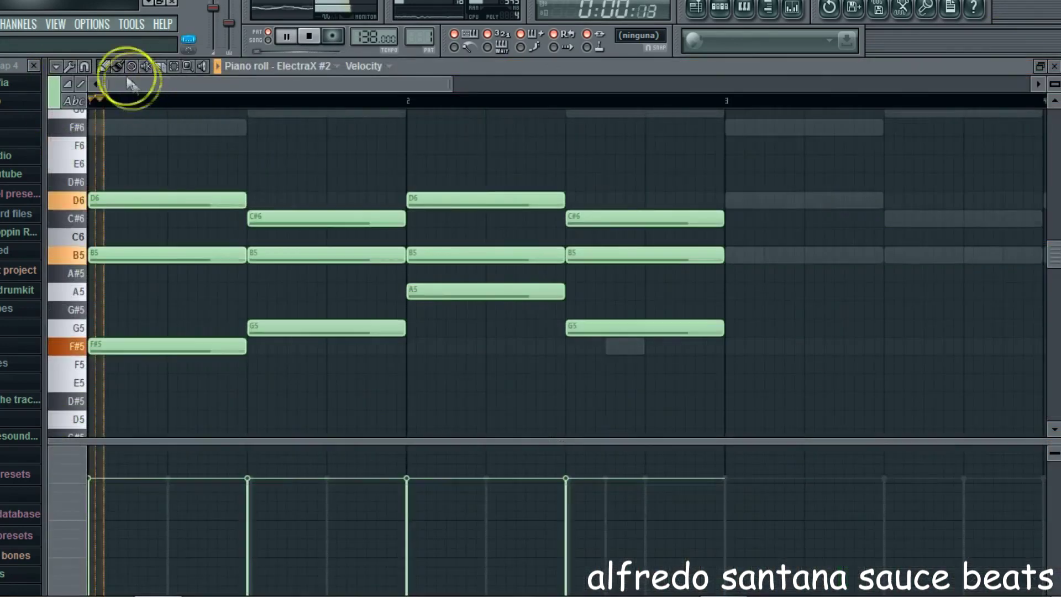
click(56, 66)
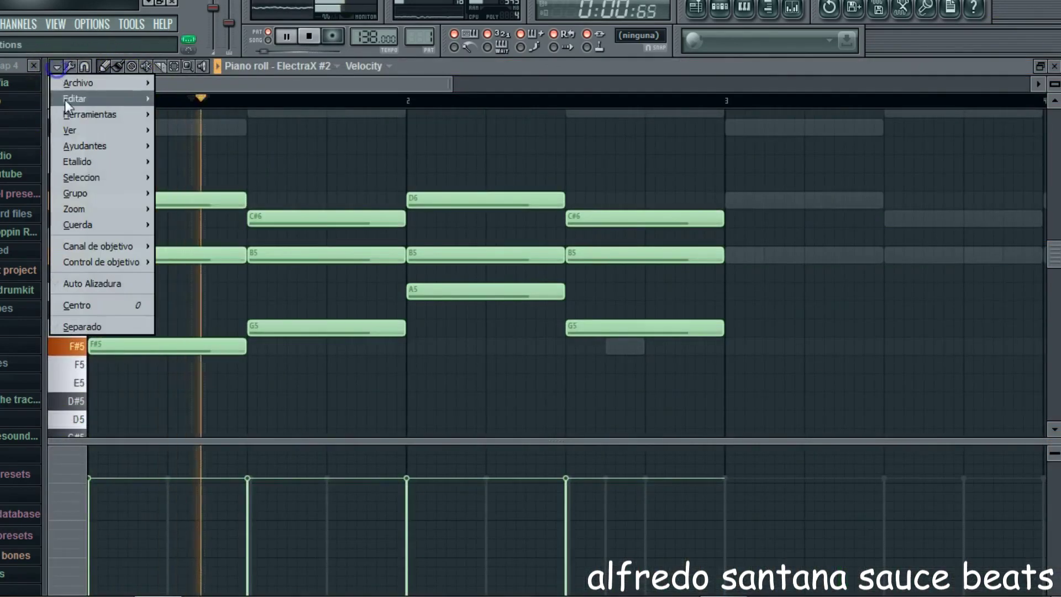
mouse_move(65, 99)
click(258, 146)
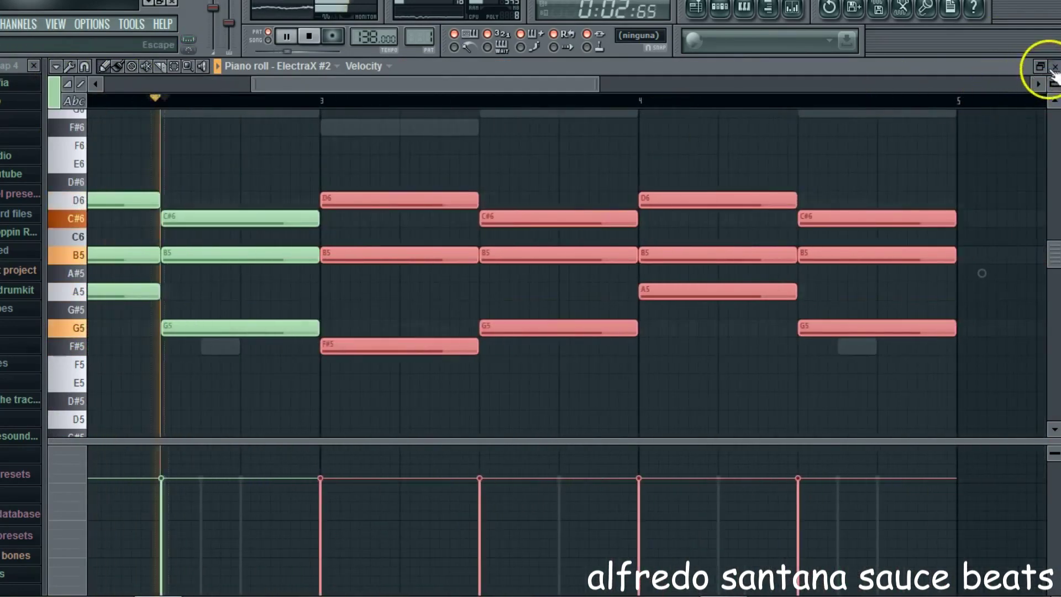
click(1053, 66)
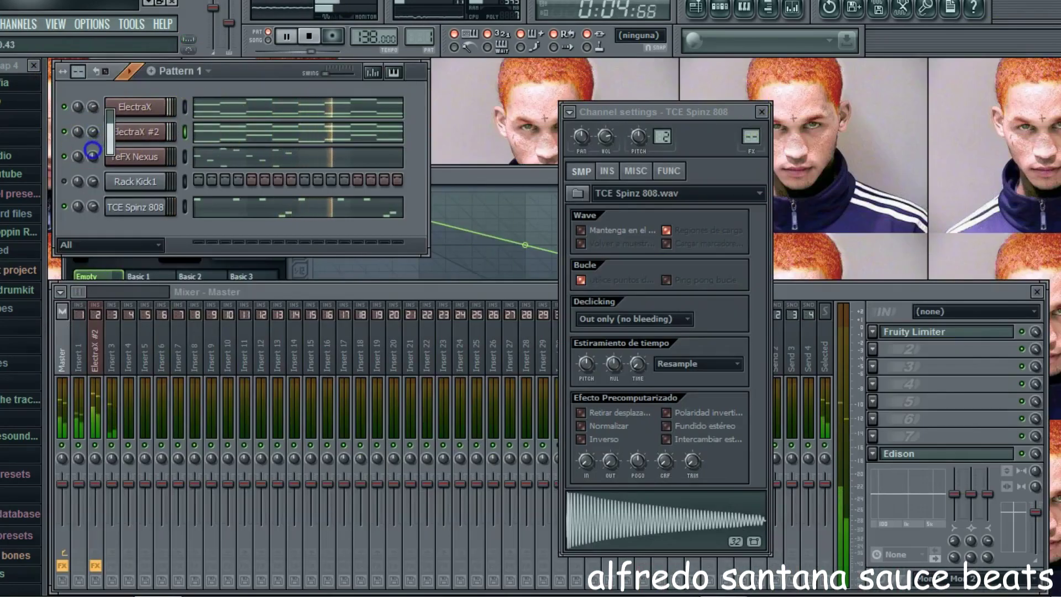
- Duplicate the Nexus melody into bars 3 and 4 and close the piano roll
click(239, 158)
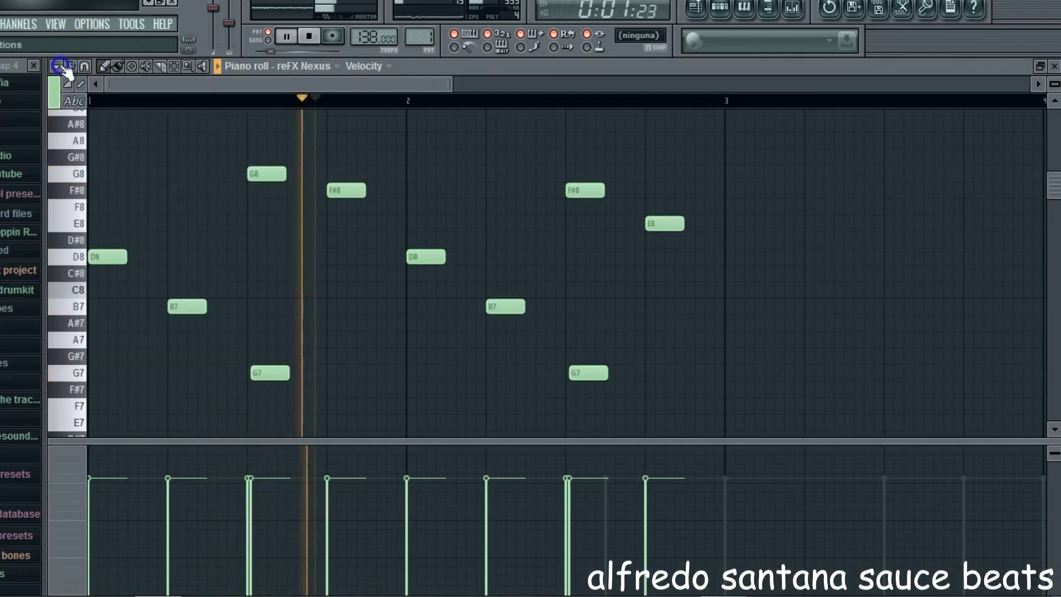
click(56, 66)
mouse_move(64, 99)
click(218, 143)
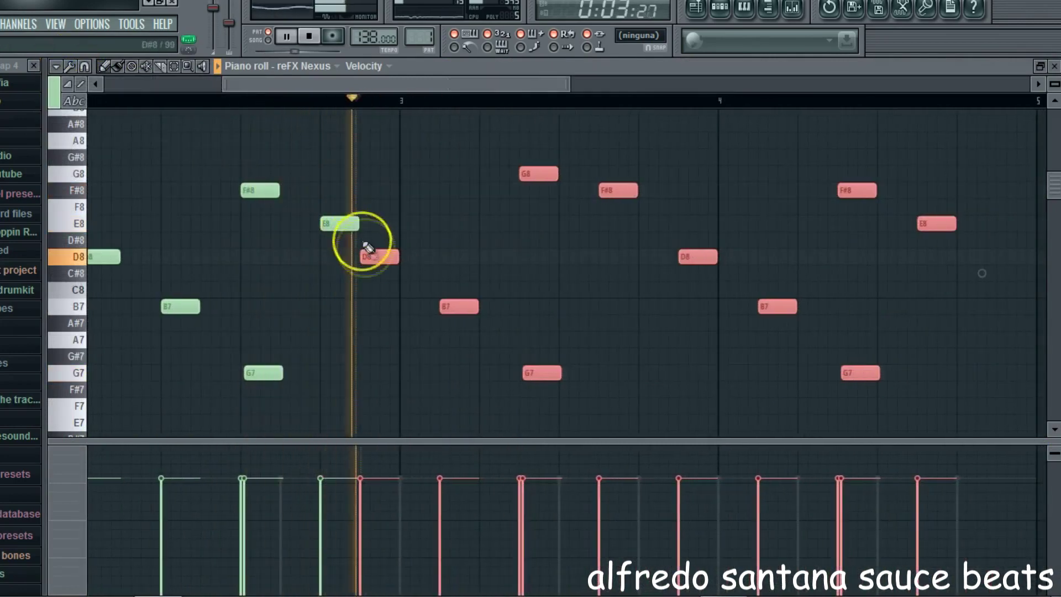
click(1053, 66)
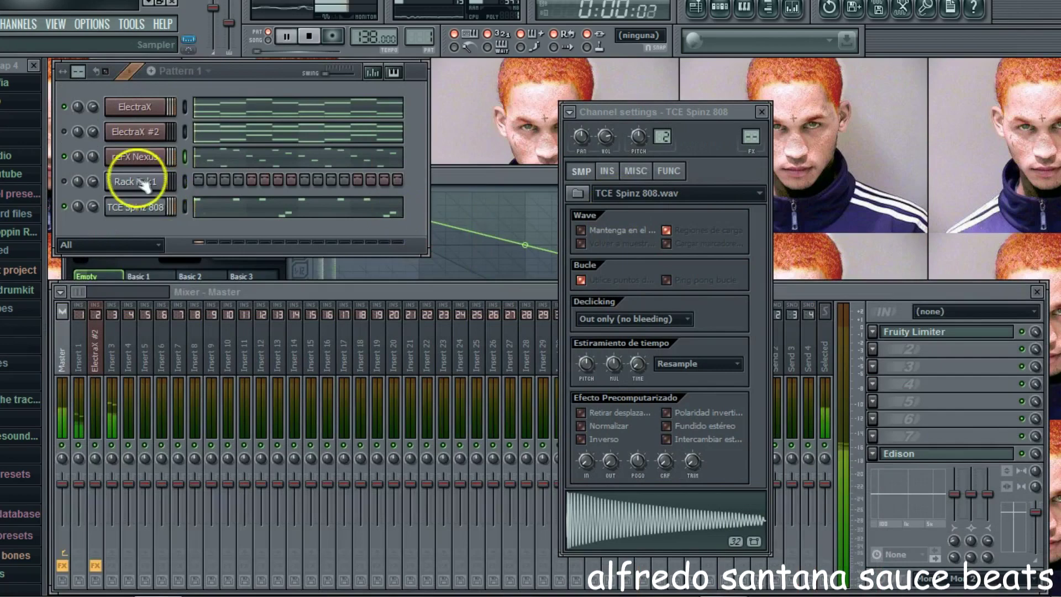
- Add an F#5 note in bar 3 of the TCE Spinz 808 and lower that bar's opening note to F#5
click(220, 211)
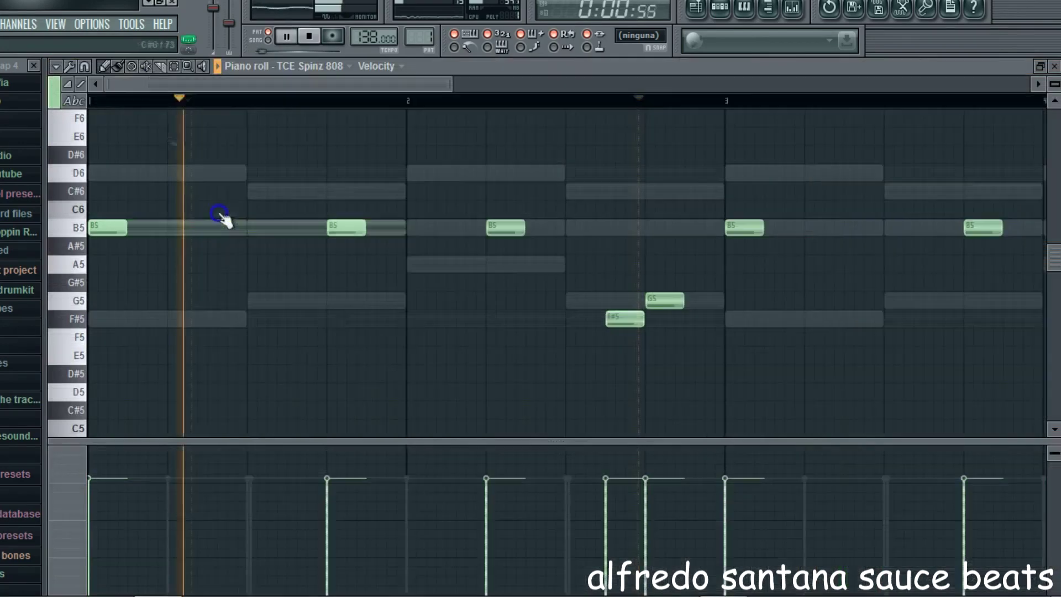
click(117, 66)
drag(117, 83, 318, 85)
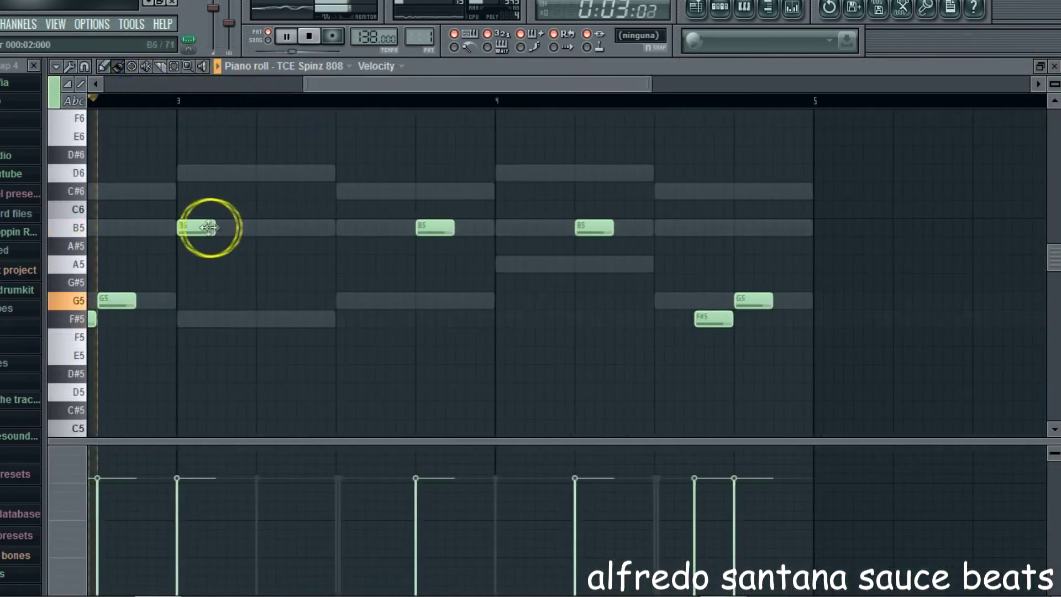
click(259, 334)
drag(283, 336, 281, 312)
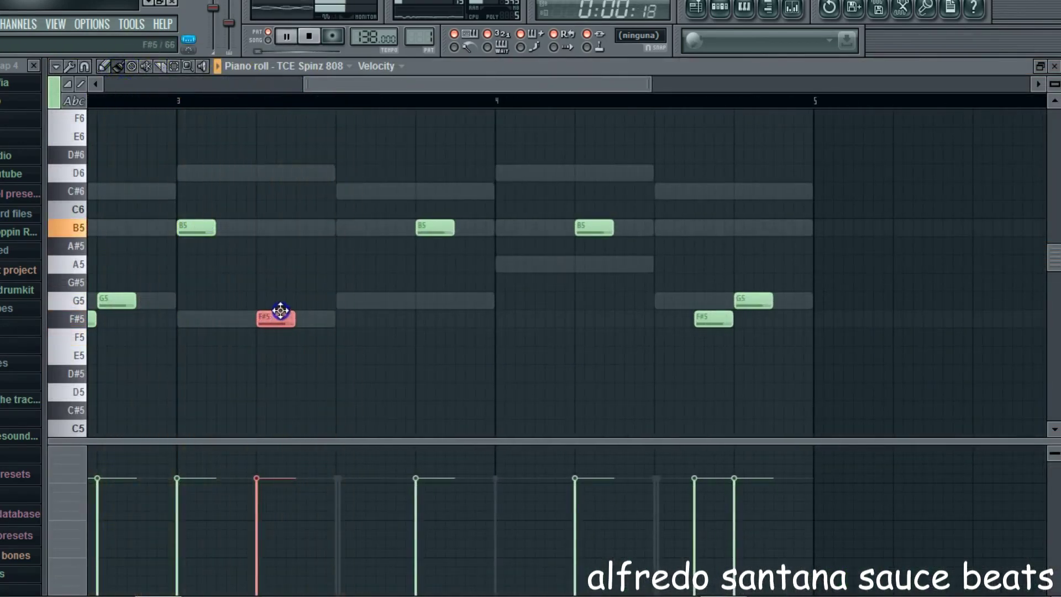
scroll(199, 232, up, 3)
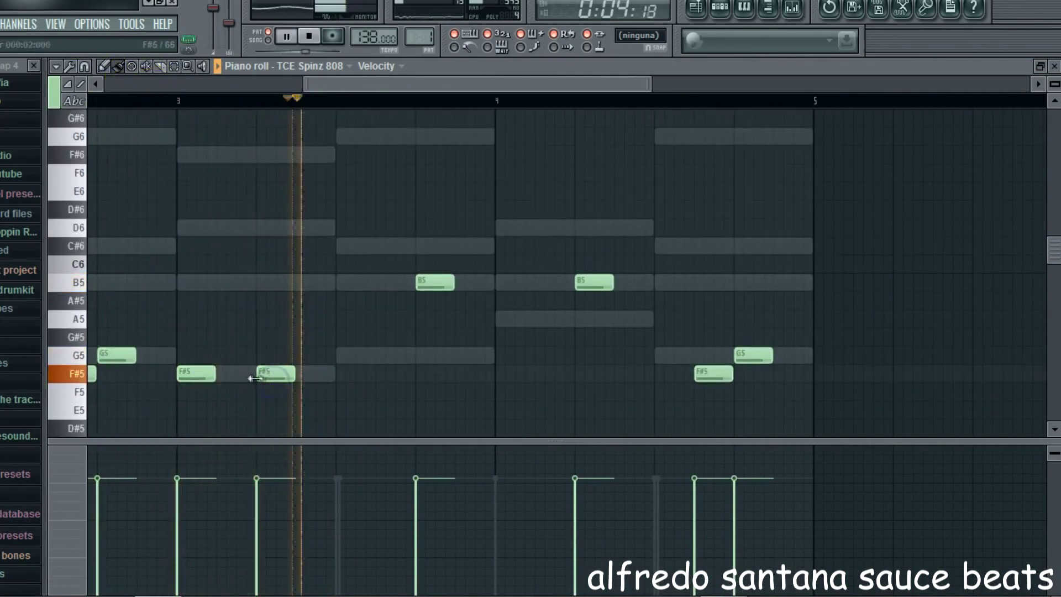
- Delete the second 808 note in bar 3, leaving only the bar's opening note ahead of the B5
scroll(207, 340, down, 6)
key(space)
key(space)
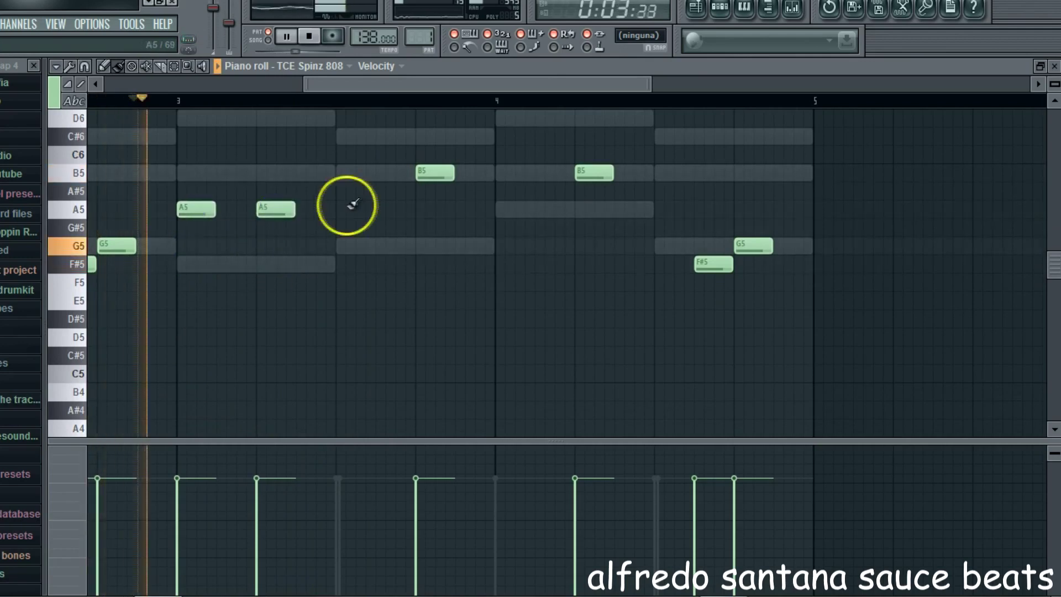
right_click(279, 208)
key(space)
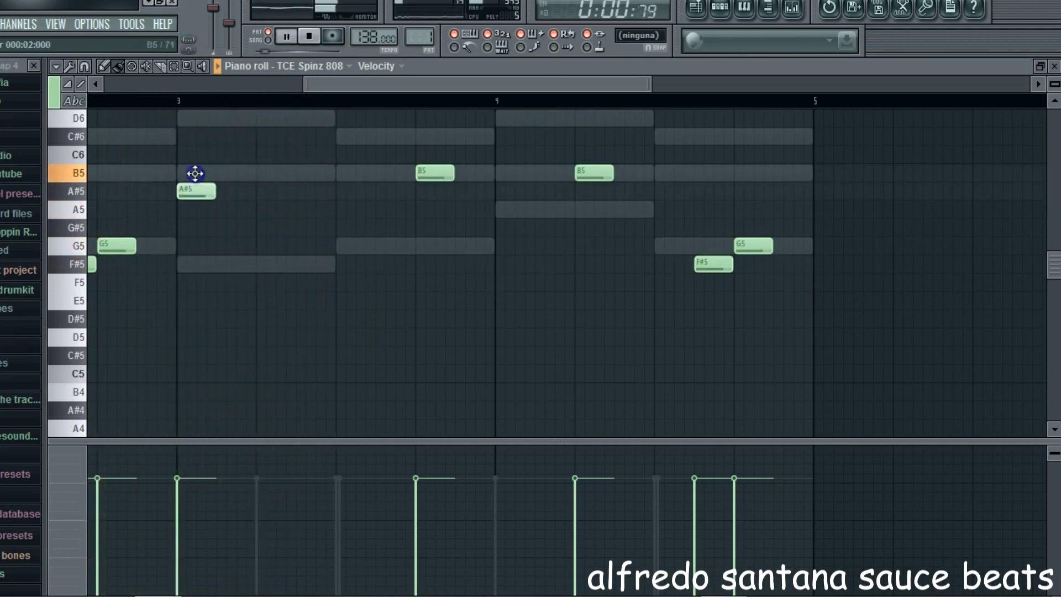
- Raise bar 3's opening 808 note to D6 and add a C#6 note ending at the middle of the bar
scroll(194, 145, up, 3)
click(208, 189)
click(331, 190)
right_click(331, 190)
key(space)
click(213, 189)
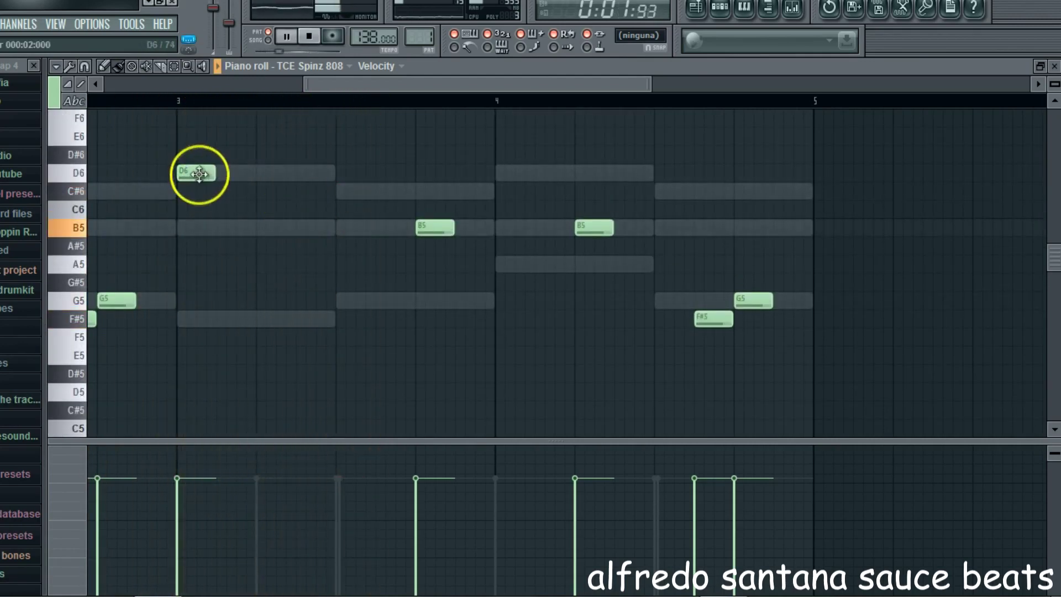
click(307, 190)
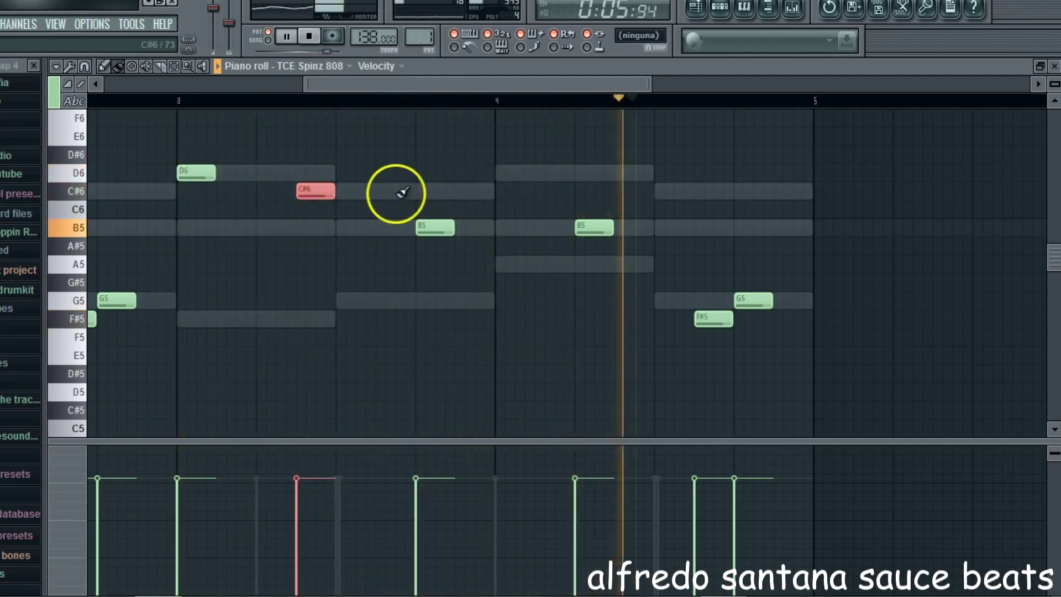
- Raise the F#5 808 note in the second half of bar 4 to G5
click(604, 230)
click(611, 234)
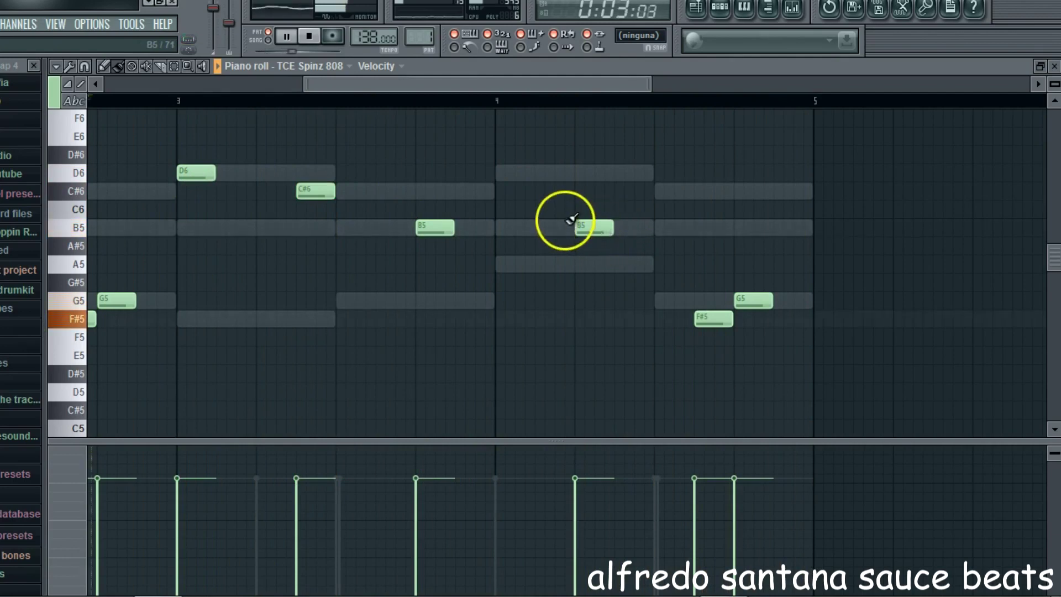
click(590, 228)
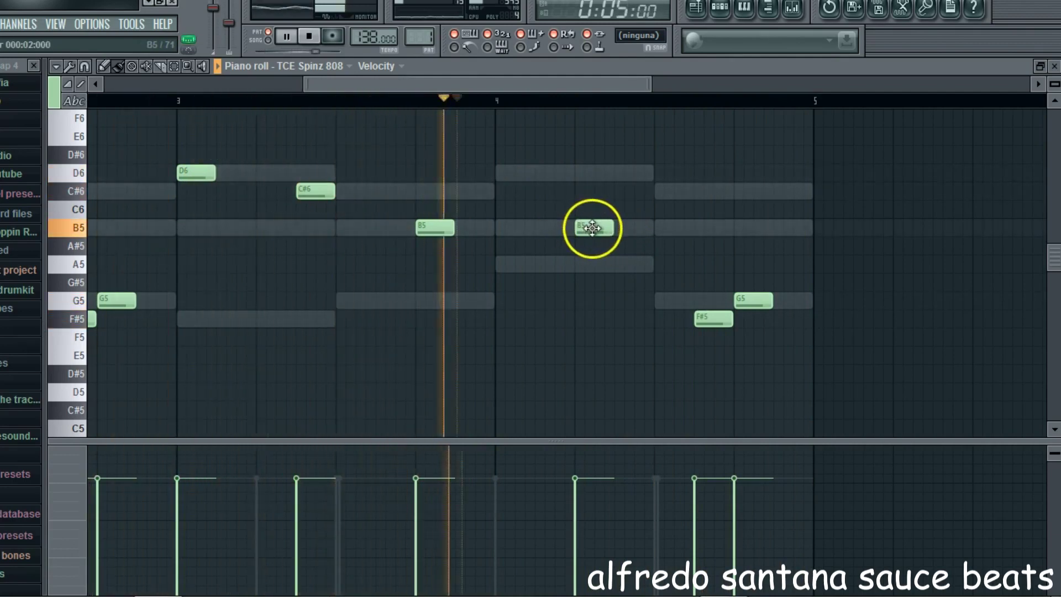
drag(717, 320, 715, 300)
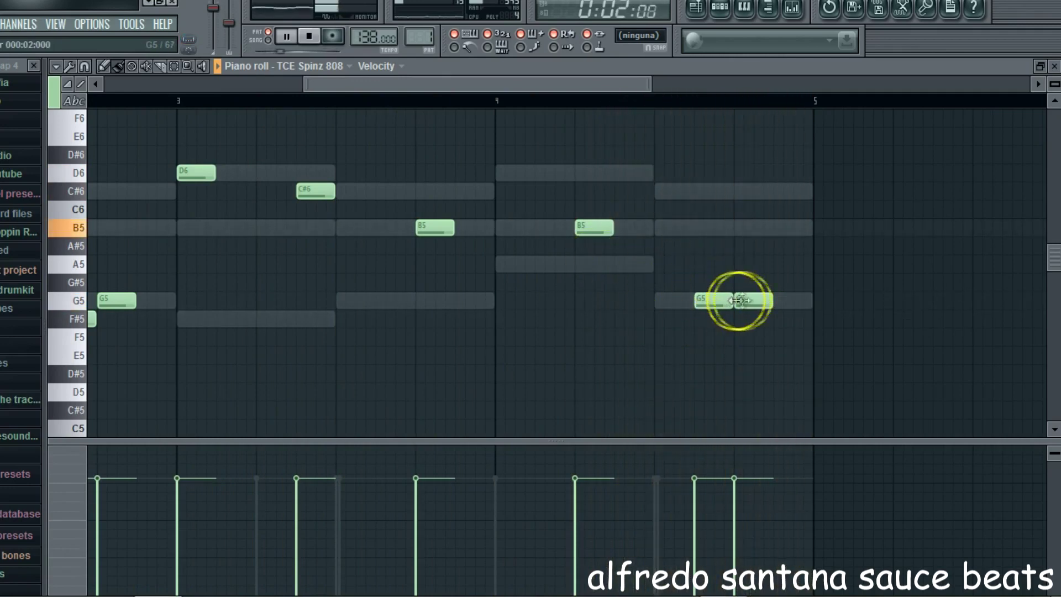
- Move the last G5 note of the TCE Spinz 808 line to the end of bar 4
drag(794, 298, 791, 298)
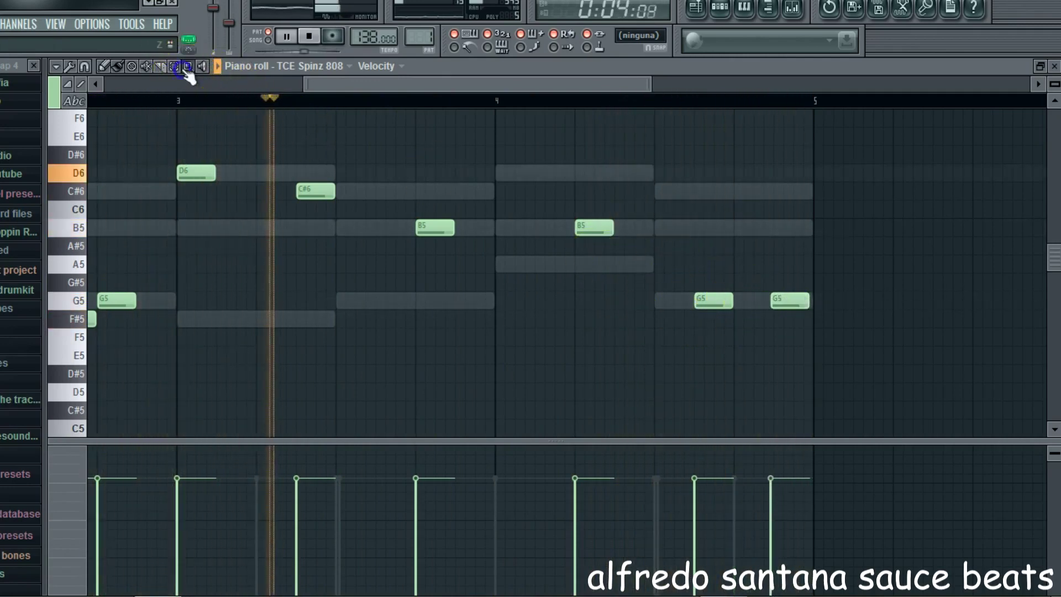
click(340, 98)
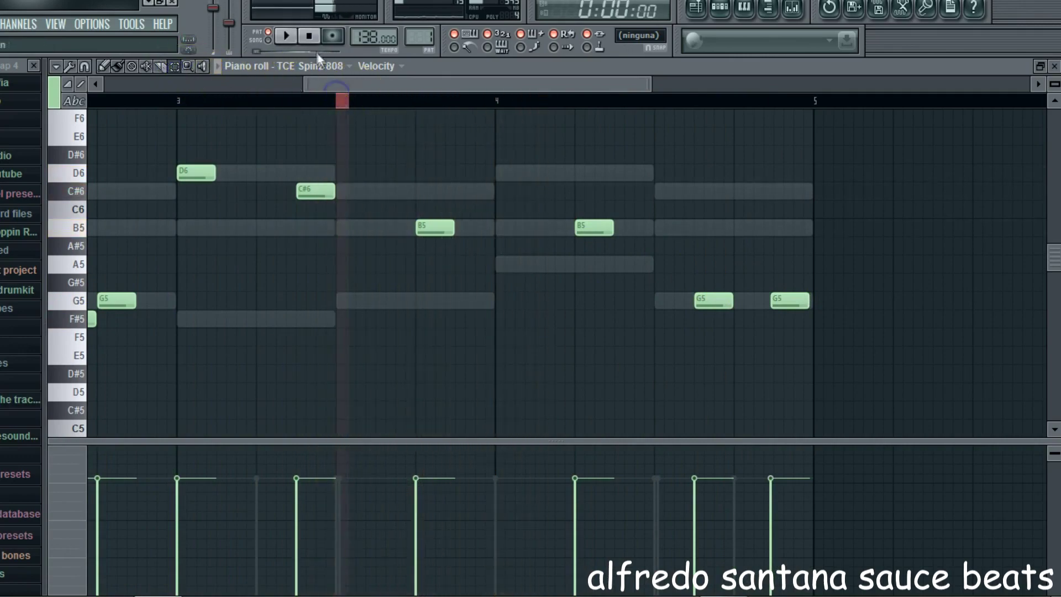
drag(313, 87, 94, 105)
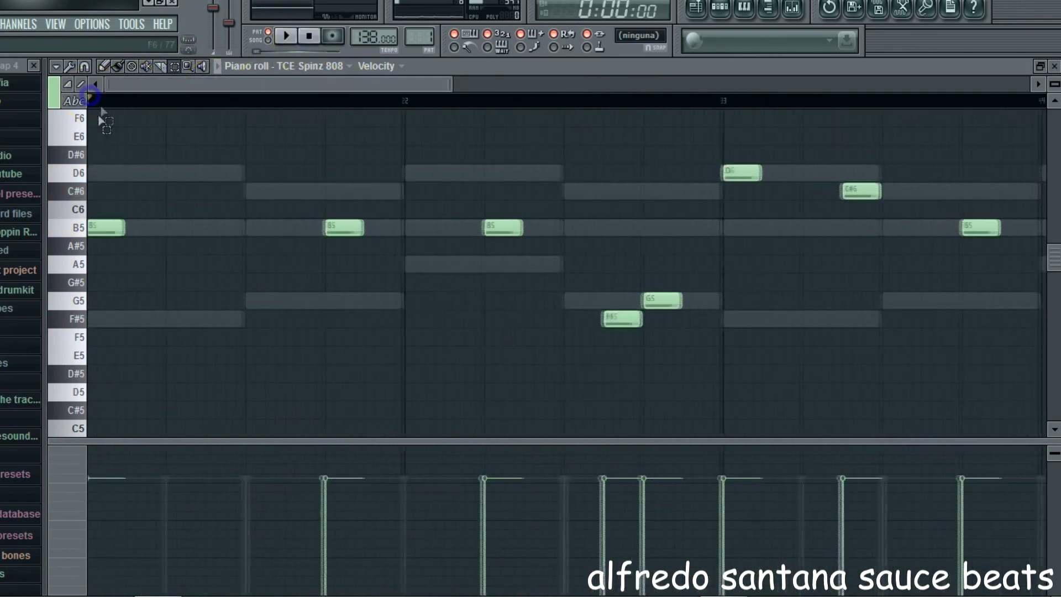
- Transpose all TCE Spinz 808 notes down one octave and up two semitones so the first note is C#5
key(ctrl+a)
scroll(54, 268, down, 3)
drag(112, 176, 107, 394)
key(space)
scroll(133, 381, down, 3)
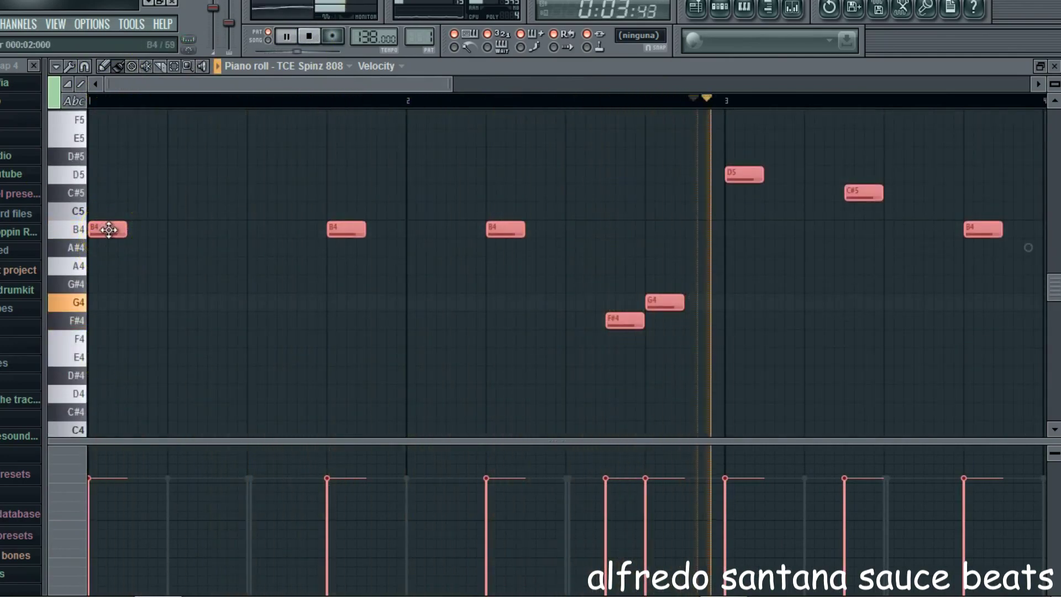
drag(108, 229, 101, 194)
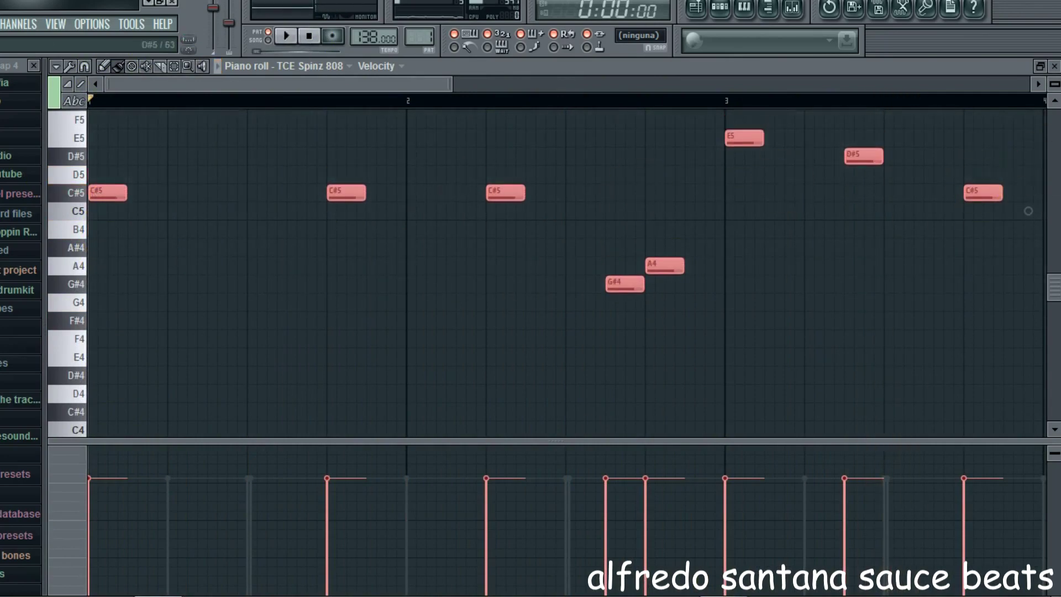
click(1055, 65)
- Transpose all ElectraX chord notes up two semitones so the first chord is C#6, E6 and G#6
click(202, 105)
click(173, 66)
drag(82, 130, 78, 407)
click(110, 66)
drag(112, 230, 102, 189)
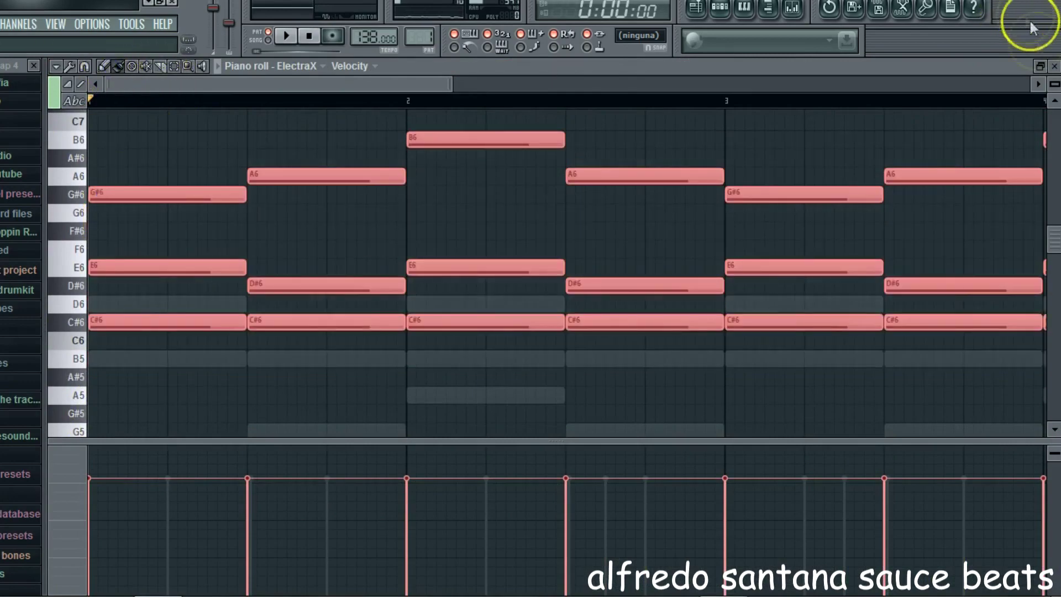
click(1054, 66)
- Transpose all ElectraX #2 chord notes up two semitones
click(225, 134)
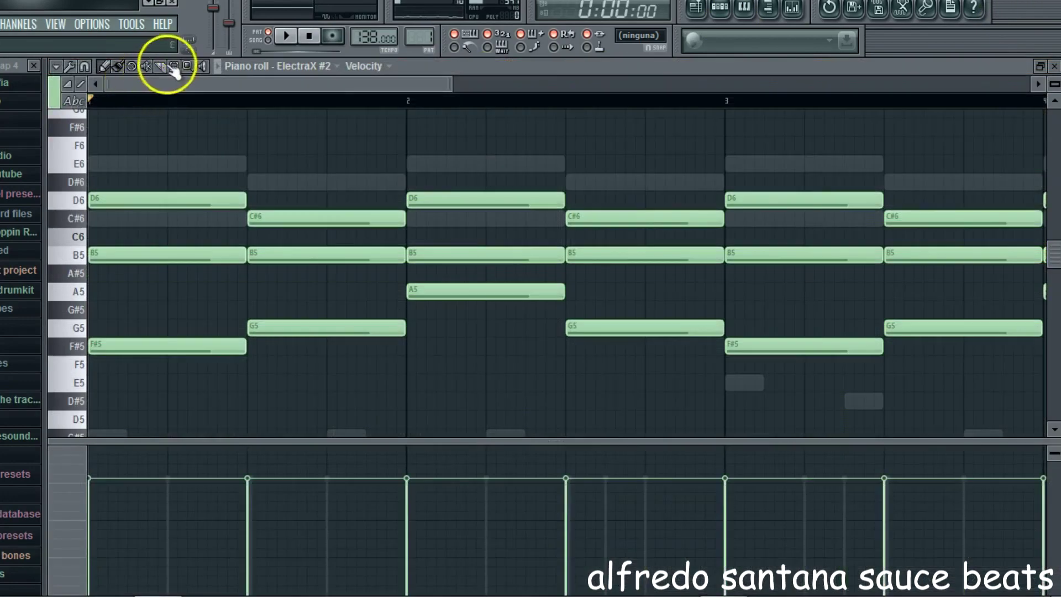
drag(83, 142, 80, 423)
drag(118, 173, 118, 136)
click(1055, 66)
- Transpose all reFX Nexus melody notes up two semitones so the first note is E8
click(236, 154)
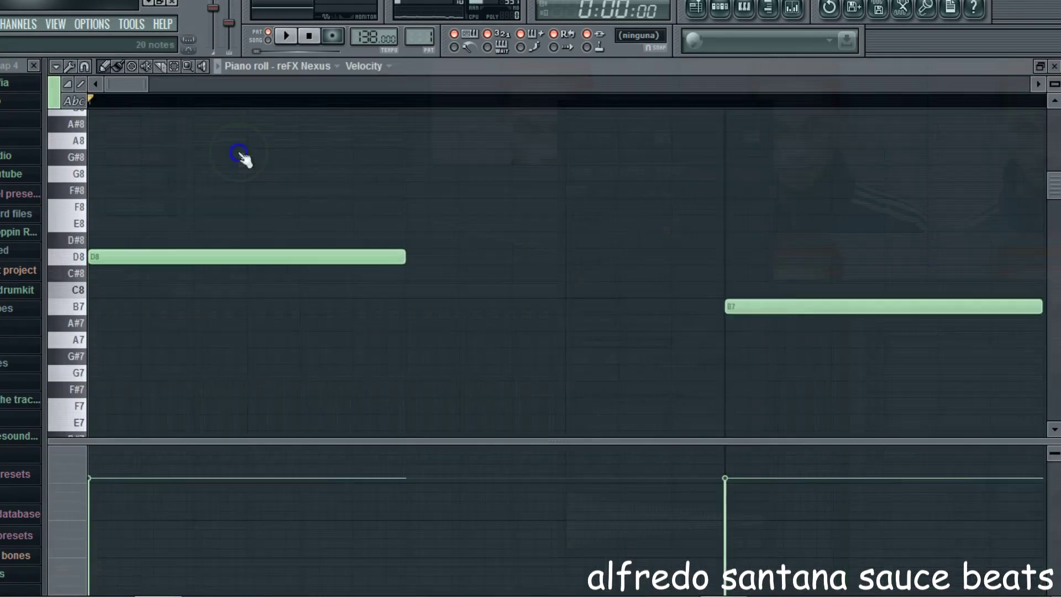
key(ctrl+a)
scroll(111, 116, down, 1)
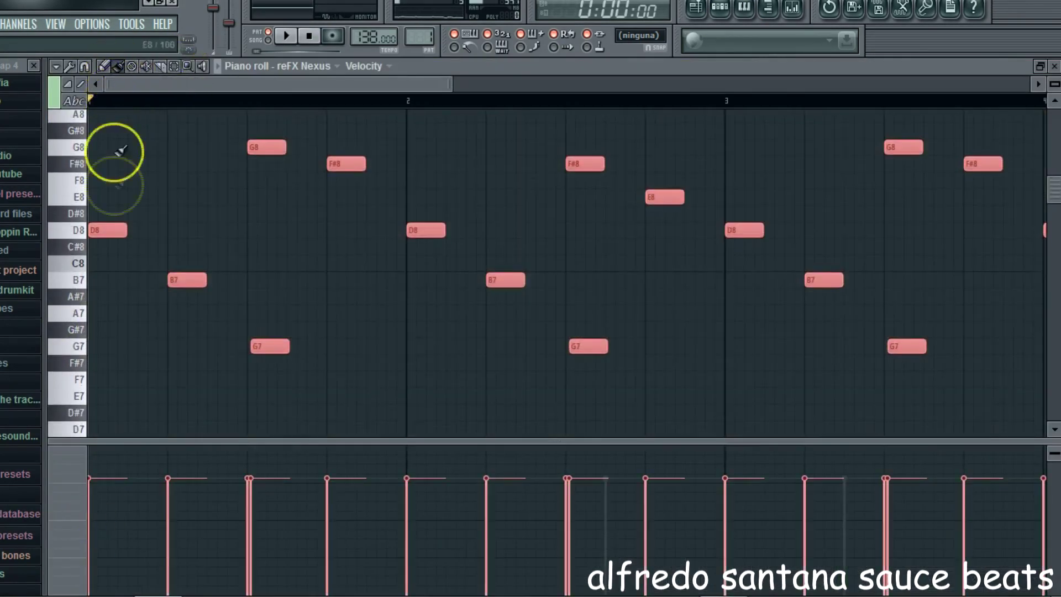
drag(111, 230, 110, 197)
key(space)
click(1054, 65)
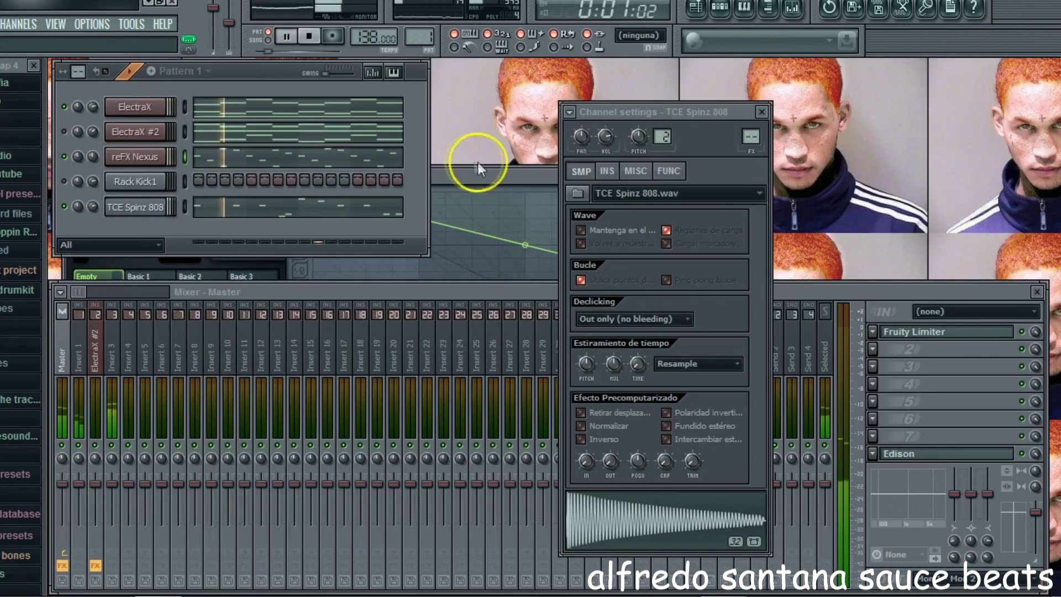
- Add the SNARE2 sample from the dinero drumkit folder as a new channel
click(63, 181)
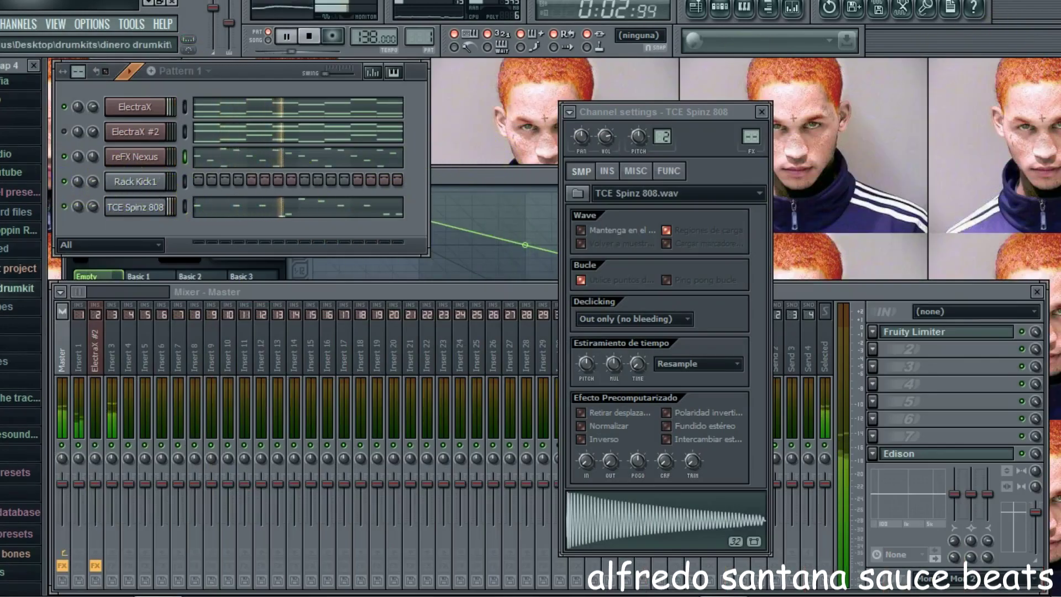
click(18, 288)
scroll(20, 288, down, 15)
scroll(20, 288, up, 3)
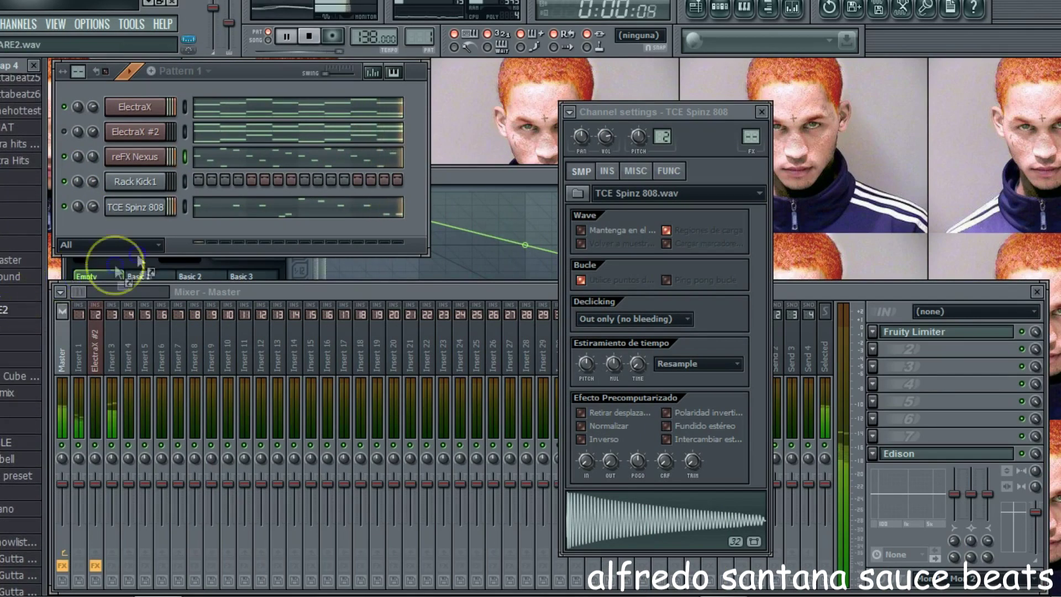
drag(139, 235, 138, 233)
- Widen the step grid to 32 steps, place SNARE2 hits on steps 19 and 23, and normalize the sample
drag(76, 72, 76, 62)
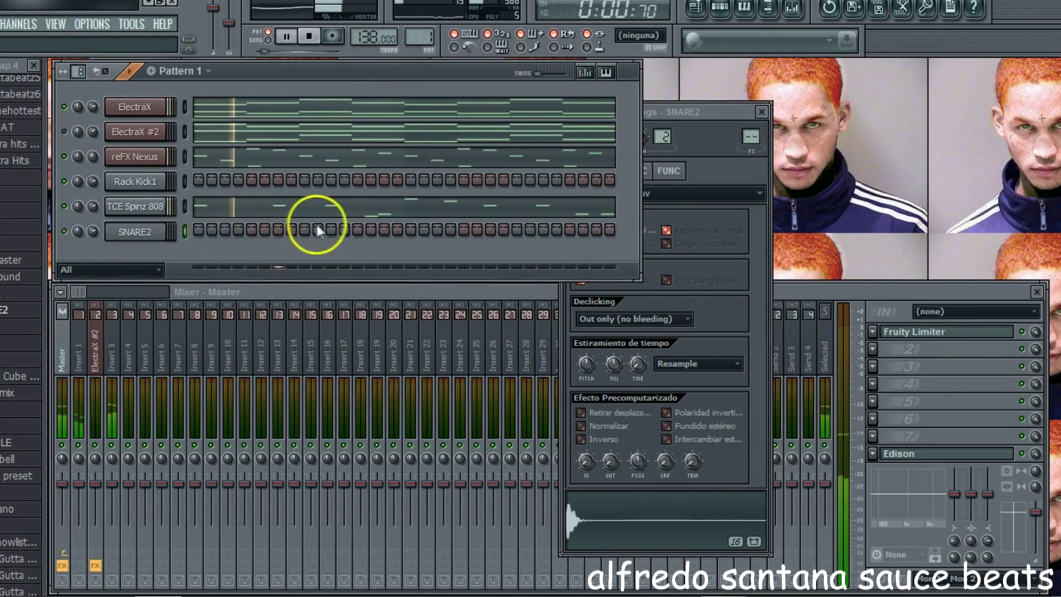
click(149, 234)
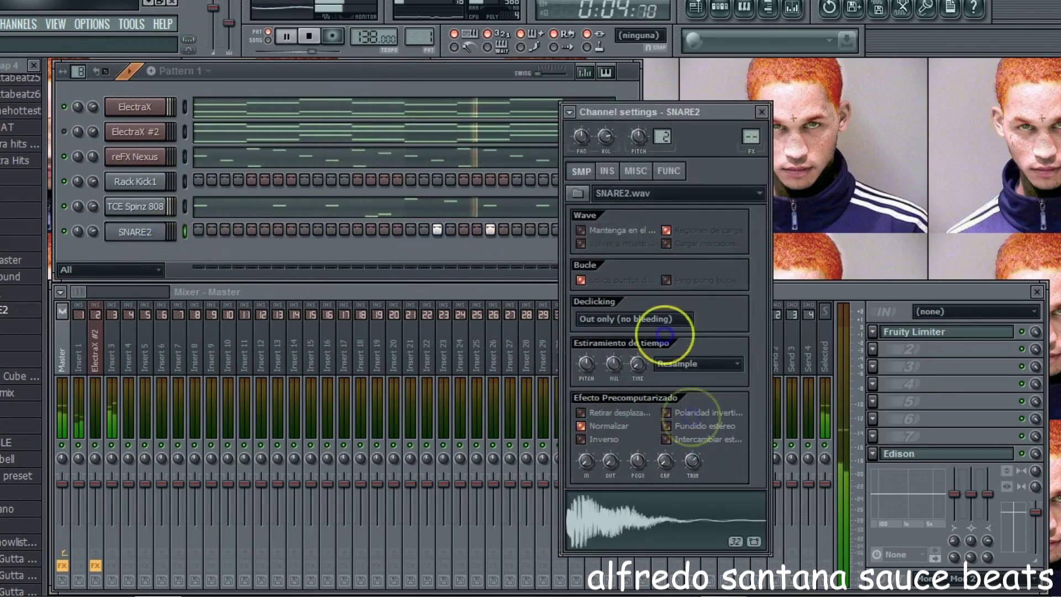
- Mute the reFX Nexus channel and set SNARE2's root note to A#4
click(65, 156)
key(space)
click(123, 227)
click(123, 228)
click(635, 172)
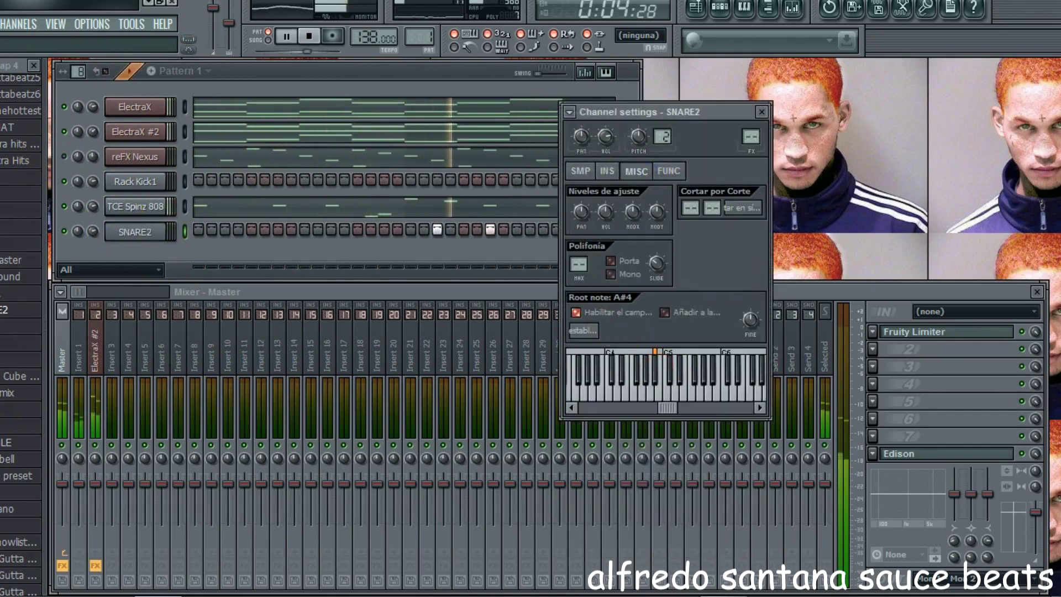
- Add the TRIANGLE sample as a new channel with hits on steps 1, 17, 23, 24 and 25
drag(155, 291, 138, 257)
click(100, 91)
right_click(141, 260)
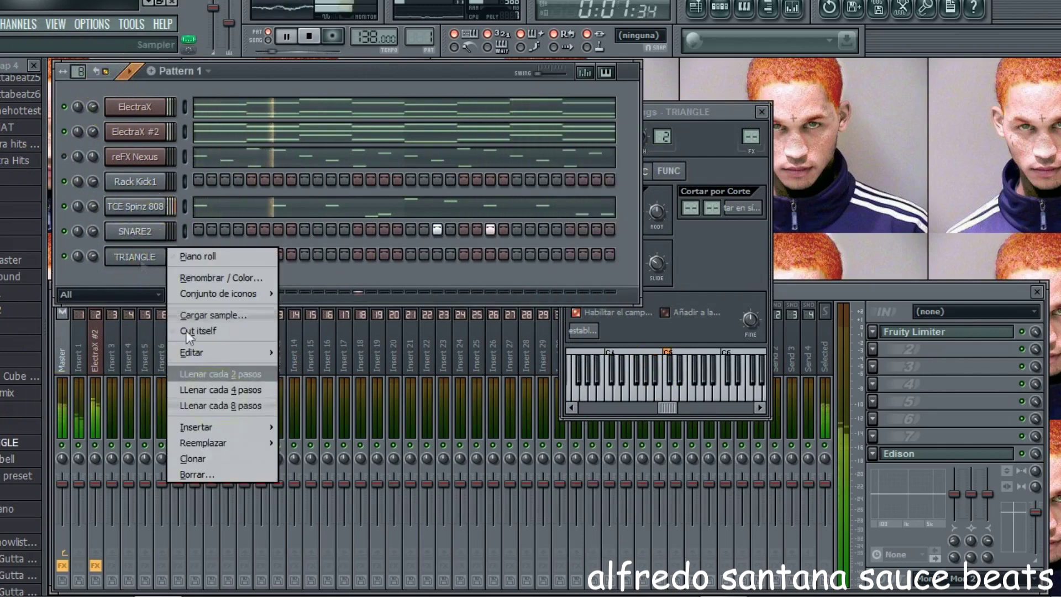
click(221, 405)
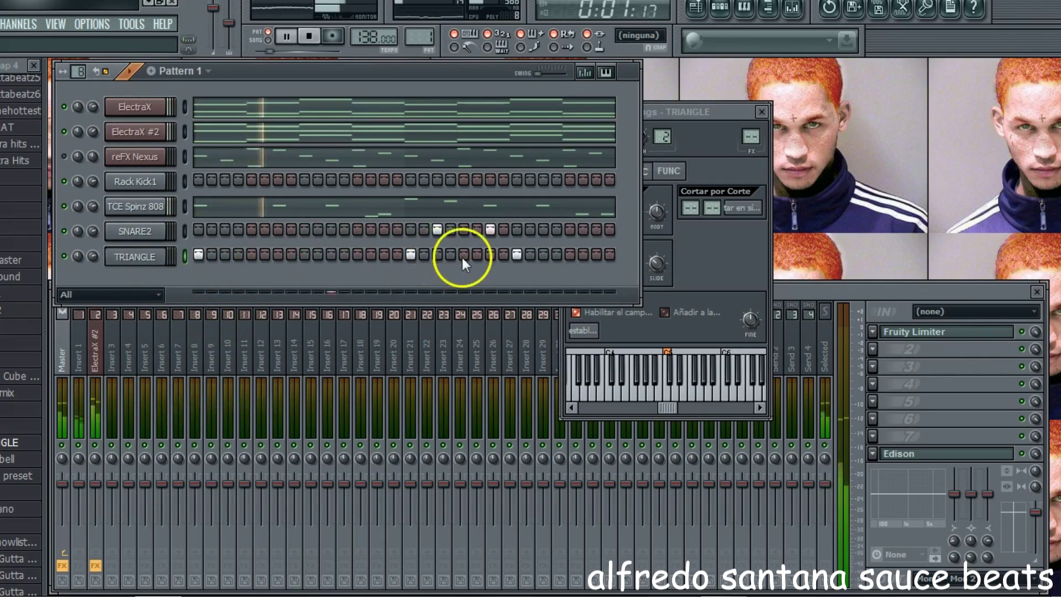
click(532, 255)
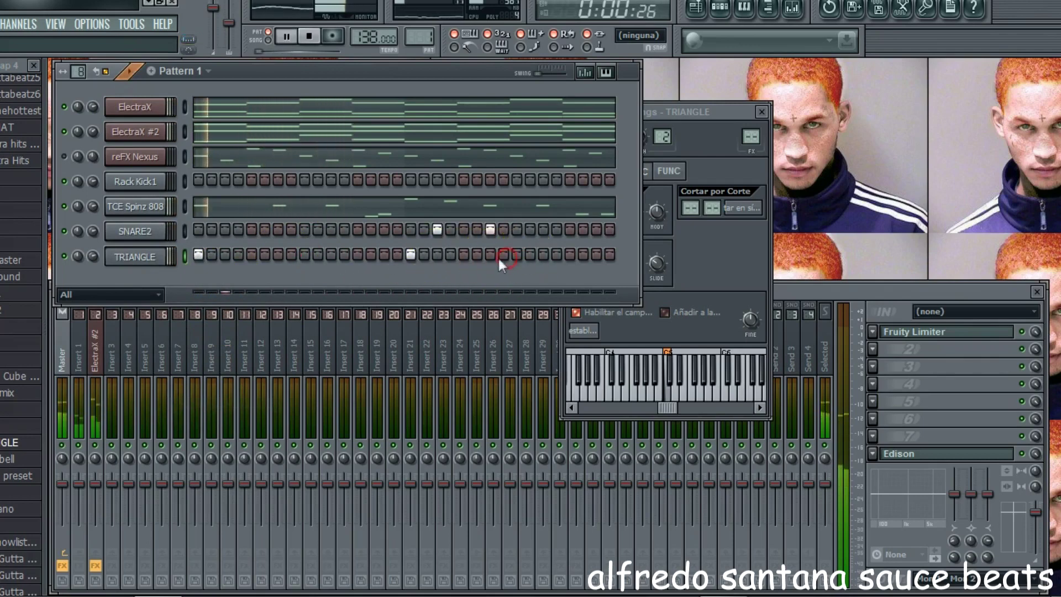
click(513, 258)
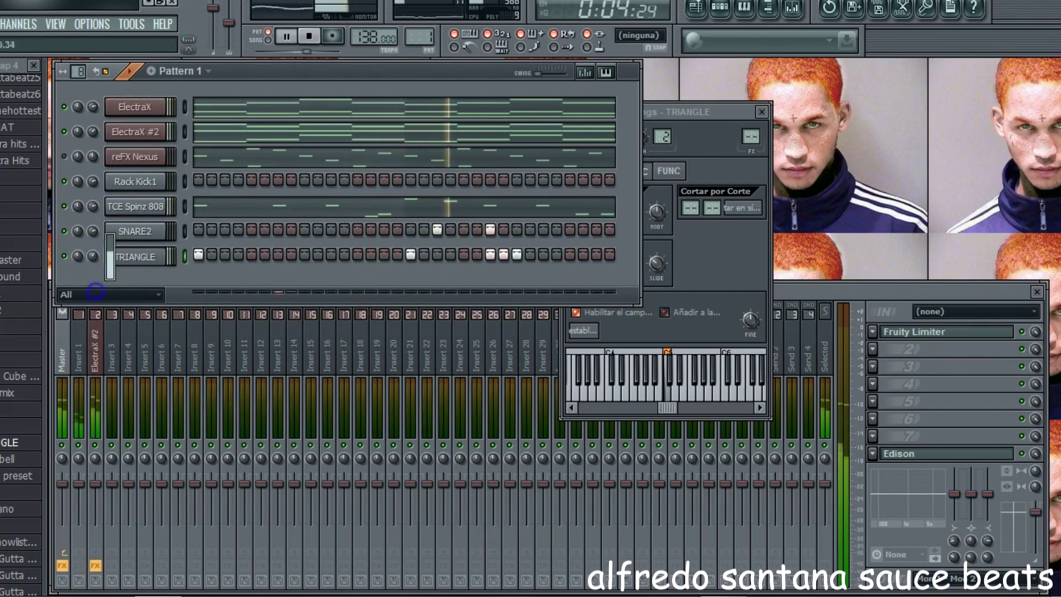
- Set TRIANGLE's root note to A#4
click(130, 257)
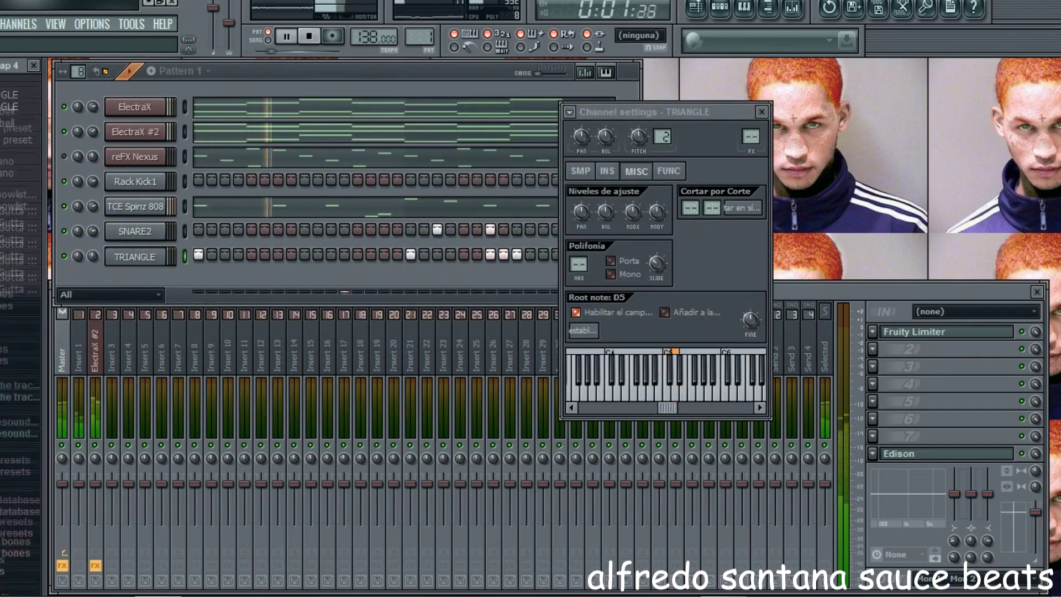
click(580, 379)
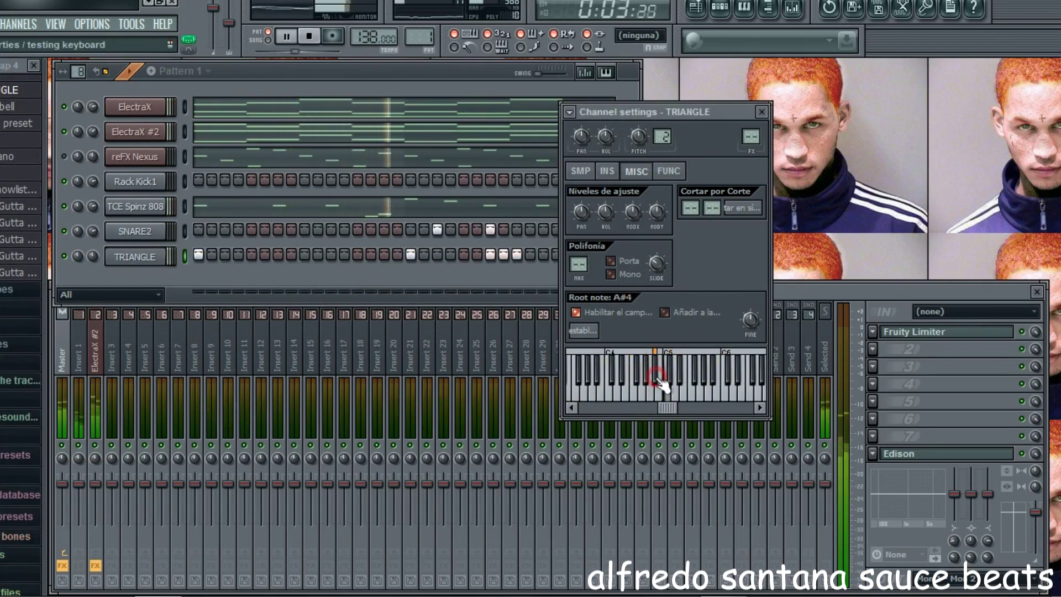
- Add the Official Trap Snares (8) sample as a new channel with hits on steps 9, 15 and 25
click(14, 307)
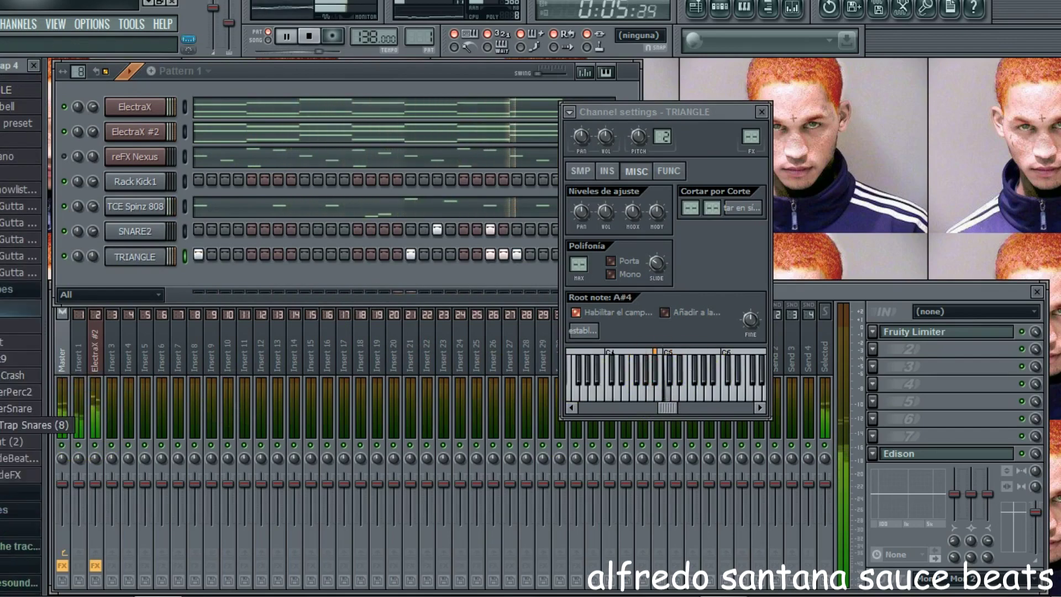
drag(124, 309, 171, 283)
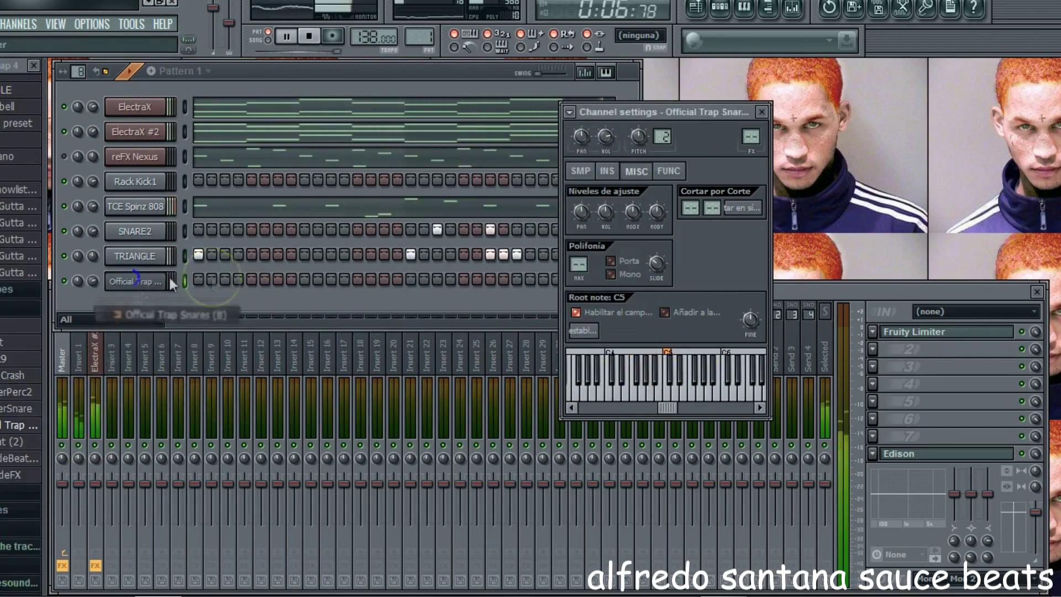
click(305, 280)
click(382, 281)
click(516, 281)
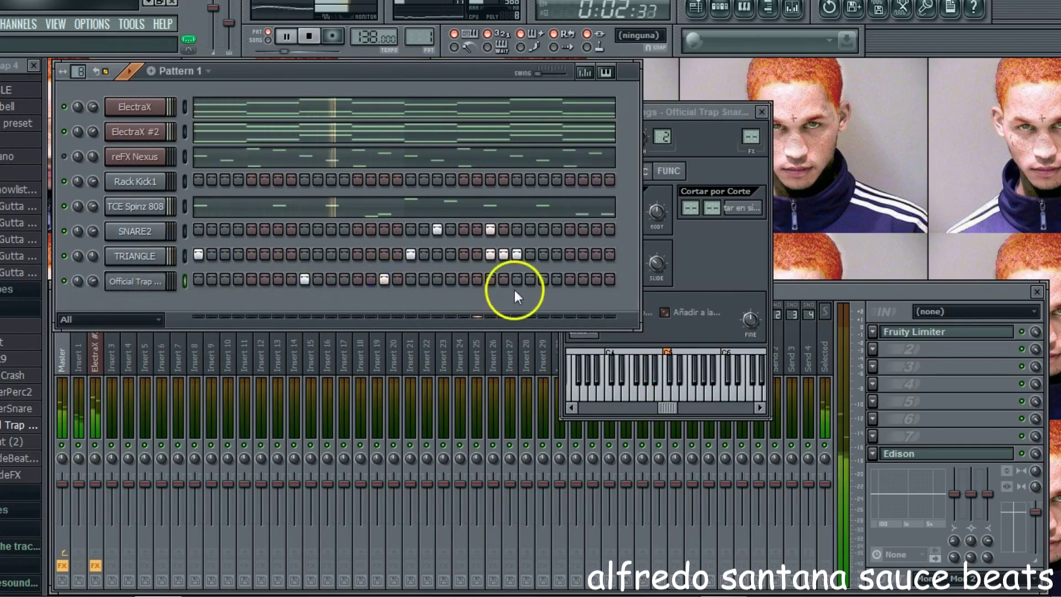
- Set the Official Trap Snares (8) root note to E5 and remove its hit on step 15
click(141, 285)
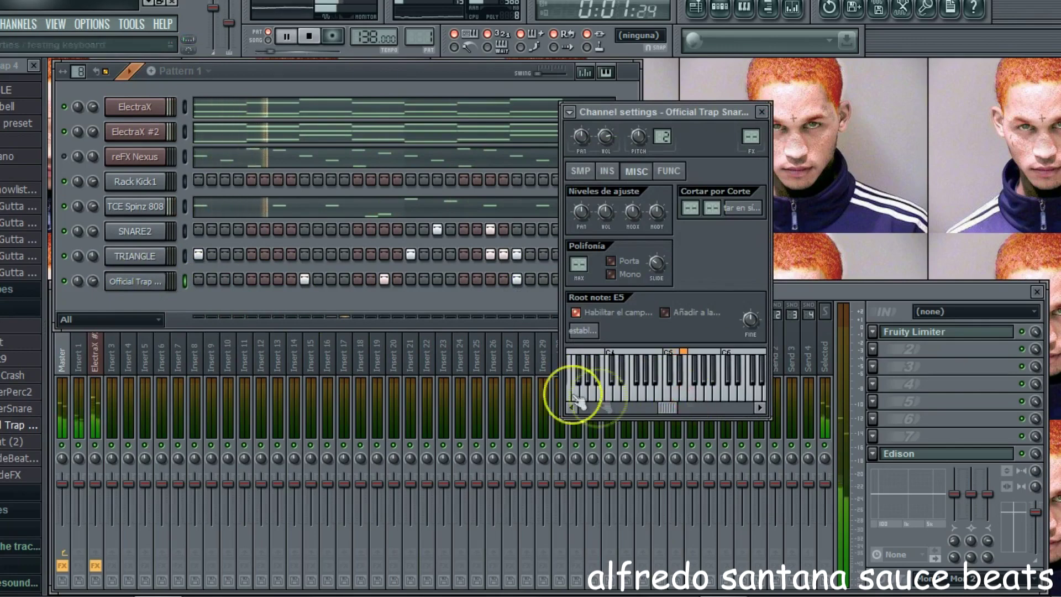
click(384, 280)
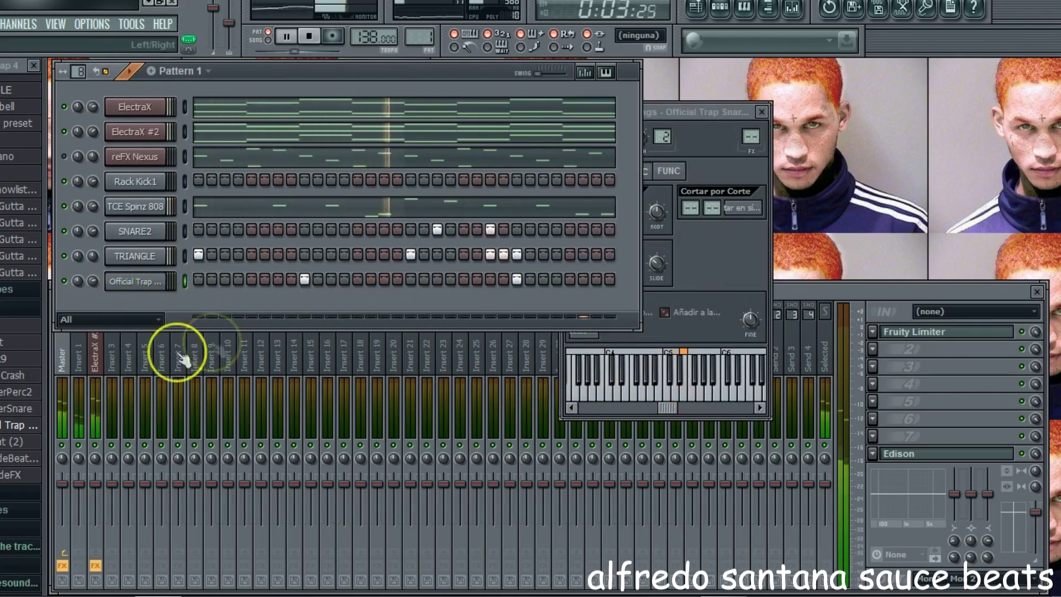
- Browse the drumkit folders and expand the one holding the Mafia sample folders
click(1, 65)
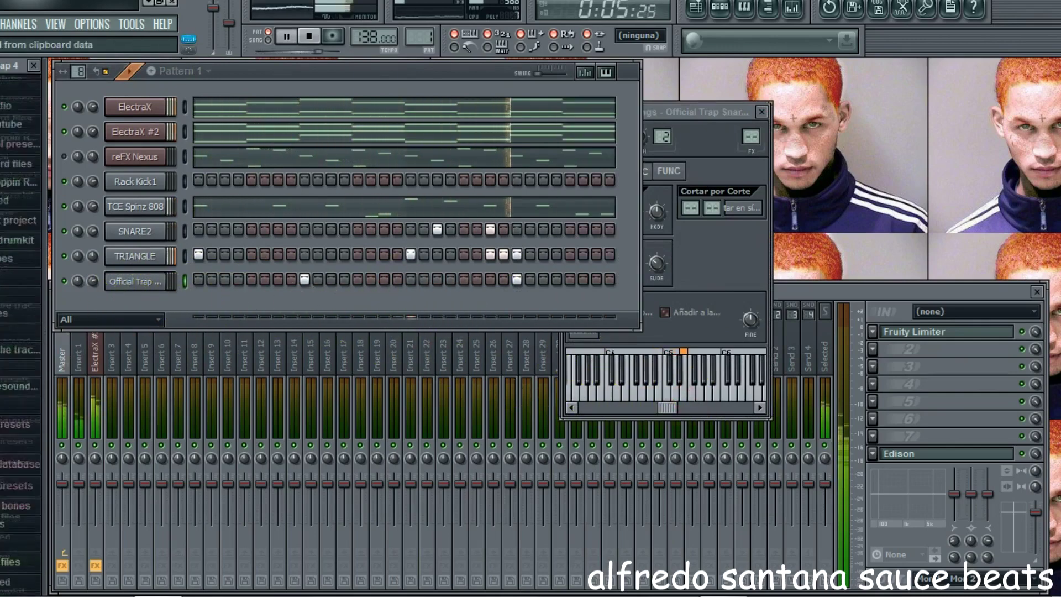
scroll(22, 264, down, 4)
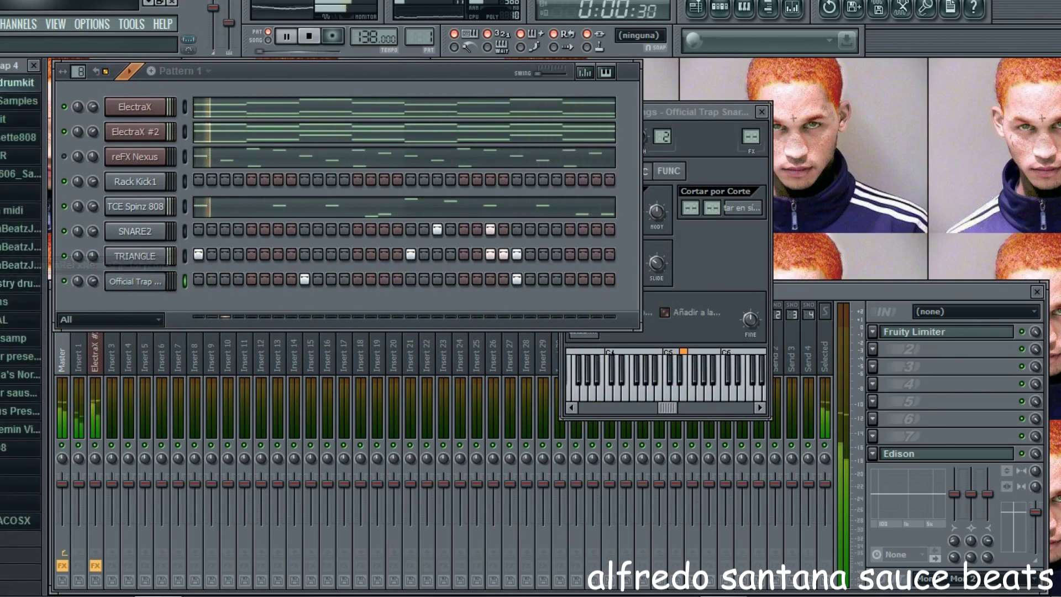
scroll(22, 301, down, 5)
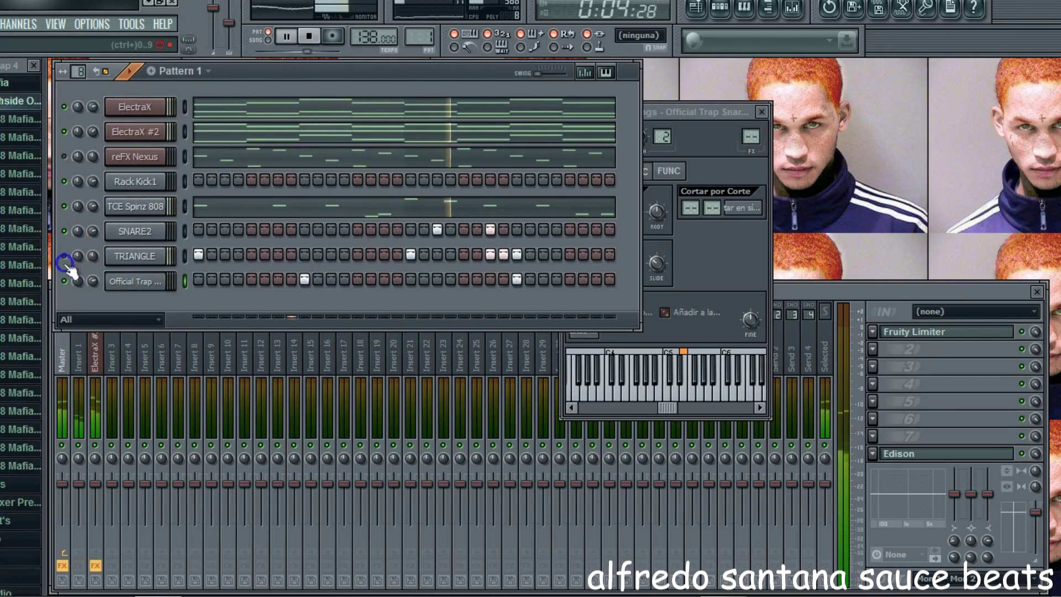
- Set TRIANGLE's root note to B4 and unmute the channel
click(135, 256)
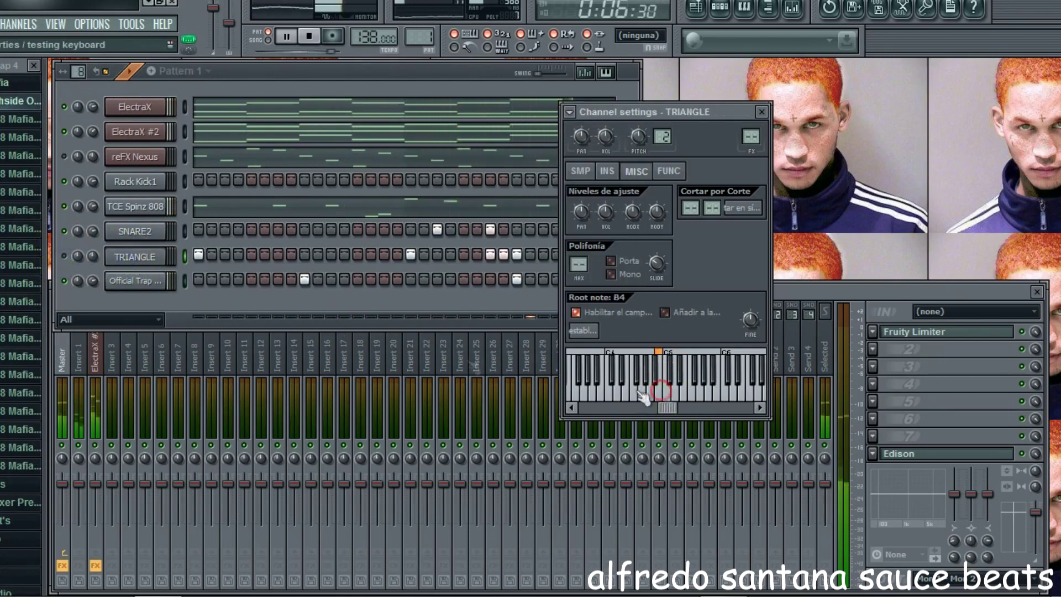
click(65, 257)
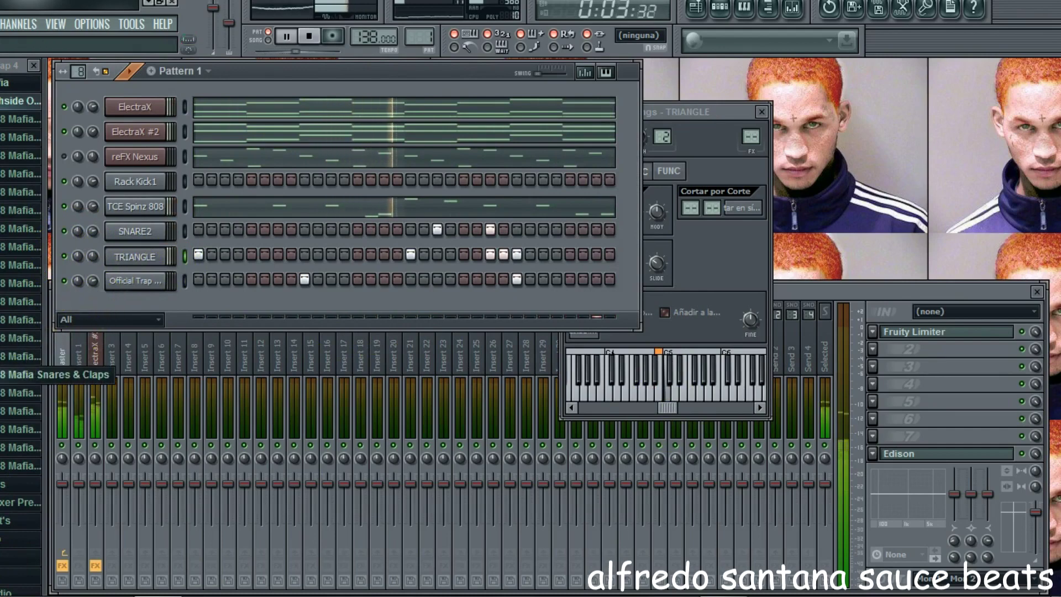
- Add DDB Clap 2 from the Mafia Snares & Claps folder as a new channel with hits on steps 9 and 25
click(37, 374)
drag(25, 102, 121, 303)
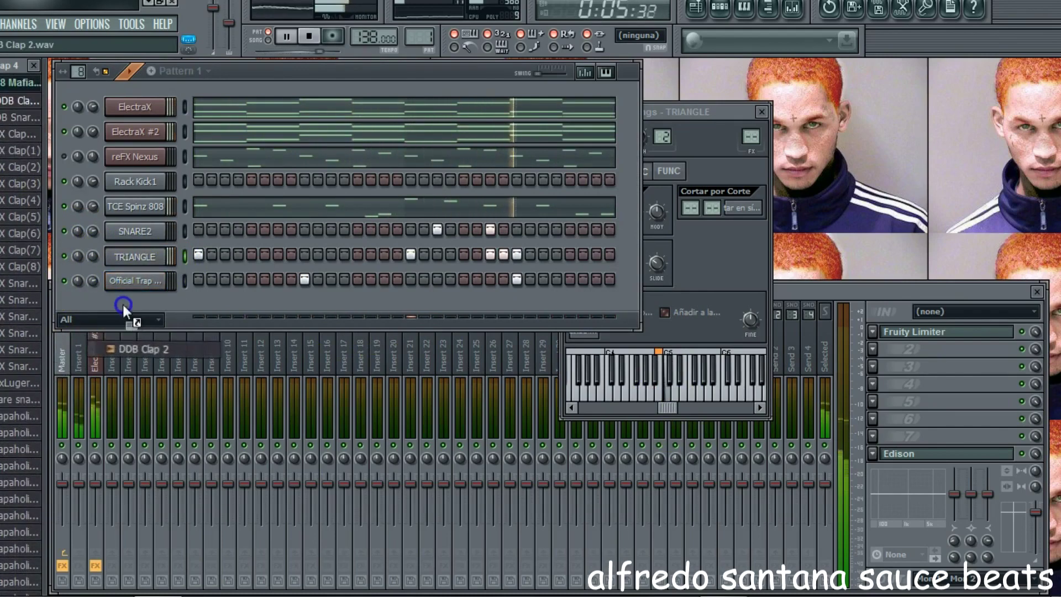
click(305, 302)
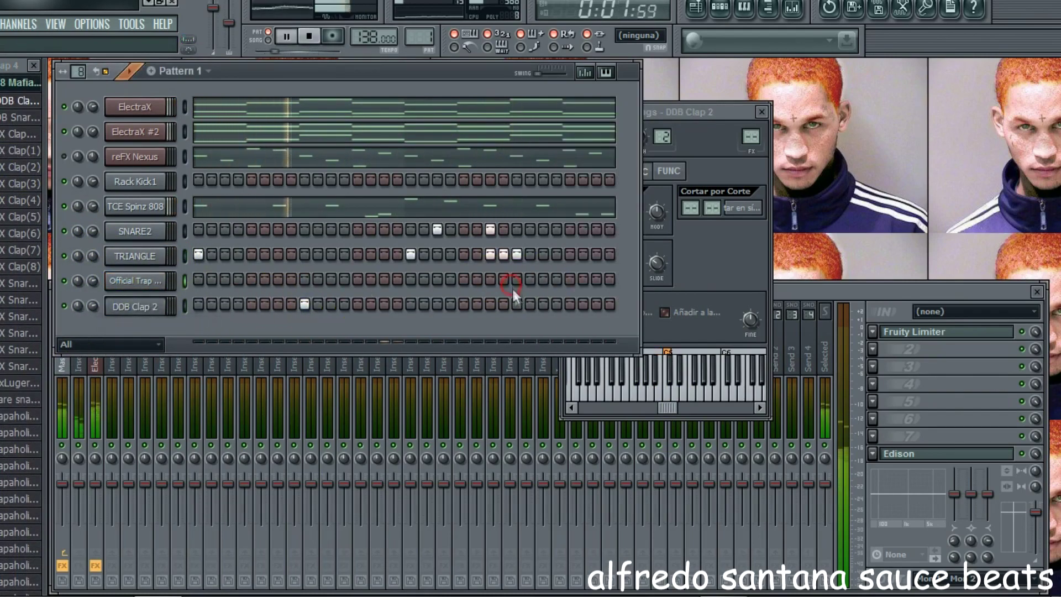
click(516, 304)
click(318, 280)
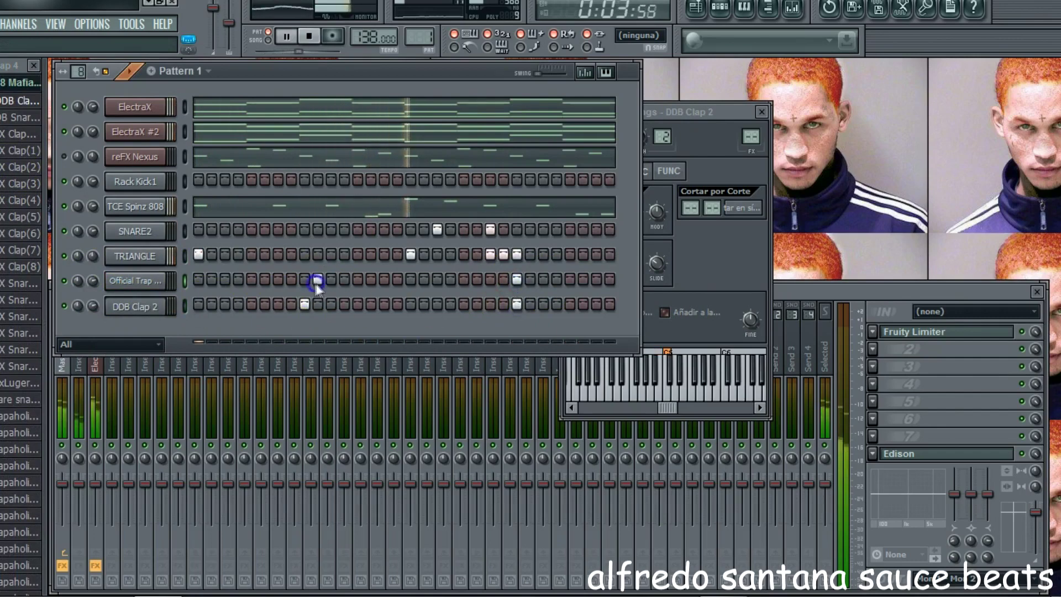
- Set DDB Clap 2's root note to D5
click(130, 307)
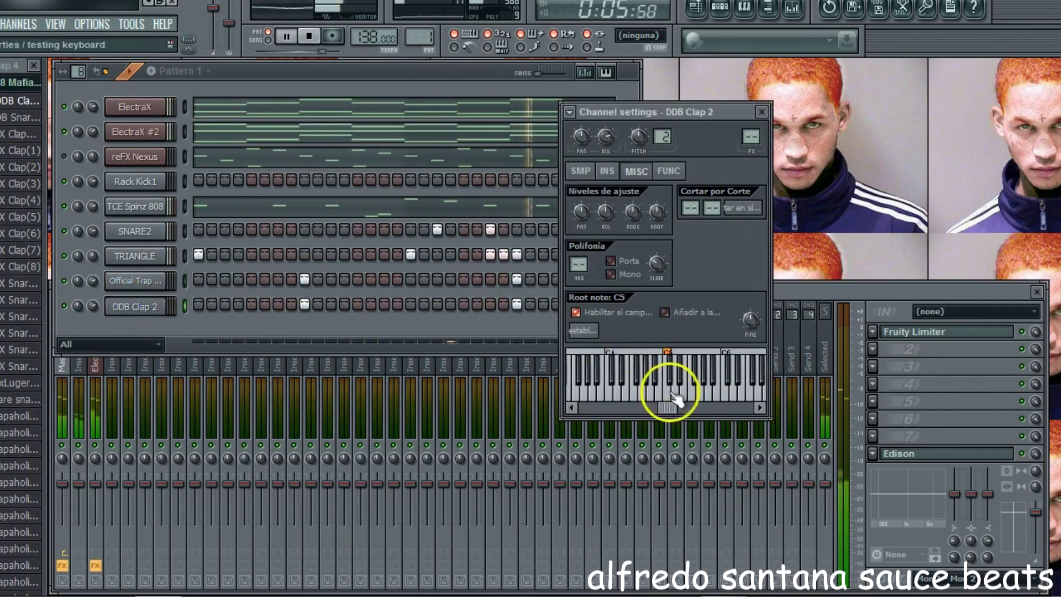
right_click(73, 259)
click(113, 311)
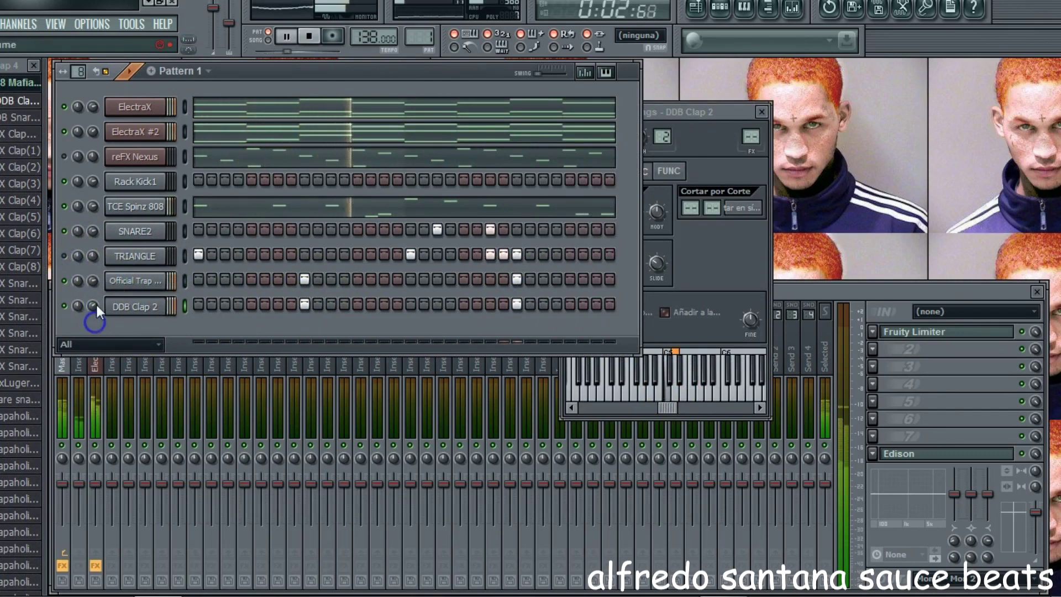
- Mute and unmute the ElectraX, reFX Nexus and TRIANGLE channels to compare the parts during playback
click(66, 156)
click(63, 109)
click(117, 210)
click(66, 256)
click(144, 186)
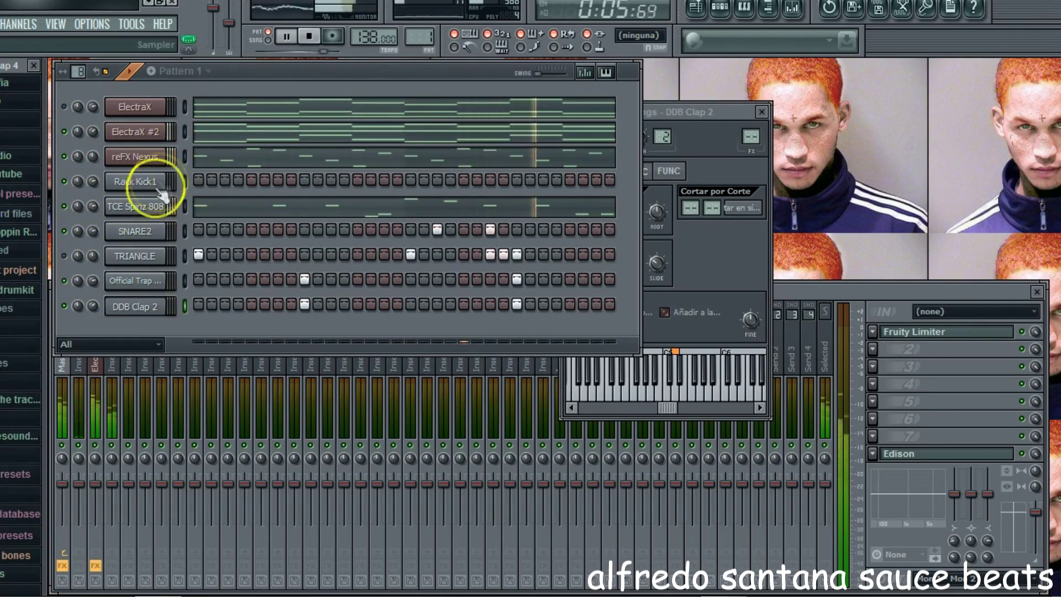
- Copy the TCE Spinz 808 note pattern and paste it into the Rack Kick1 channel
right_click(165, 198)
mouse_move(237, 303)
click(310, 318)
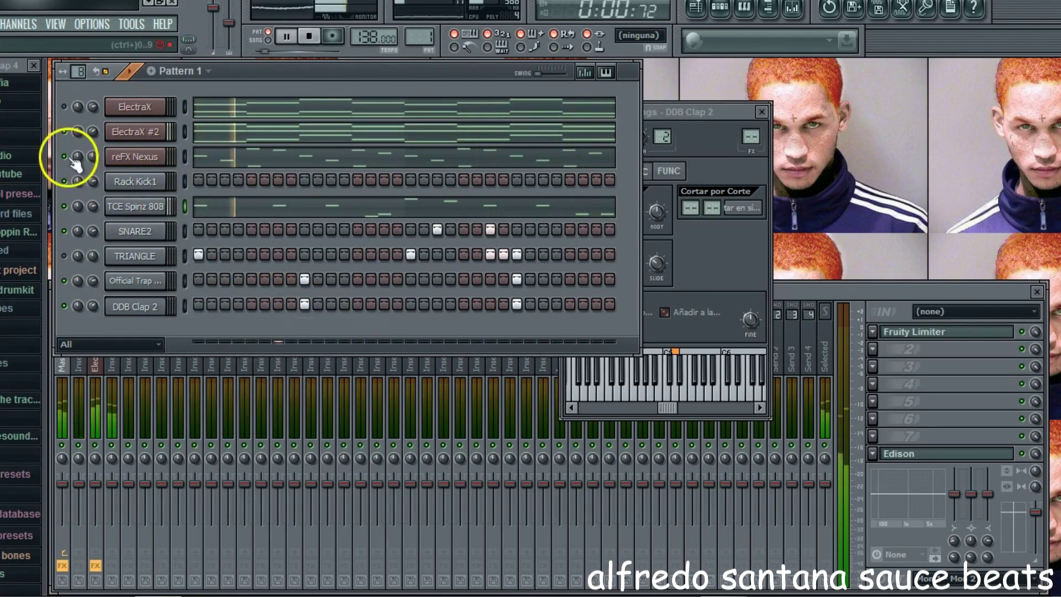
right_click(165, 178)
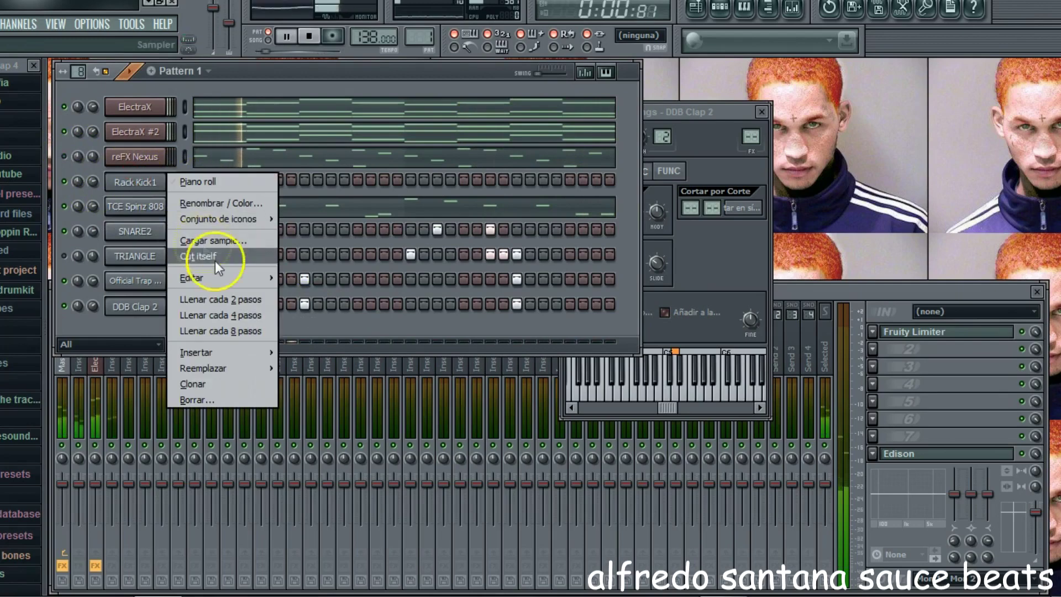
mouse_move(229, 276)
click(304, 310)
- In Rack Kick1's piano roll, select all the C#5 notes and lower them to C5
click(235, 177)
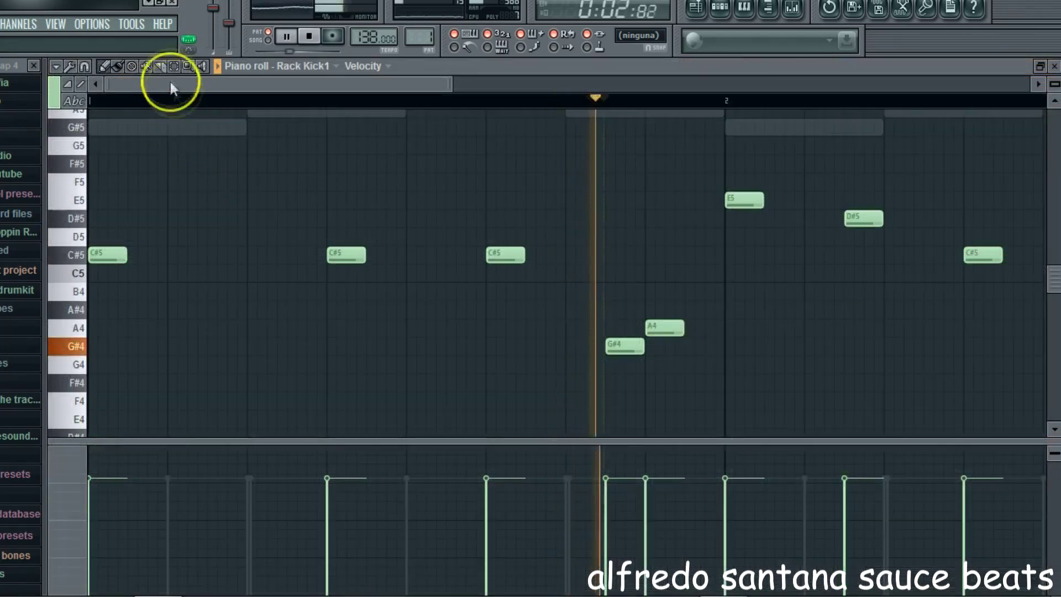
right_click(68, 256)
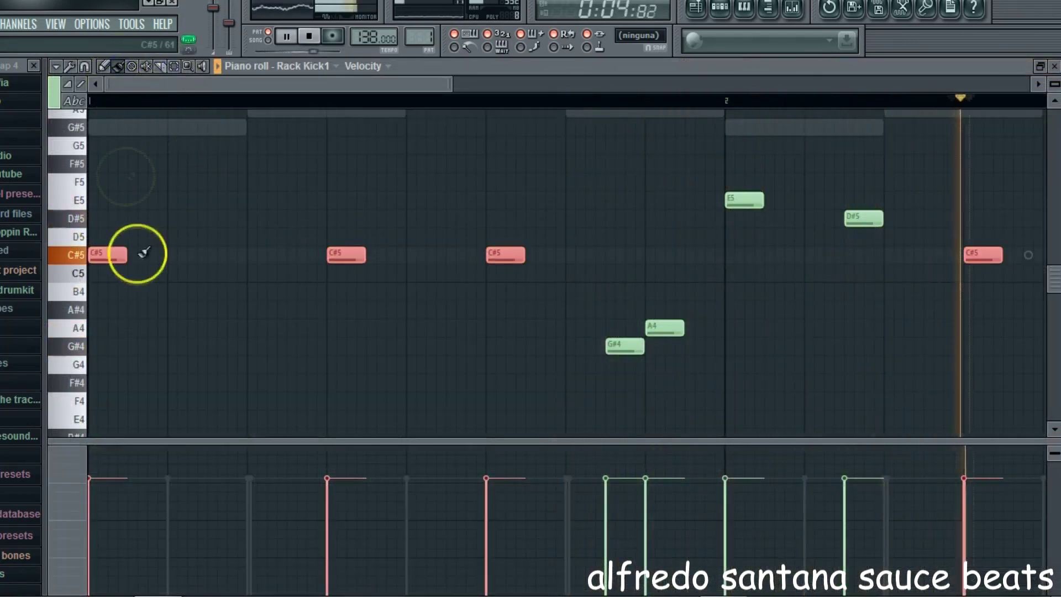
drag(107, 254, 107, 273)
- Raise all of Rack Kick1's G#4 and A4 notes by four semitones to C5 and C#5
drag(177, 81, 287, 102)
drag(75, 329, 75, 347)
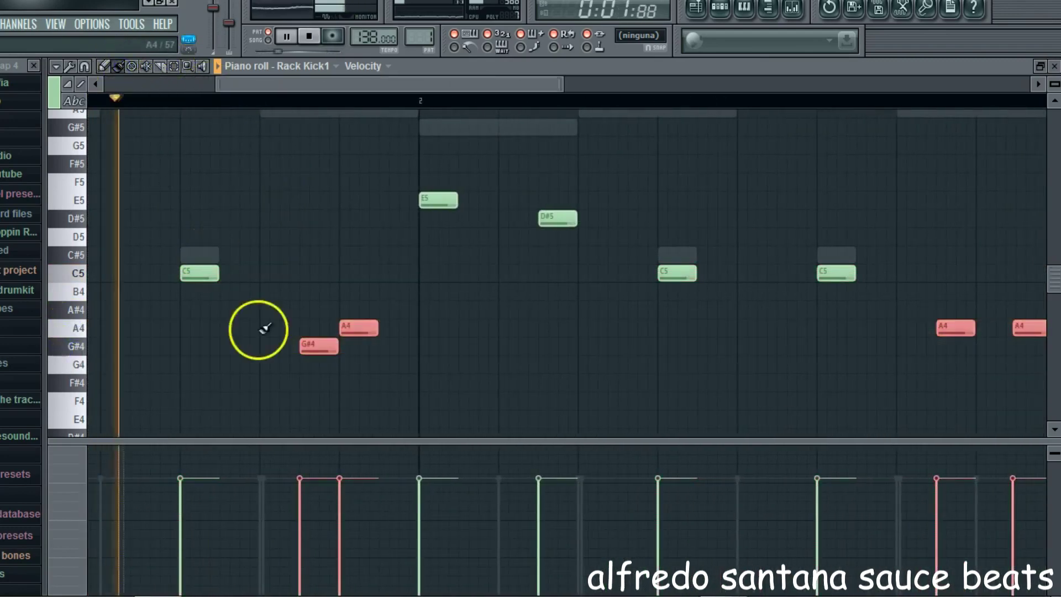
drag(317, 349, 318, 272)
drag(316, 102, 389, 94)
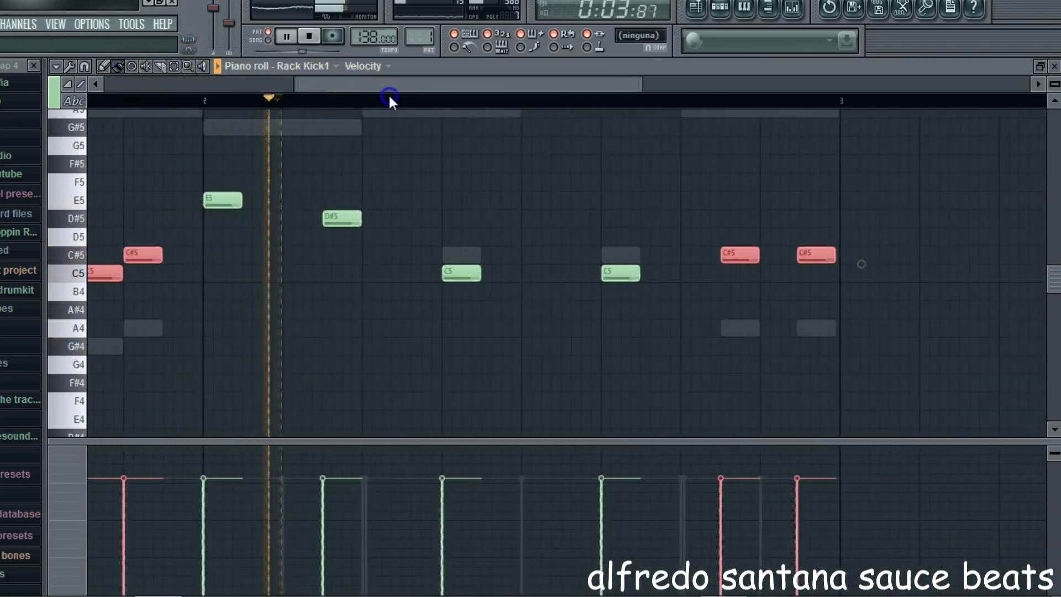
click(612, 194)
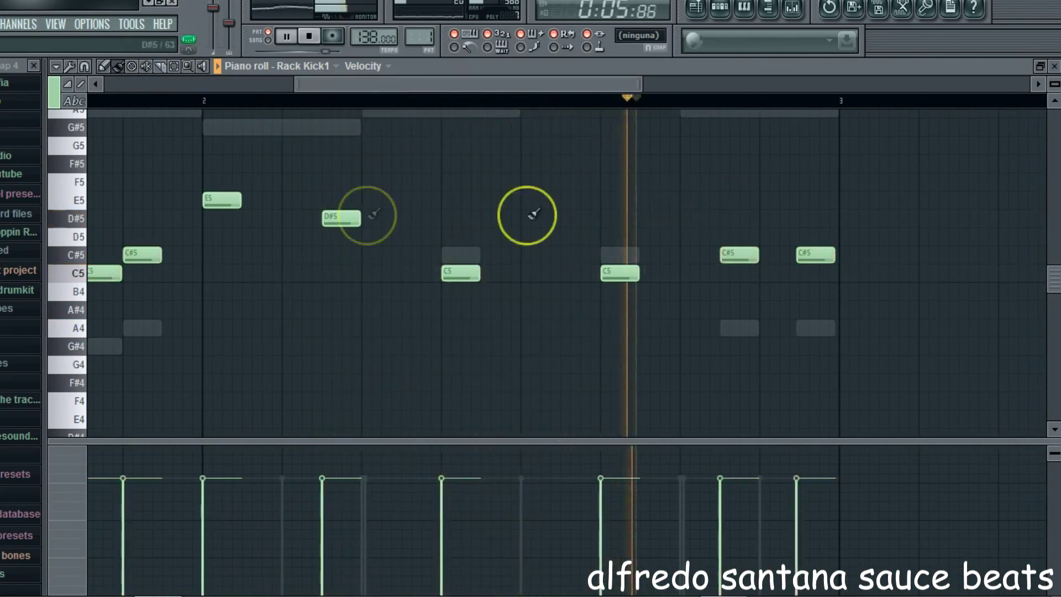
- Move the remaining E5, D#5 and C#5 notes of Rack Kick1 to C5 and close the piano roll
drag(228, 203, 227, 278)
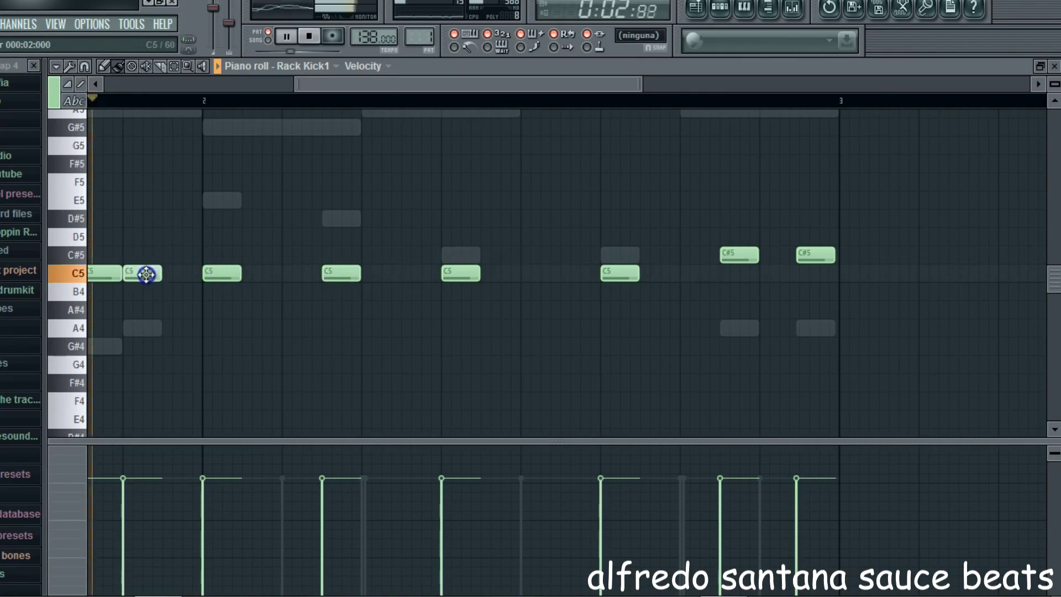
drag(736, 254, 737, 273)
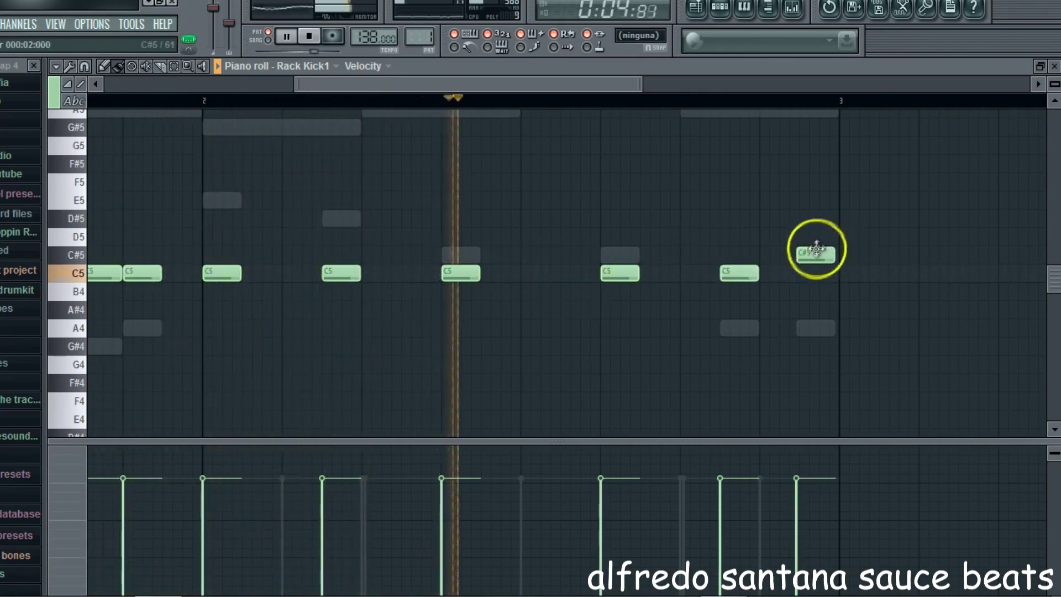
drag(816, 250, 816, 272)
click(1054, 65)
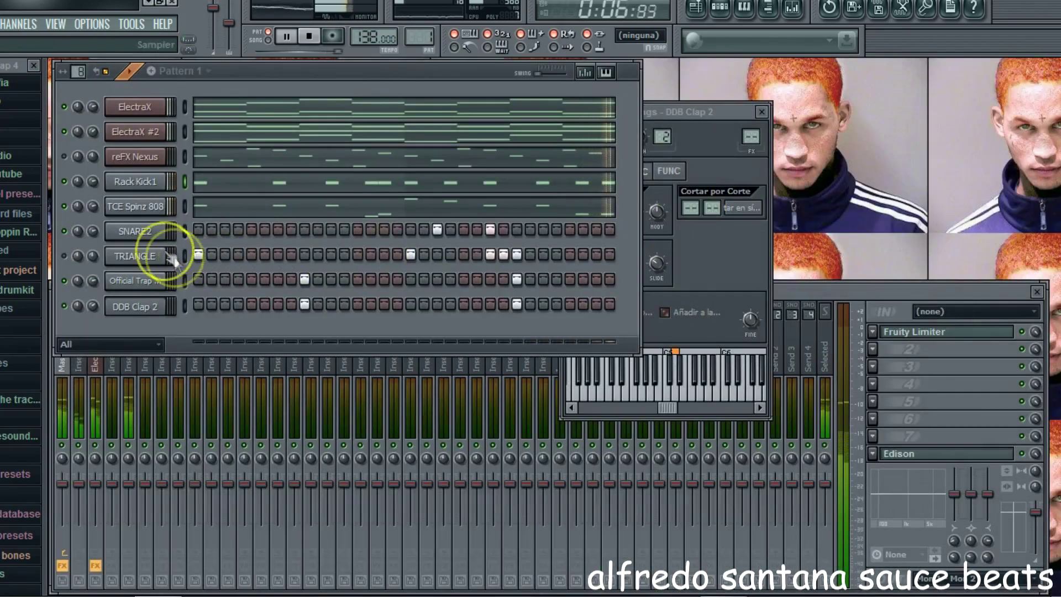
- Review the TCE Spinz 808 notes leading up to bar 3 in the piano roll
click(214, 208)
drag(214, 85, 521, 149)
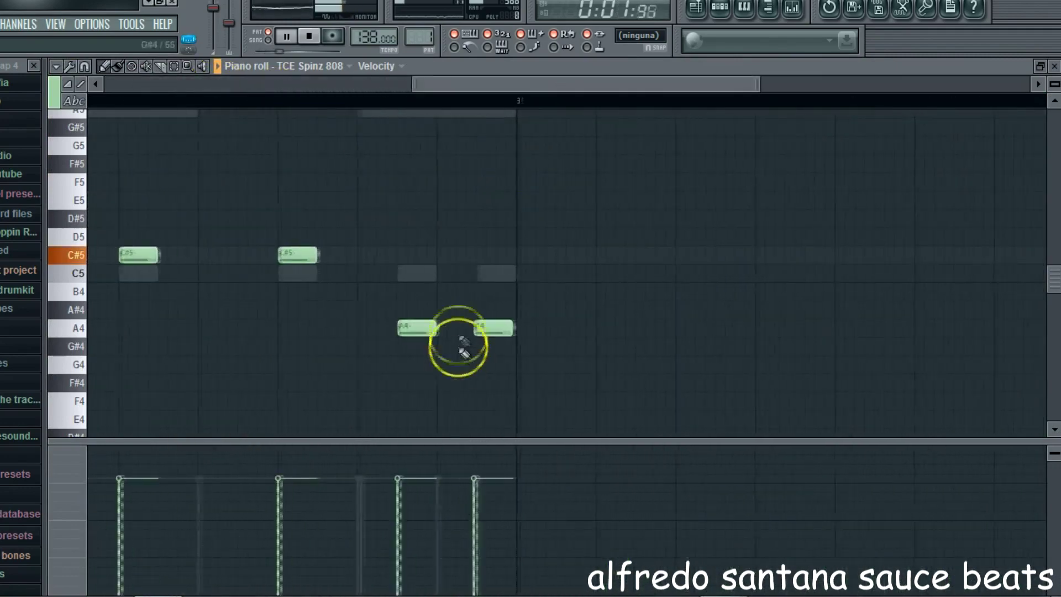
click(495, 343)
click(1054, 66)
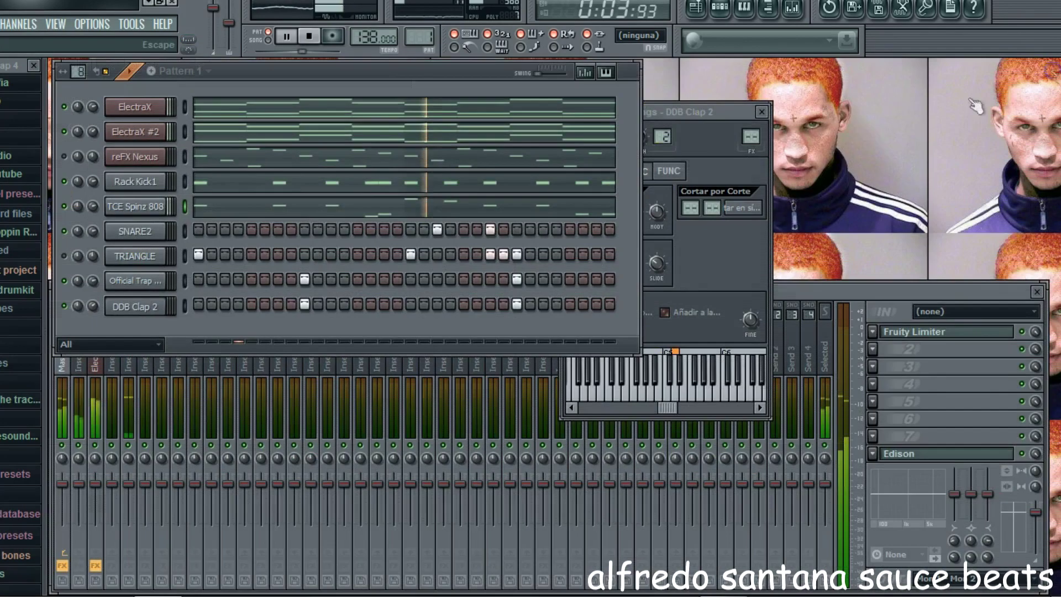
- Assign TCE Spinz 808 to free mixer track 5 and load Fruity Parametric EQ 2 in its first effect slot
click(166, 205)
click(569, 113)
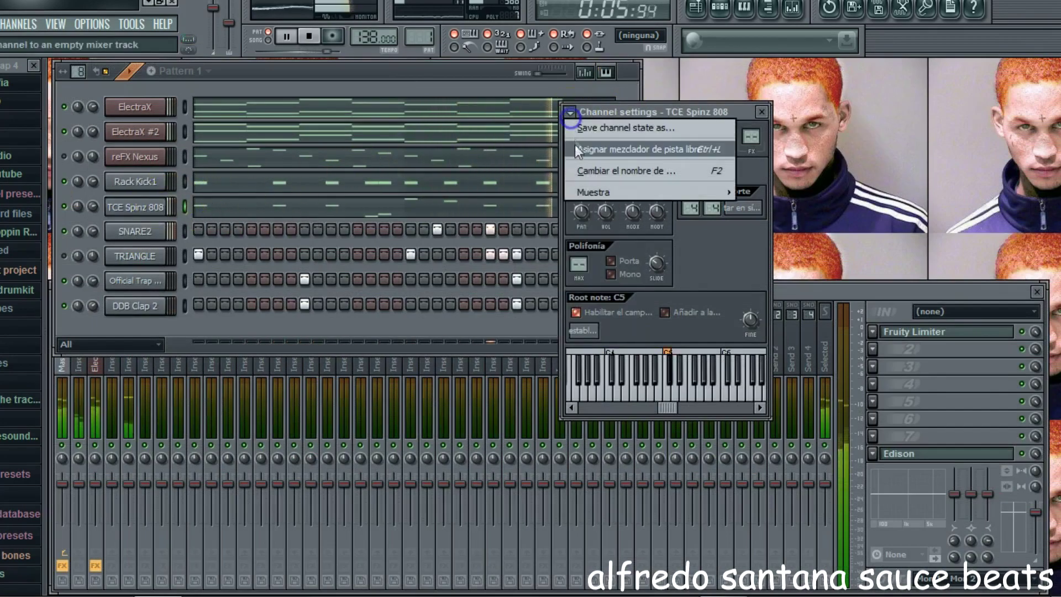
click(575, 145)
click(873, 323)
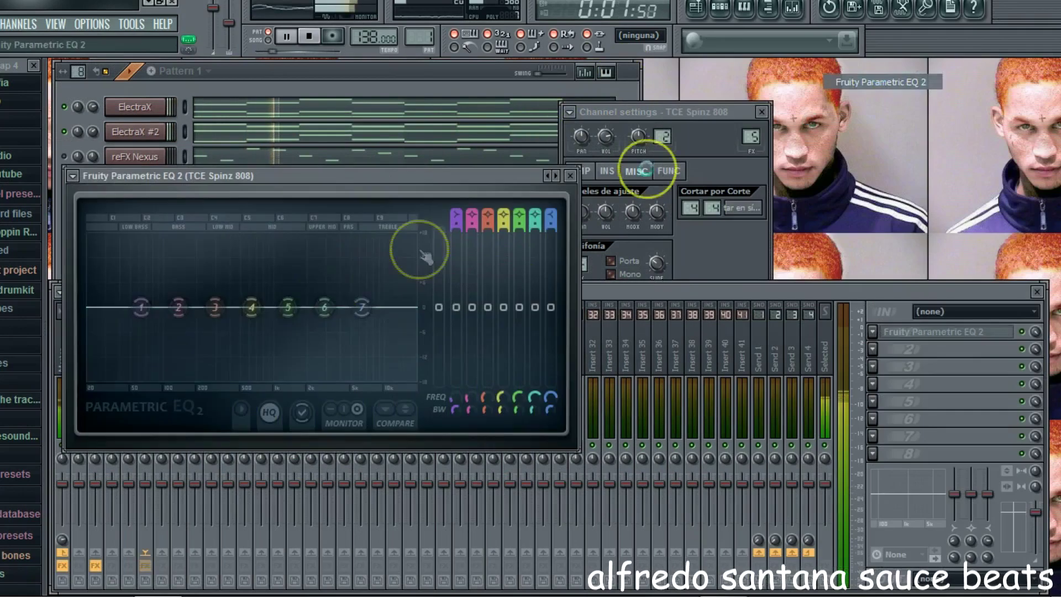
click(878, 81)
- In the TCE Spinz 808 equalizer, boost the lows with band 1 and raise band 2 at about 90 Hz
drag(160, 307, 91, 247)
right_click(114, 273)
click(148, 289)
drag(143, 308, 272, 277)
drag(179, 306, 158, 289)
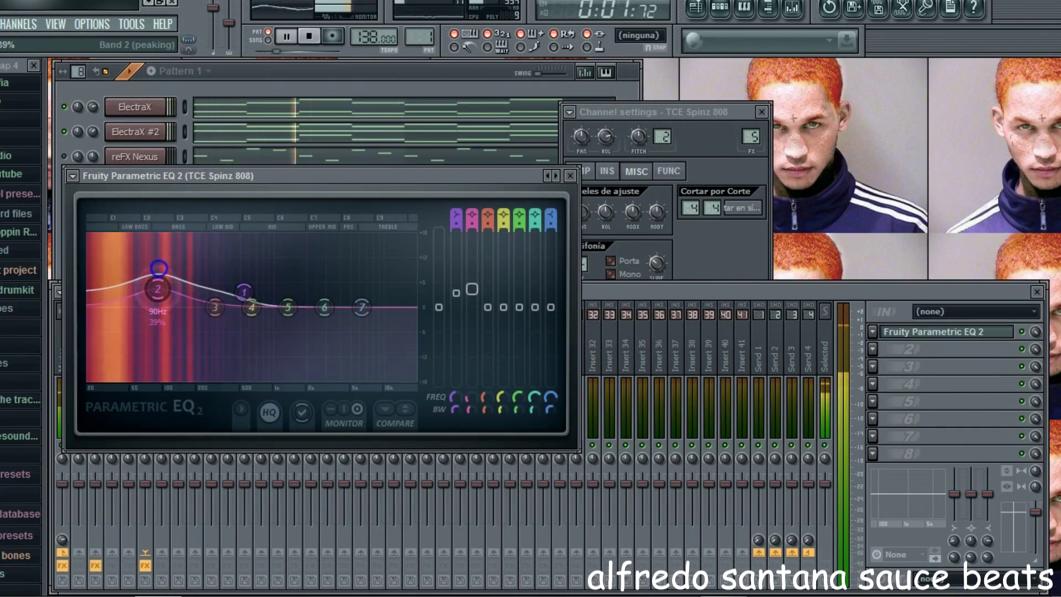
- Unmute the TRIANGLE channel and clear its hits on steps 23 to 25
click(280, 160)
click(64, 256)
click(15, 289)
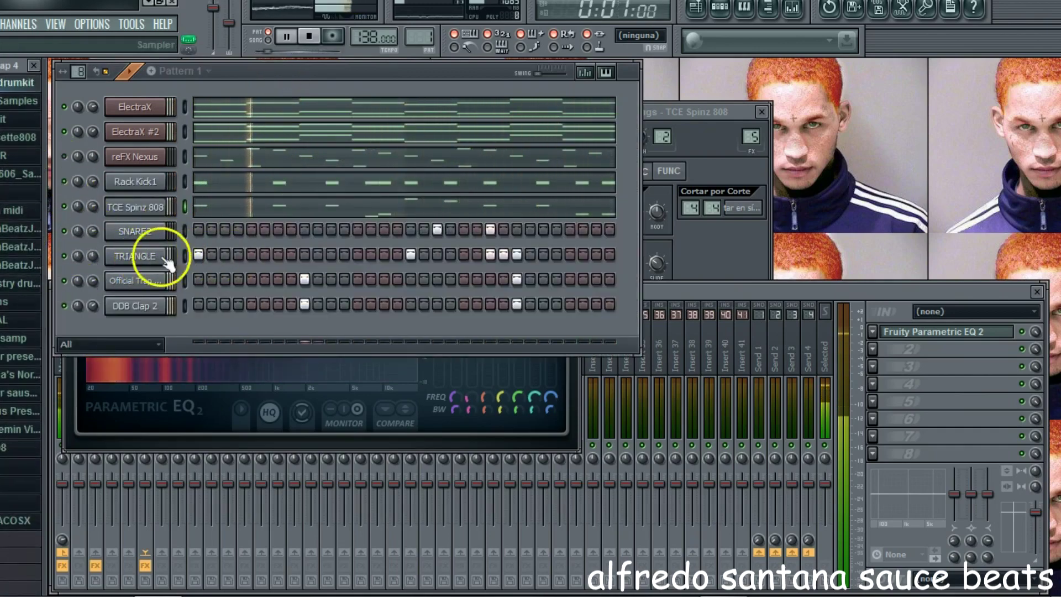
drag(500, 256, 485, 256)
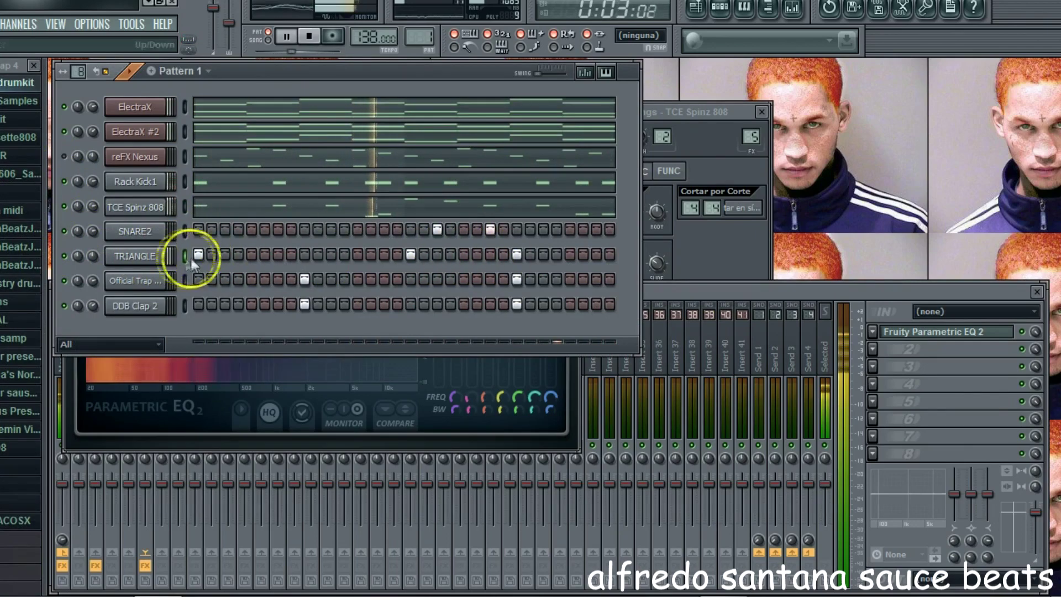
- Set TRIANGLE's root note to C5 and place hits on steps 23 and 25
click(152, 256)
click(151, 256)
click(152, 256)
click(682, 409)
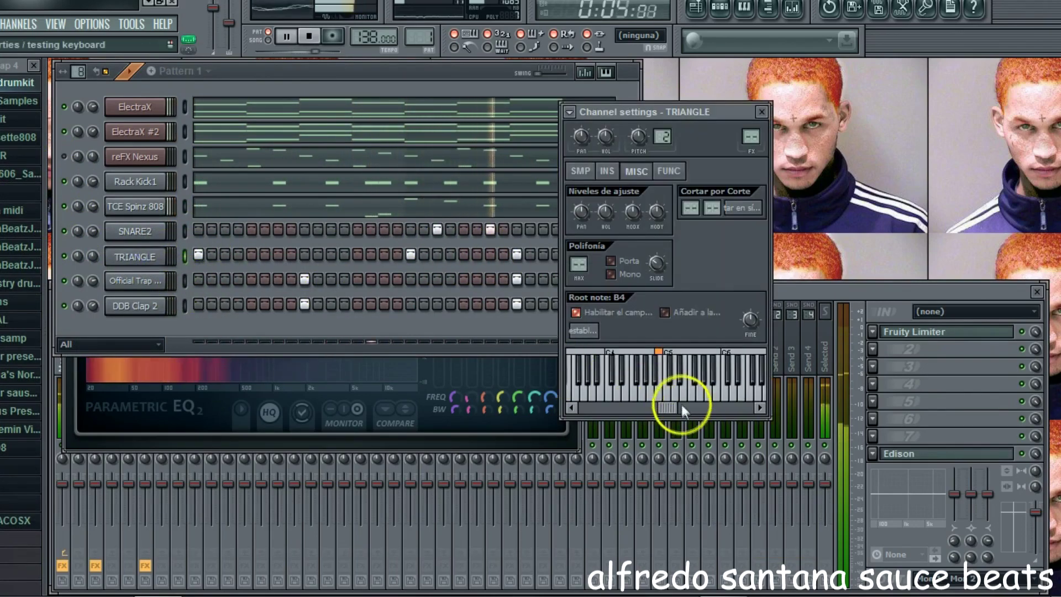
right_click(668, 389)
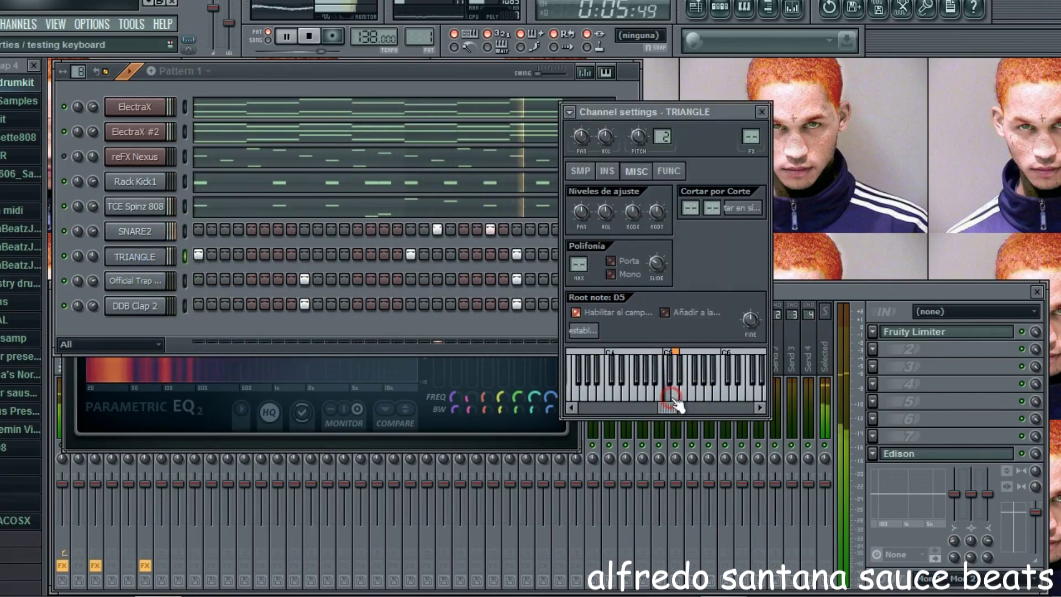
click(371, 346)
click(487, 256)
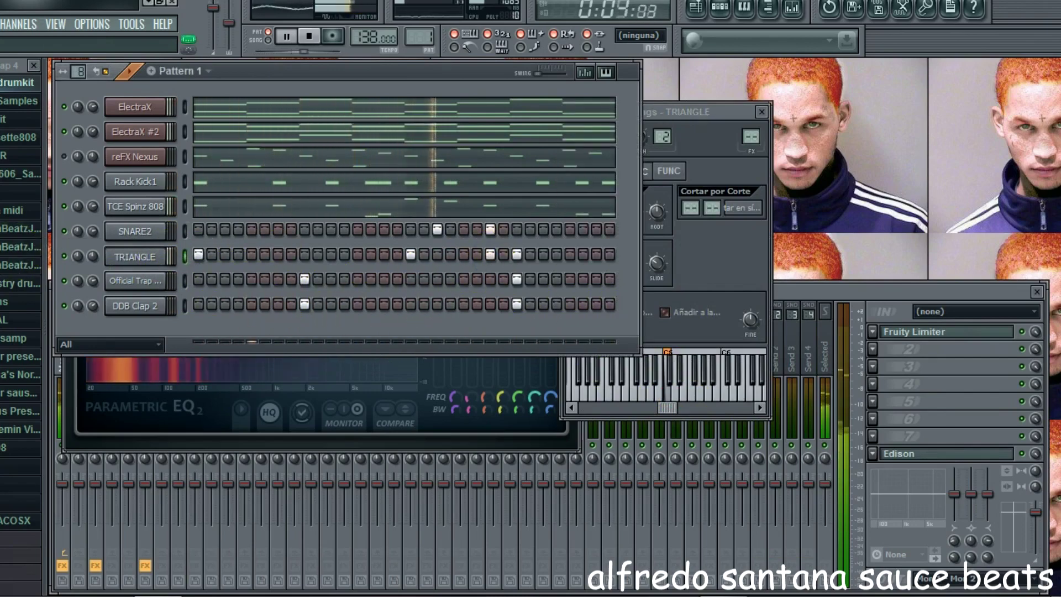
- Add the OPEN HAT sample from the drumkit as a new channel with hits on steps 5, 21 and 29
scroll(21, 331, down, 10)
drag(9, 418, 145, 333)
click(197, 330)
key(space)
right_click(240, 333)
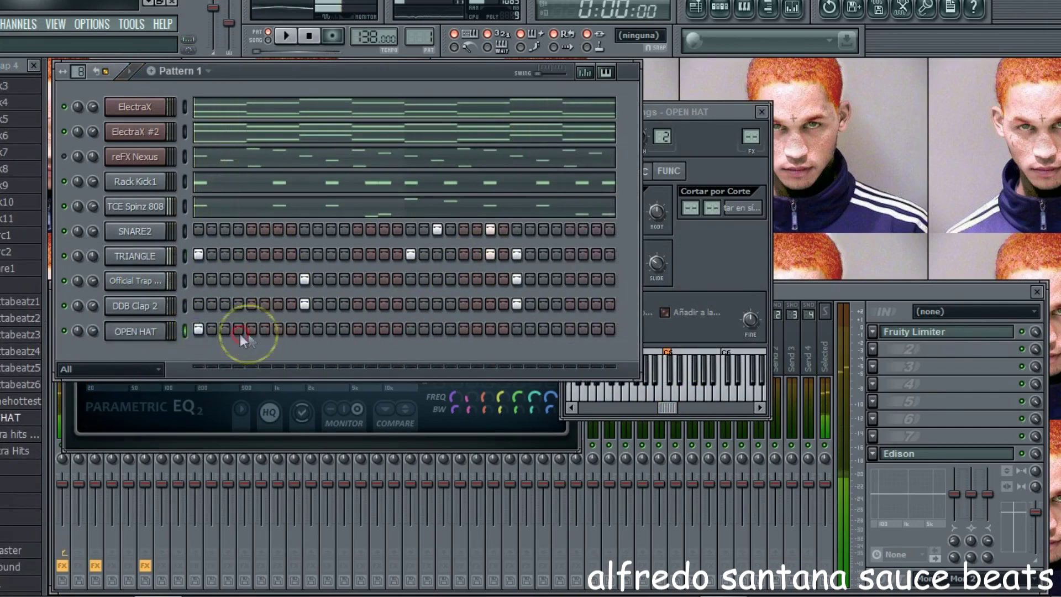
click(251, 329)
click(464, 329)
click(569, 329)
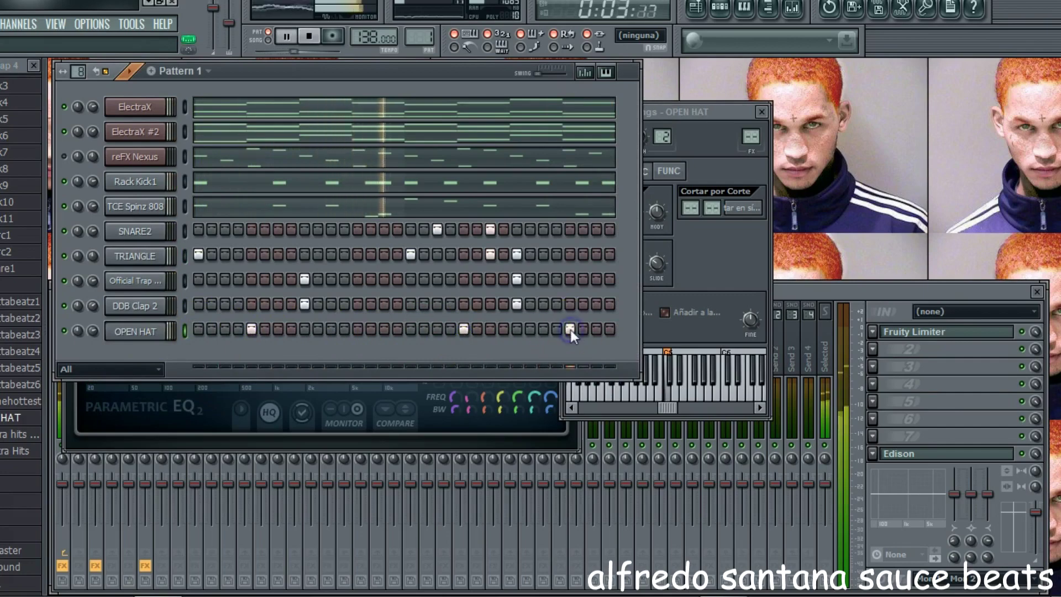
- Set OPEN HAT's root note to C#5 and switch the audible melody from ElectraX #2 to reFX Nexus
click(130, 331)
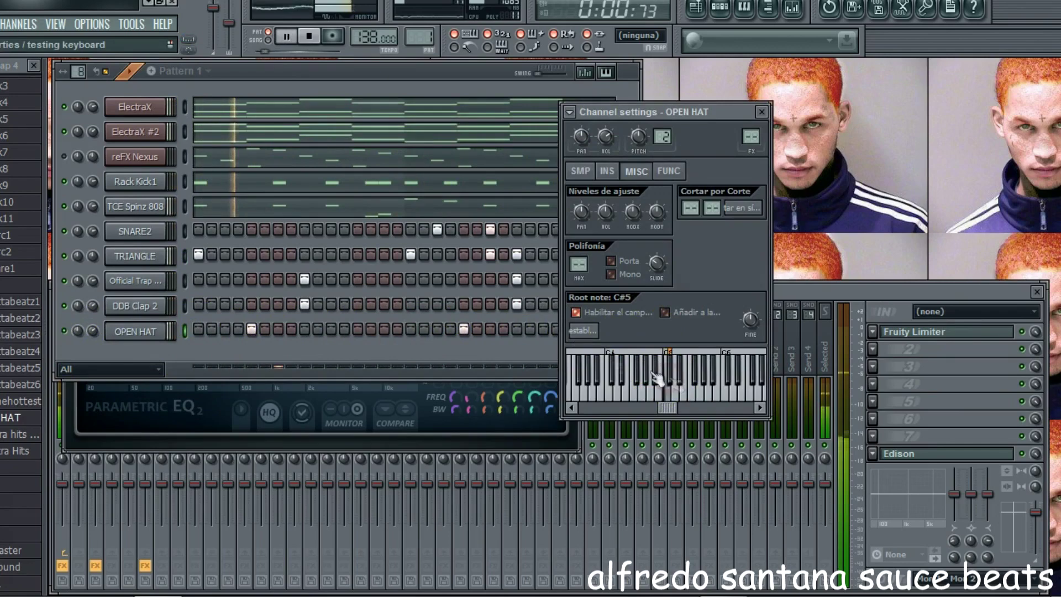
click(64, 132)
click(64, 157)
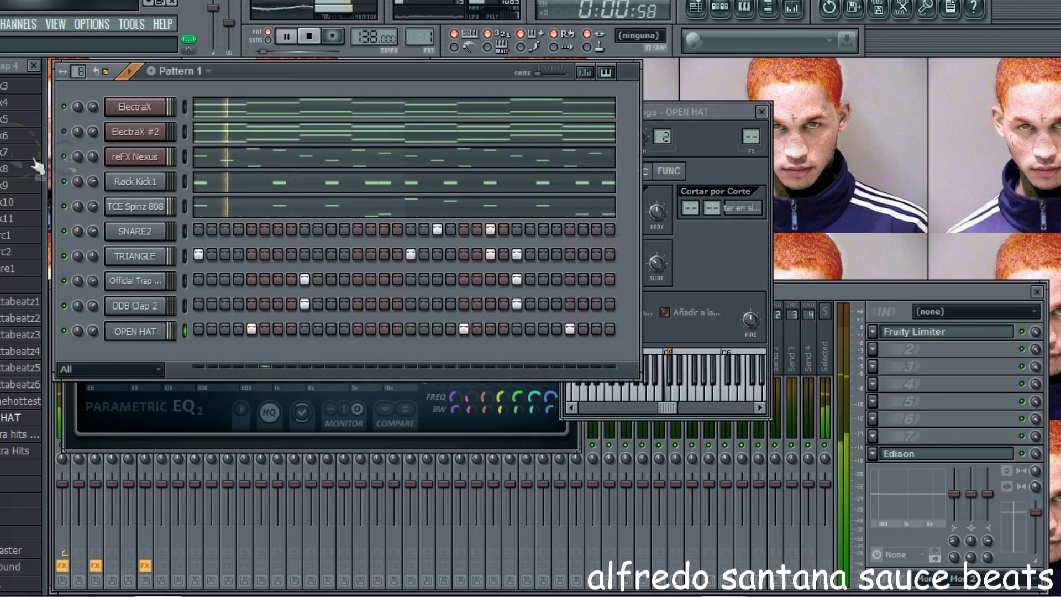
key(ctrl+Up)
- Adjust Rack Kick1's root note and assign the channel to free mixer track 4
click(135, 183)
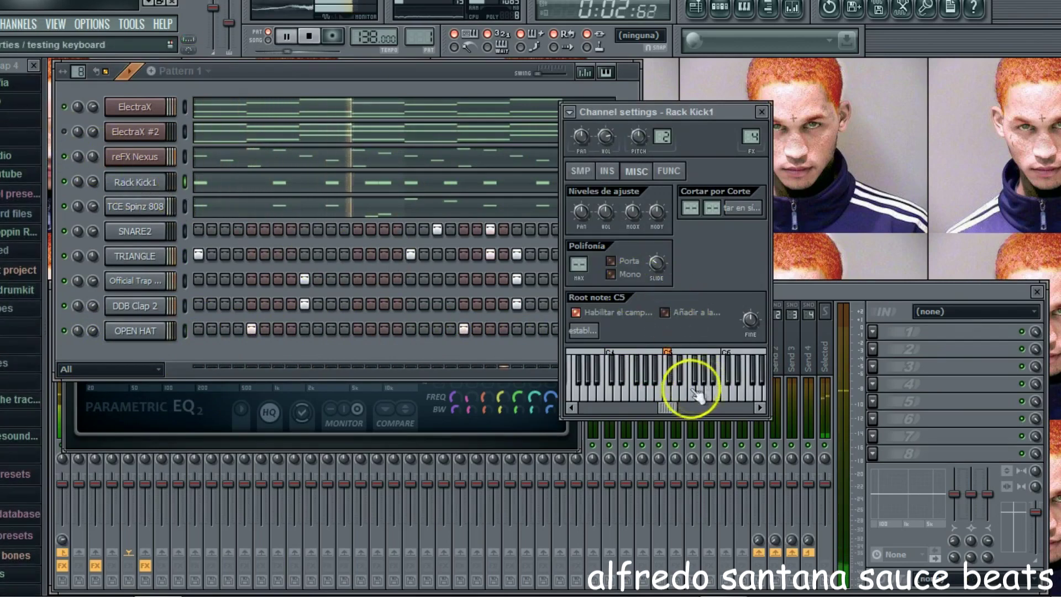
right_click(678, 392)
click(569, 112)
click(579, 149)
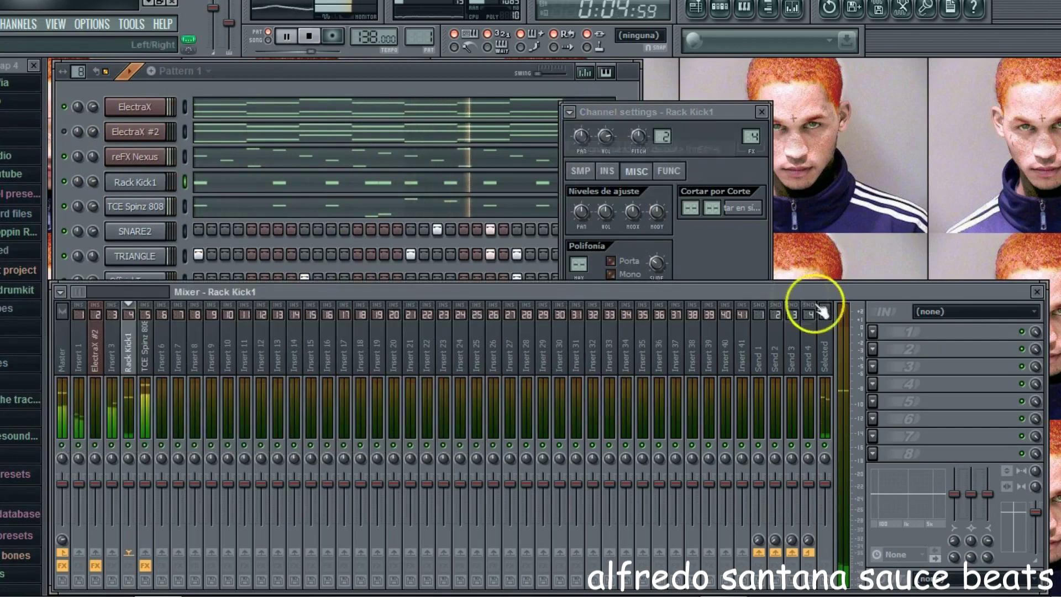
- Raise the volume fader of the Rack Kick1 mixer track slightly
click(873, 332)
click(333, 389)
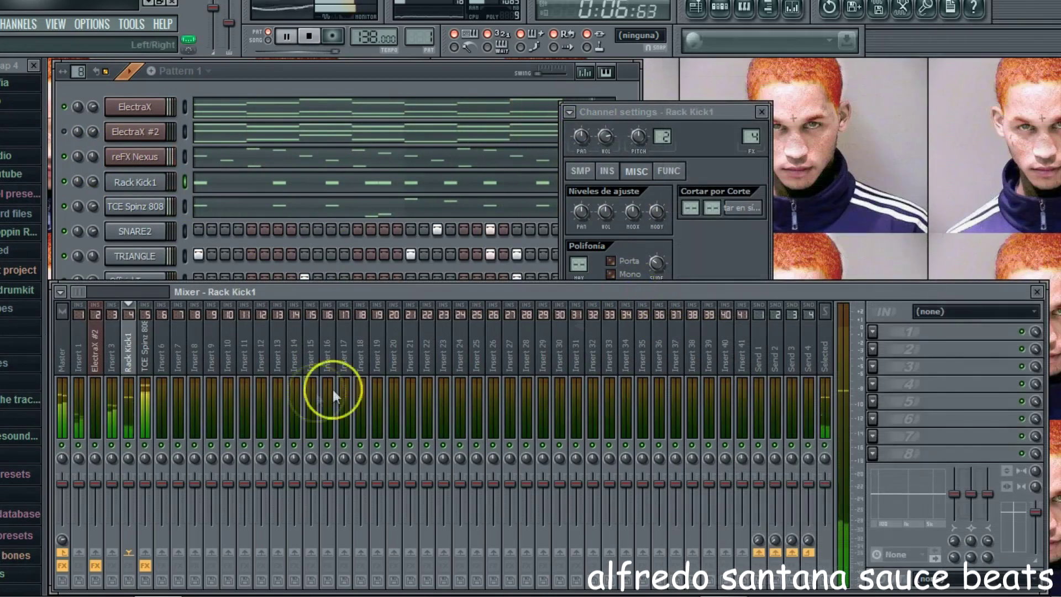
click(824, 445)
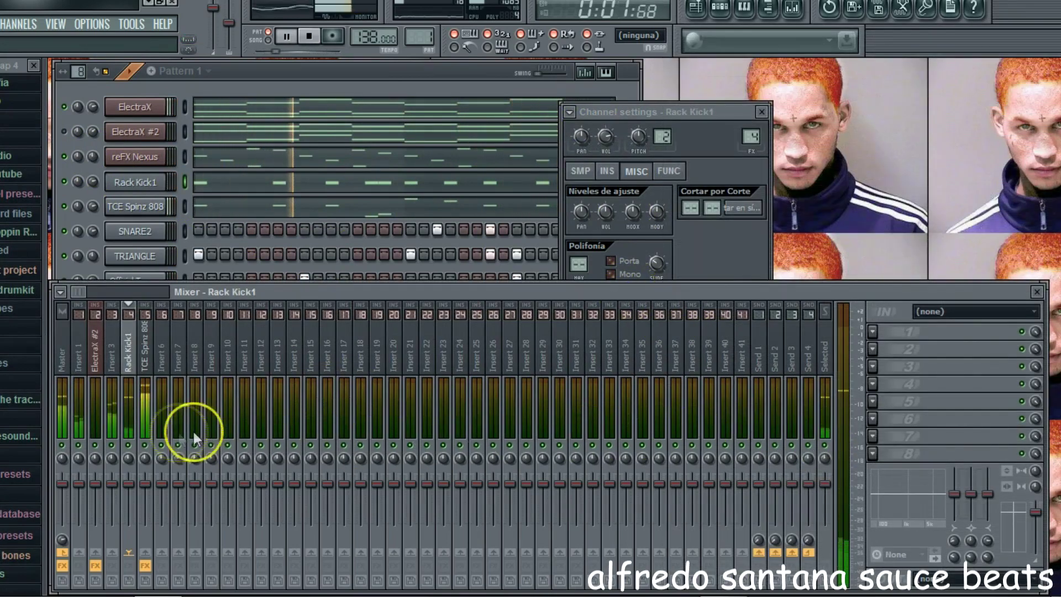
drag(133, 479, 133, 456)
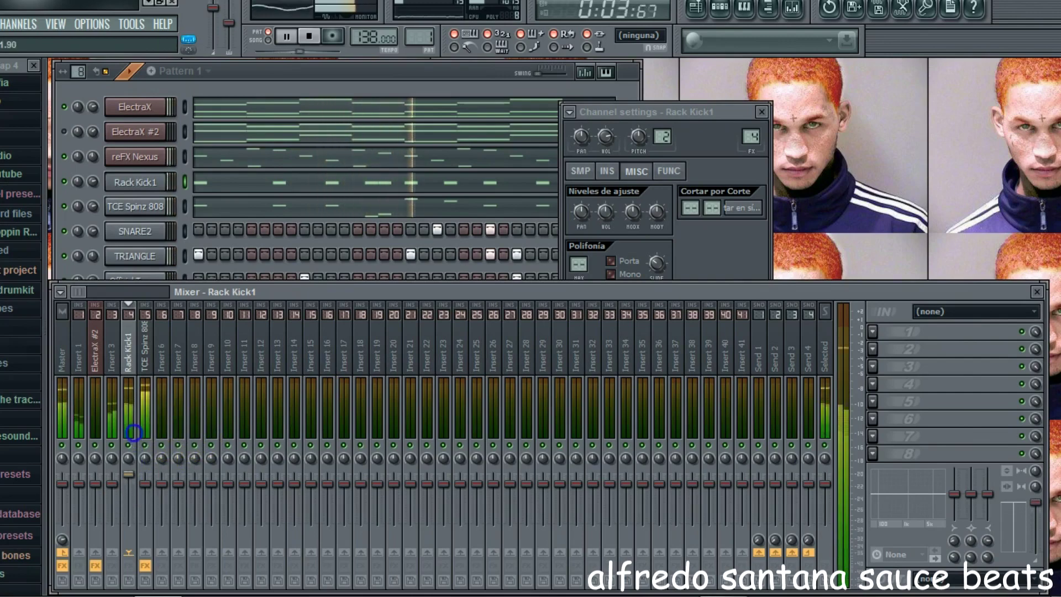
- Load Fruity Parametric EQ 2 on the Rack Kick1 mixer track and boost band 2 at about 45 Hz
click(873, 331)
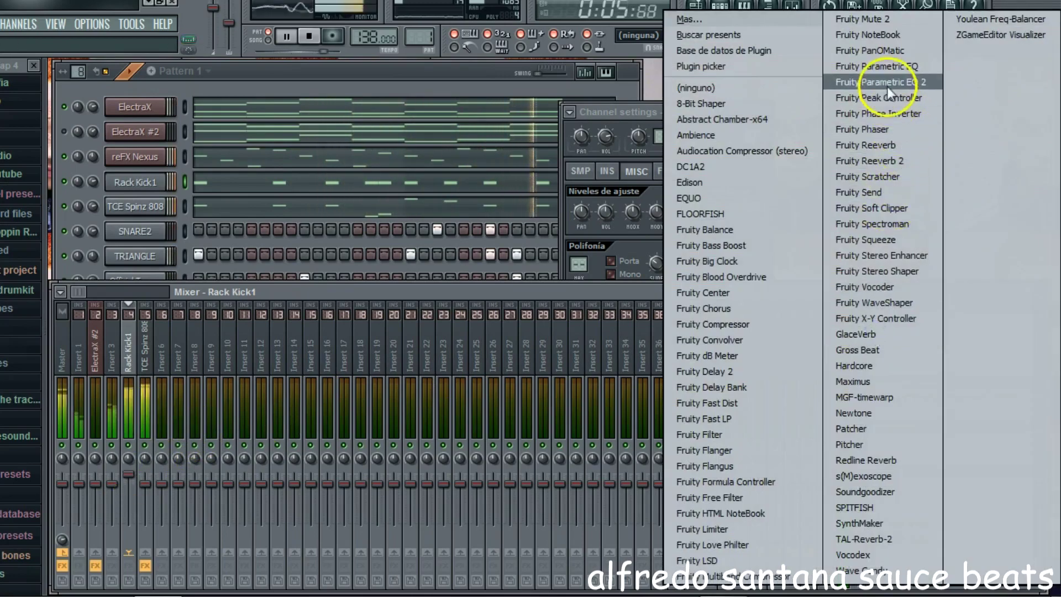
click(881, 78)
click(172, 302)
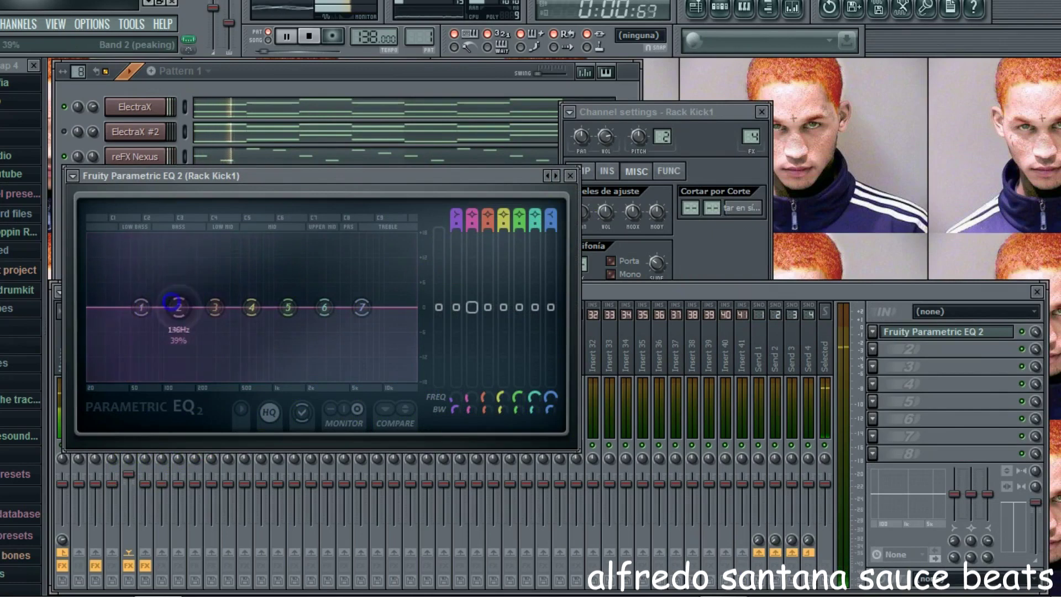
drag(116, 252, 103, 261)
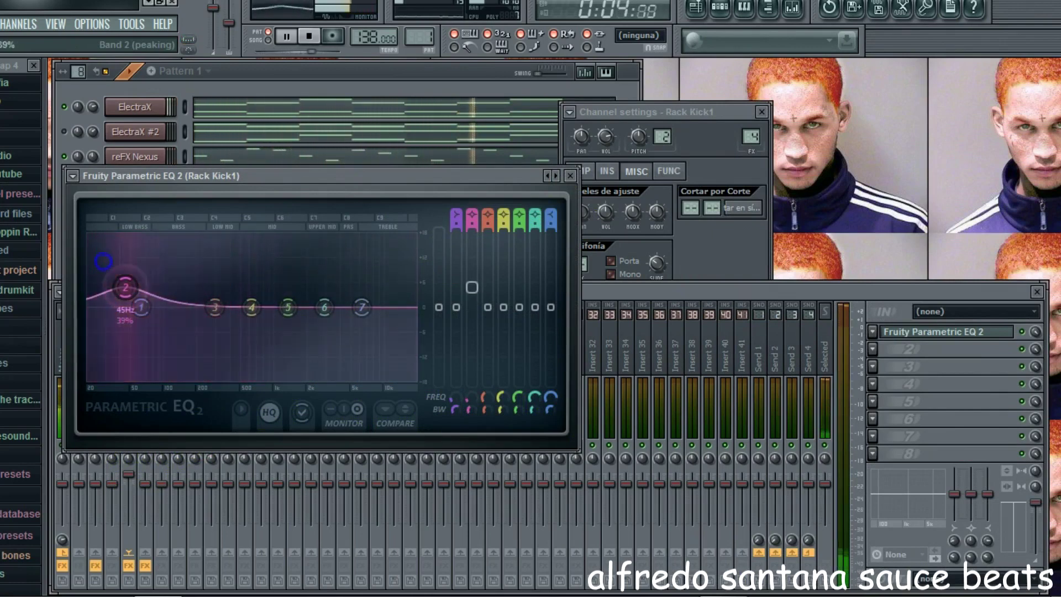
- Cut the kick's highs in Fruity Parametric EQ 2 by pulling band 5 (about 3188 Hz) and band 7 to minimum gain
drag(128, 289, 125, 291)
drag(285, 307, 342, 389)
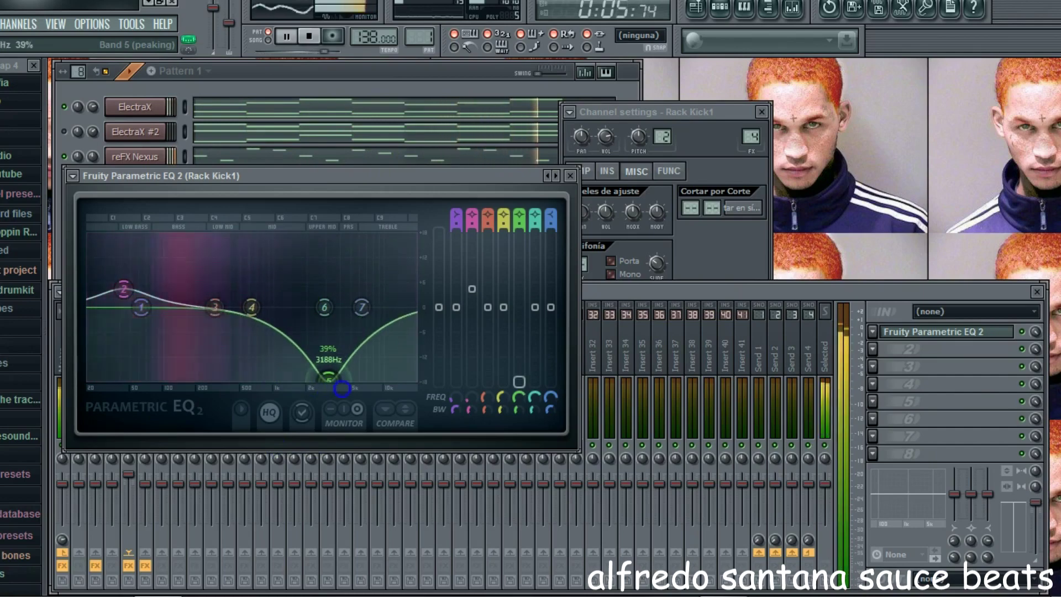
drag(362, 308, 315, 459)
click(200, 306)
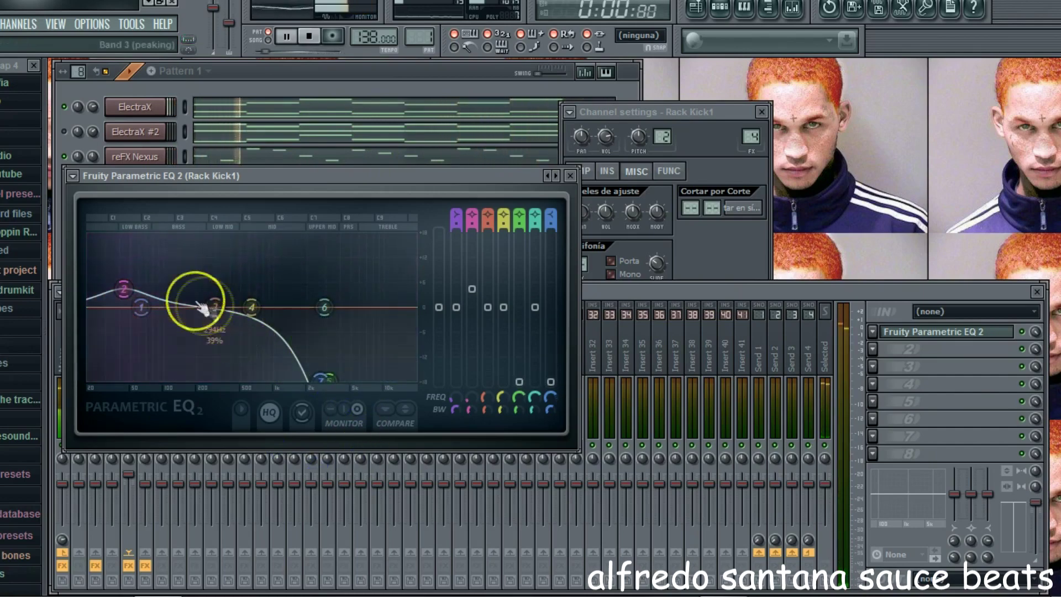
- Set the root note of the Rack Kick1 channel to E5
click(232, 81)
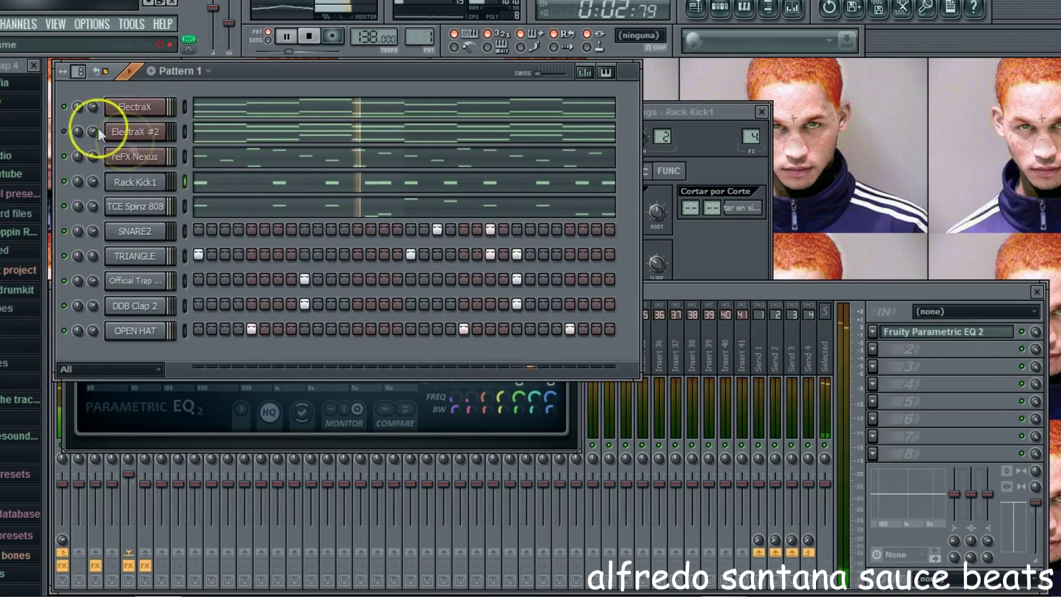
click(112, 182)
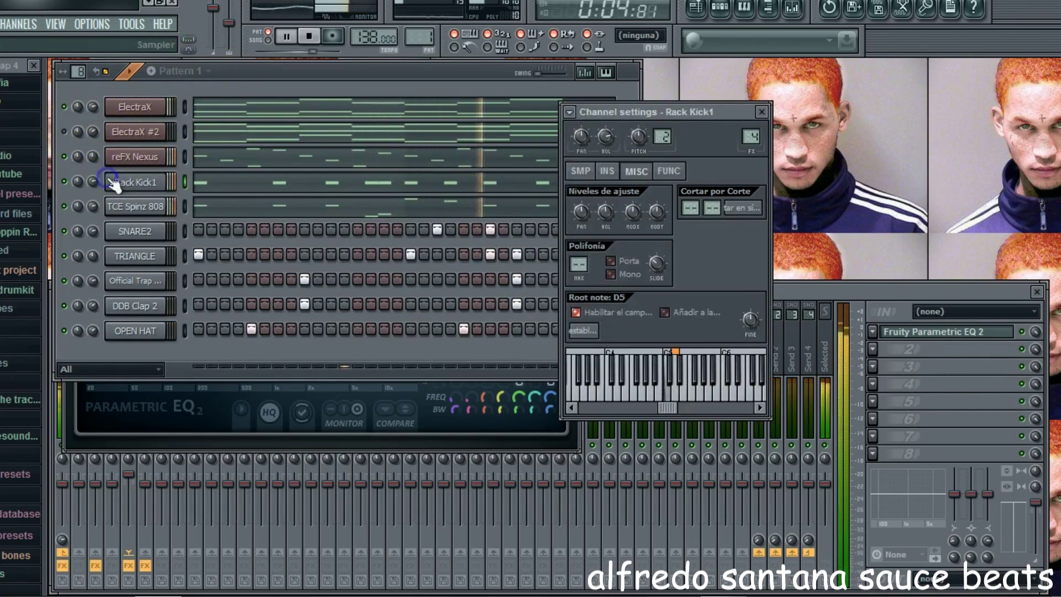
right_click(680, 381)
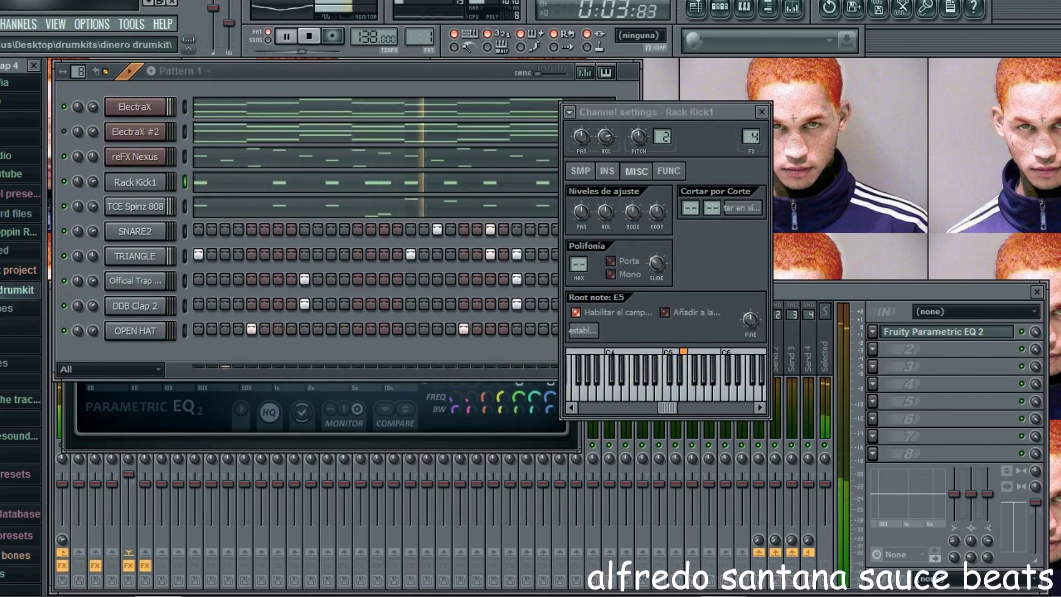
- Load the HIHAT1 sample from the dinero drumkit folder as a new channel and fill its row every 4 steps
click(16, 290)
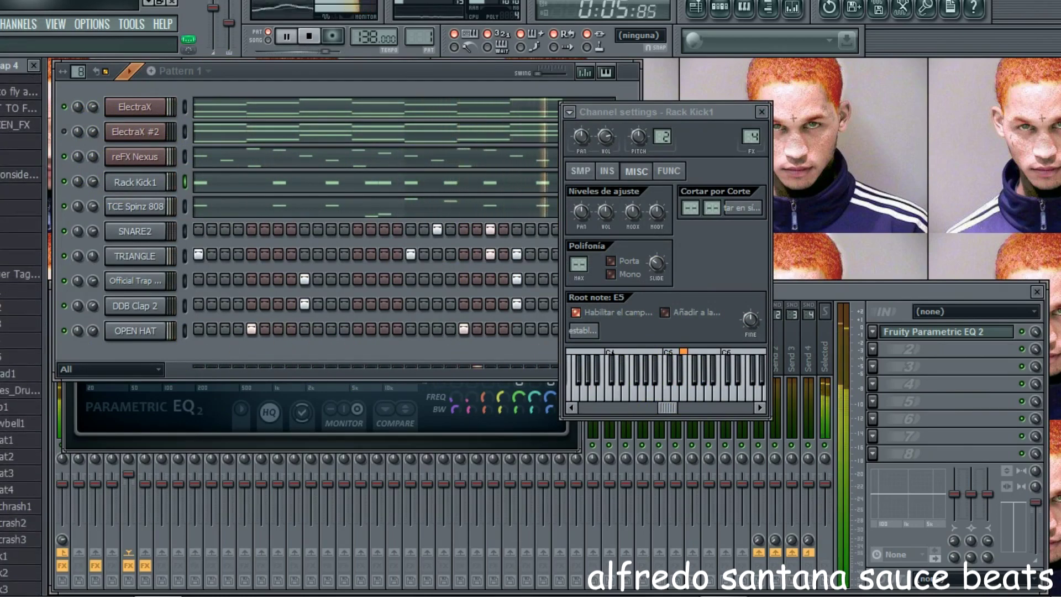
scroll(20, 221, up, 5)
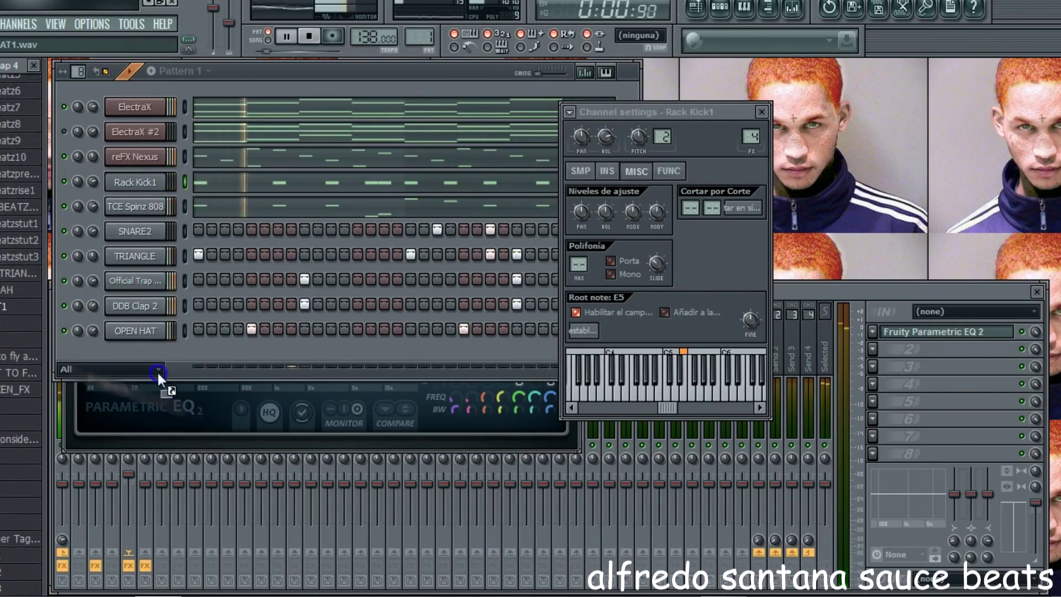
drag(150, 377, 142, 362)
right_click(138, 357)
click(209, 488)
- Add the in-between HIHAT1 hits so the hi-hat plays on every second step of the pattern
click(225, 353)
key(space)
click(278, 353)
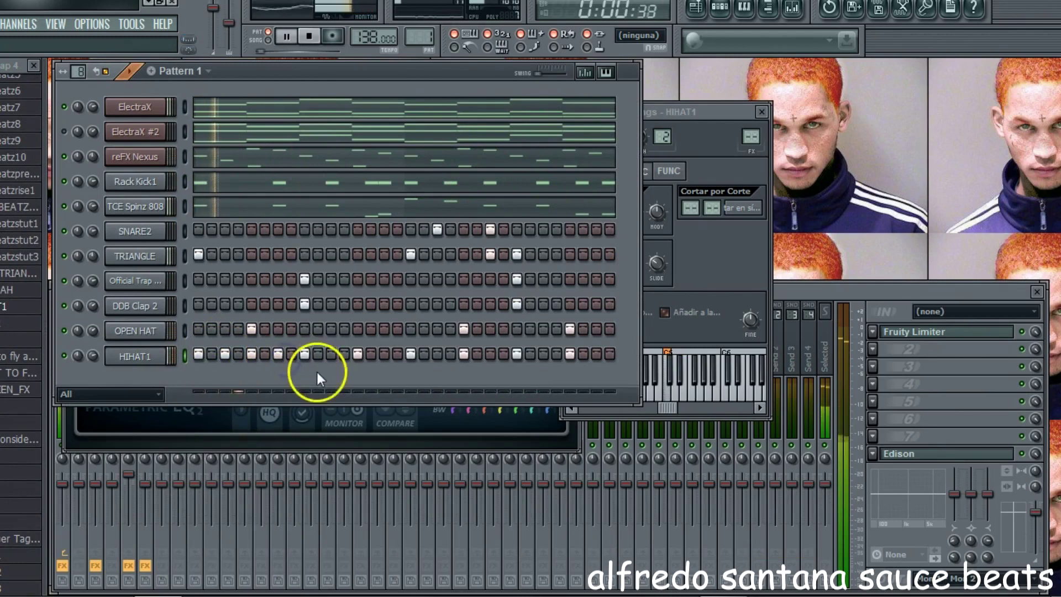
key(space)
click(331, 354)
click(384, 355)
click(437, 355)
key(space)
key(space)
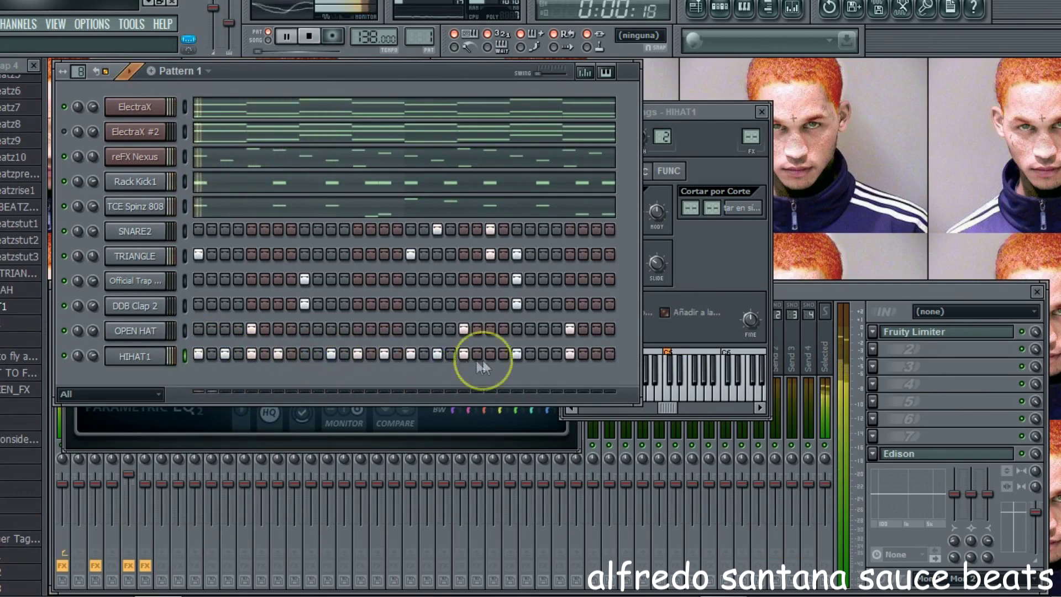
click(517, 355)
click(542, 355)
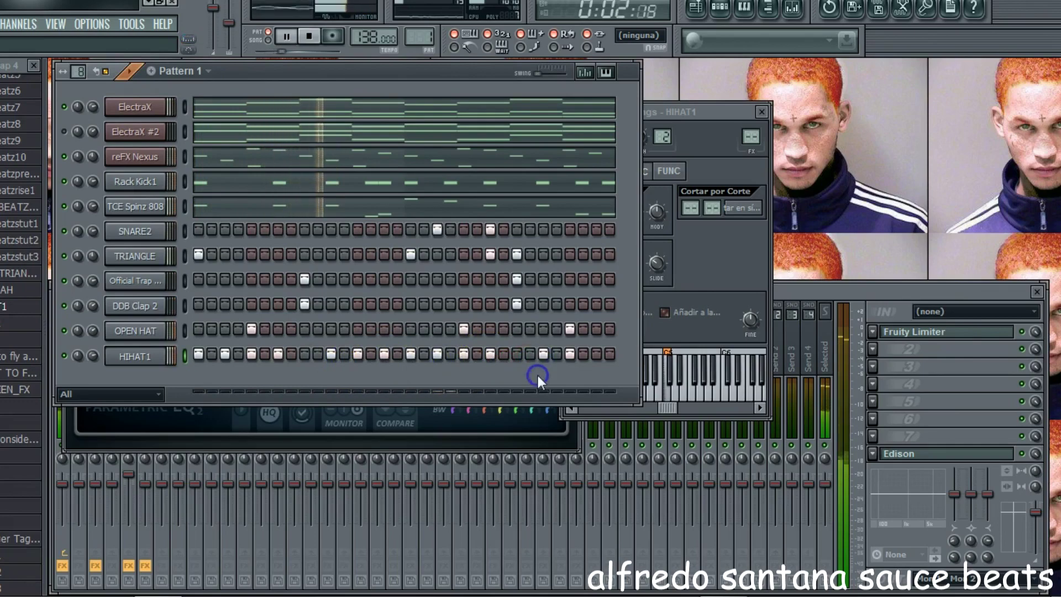
click(596, 355)
- Set HIHAT1's root note to D5 and mute the reFX Nexus channel
click(153, 355)
click(666, 380)
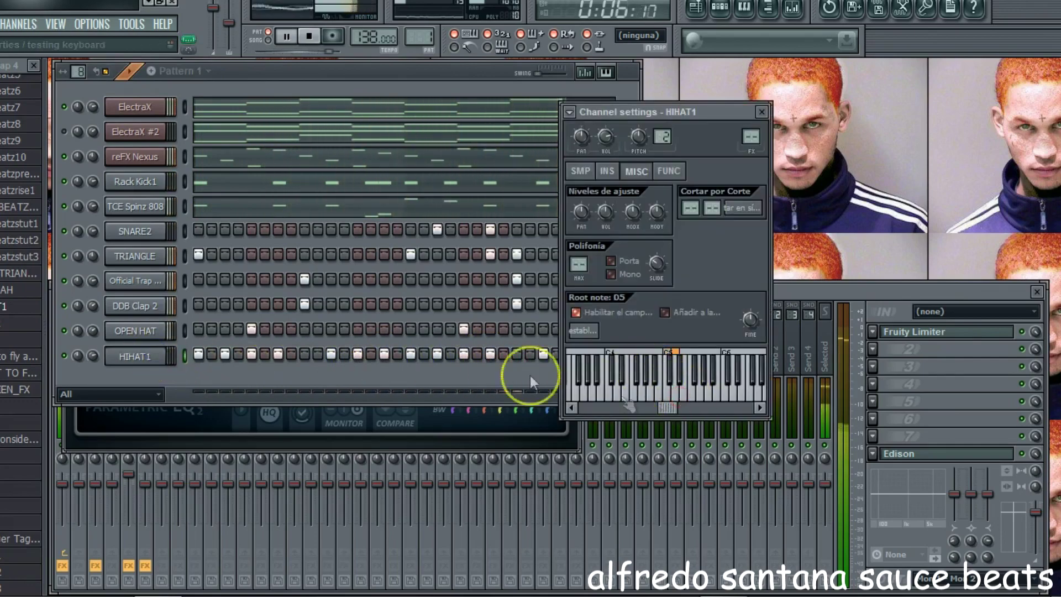
scroll(26, 284, up, 6)
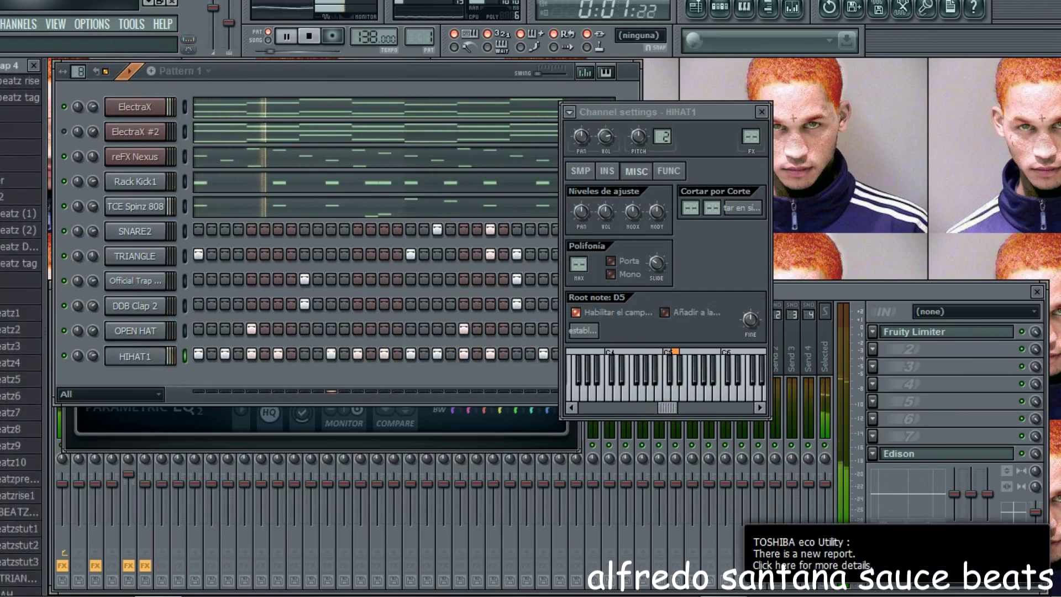
scroll(26, 284, up, 8)
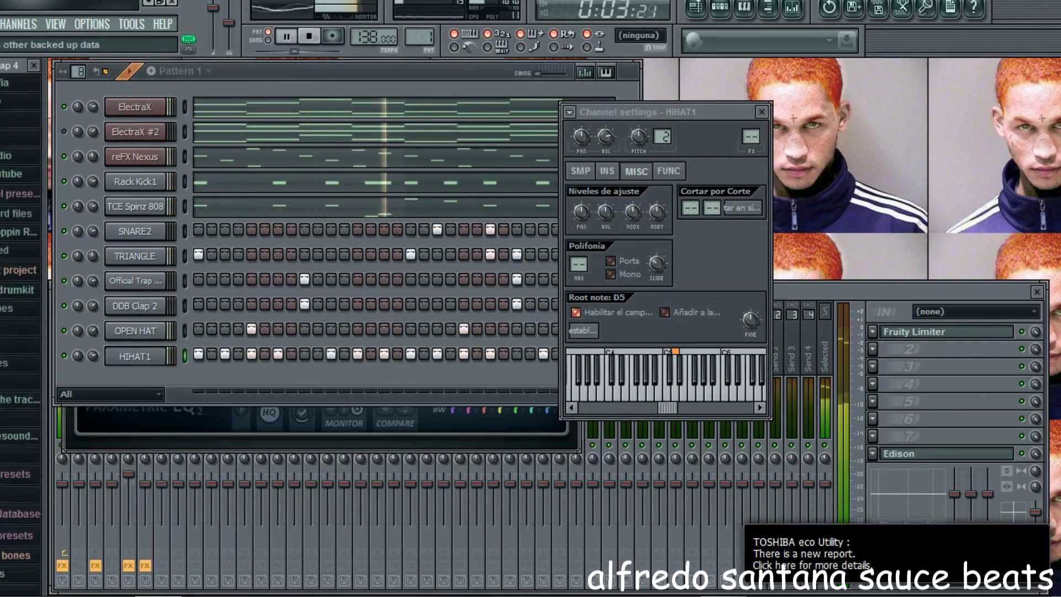
click(65, 151)
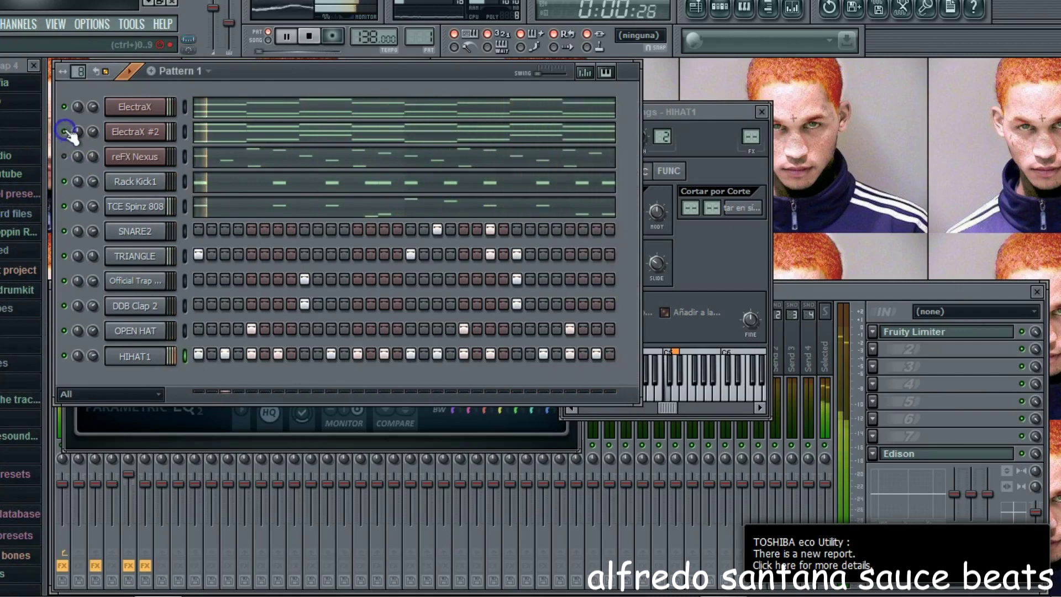
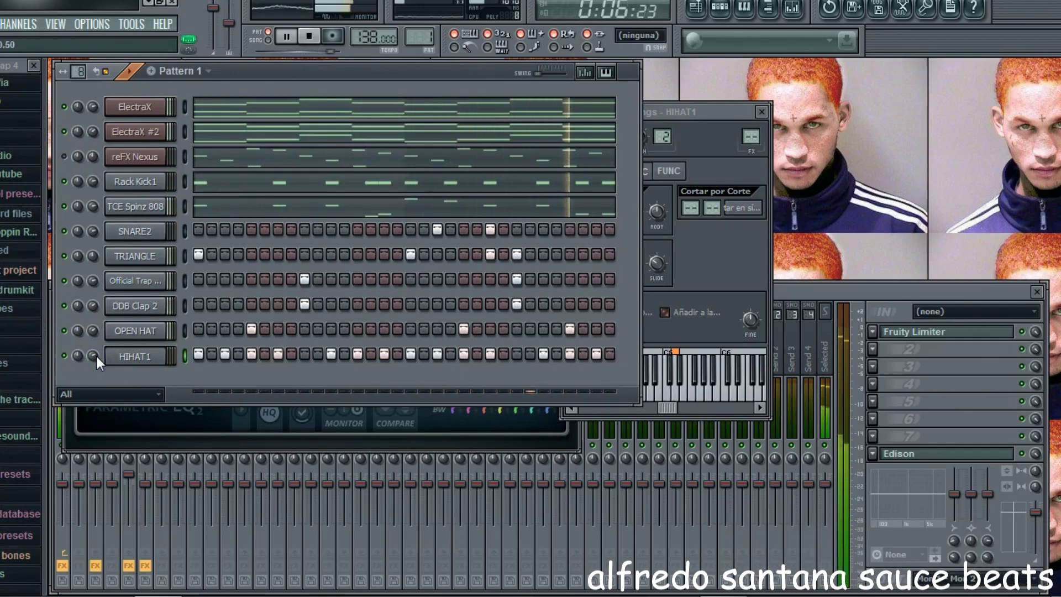
- Send the HIHAT1 step sequence to the piano roll
click(155, 364)
click(155, 366)
click(156, 365)
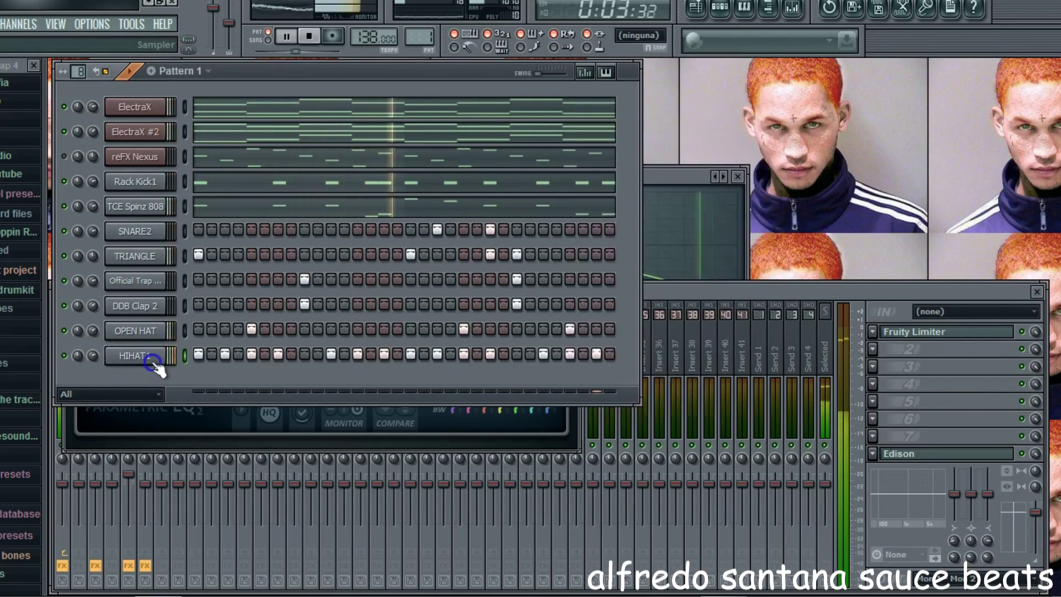
right_click(159, 369)
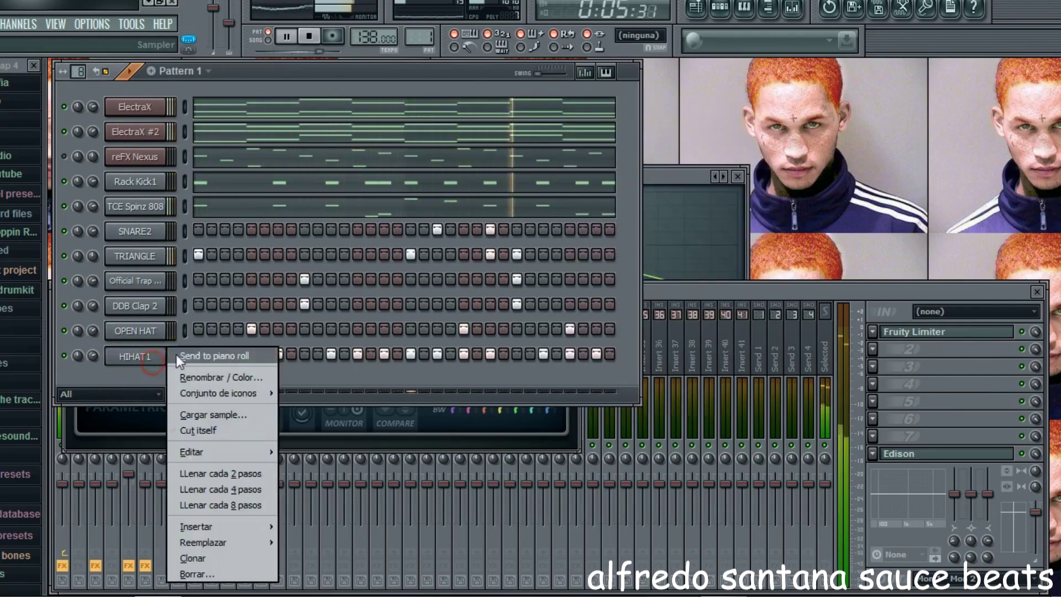
click(204, 356)
key(space)
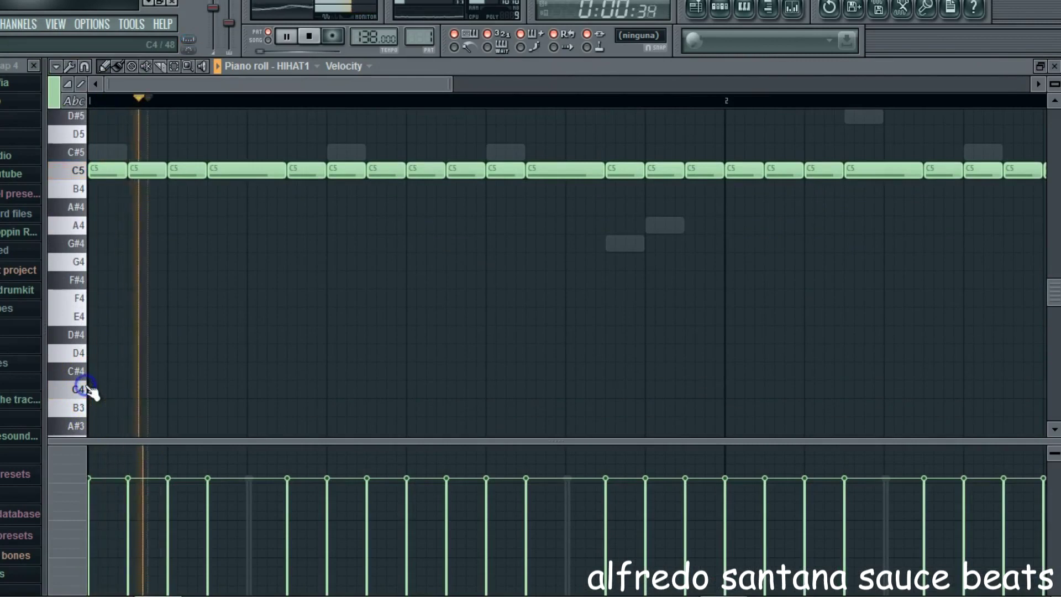
- Paint a pattern of F#4 hi-hat notes across the first bar below the C5 row, erasing the misplaced ones
click(90, 390)
click(118, 66)
click(107, 279)
drag(221, 280, 356, 280)
right_click(242, 281)
click(575, 280)
click(684, 280)
right_click(684, 280)
mouse_move(585, 279)
mouse_down()
mouse_move(514, 280)
mouse_move(568, 280)
mouse_move(547, 279)
mouse_up()
drag(268, 88, 374, 128)
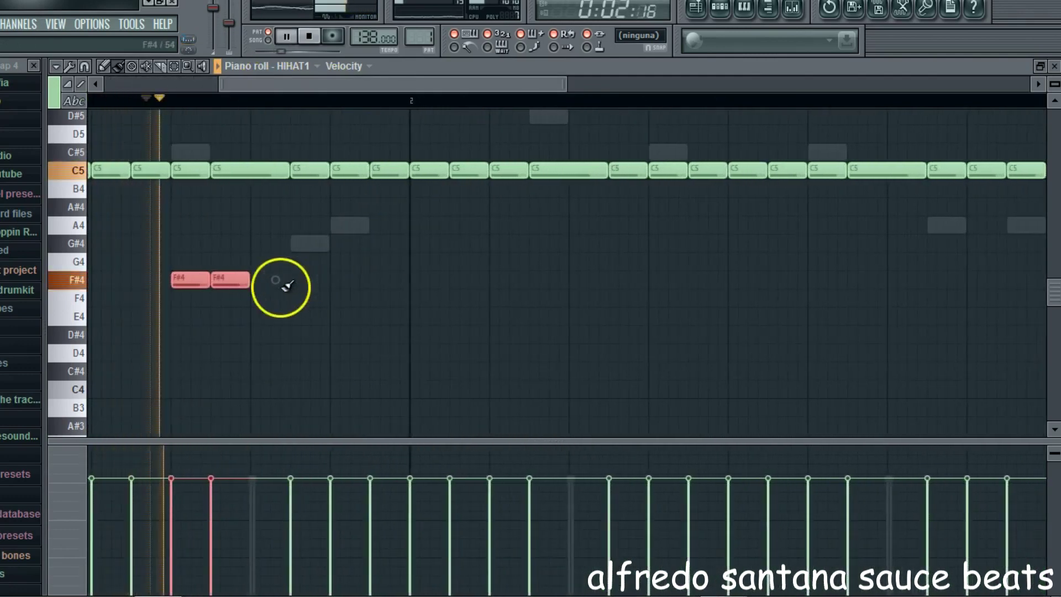
key(ctrl+b)
right_click(390, 279)
key(space)
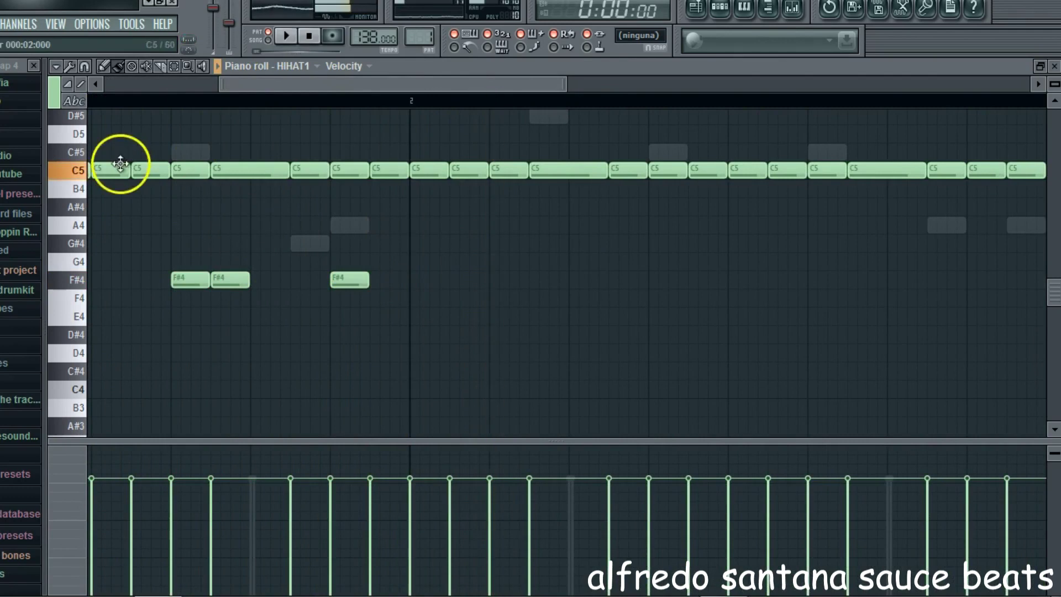
- Duplicate the F#4 hi-hat notes and shift the copy one step later so it starts at bar 2
click(67, 280)
click(56, 66)
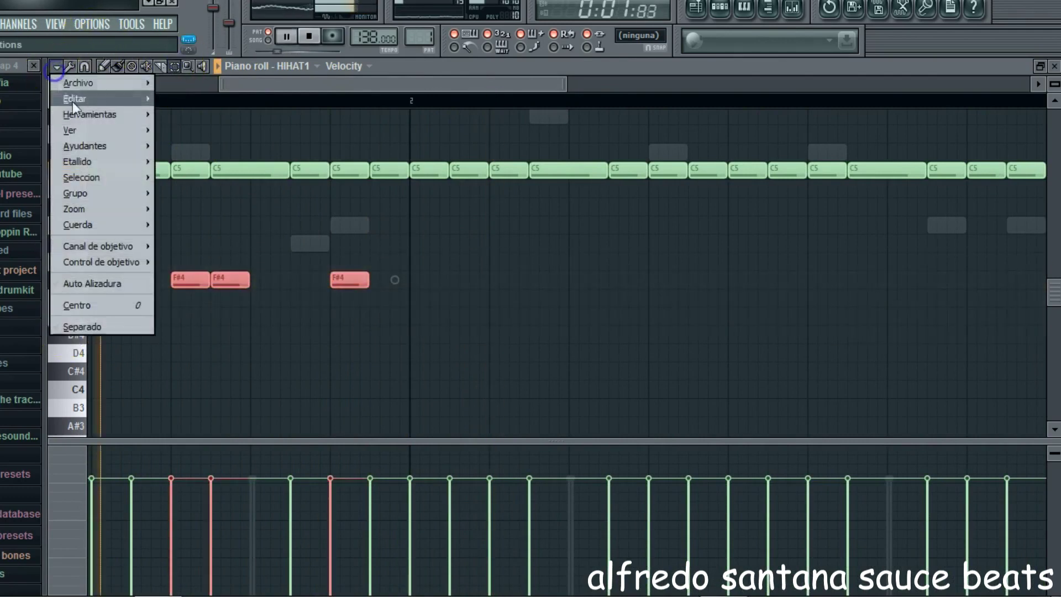
mouse_move(88, 95)
click(193, 145)
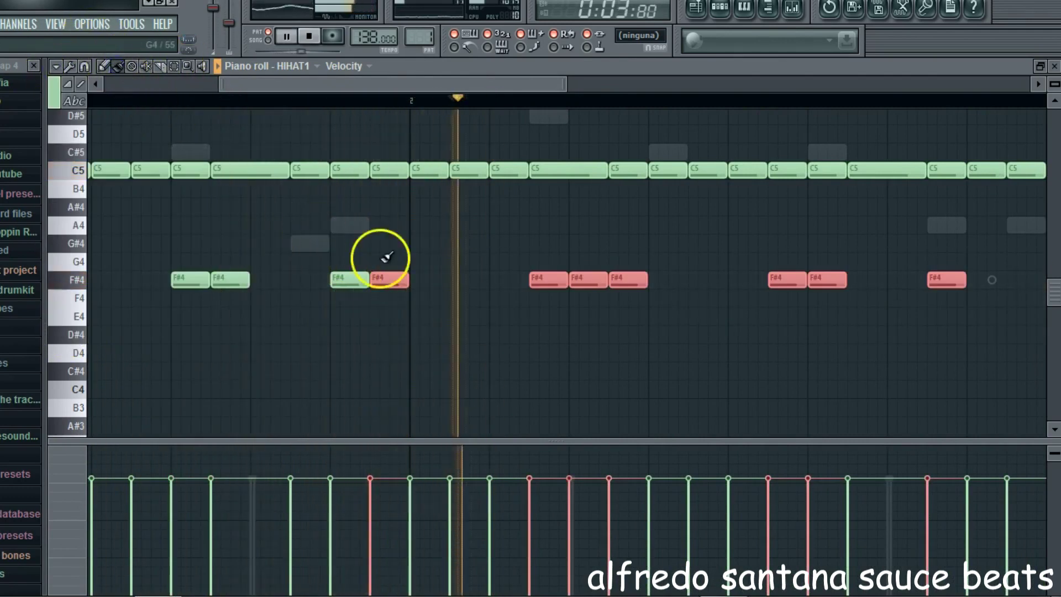
drag(386, 281, 424, 279)
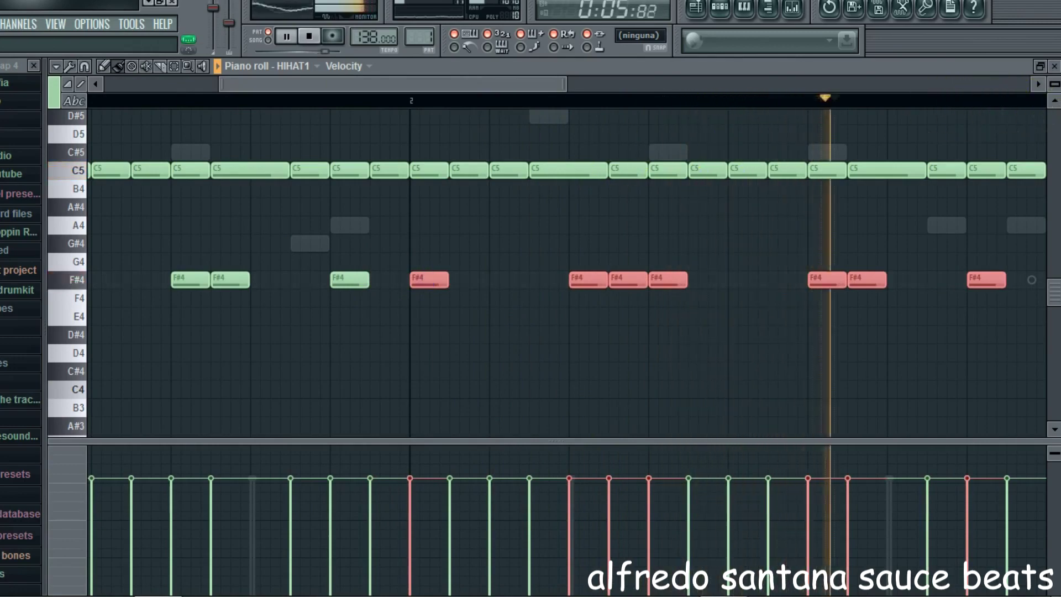
click(1054, 66)
click(301, 72)
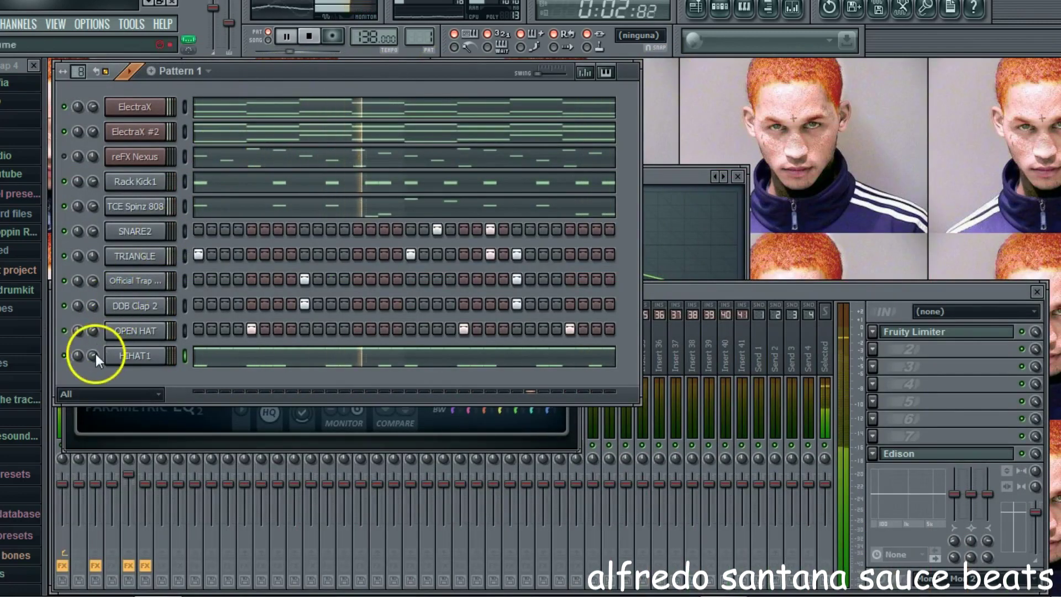
- Lower the velocity of all F#4 notes in the HIHAT1 piano roll to about 51%
click(215, 355)
click(175, 67)
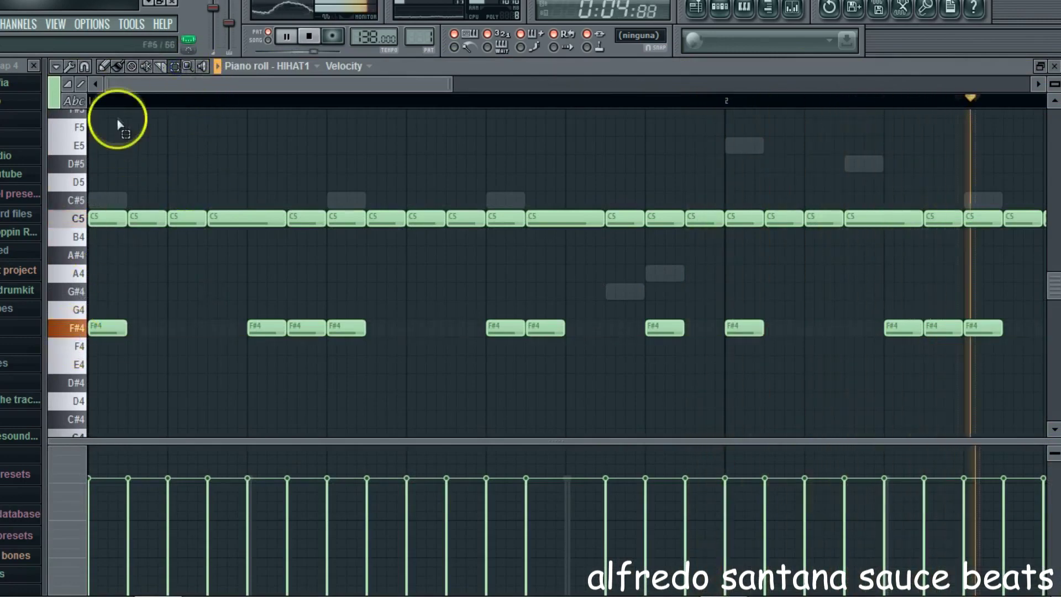
double_click(80, 326)
drag(449, 84, 750, 135)
drag(92, 518, 160, 519)
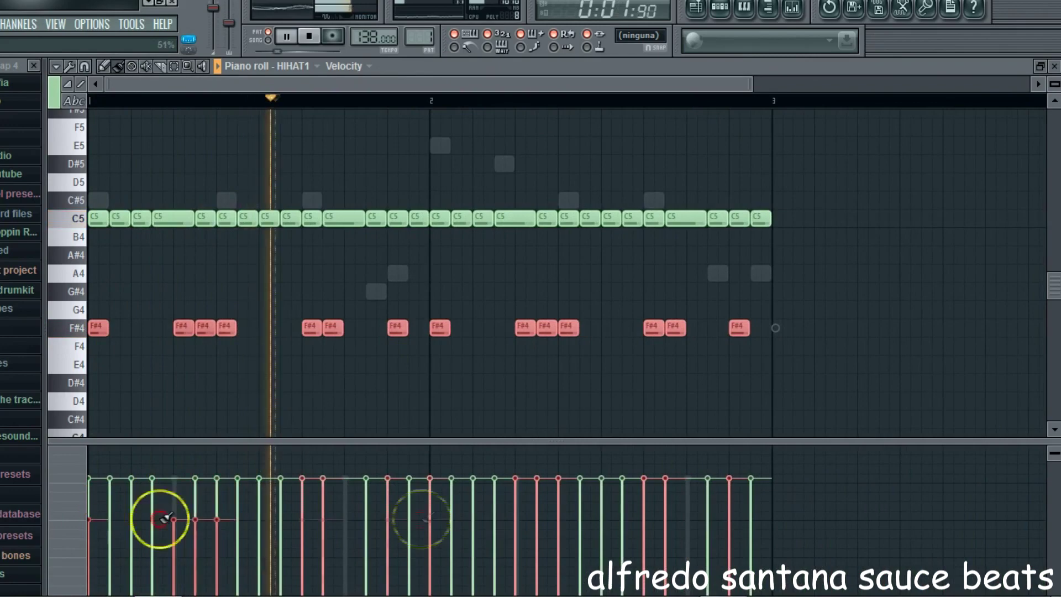
click(1054, 66)
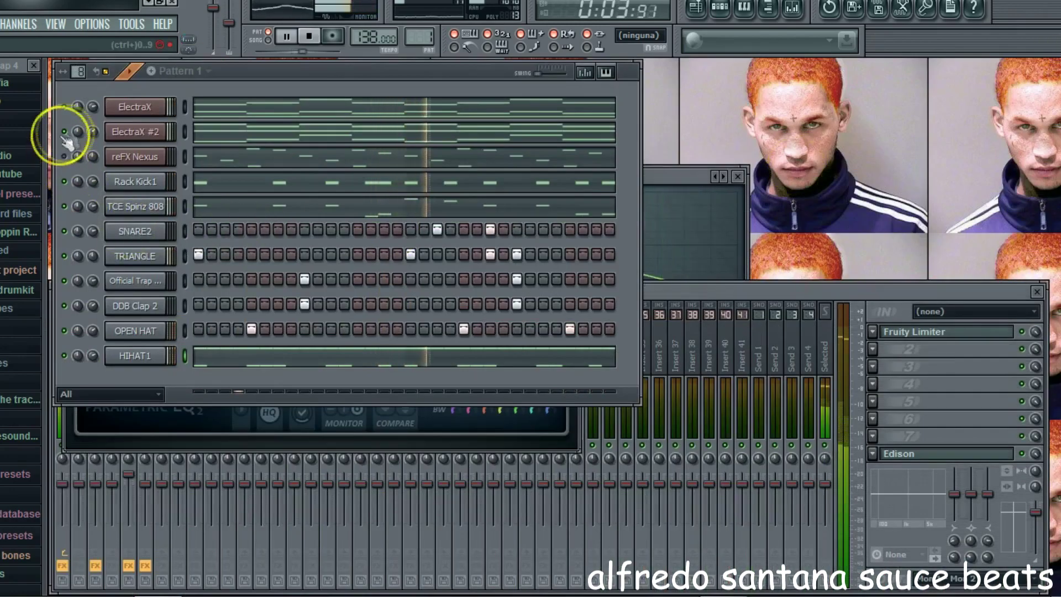
- Audition the melody channels by switching their mutes, and solo reFX Nexus
click(64, 156)
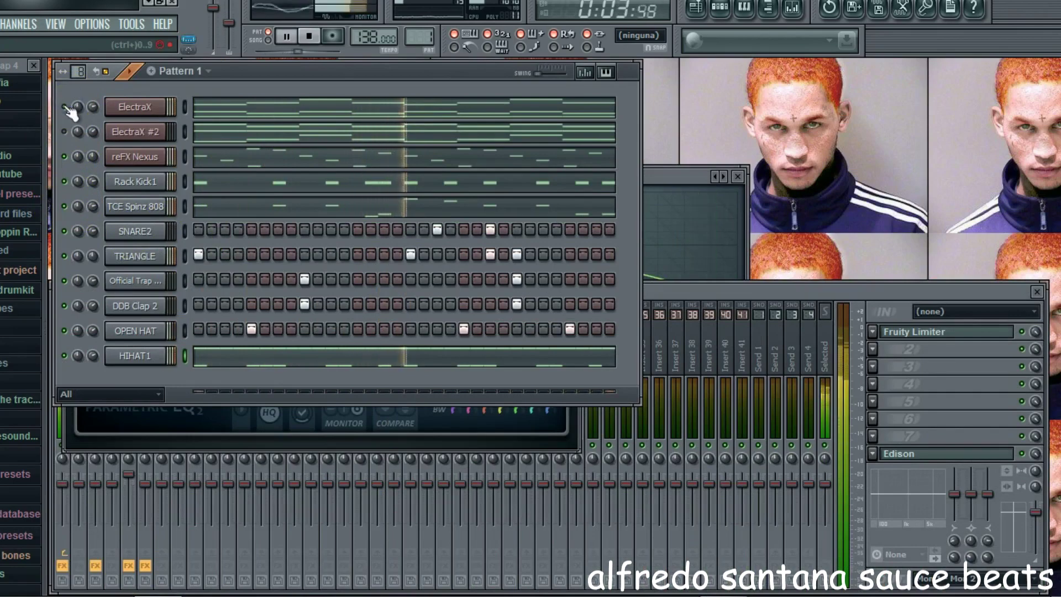
right_click(64, 131)
key(space)
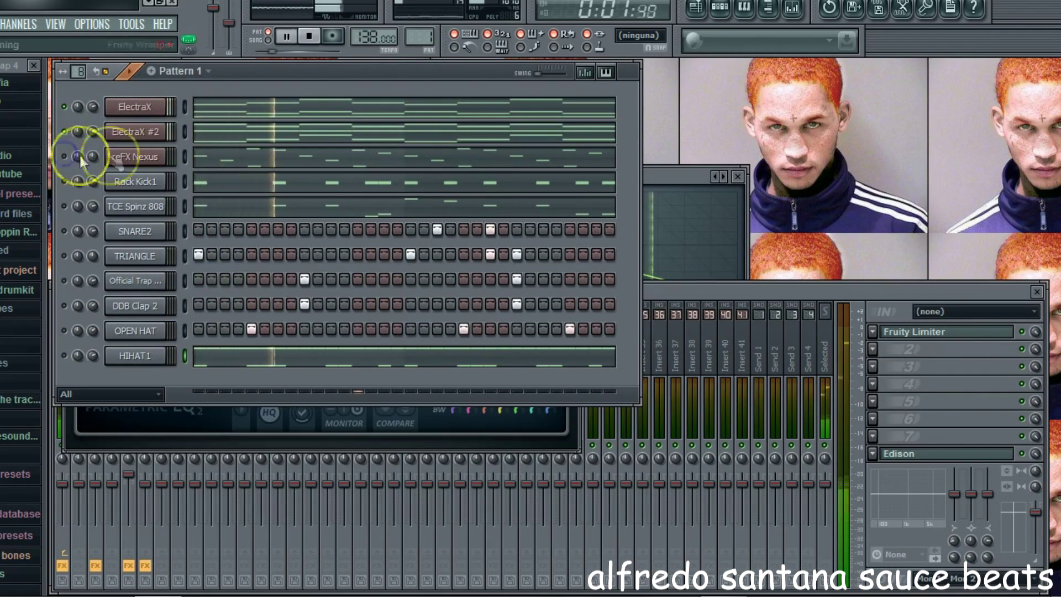
right_click(65, 157)
click(65, 156)
- Open the reFX Nexus plugin and select the preset SY Fantasy Bellpad 4
click(135, 157)
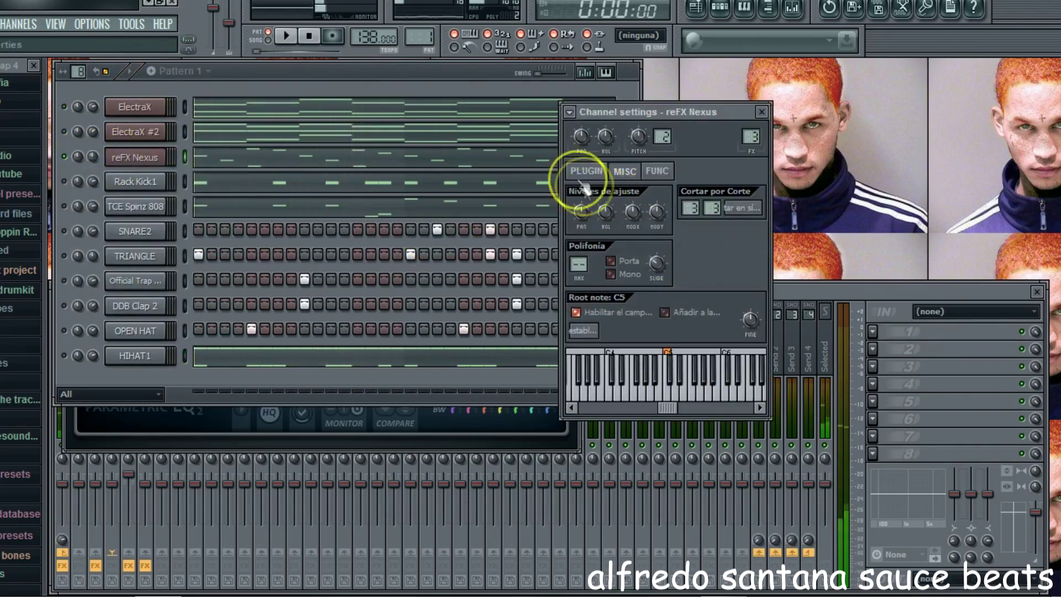
click(585, 172)
click(551, 306)
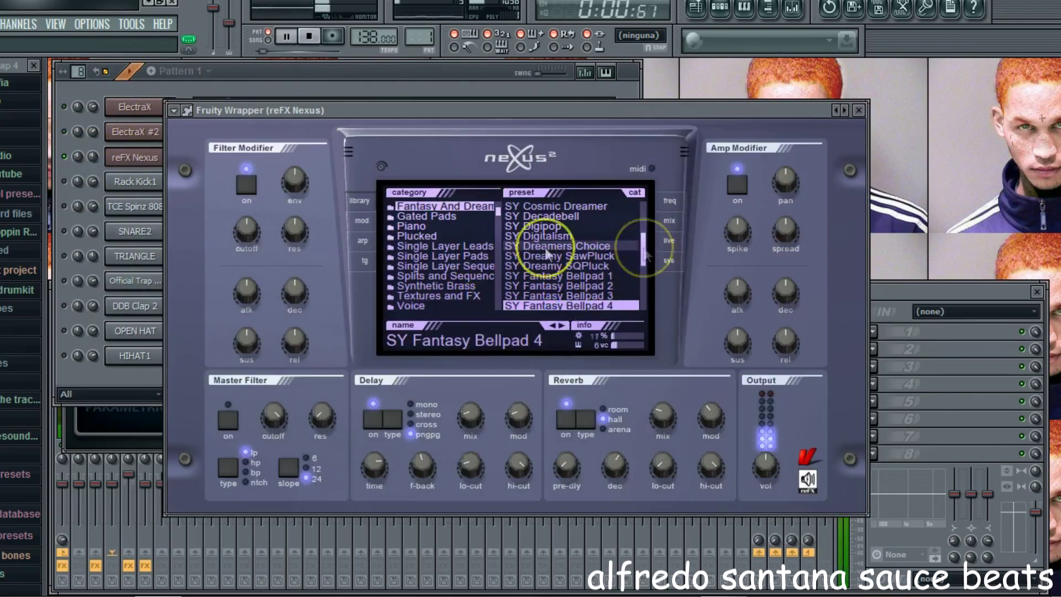
- Select all notes of the reFX Nexus melody and move them down one octave, auditioning the result
click(100, 147)
click(248, 161)
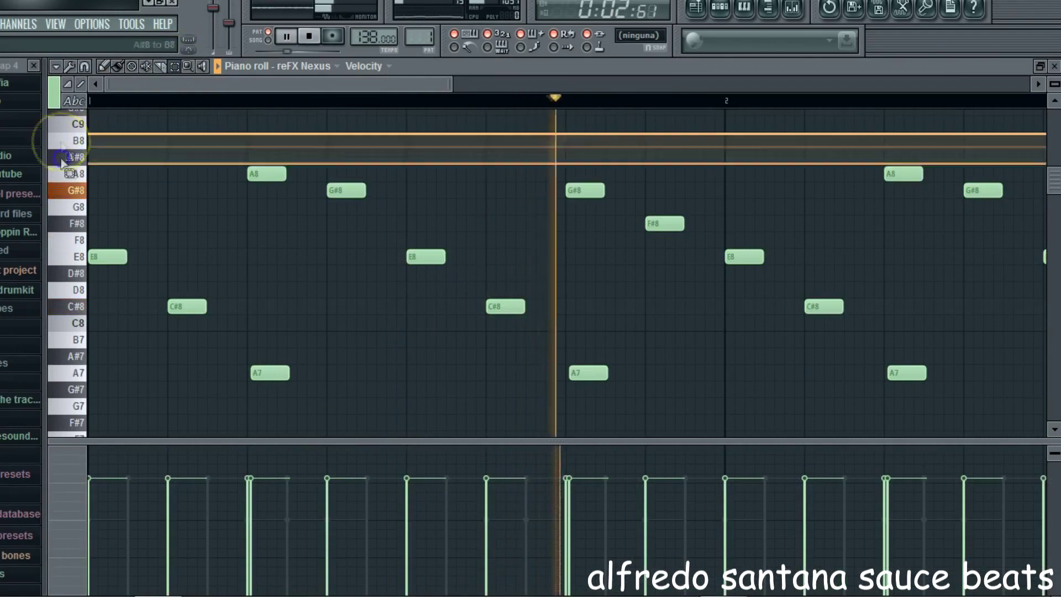
key(space)
drag(100, 221, 77, 421)
key(space)
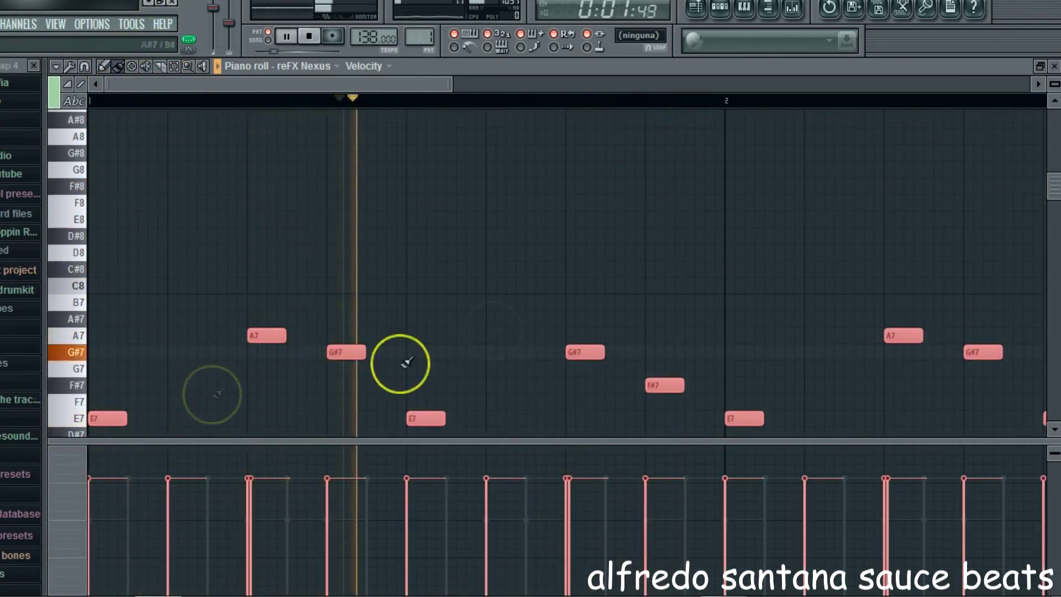
key(space)
mouse_move(109, 418)
mouse_down()
mouse_move(107, 501)
mouse_move(105, 390)
mouse_move(104, 417)
mouse_up()
key(space)
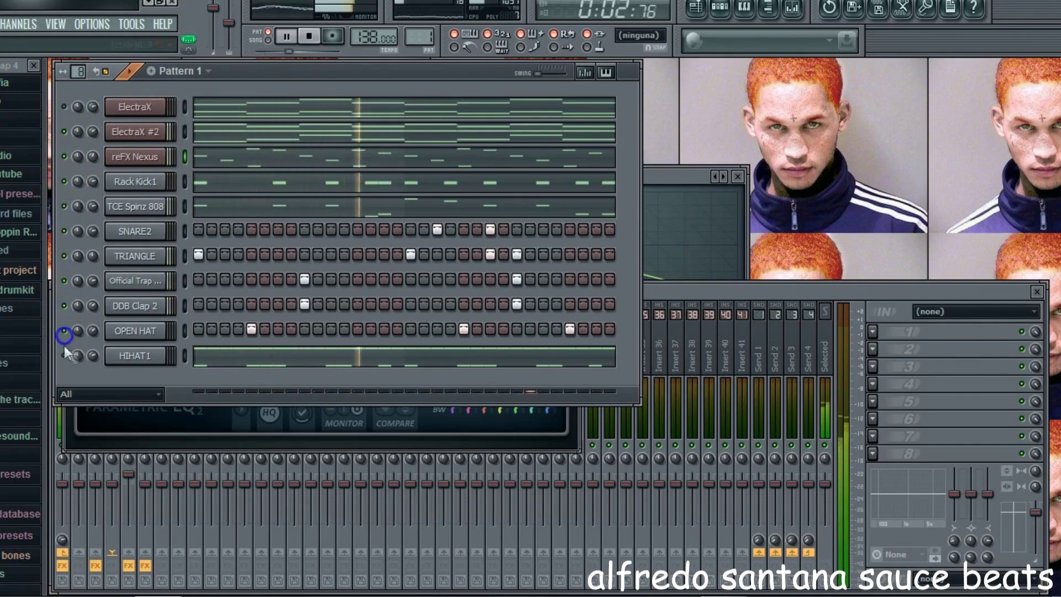
- Inspect the ElectraX #2 plugin, its mixer insert with Gross Beat and its piano roll, and toggle the channel's mute
click(137, 132)
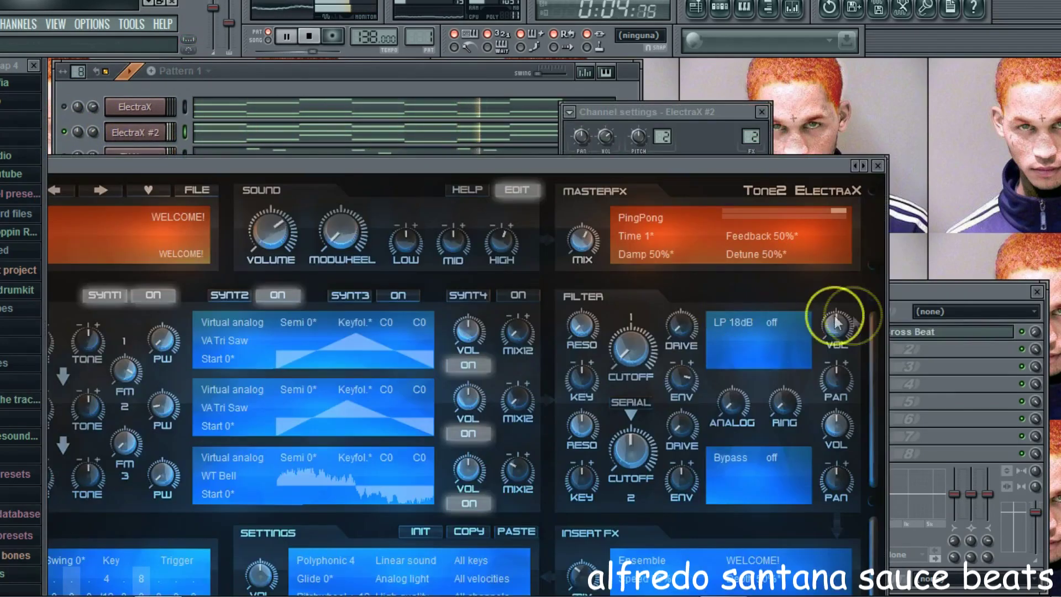
click(1028, 335)
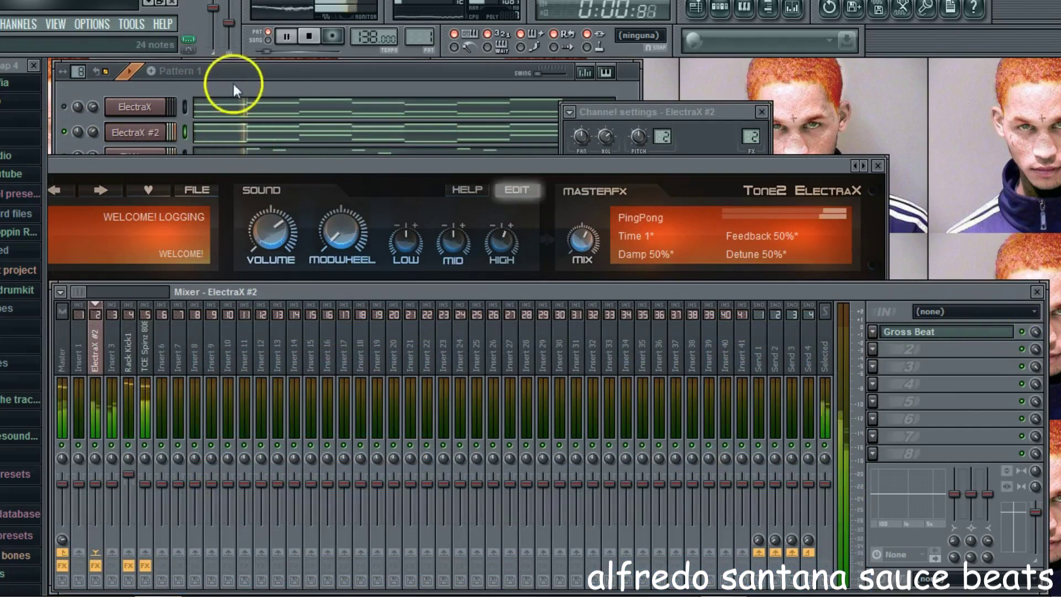
click(234, 90)
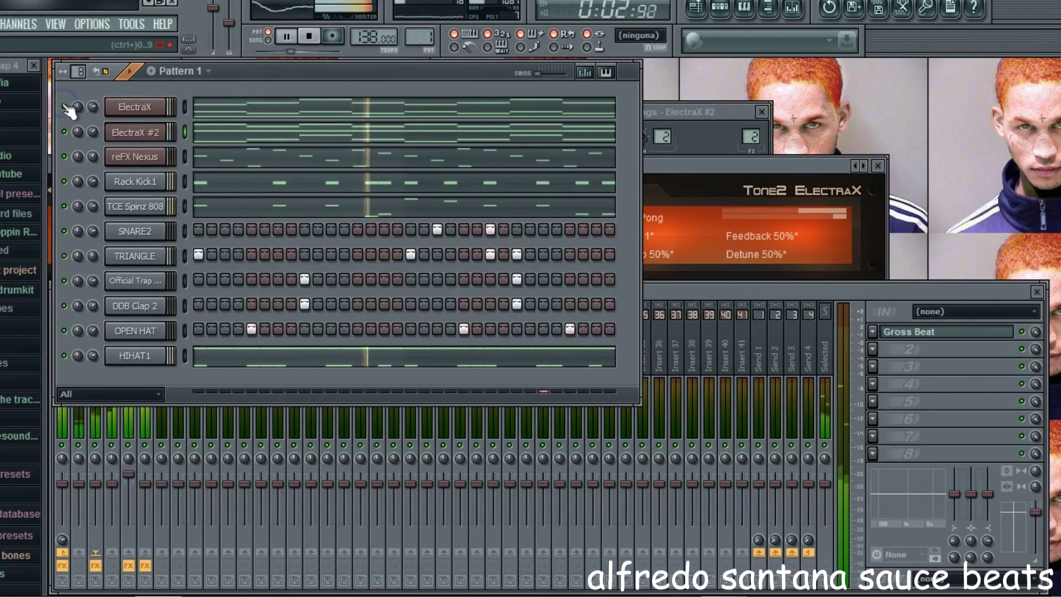
click(197, 138)
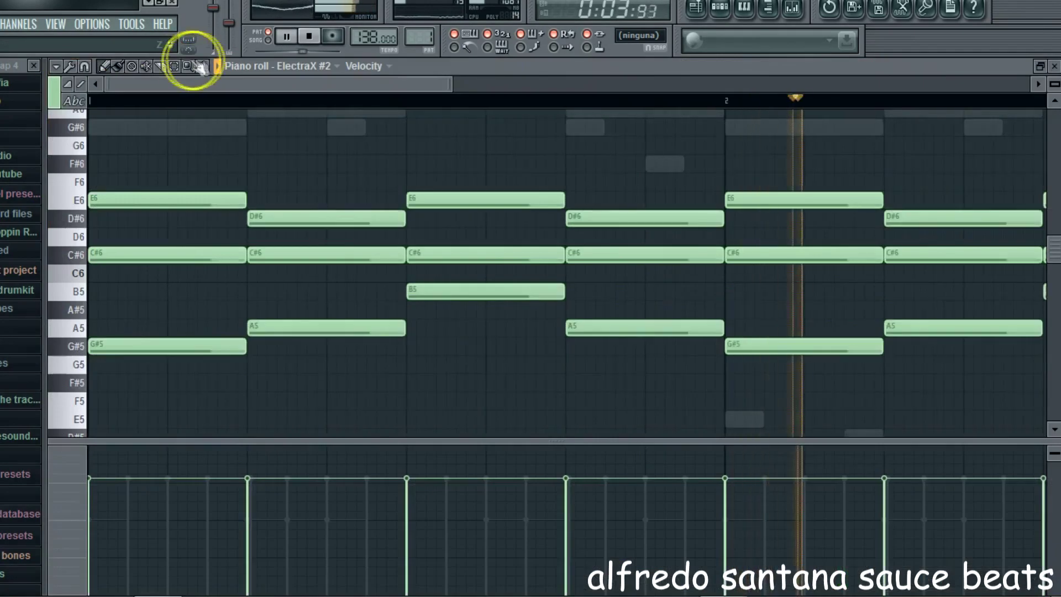
click(1054, 66)
click(67, 132)
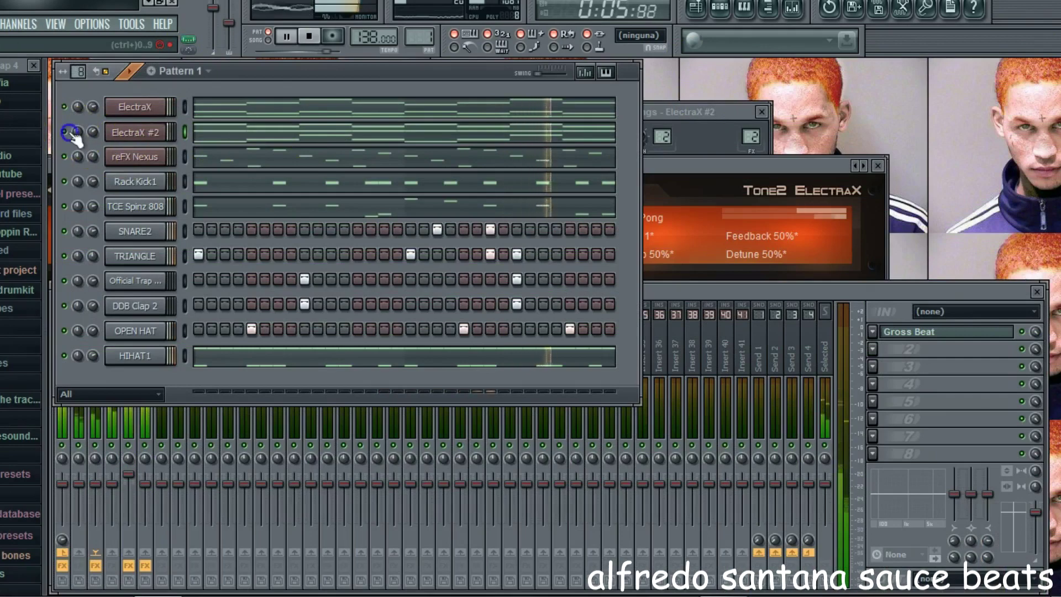
- Solo the ElectraX channel with playback restarted, and inspect the ElectraX and ElectraX #2 plugins and the ElectraX #2 mixer insert
right_click(65, 100)
click(67, 107)
key(space)
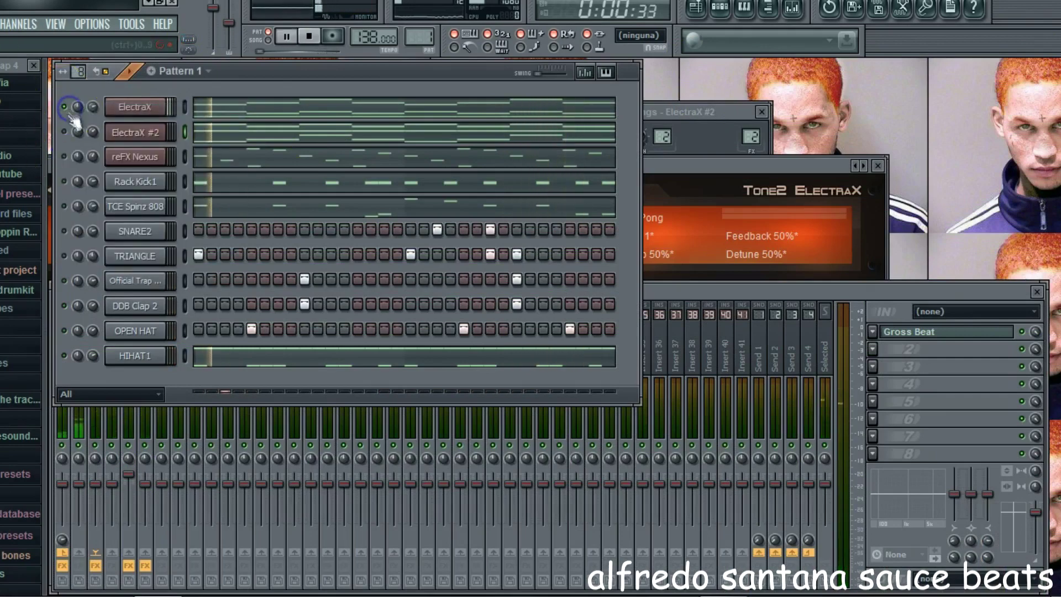
click(161, 110)
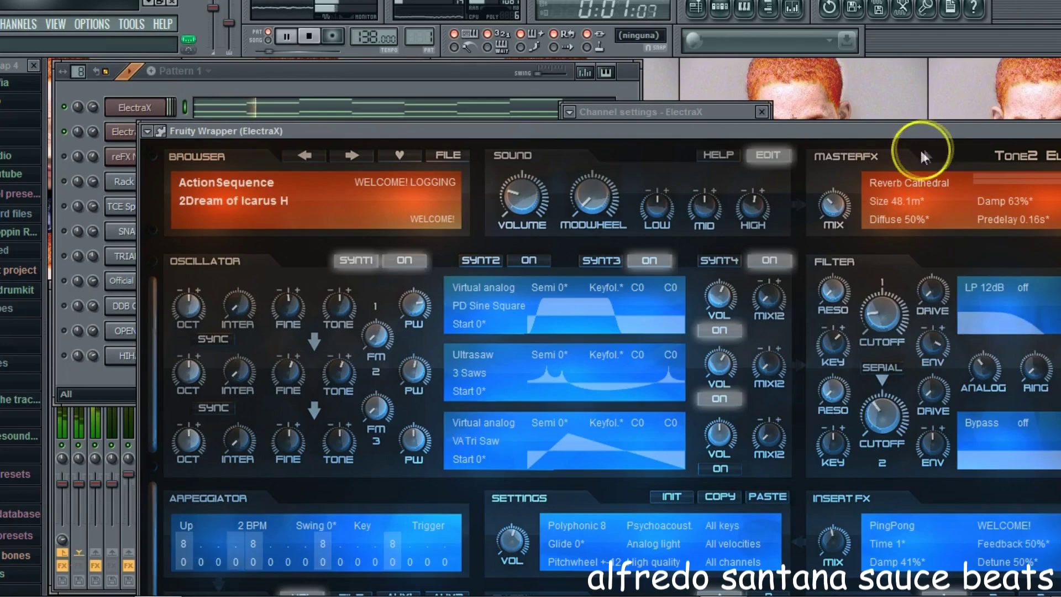
drag(906, 134, 712, 135)
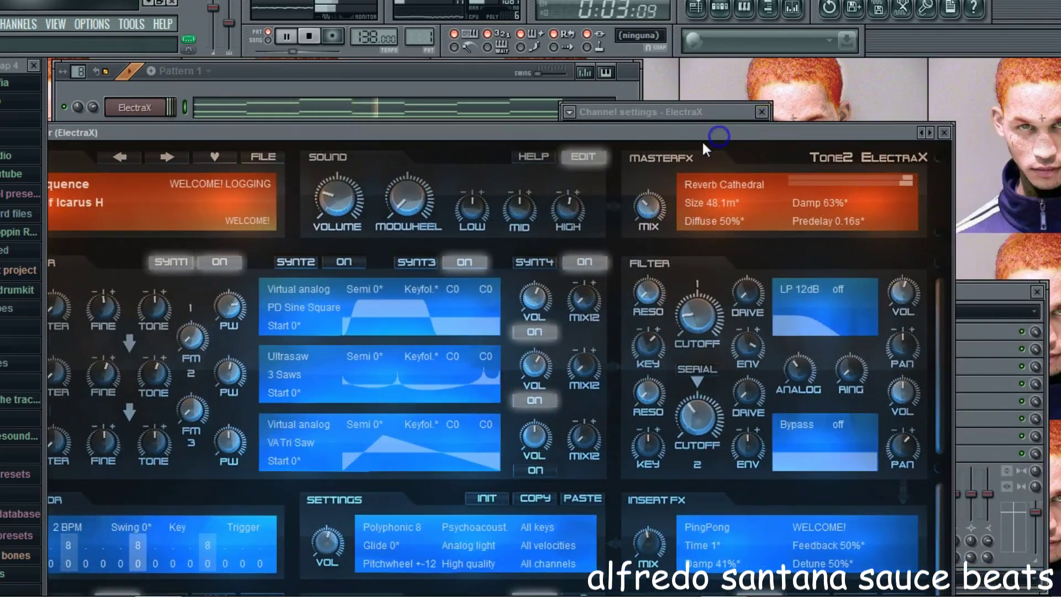
click(426, 65)
click(136, 134)
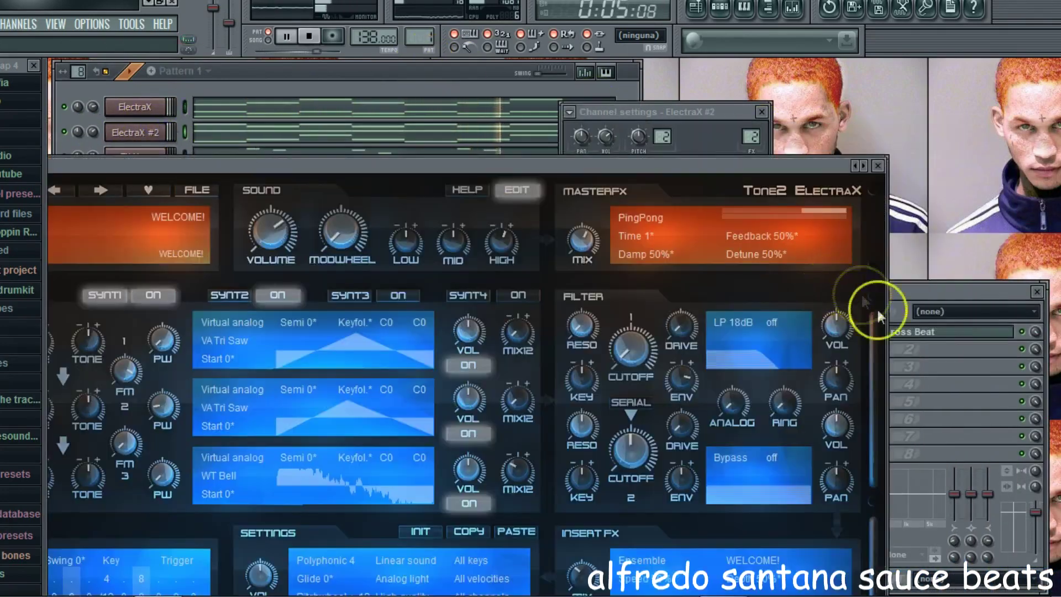
click(1031, 381)
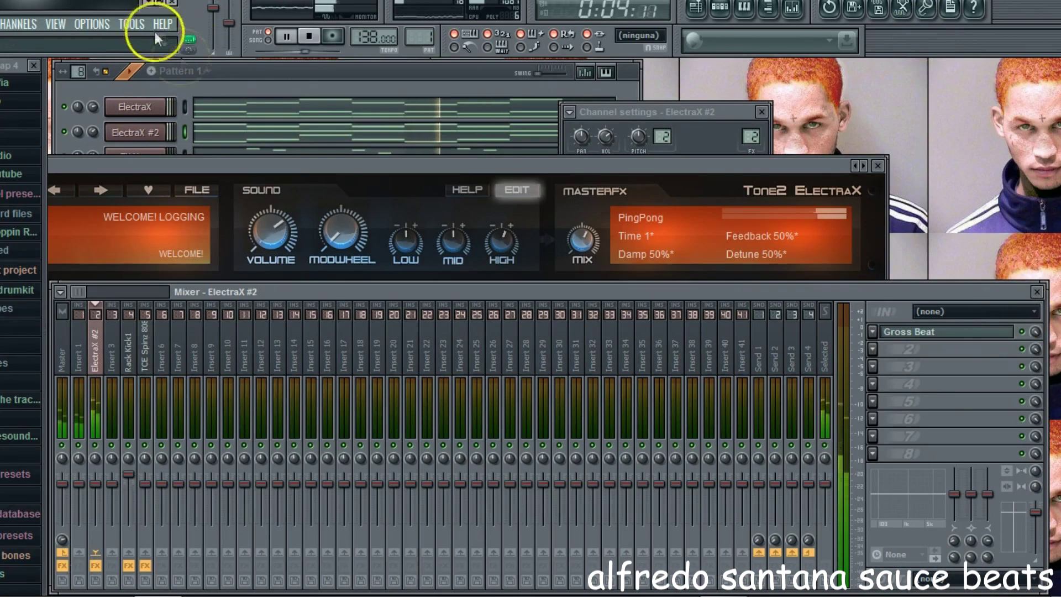
- Try moving all ElectraX #2 notes up one octave in the piano roll and audition the result
click(221, 71)
click(202, 133)
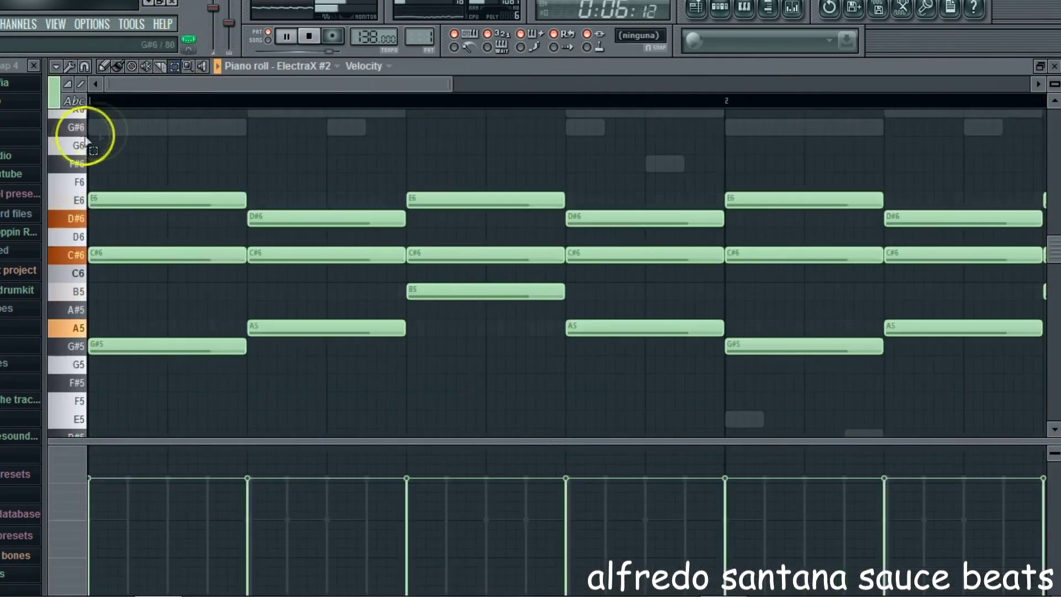
key(ctrl+a)
drag(130, 346, 106, 130)
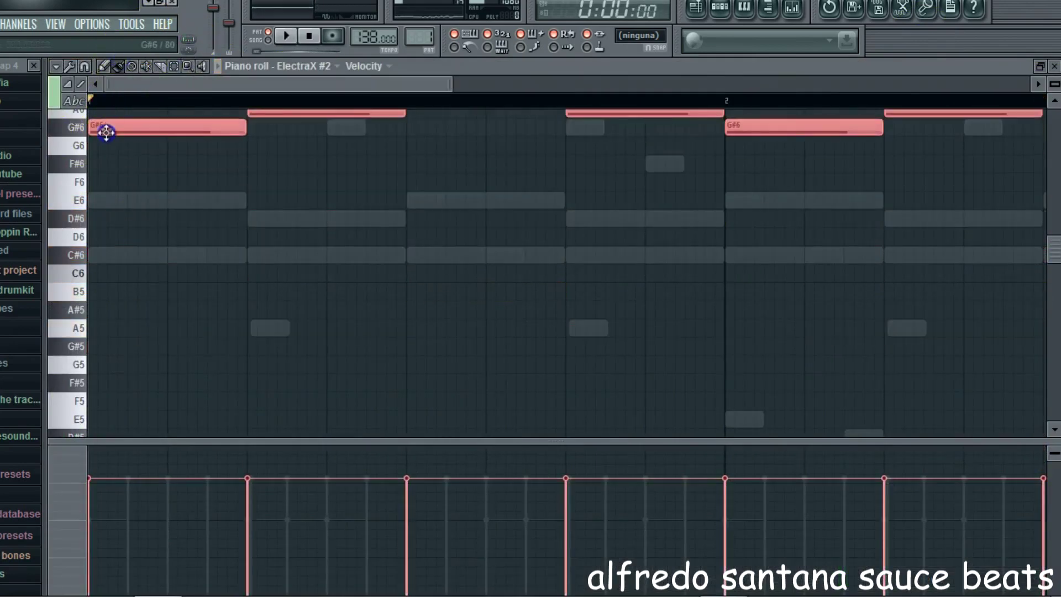
key(space)
scroll(636, 178, up, 2)
scroll(635, 178, down, 1)
click(1055, 67)
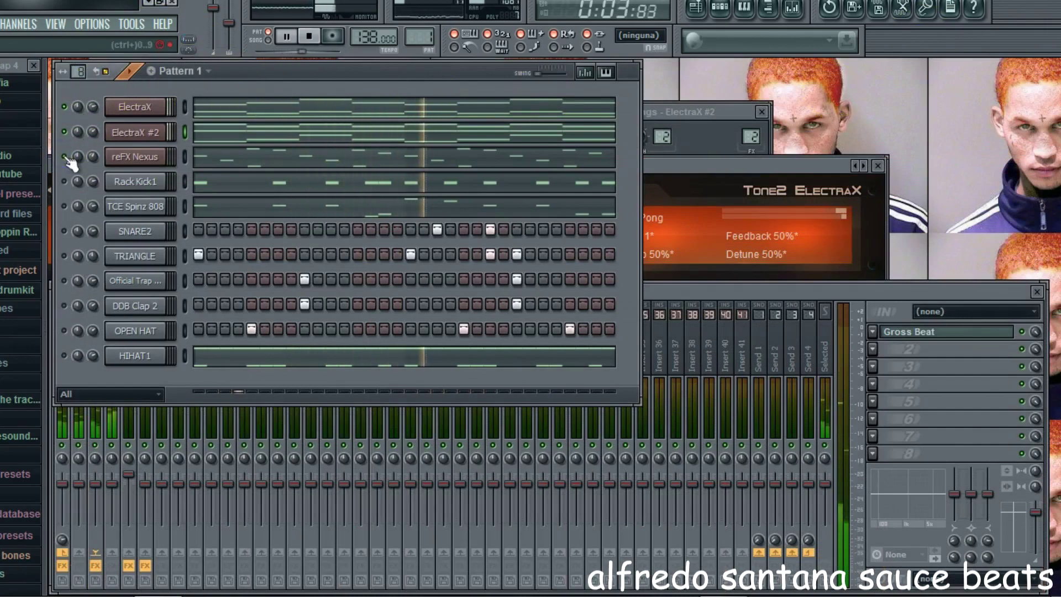
- Move all ElectraX #2 notes back down one octave and audition them
click(225, 134)
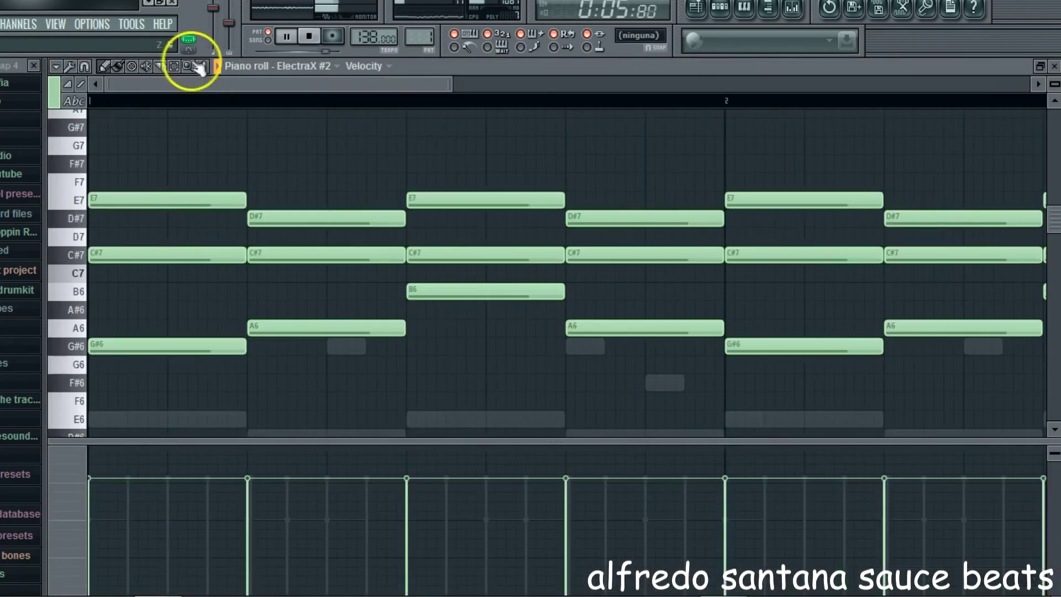
key(ctrl+a)
key(space)
drag(131, 195, 116, 426)
key(space)
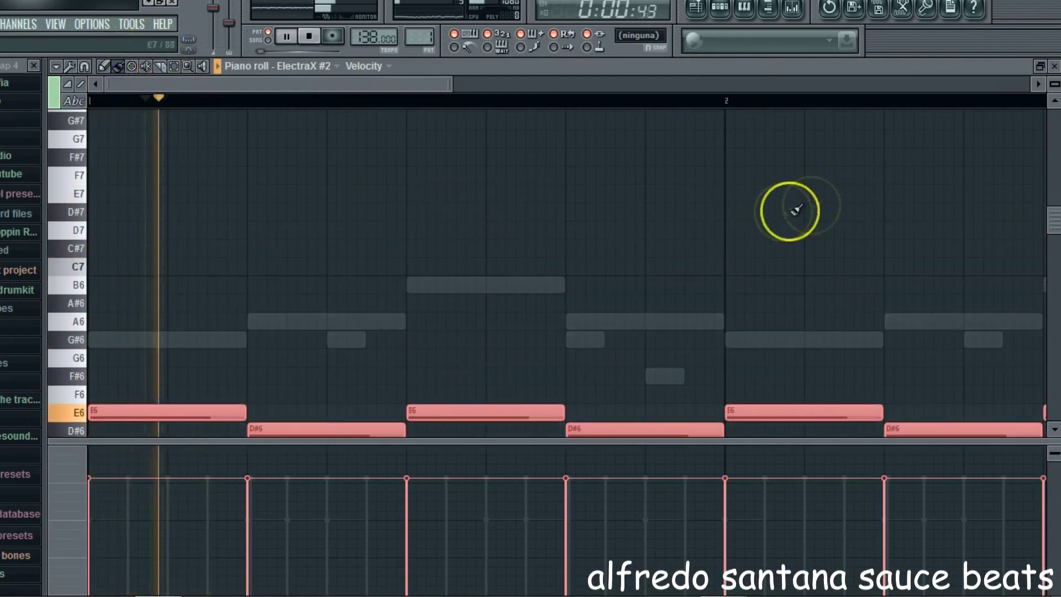
click(1054, 66)
- In the ElectraX plugin, switch SYNTH4 off and SYNTH2 on, and display the SYNTH1 settings
click(134, 107)
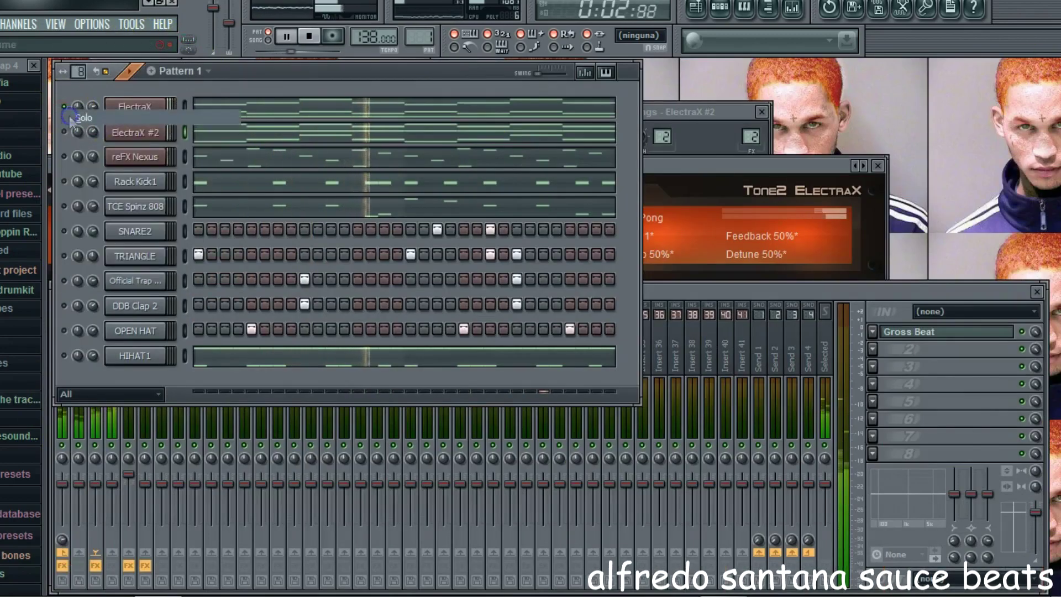
click(585, 261)
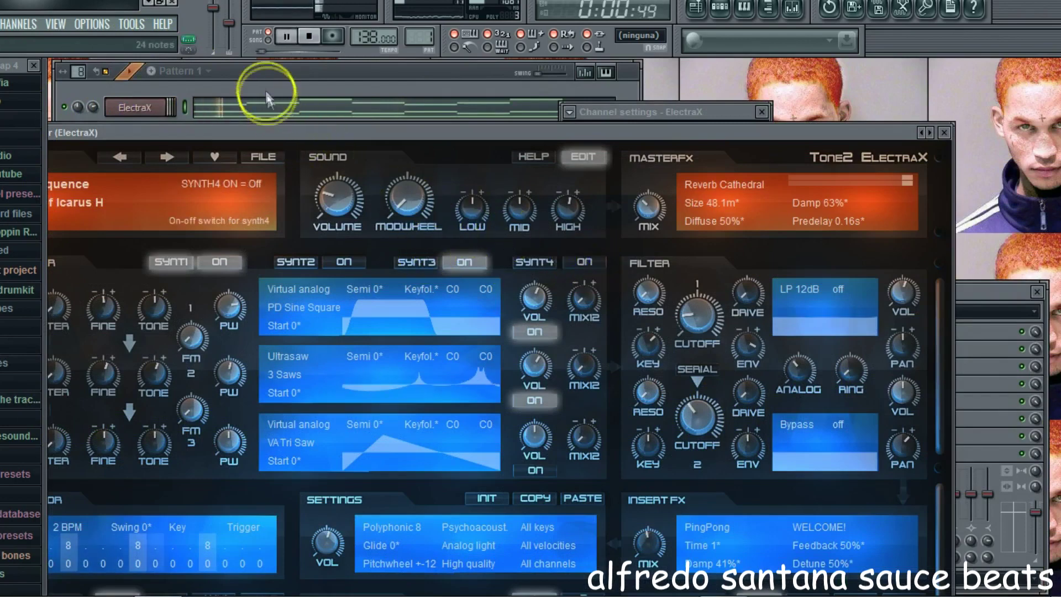
click(295, 262)
key(space)
key(space)
click(176, 263)
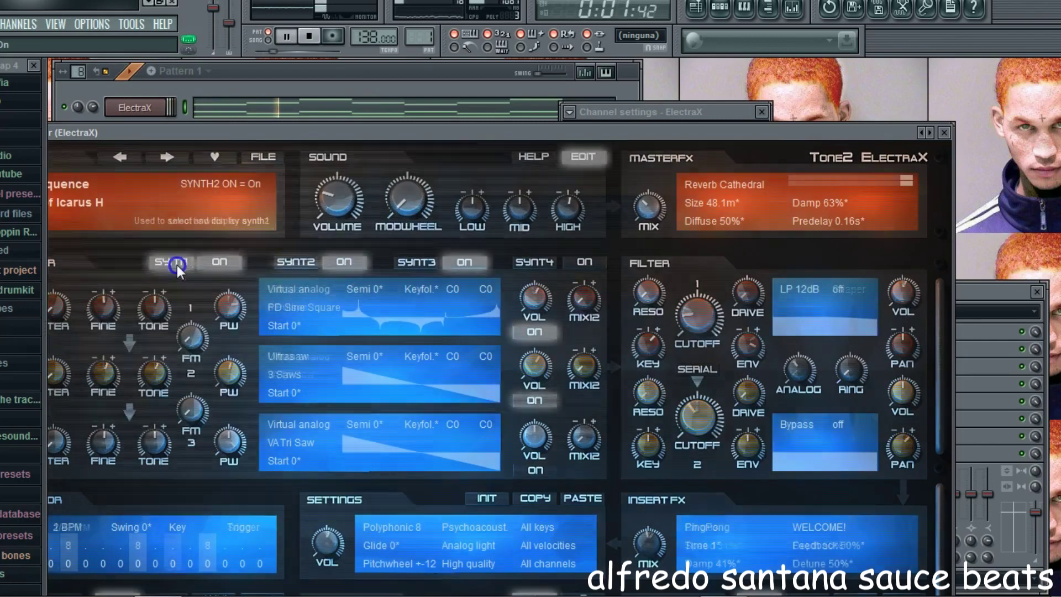
- Audition ElectraX alone and together with ElectraX #2, and unmute all channels including reFX Nexus
click(243, 90)
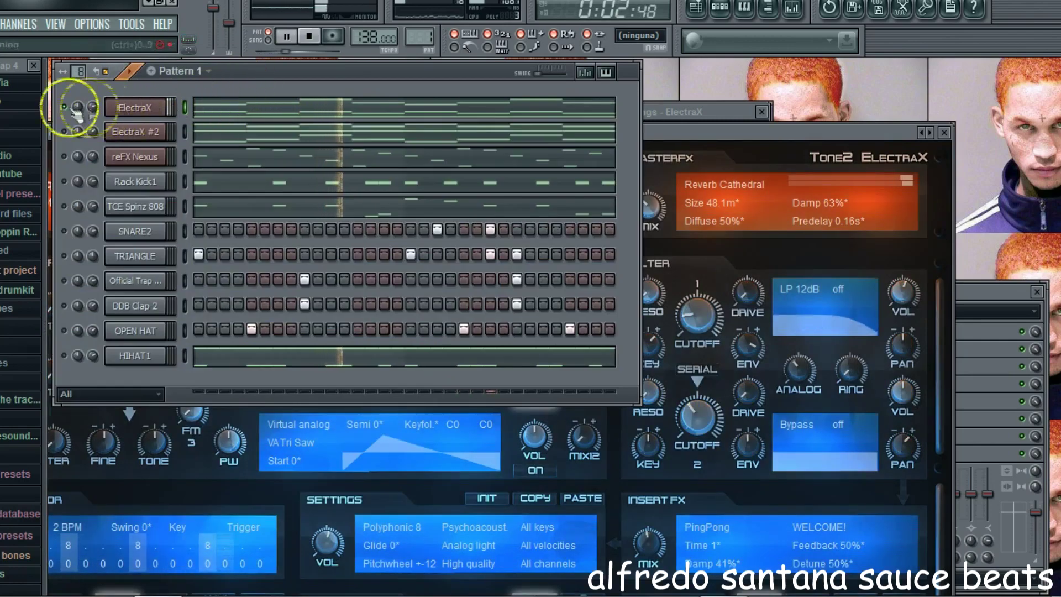
click(66, 149)
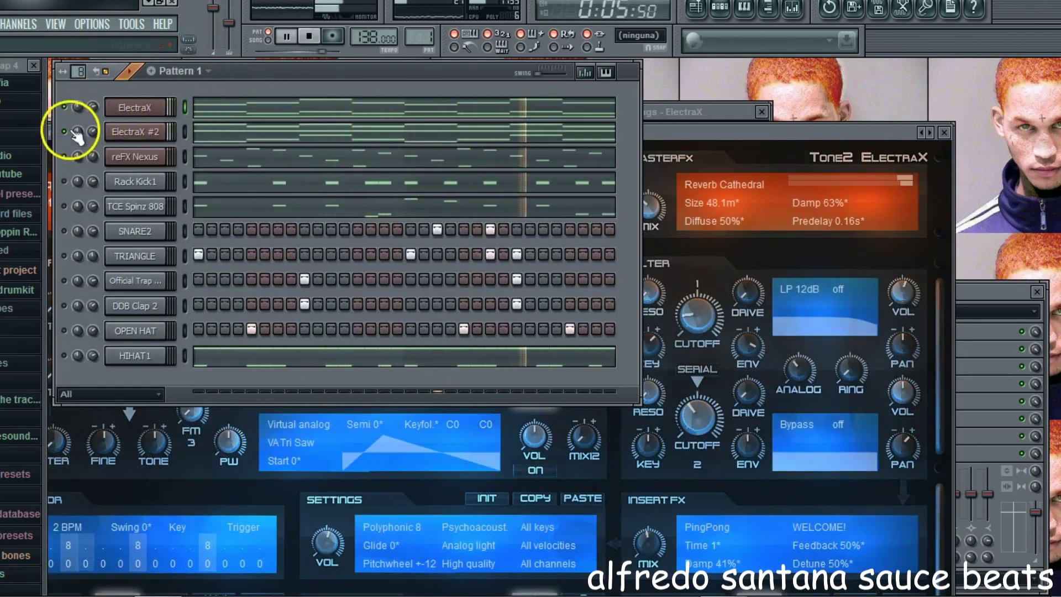
right_click(64, 106)
click(67, 125)
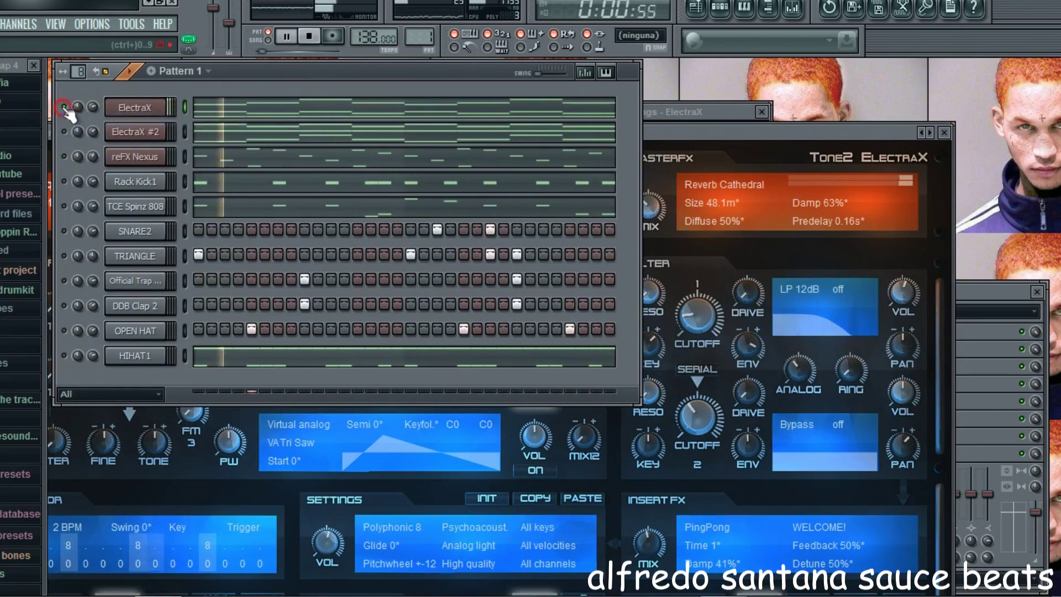
right_click(64, 108)
click(69, 119)
key(space)
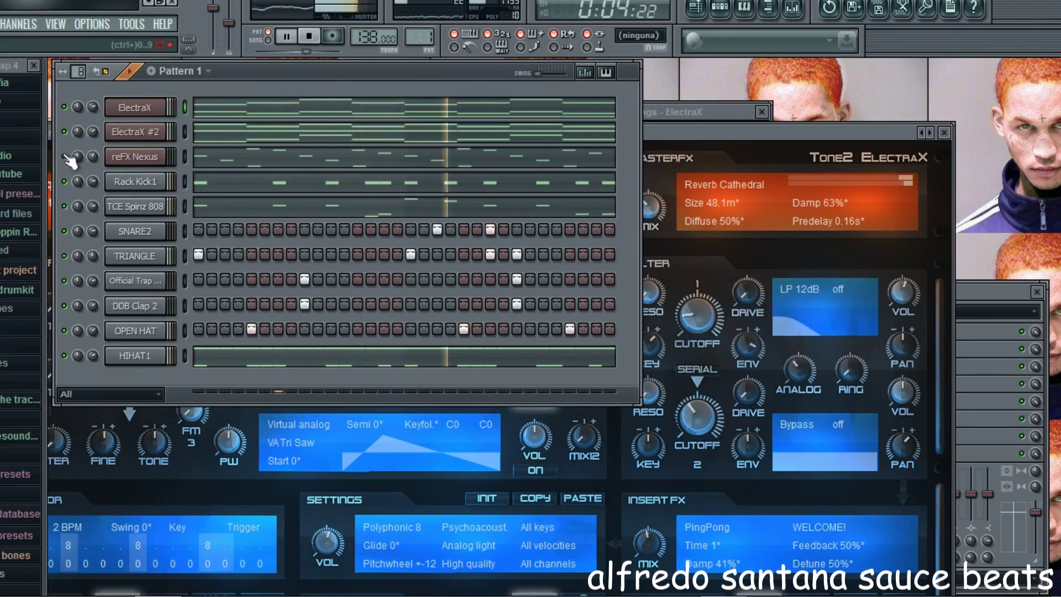
click(267, 106)
click(65, 158)
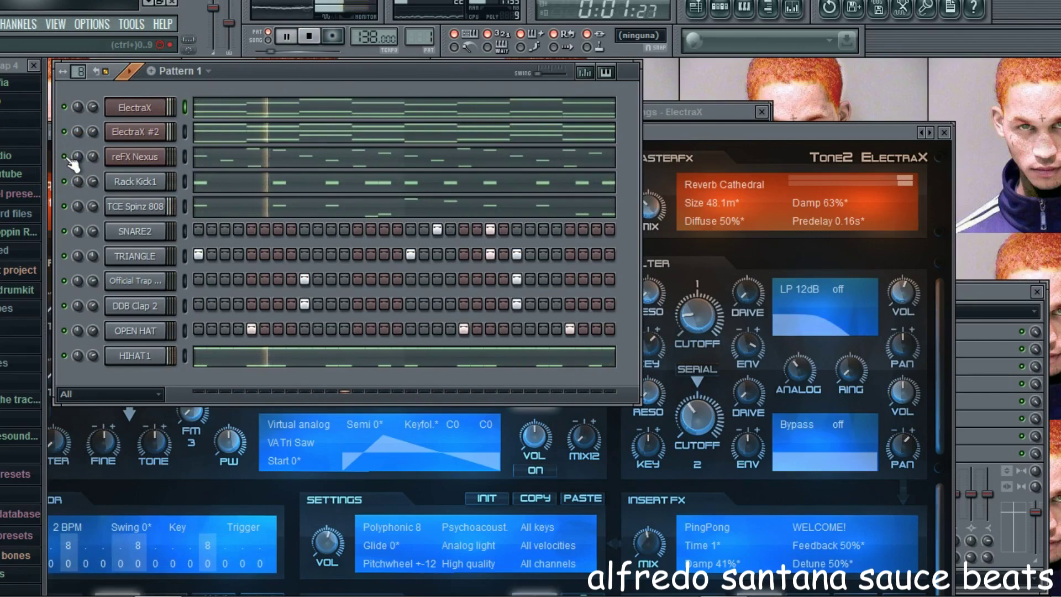
- Try the reFX Nexus melody one octave higher in the piano roll and return its notes to the original octave
click(194, 159)
click(118, 67)
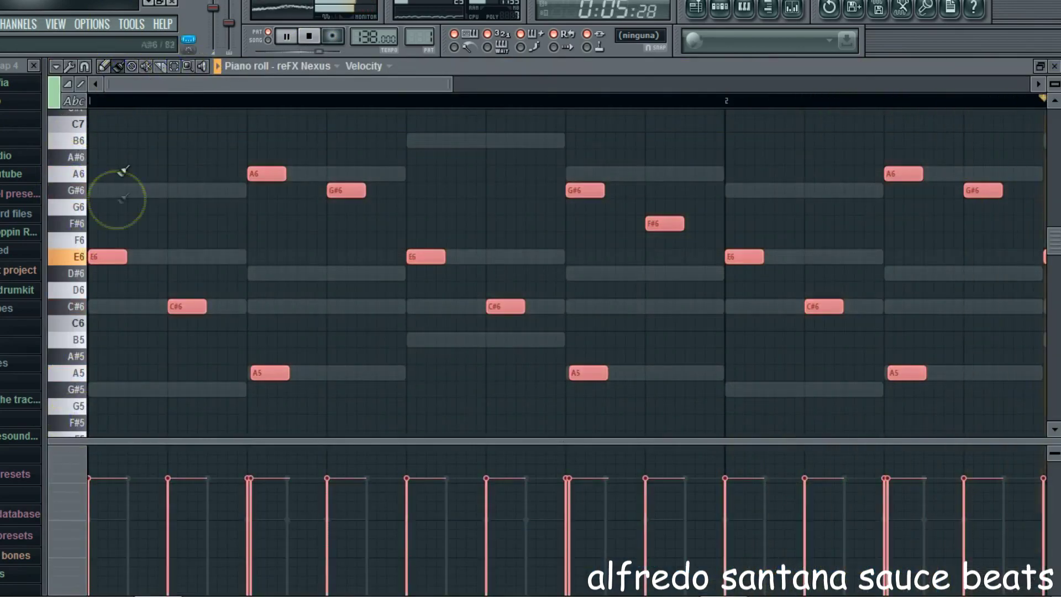
drag(110, 254, 98, 123)
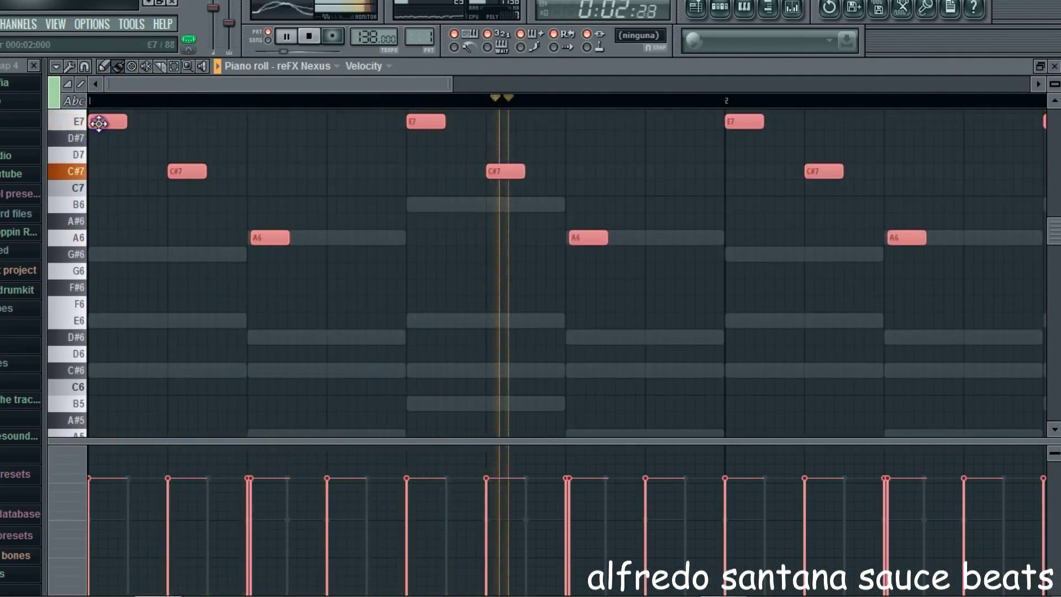
drag(101, 122, 75, 320)
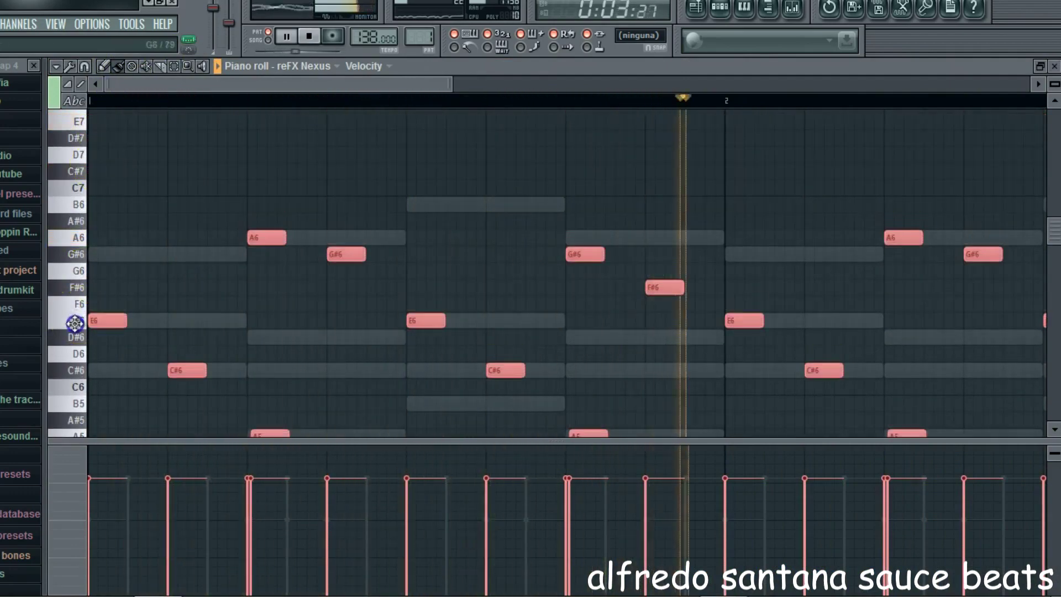
click(1053, 66)
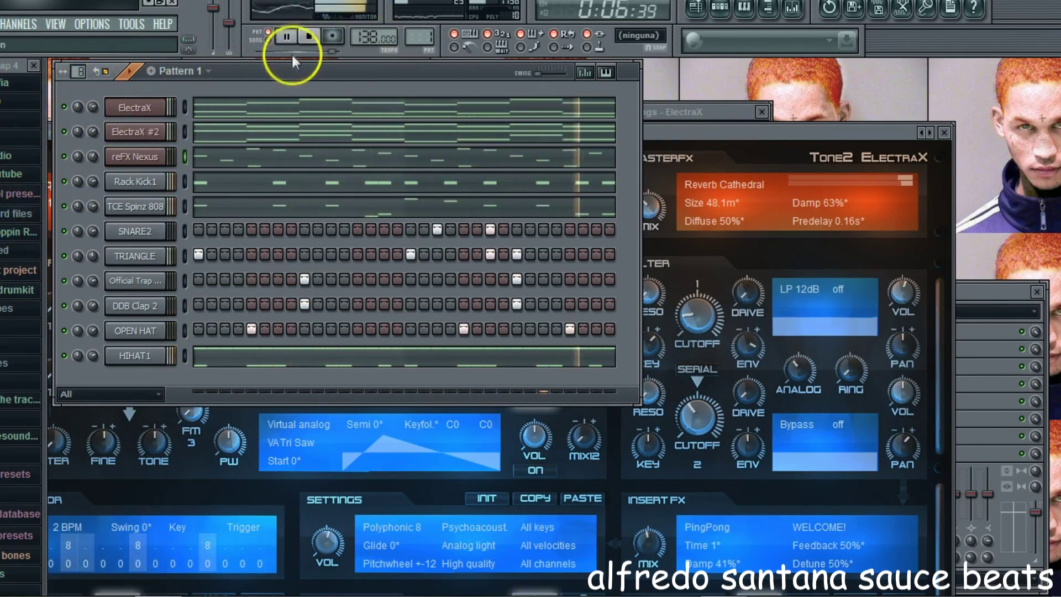
- Stop playback and split Pattern 1 into separate patterns by channel
key(space)
click(199, 72)
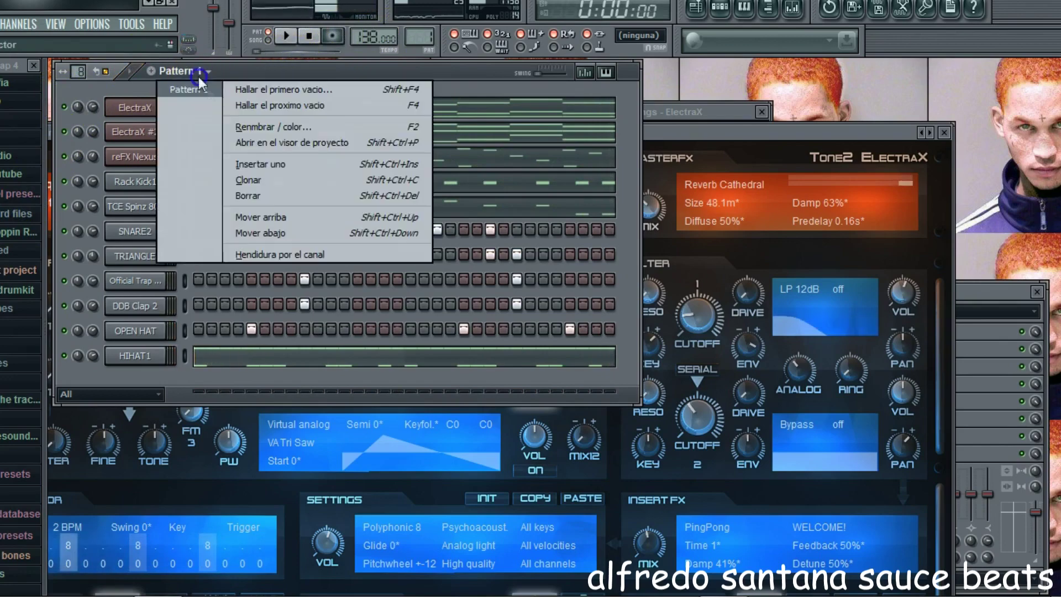
click(319, 255)
- Open and maximize the playlist, and paint four ElectraX pattern clips on Track 1 across bars 1 to 16
click(696, 8)
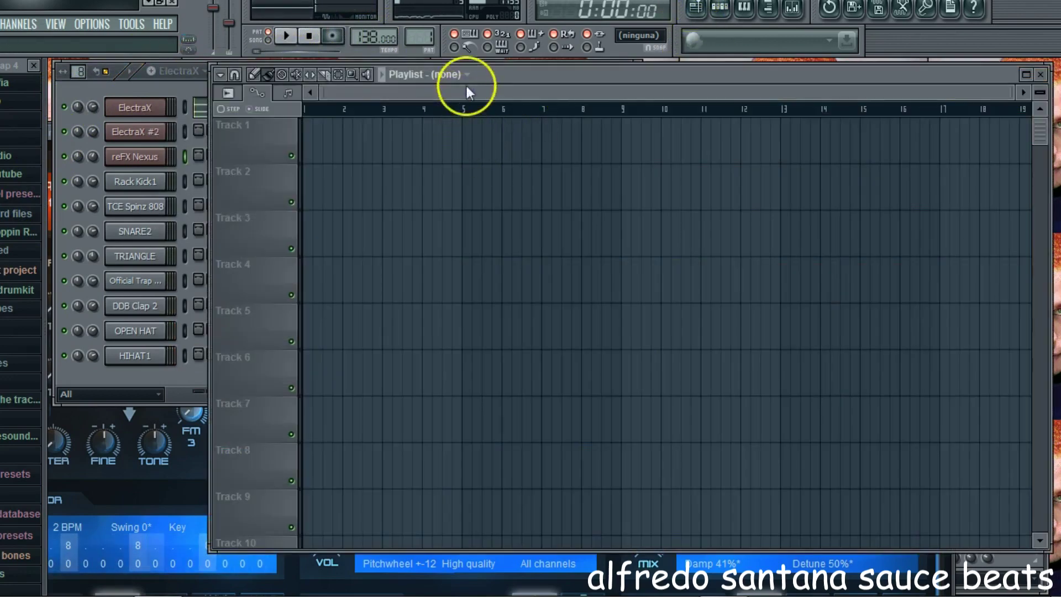
click(462, 76)
click(459, 107)
drag(373, 147, 850, 151)
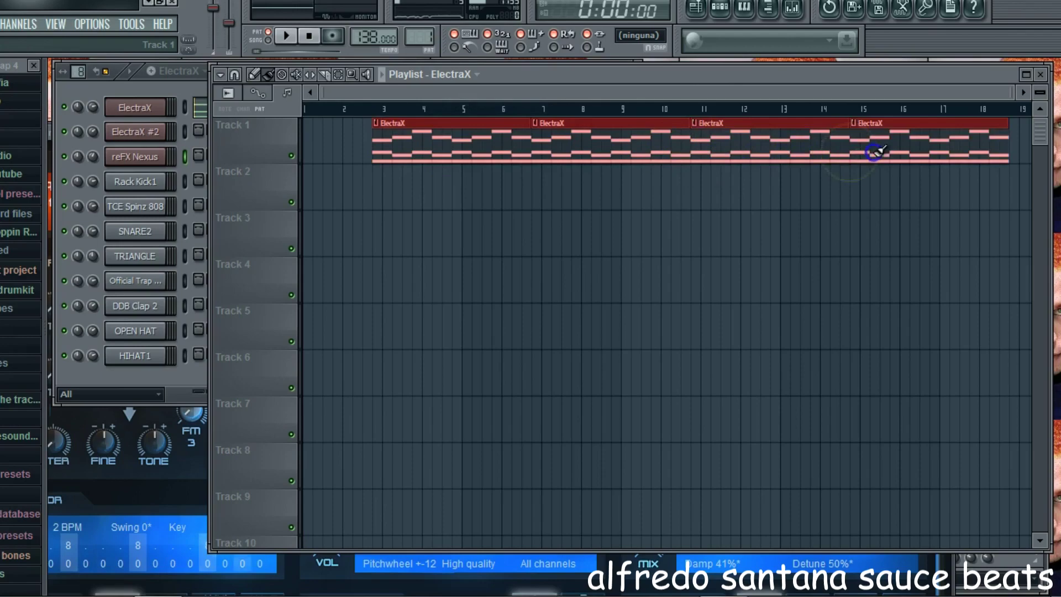
double_click(718, 74)
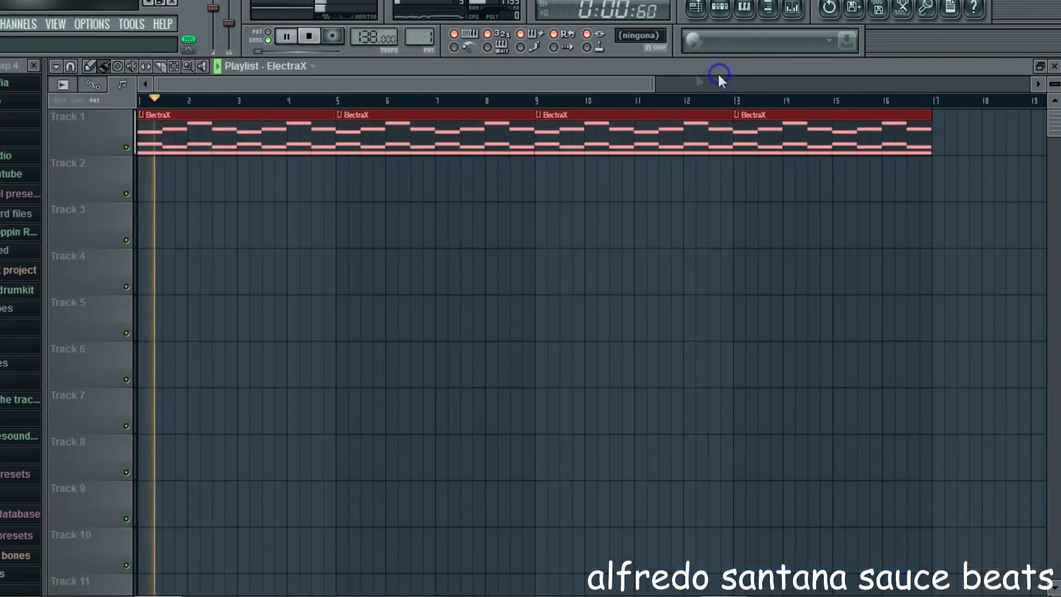
drag(652, 83, 935, 83)
- Paint four ElectraX #2 clips on Track 2 and four reFX Nexus clips on Track 3 across bars 1 to 16
click(313, 66)
click(304, 113)
mouse_move(227, 172)
mouse_down()
mouse_move(668, 173)
mouse_move(577, 173)
mouse_up()
click(327, 66)
click(319, 161)
mouse_move(213, 220)
mouse_down()
mouse_move(580, 227)
mouse_move(532, 227)
mouse_up()
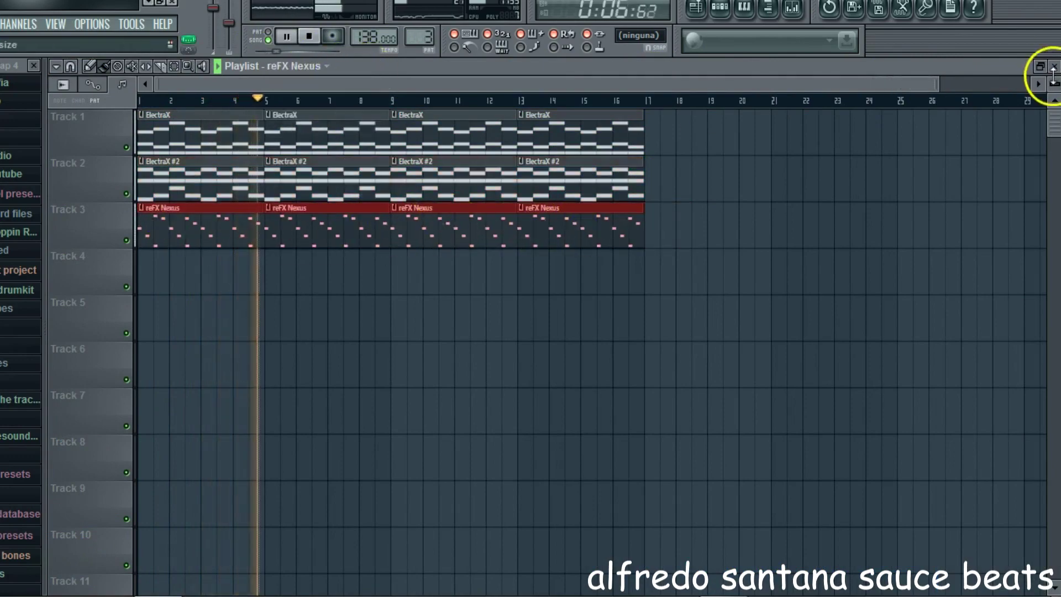
- Restore the playlist to its smaller window and adjust the ElectraX #2 channel volume
drag(1054, 84, 1055, 68)
double_click(488, 65)
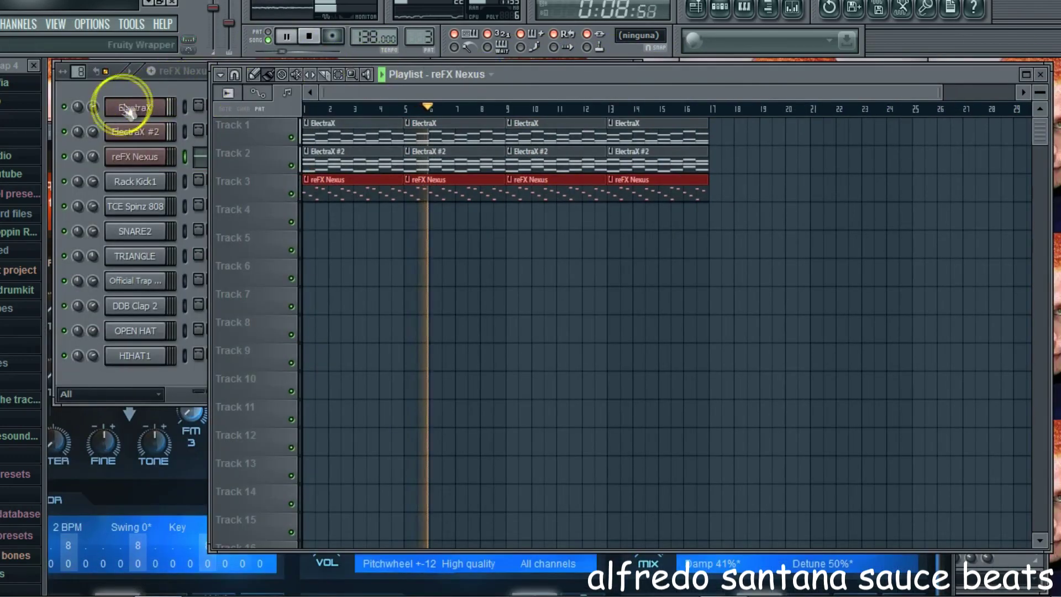
click(96, 132)
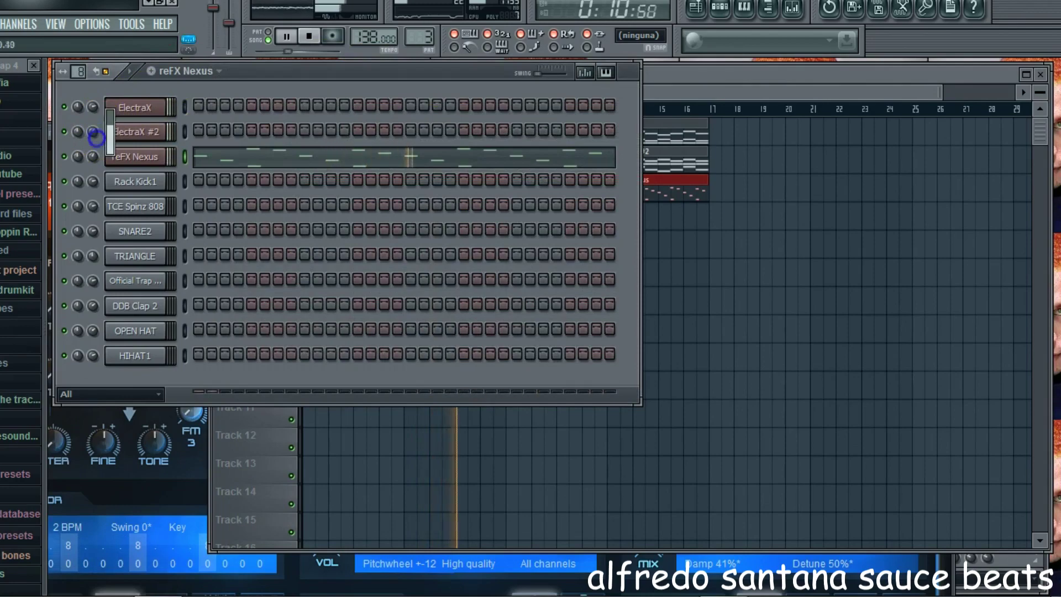
click(771, 173)
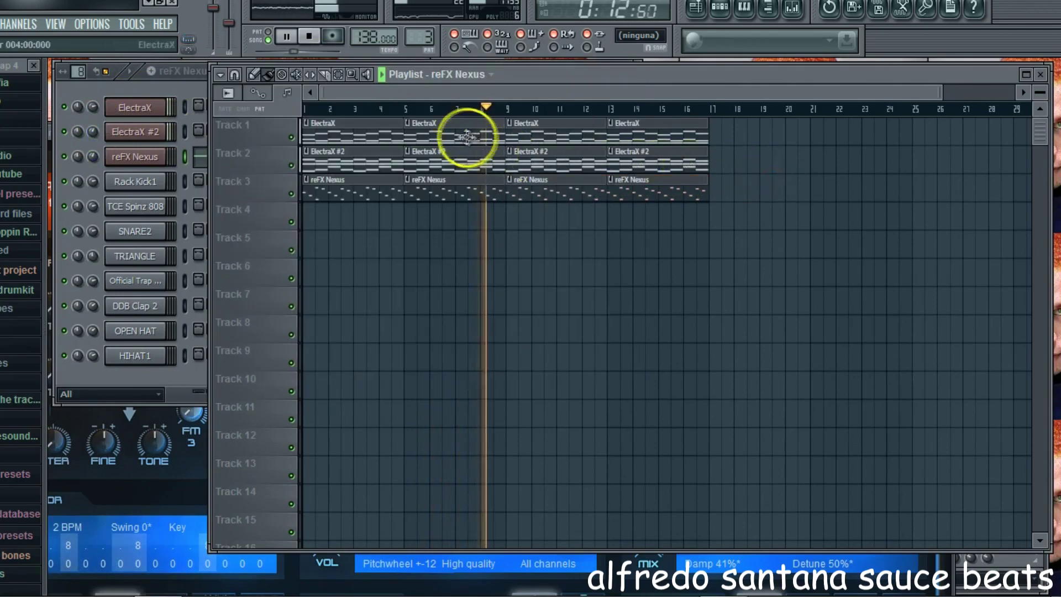
- Paint four Rack Kick1 clips on Track 4 and four TCE Spinz 808 clips on Track 5 across bars 1 to 16
click(466, 74)
click(465, 155)
drag(399, 222, 724, 224)
mouse_move(469, 223)
mouse_down()
mouse_move(367, 225)
mouse_move(647, 245)
mouse_up()
click(467, 75)
click(446, 170)
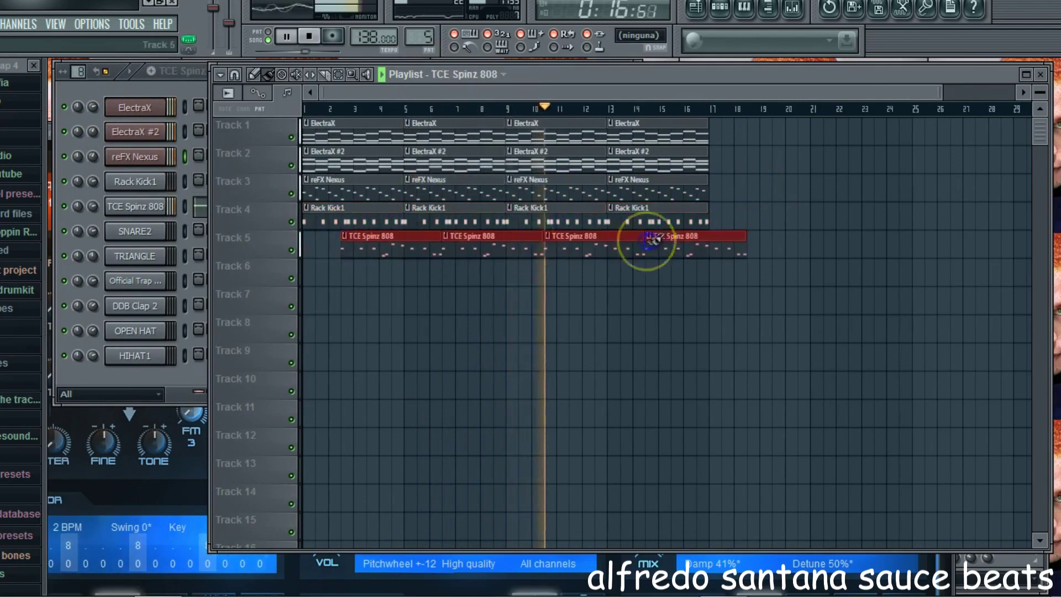
click(648, 239)
click(381, 245)
drag(461, 248, 387, 247)
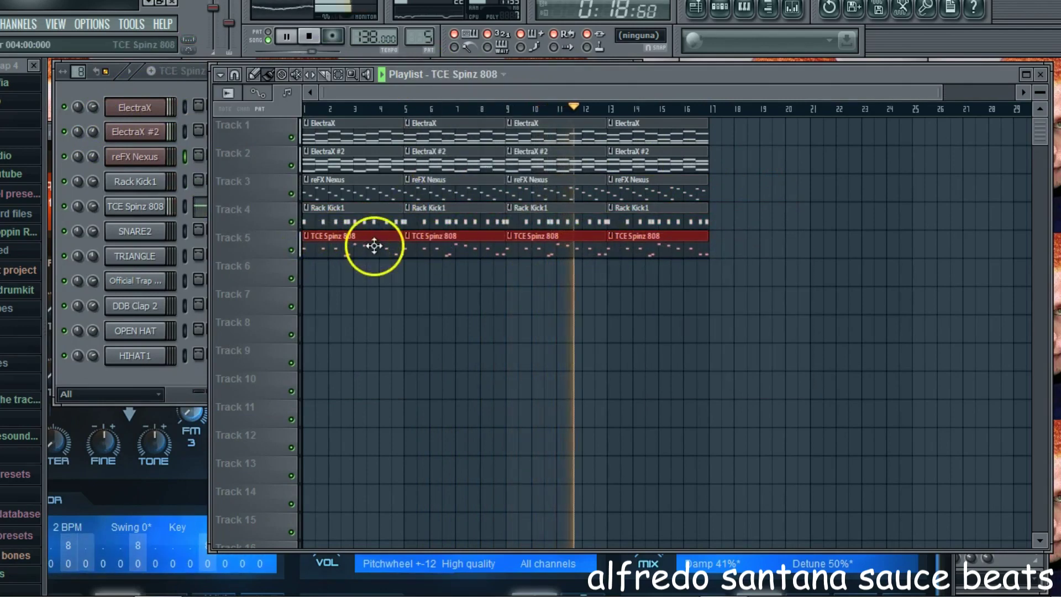
- Paint four SNARE2 clips on Track 6 and four TRIANGLE clips on Track 7 across bars 1 to 16
click(434, 75)
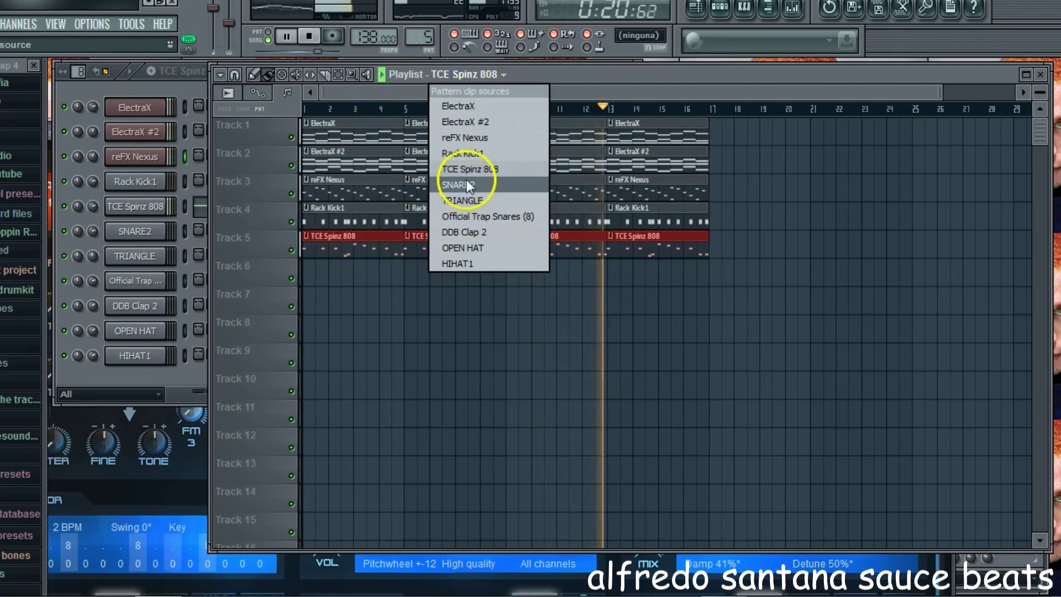
click(447, 187)
mouse_move(350, 271)
mouse_down()
mouse_move(658, 282)
mouse_move(502, 277)
mouse_up()
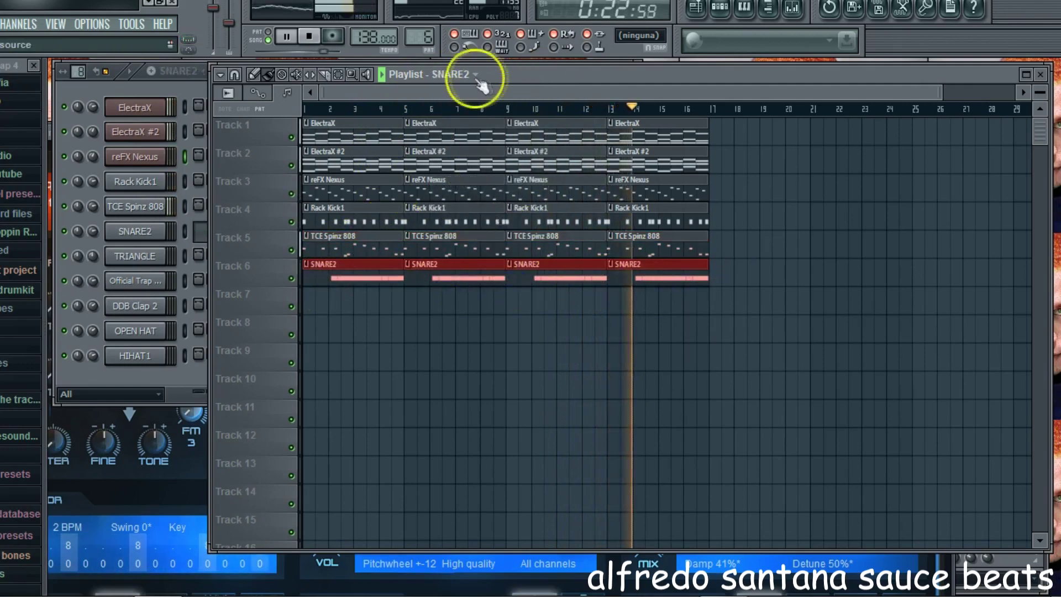
click(474, 75)
click(466, 201)
drag(359, 299, 621, 308)
- Paint four Official Trap Snares (8) clips on Track 8 and four DDB Clap 2 clips on Track 9 across bars 1 to 16
click(476, 75)
click(454, 217)
drag(362, 327, 652, 331)
click(480, 77)
click(471, 232)
drag(331, 350, 626, 350)
drag(502, 360, 476, 362)
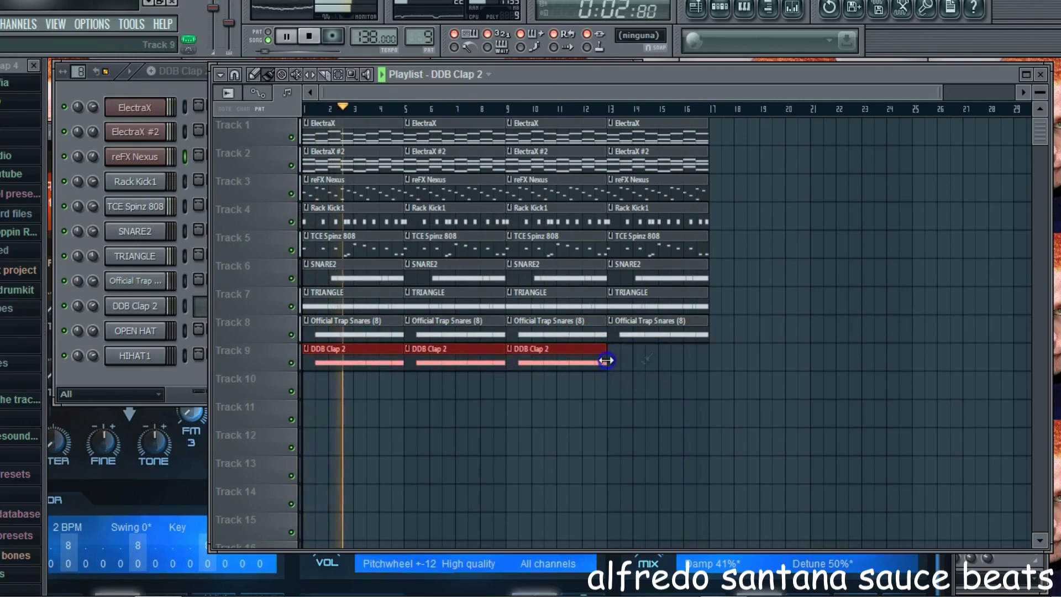
drag(615, 362, 661, 360)
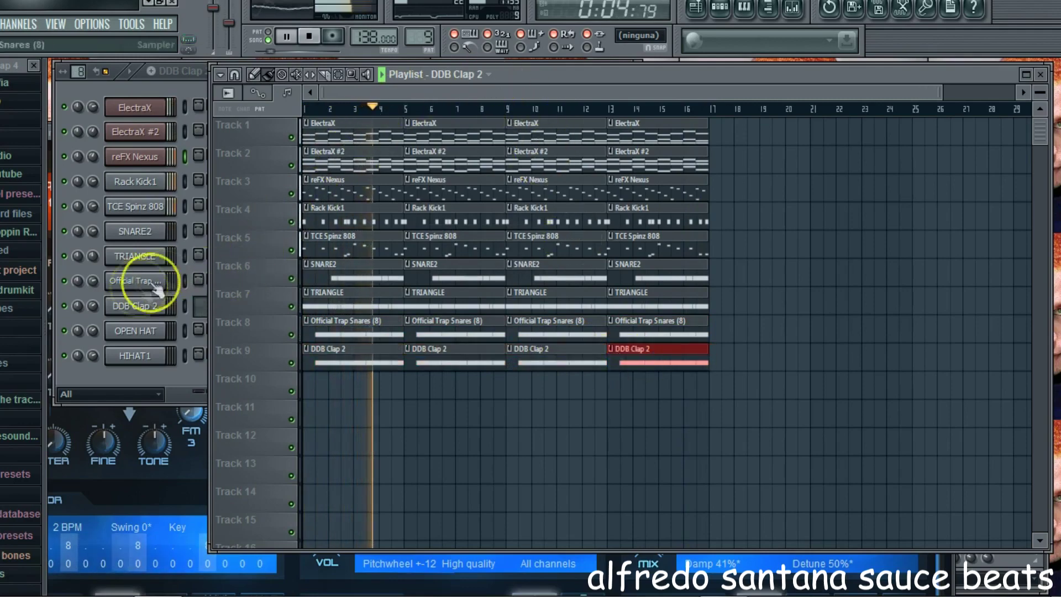
click(96, 308)
click(671, 86)
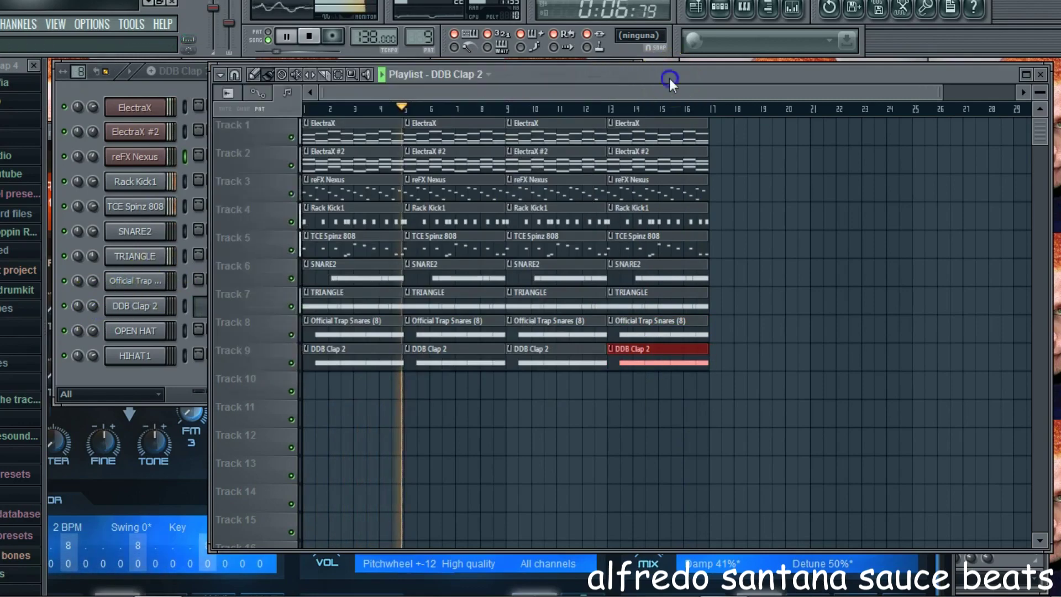
- Paint four OPEN HAT clips on Track 10 and four HIHAT1 clips on Track 11 across bars 1 to 16, and stop playback
click(487, 74)
click(464, 263)
click(458, 75)
click(462, 248)
mouse_move(337, 381)
mouse_down()
mouse_move(649, 382)
mouse_move(601, 390)
mouse_up()
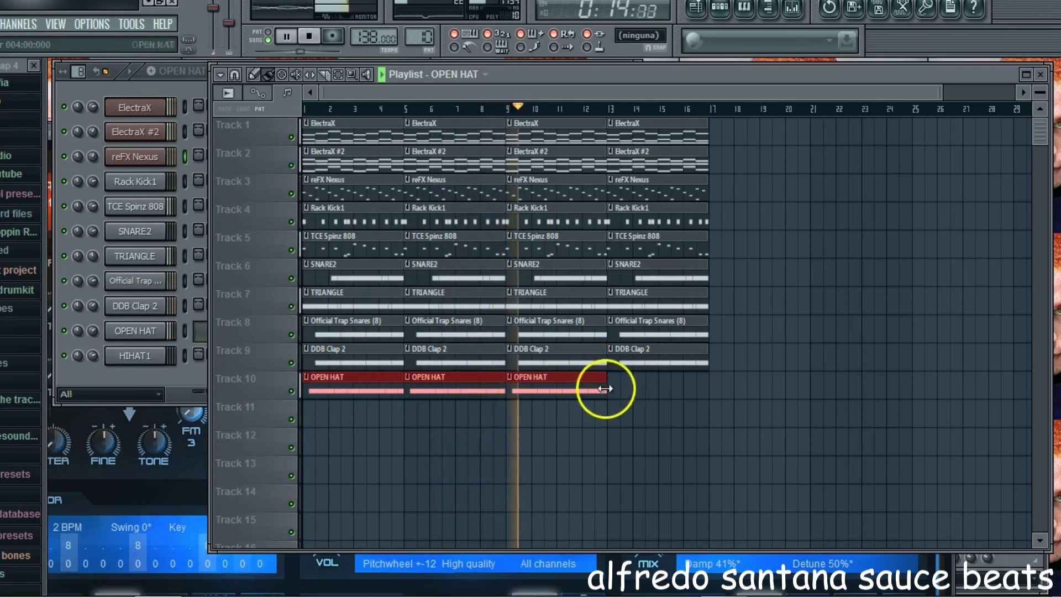
click(611, 384)
click(475, 74)
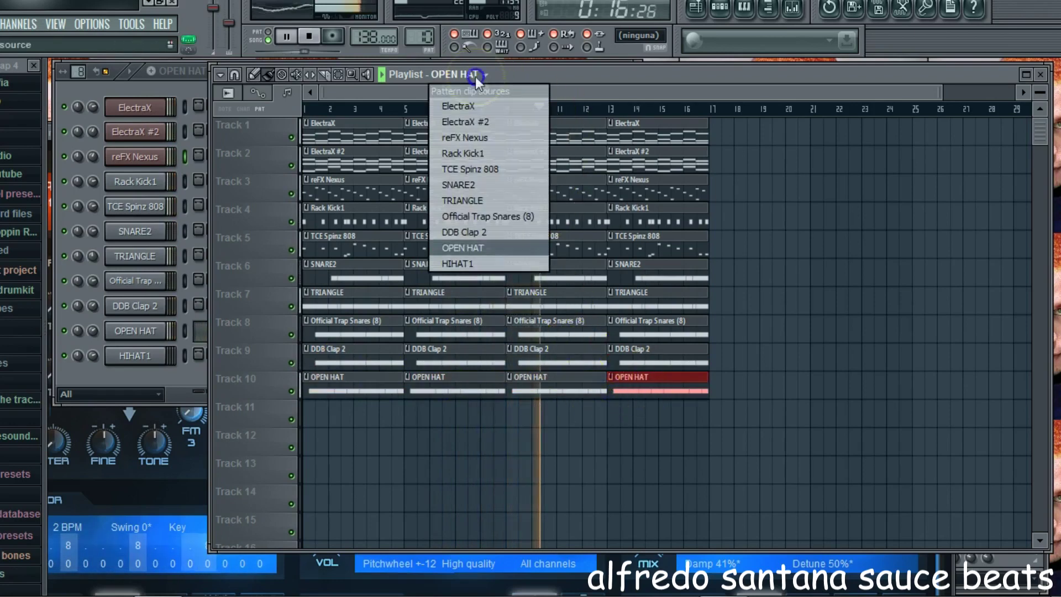
click(481, 263)
click(306, 407)
drag(306, 407, 546, 406)
key(space)
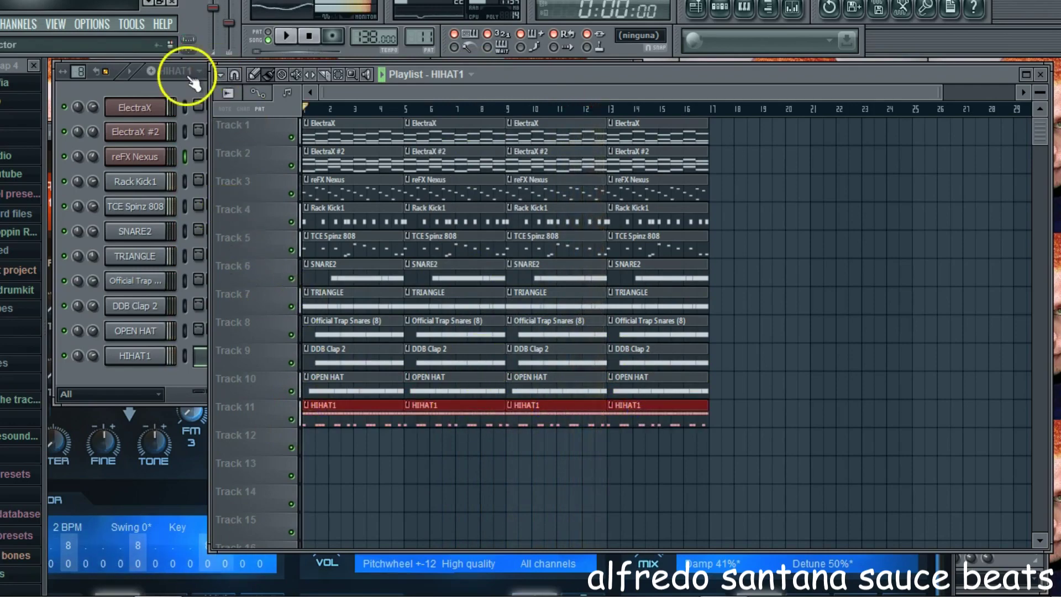
- Cut all notes from the OPEN HAT pattern's piano roll and close the piano roll
click(196, 71)
click(210, 231)
click(232, 332)
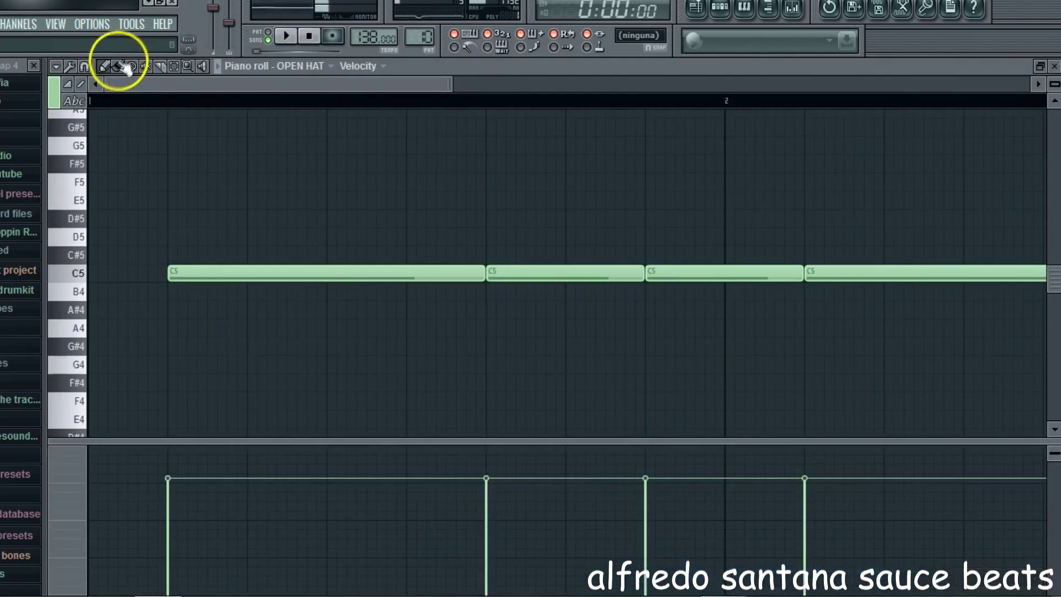
key(ctrl+x)
click(1054, 66)
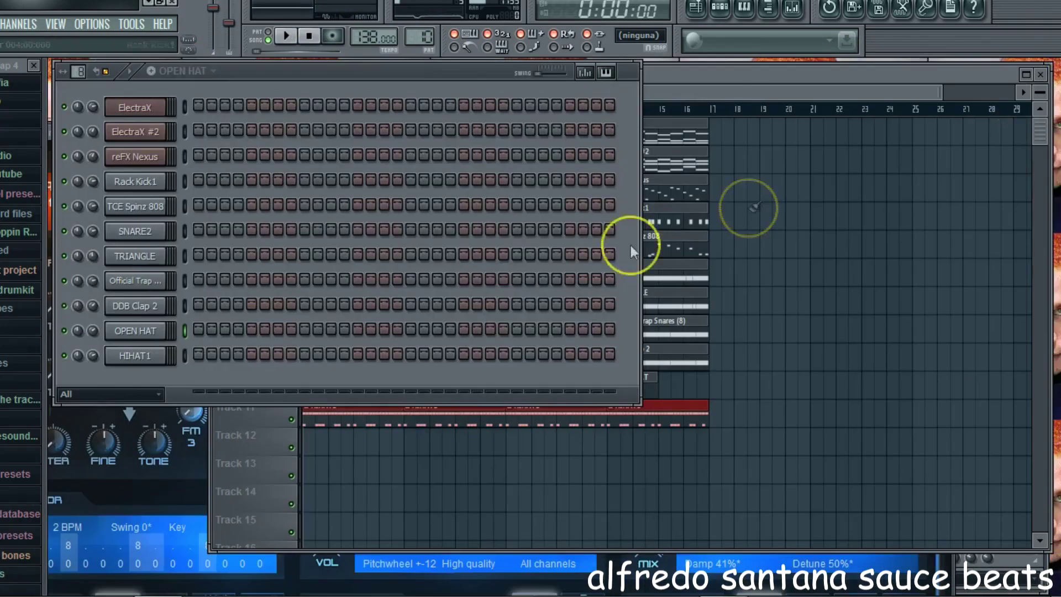
- Start playback and place OPEN HAT hits on steps 5, 17 and 25 in the step sequencer
key(space)
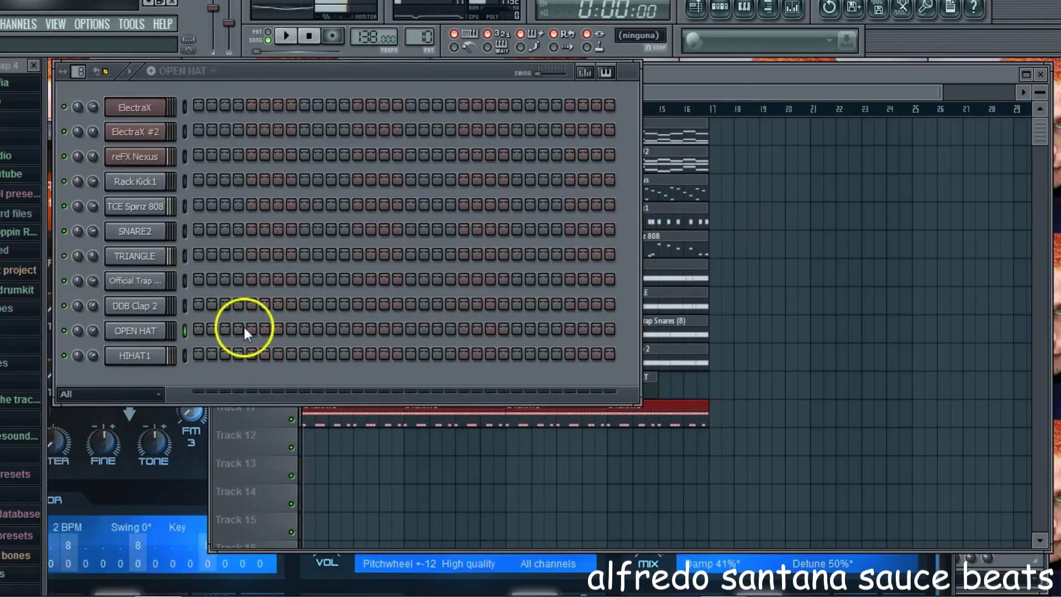
click(252, 328)
click(411, 328)
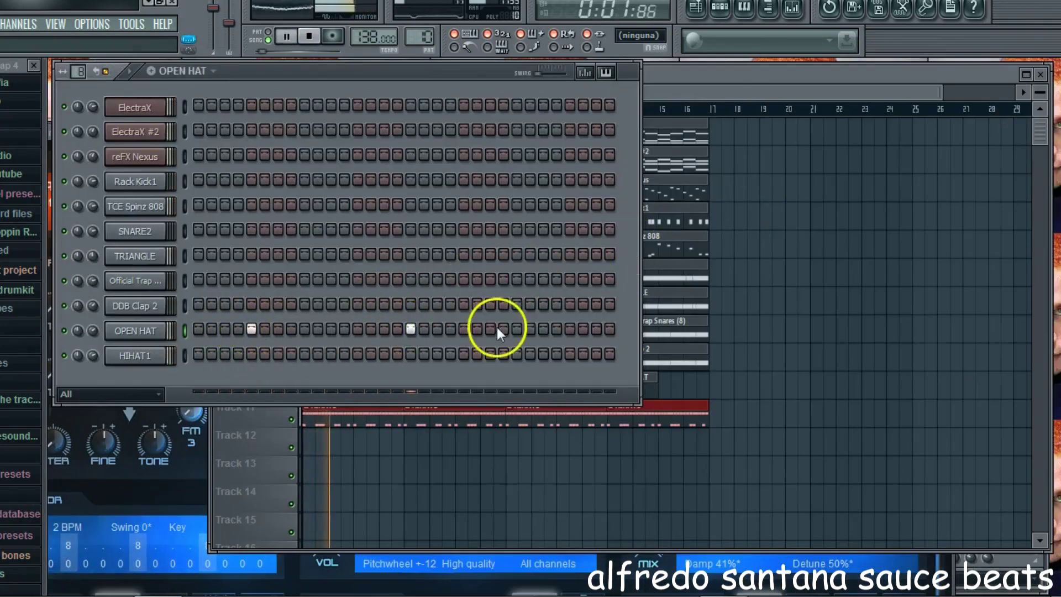
click(516, 329)
- Fill the gaps between the shortened OPEN HAT clips on Track 10 through bar 16
click(657, 380)
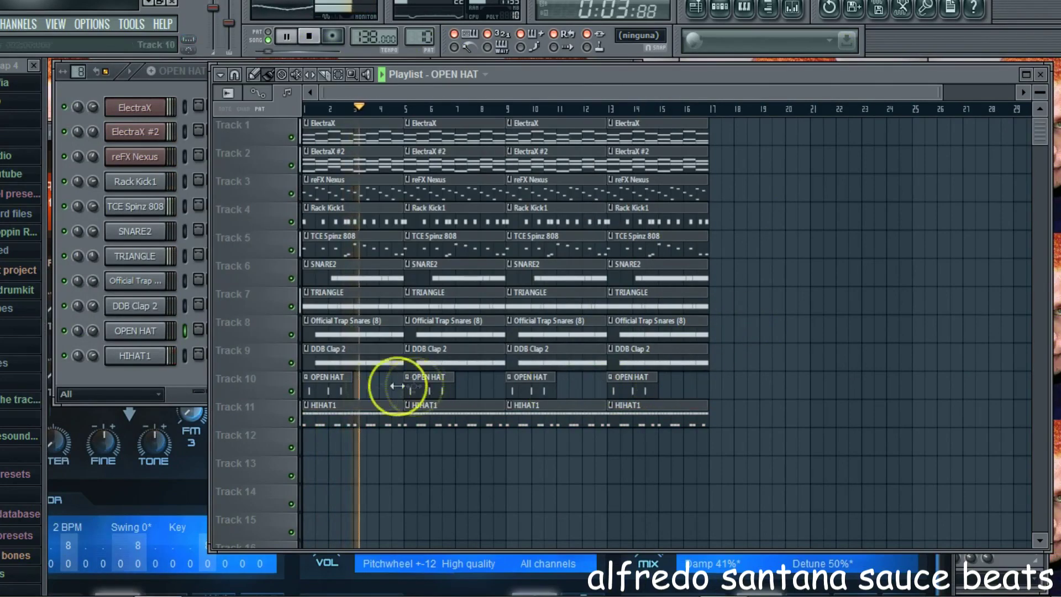
drag(365, 385, 685, 383)
right_click(801, 383)
- Select all playlist clips in bars 1 to 16 and duplicate them into bars 17 to 32
click(332, 76)
click(327, 74)
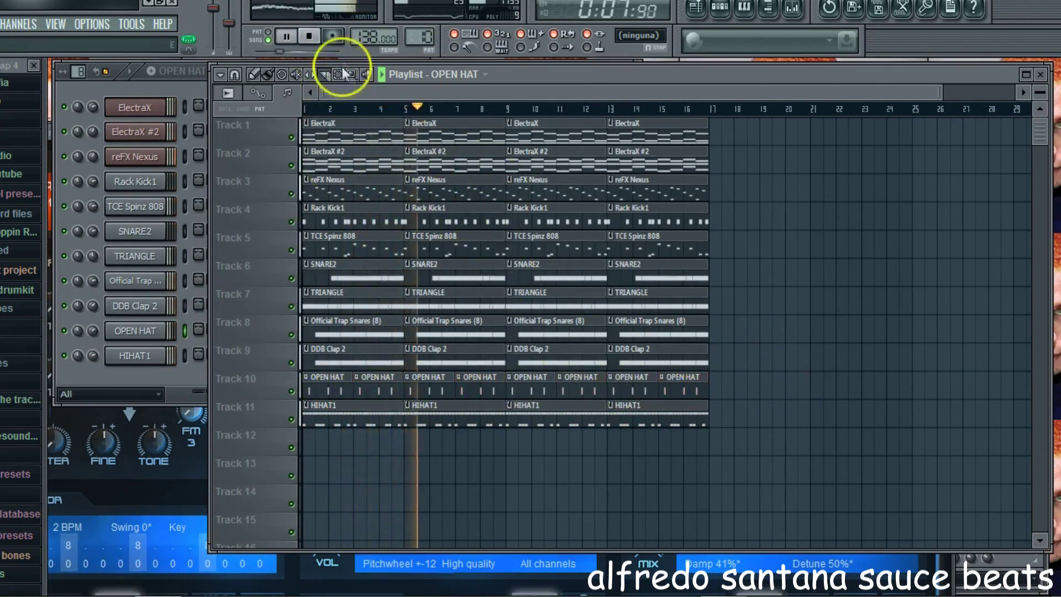
drag(705, 430, 276, 99)
click(220, 75)
mouse_move(232, 90)
click(382, 136)
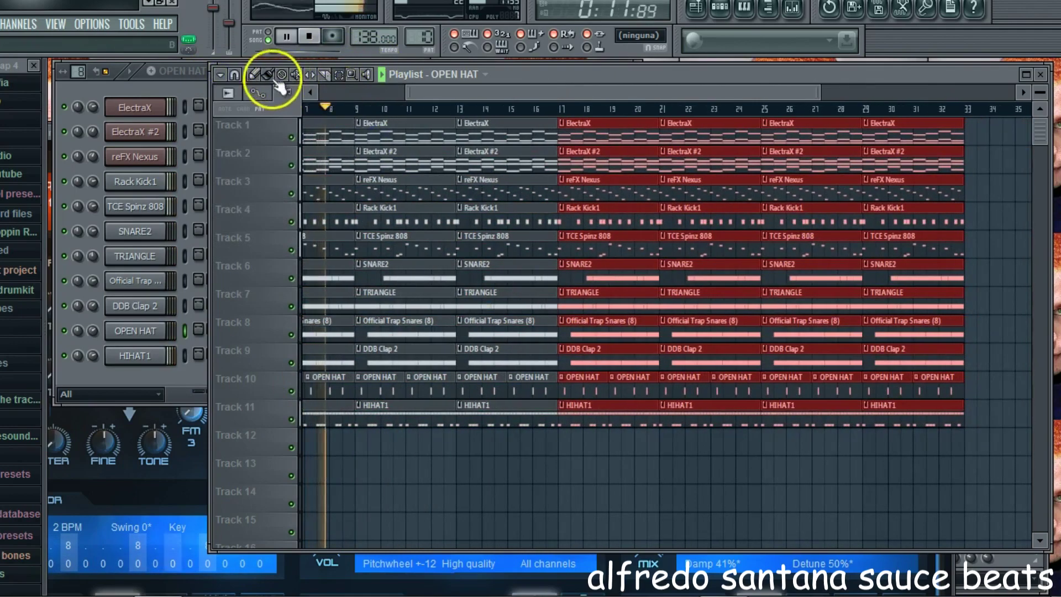
- Delete the clips on Tracks 3 to 11 in bars 1 to 4, leaving only ElectraX and ElectraX #2
drag(407, 93, 323, 92)
key(space)
drag(351, 197, 339, 454)
key(space)
right_click(349, 395)
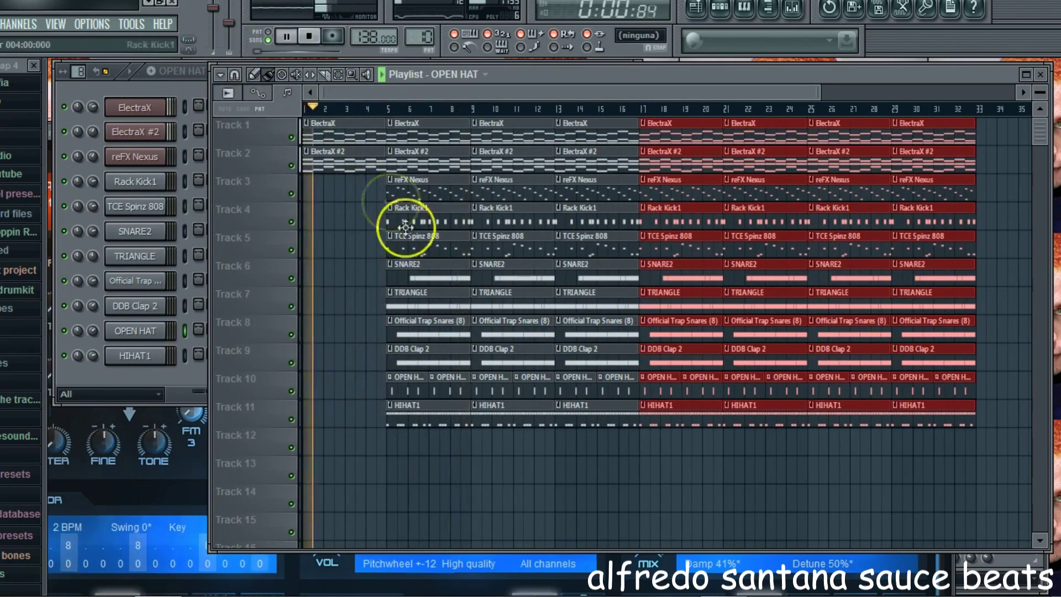
- Replace the ElectraX #2 clip in bars 1 to 4 with a reFX Nexus clip and maximize the playlist
right_click(355, 163)
click(331, 188)
double_click(791, 72)
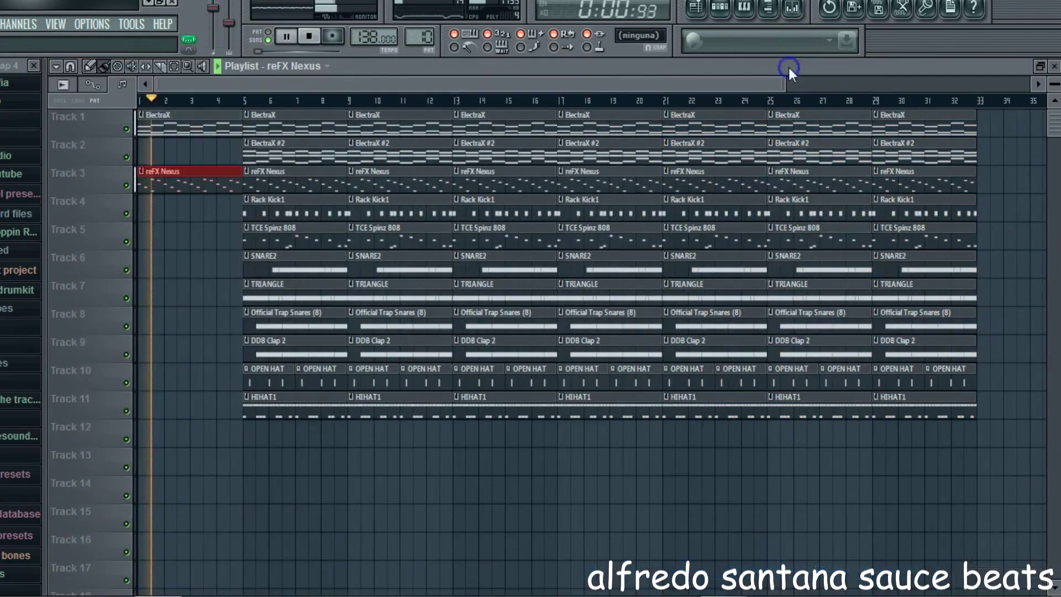
- Rework the intro in bars 1 to 4 by removing ElectraX and placing ElectraX #2 and reFX Nexus clips
key(space)
right_click(200, 185)
key(space)
click(266, 149)
key(space)
right_click(237, 131)
click(253, 170)
drag(773, 84, 919, 78)
click(175, 251)
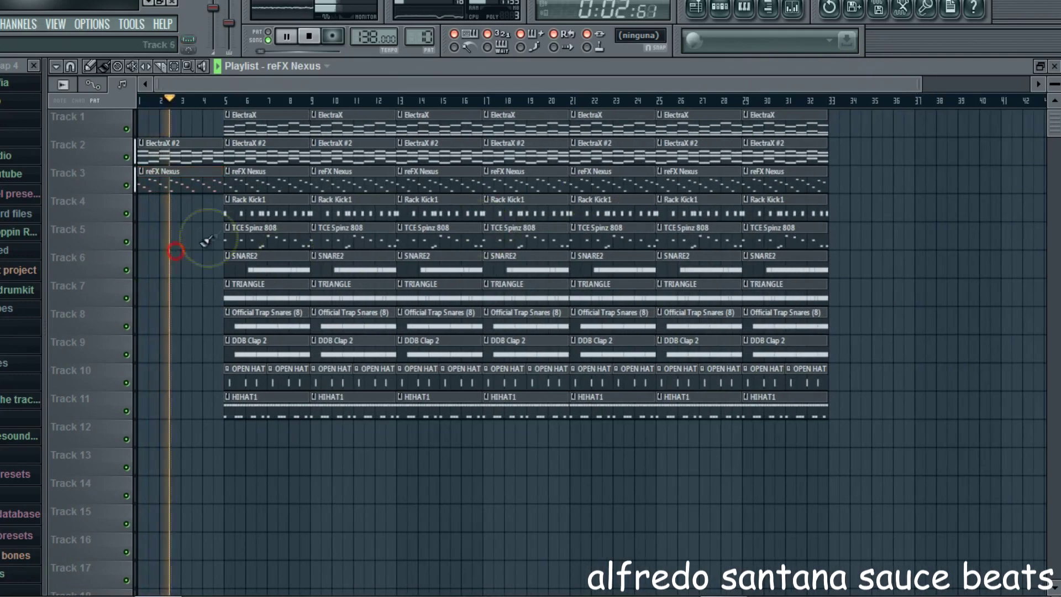
- Delete the ElectraX clip and all drum and 808 clips on Tracks 4 to 11 in bars 5 to 8
right_click(249, 130)
right_click(242, 212)
right_click(242, 241)
right_click(243, 268)
right_click(244, 297)
right_click(244, 318)
right_click(245, 352)
right_click(246, 381)
right_click(248, 397)
right_click(279, 380)
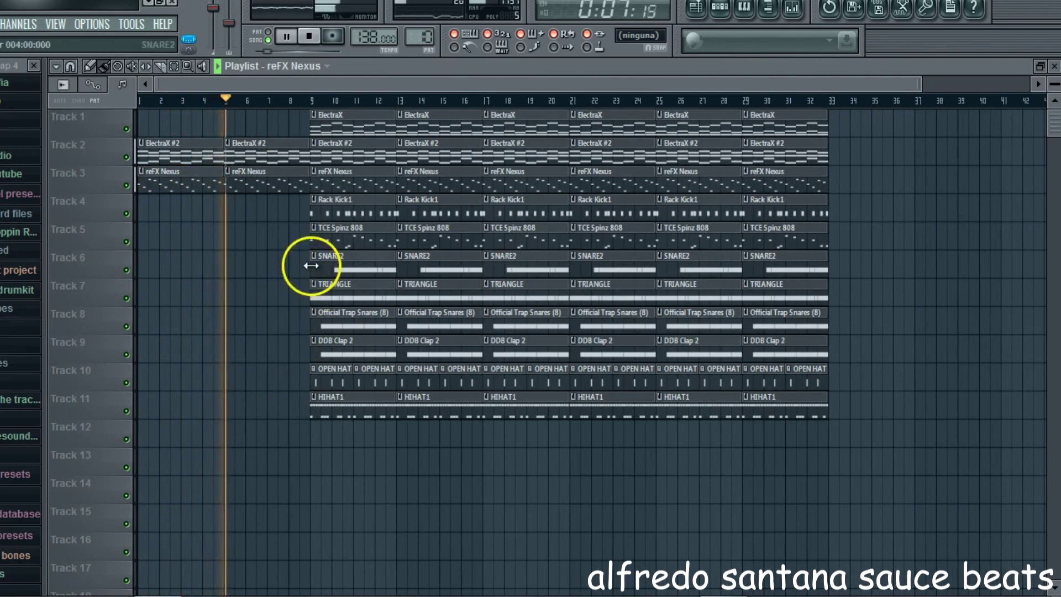
- Delete the reFX Nexus, TRIANGLE and OPEN HAT clips in bars 9 to 16
right_click(355, 184)
right_click(426, 183)
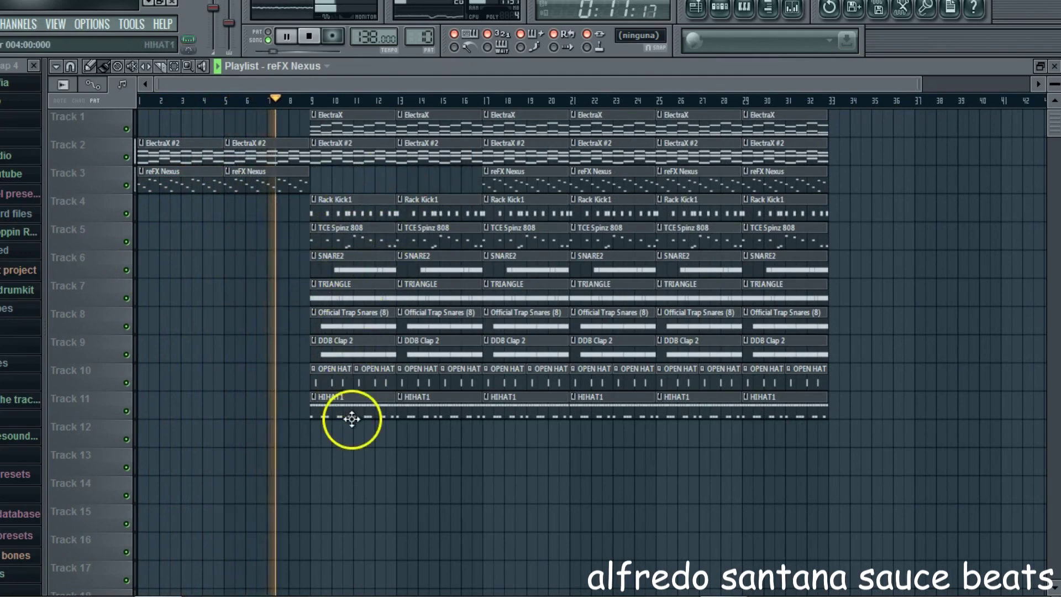
right_click(346, 384)
right_click(364, 381)
right_click(362, 294)
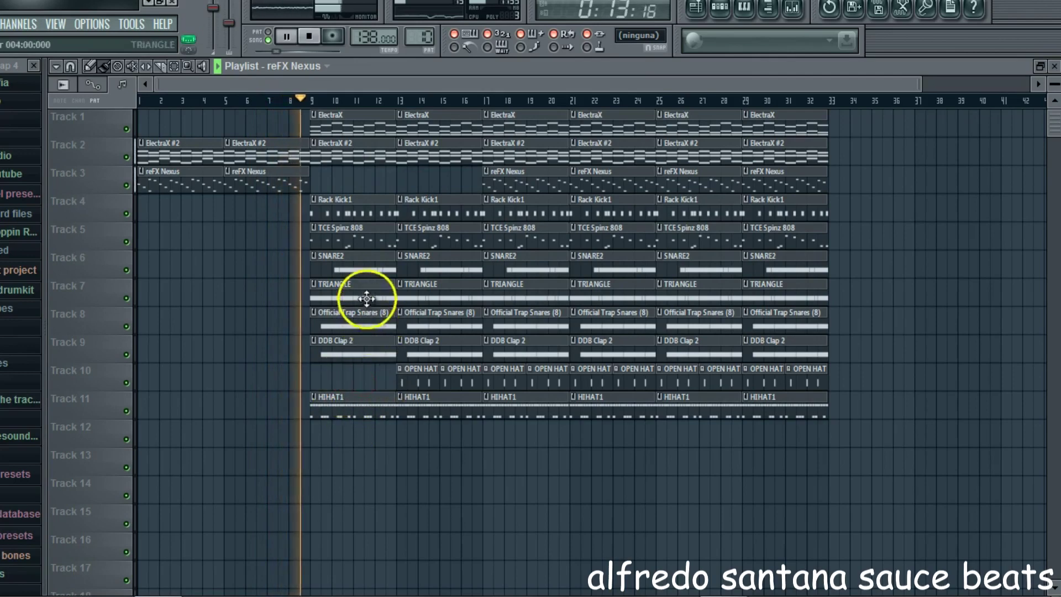
right_click(421, 289)
right_click(415, 373)
right_click(465, 379)
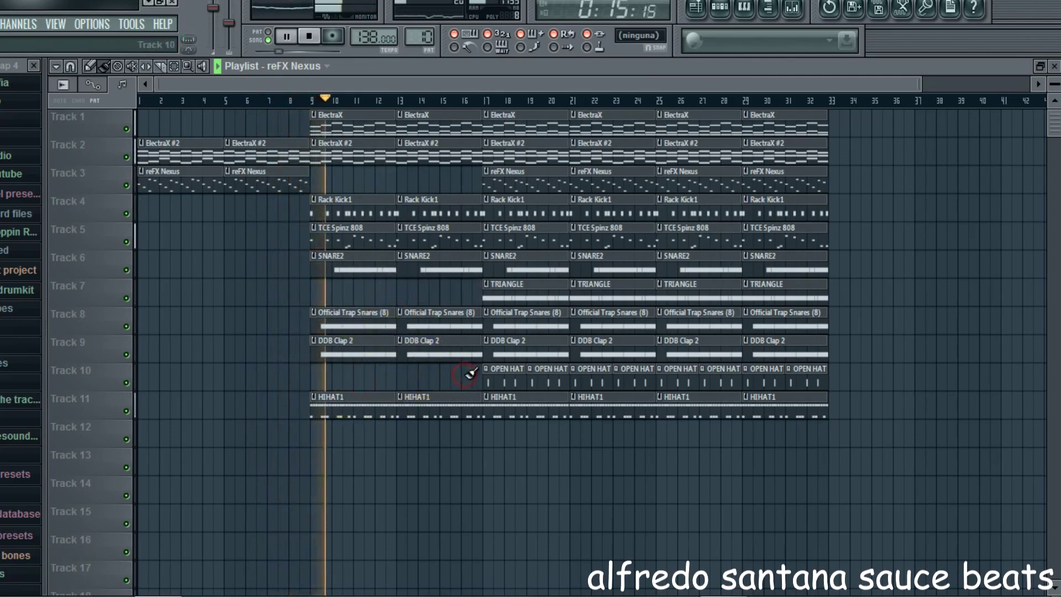
- Try deleting ElectraX in bars 9 to 12 and painting reFX Nexus across bars 9 to 16, and restart playback
right_click(367, 128)
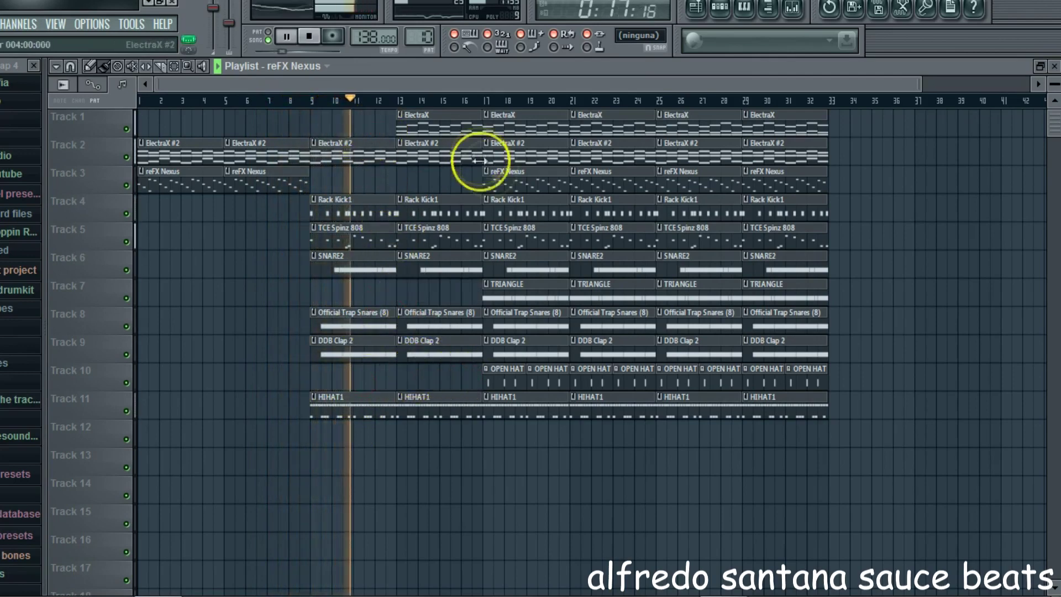
drag(466, 170, 315, 178)
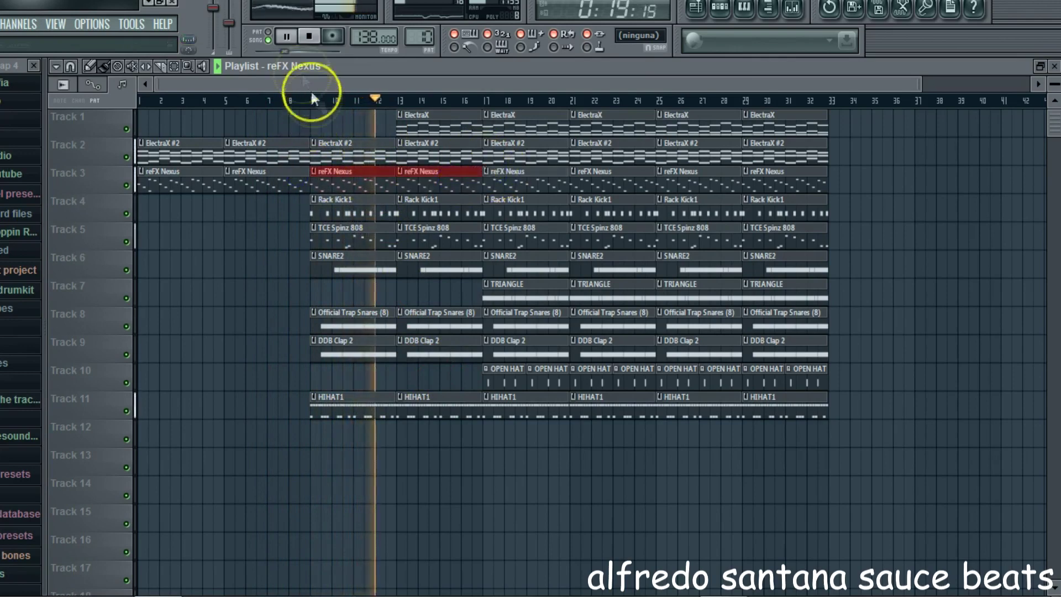
click(304, 36)
click(290, 38)
ctrl+click(267, 112)
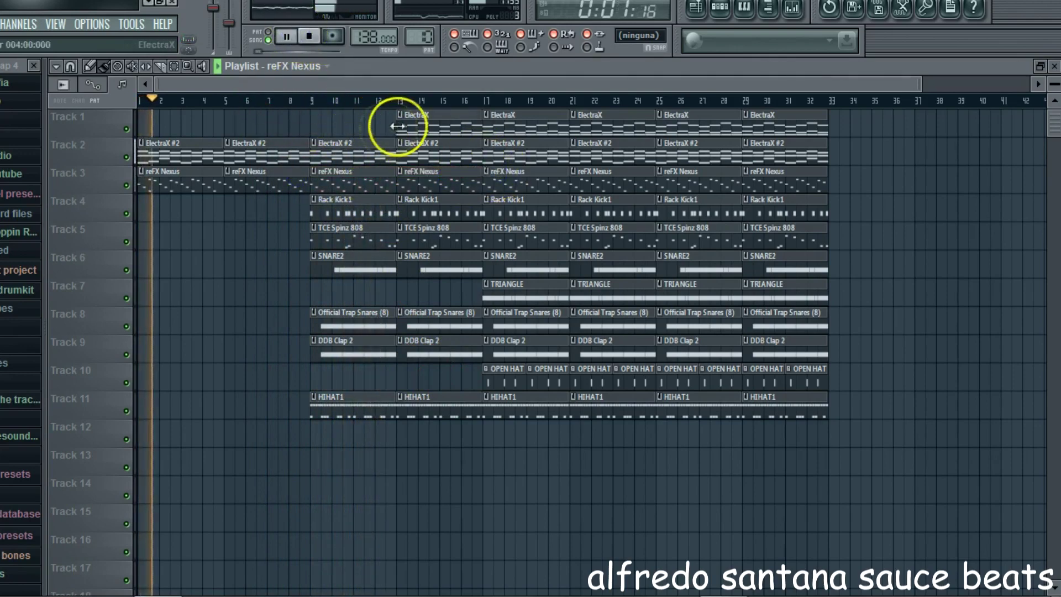
- Put ElectraX back in bars 9 to 12, try removing ElectraX #2 from bars 9 to 16, and play from bar 9
drag(400, 126, 339, 128)
right_click(336, 144)
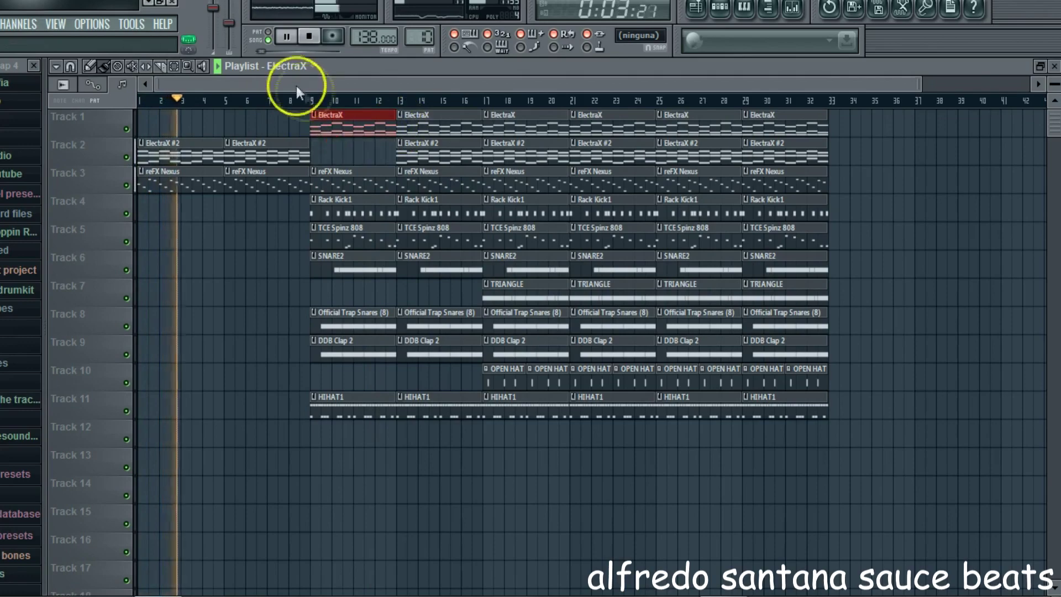
click(314, 102)
click(445, 153)
right_click(446, 152)
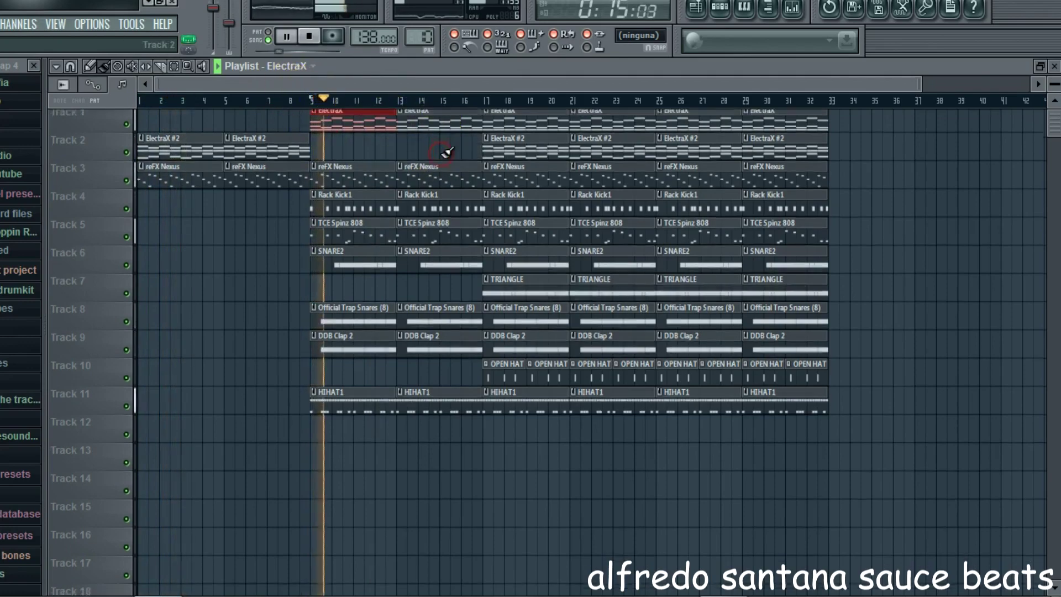
- Delete the reFX Nexus clips in bars 9 to 16, restore the ElectraX #2 clips there, and replay from bar 9
right_click(379, 179)
right_click(428, 180)
click(509, 154)
click(395, 155)
click(316, 152)
click(301, 102)
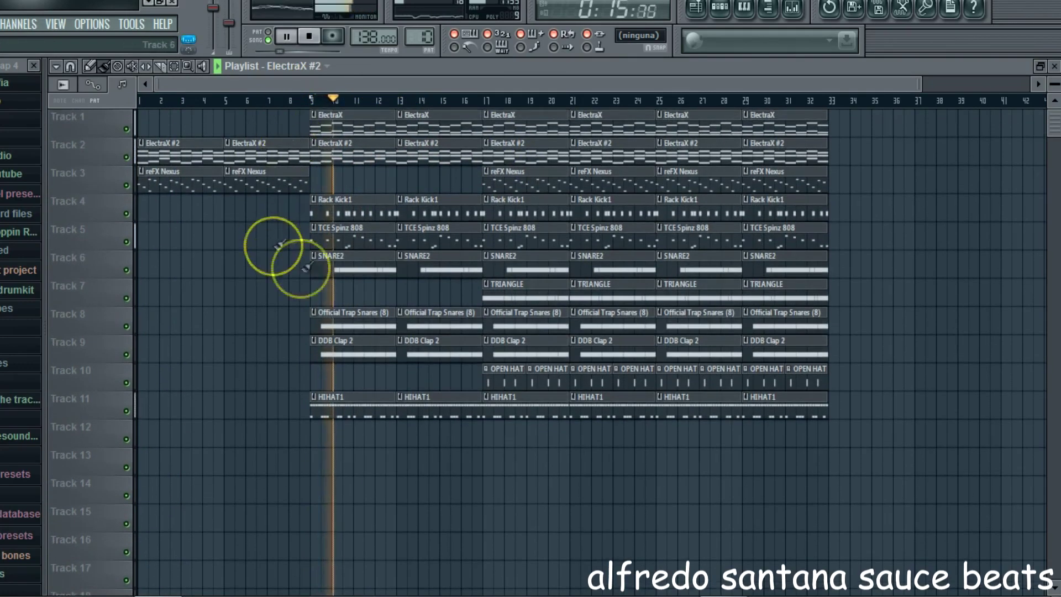
- Try OPEN HAT clips on Track 10 across bars 9 to 16, remove them again, and stop playback
key(space)
drag(498, 368, 234, 379)
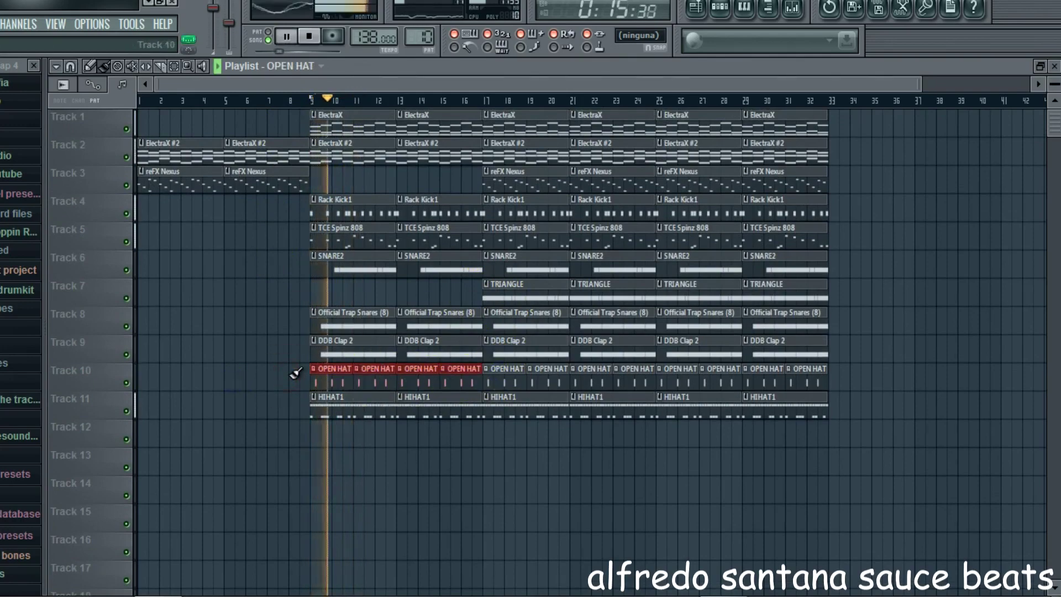
scroll(296, 373, down, 1)
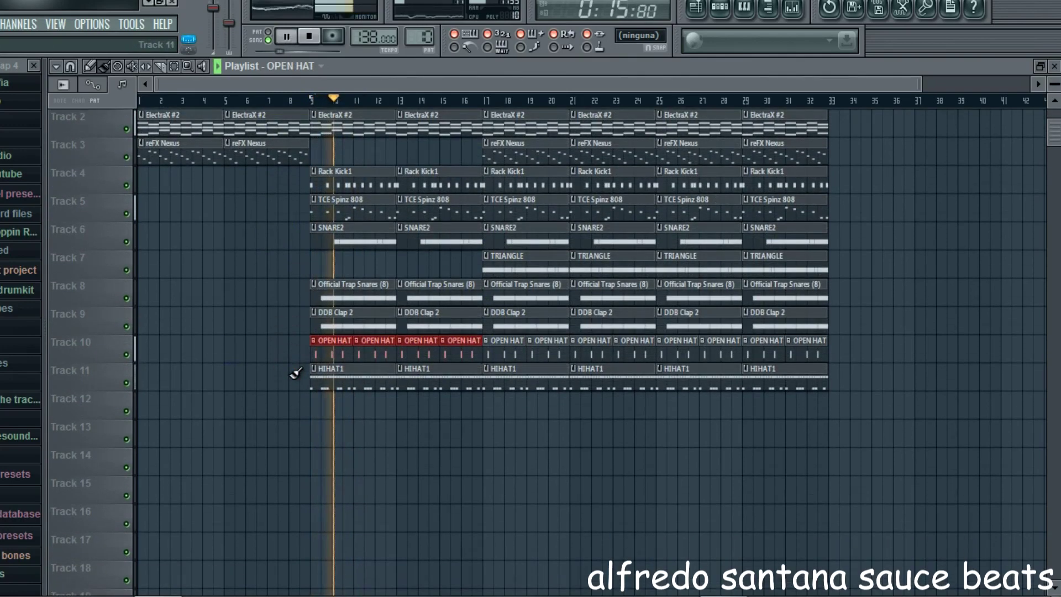
right_click(351, 357)
right_click(378, 359)
right_click(418, 359)
right_click(446, 360)
scroll(445, 356, up, 1)
click(308, 37)
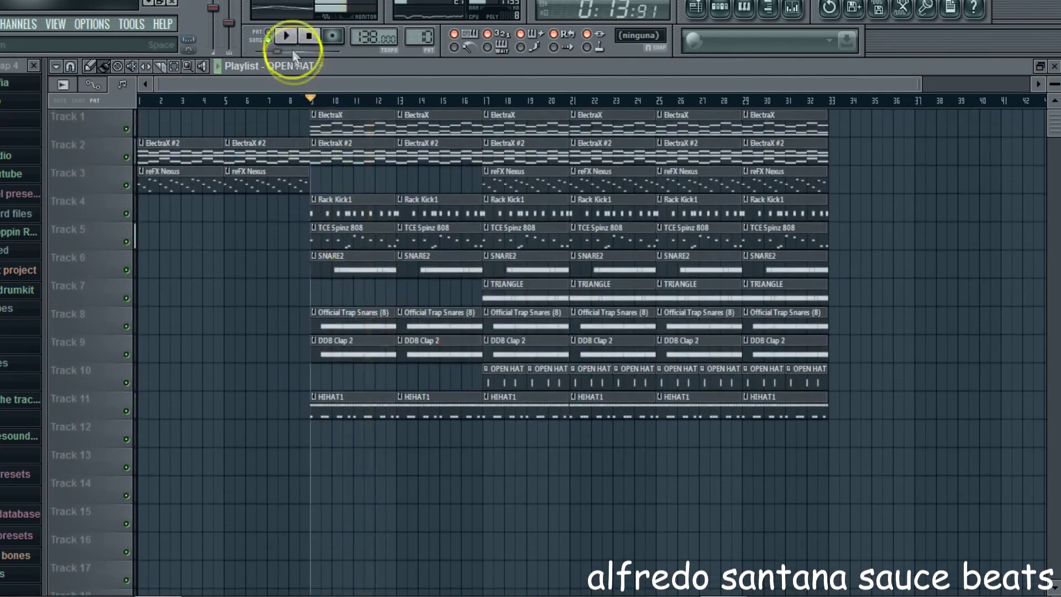
- Restore the playlist to its smaller window and slightly raise the ElectraX channel volume
scroll(256, 247, down, 1)
scroll(251, 253, up, 1)
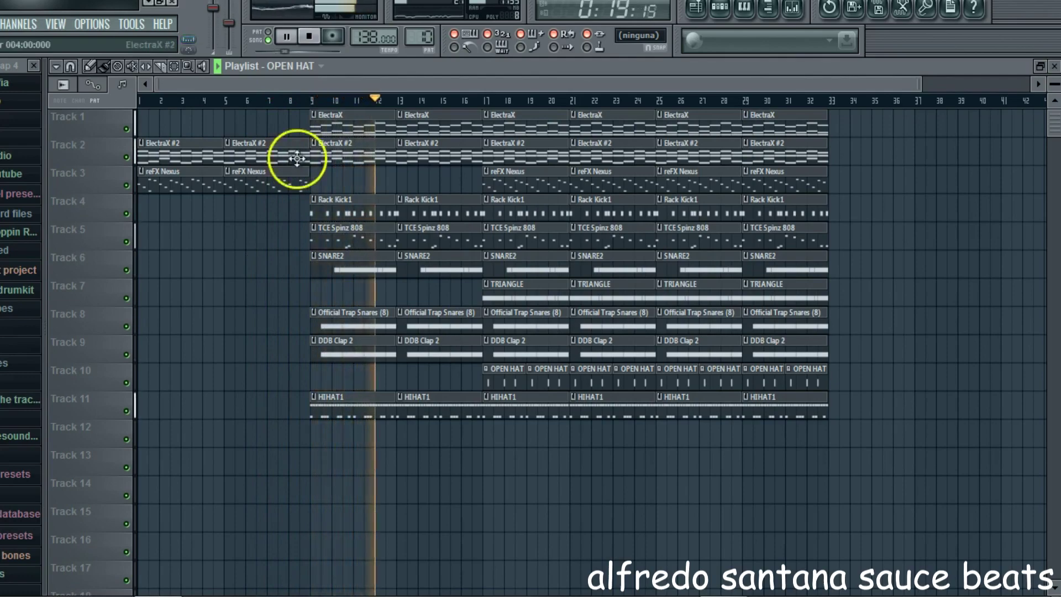
double_click(345, 67)
drag(94, 107, 96, 99)
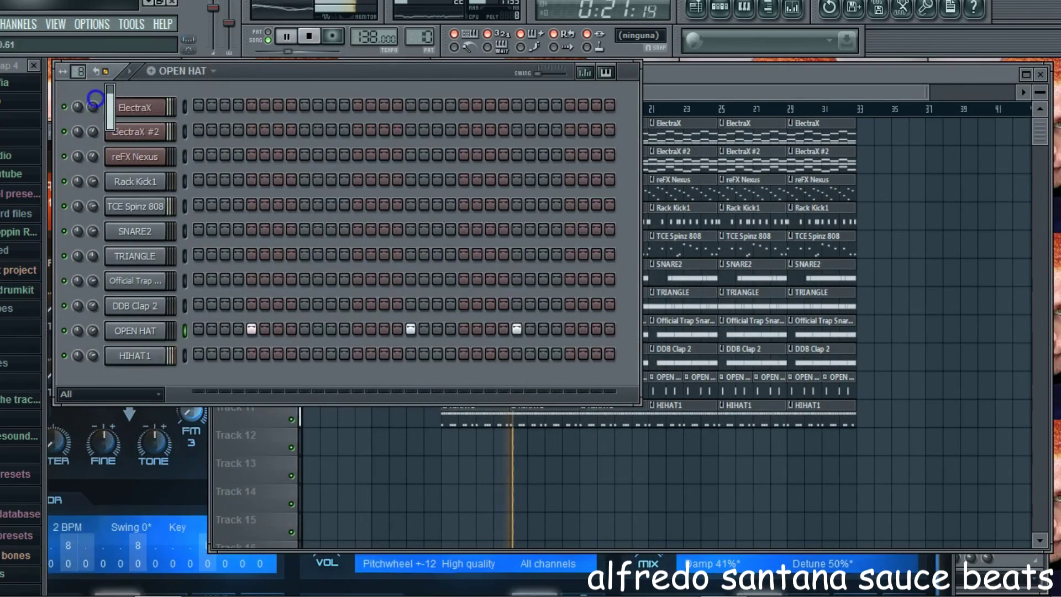
- Maximize the playlist and delete the ElectraX and Rack Kick1 clips in bars 17 to 24
click(644, 111)
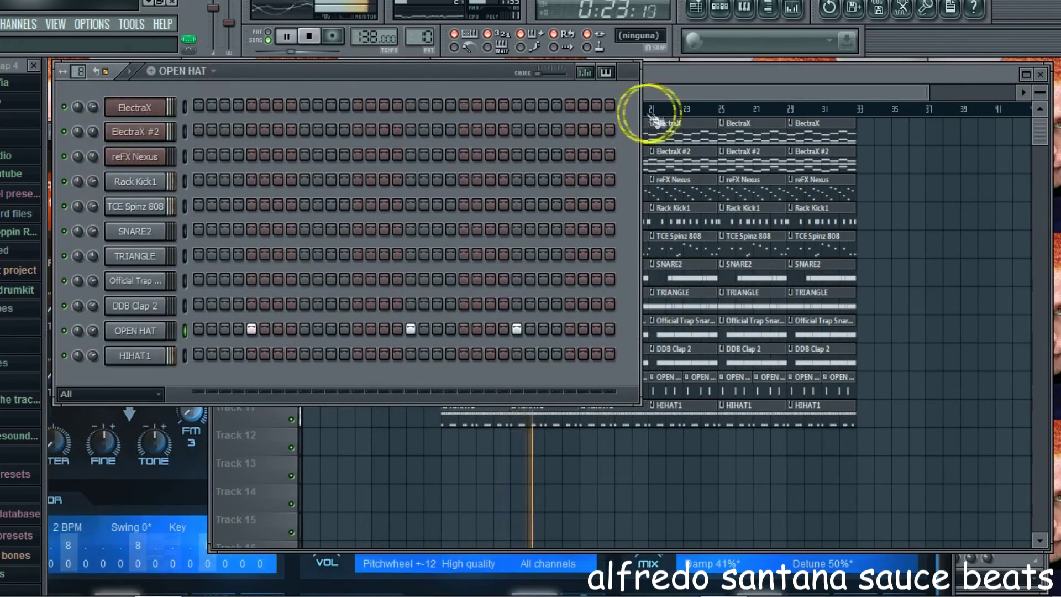
double_click(651, 83)
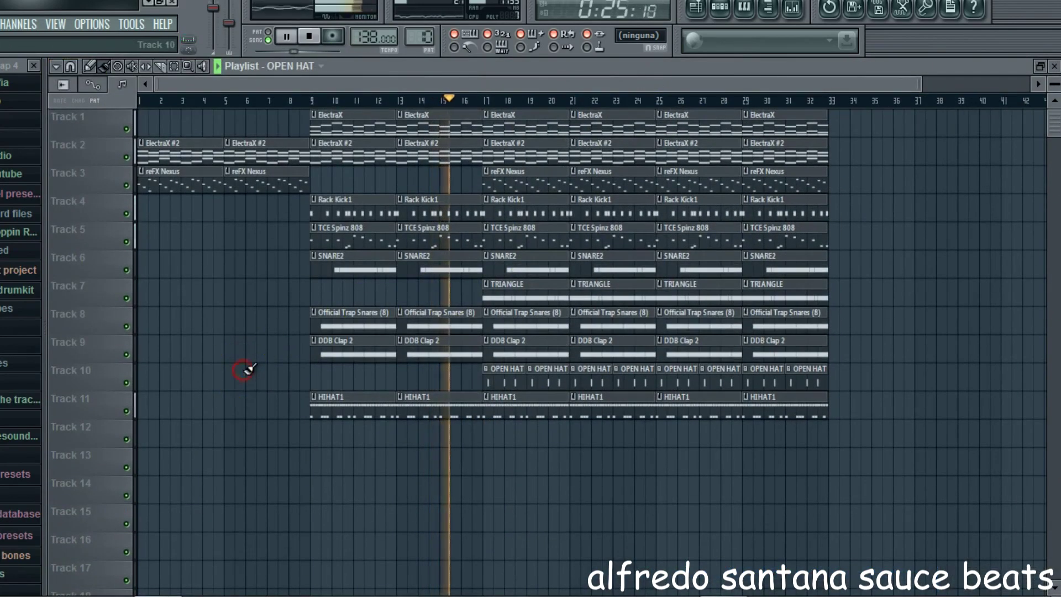
right_click(538, 123)
right_click(584, 124)
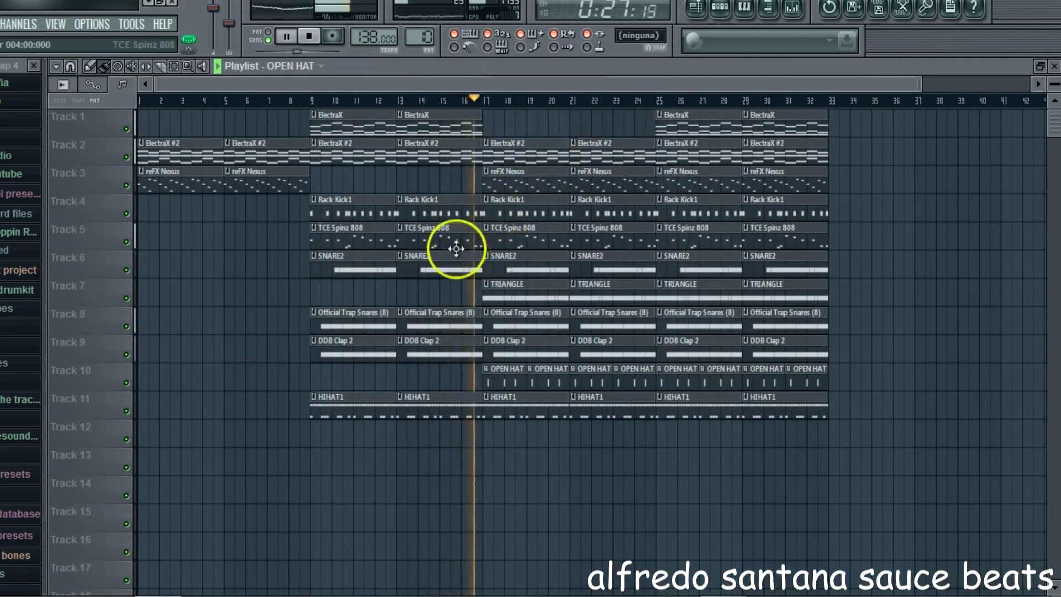
right_click(517, 213)
right_click(588, 215)
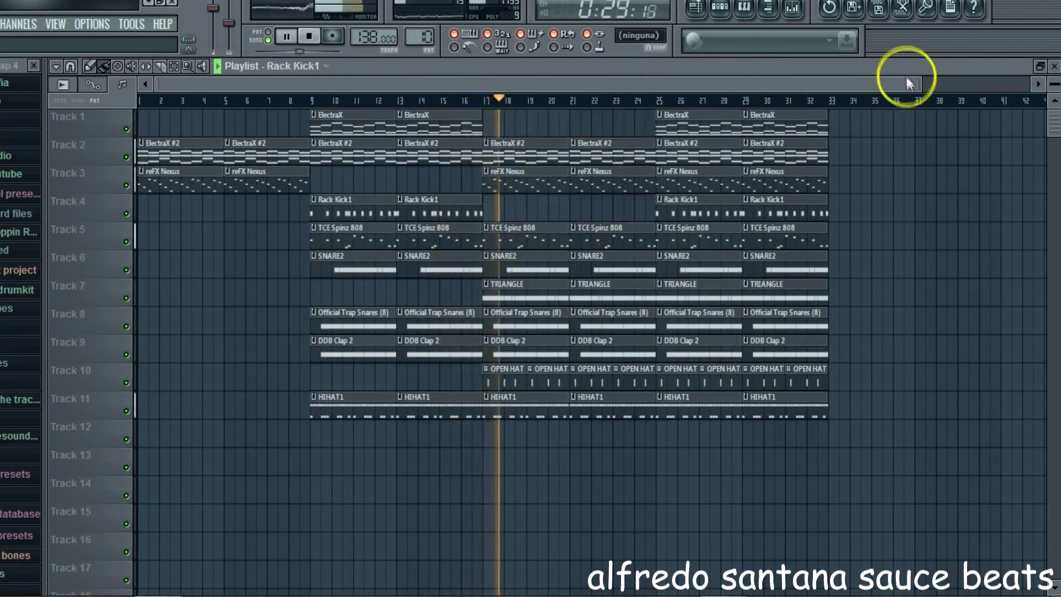
- Restore the playlist to its smaller window and adjust the reFX Nexus channel volume to about 0.27
drag(918, 81, 933, 82)
double_click(849, 69)
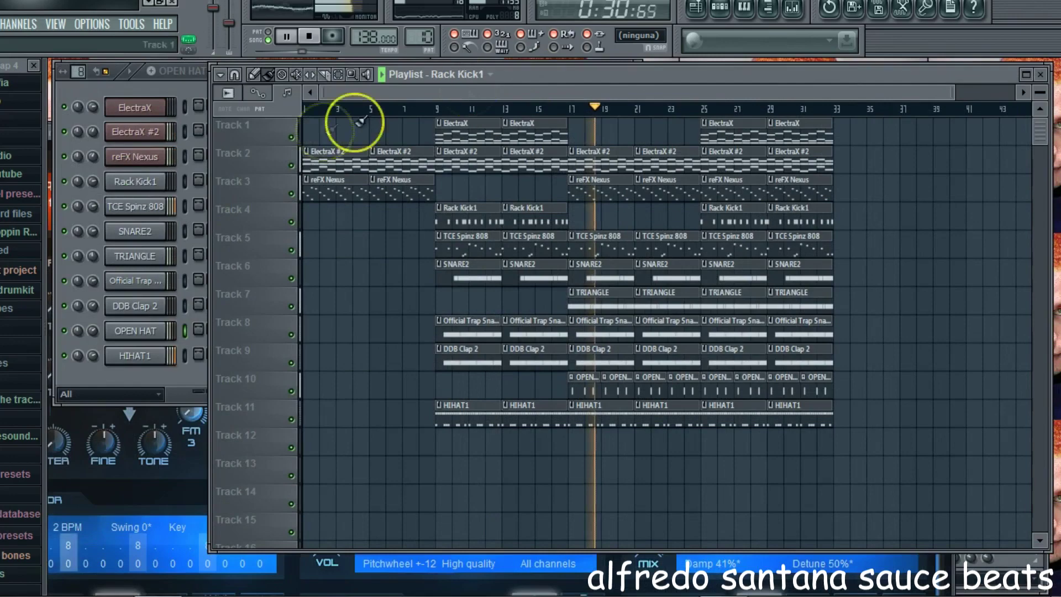
click(101, 159)
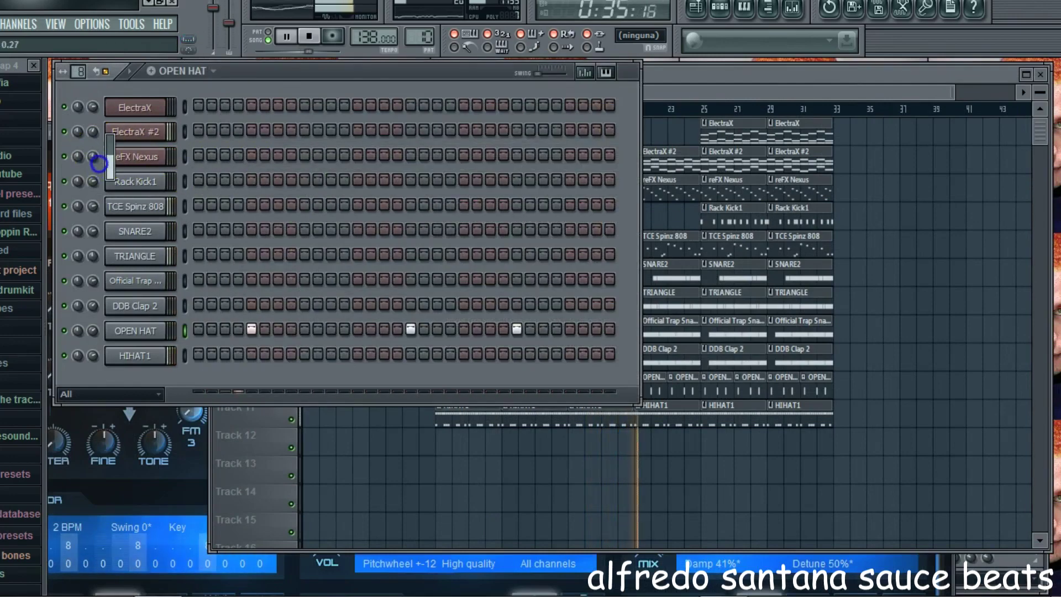
- Maximize the playlist and delete the reFX Nexus and HIHAT1 clips in bars 25 to 32
click(729, 65)
double_click(728, 71)
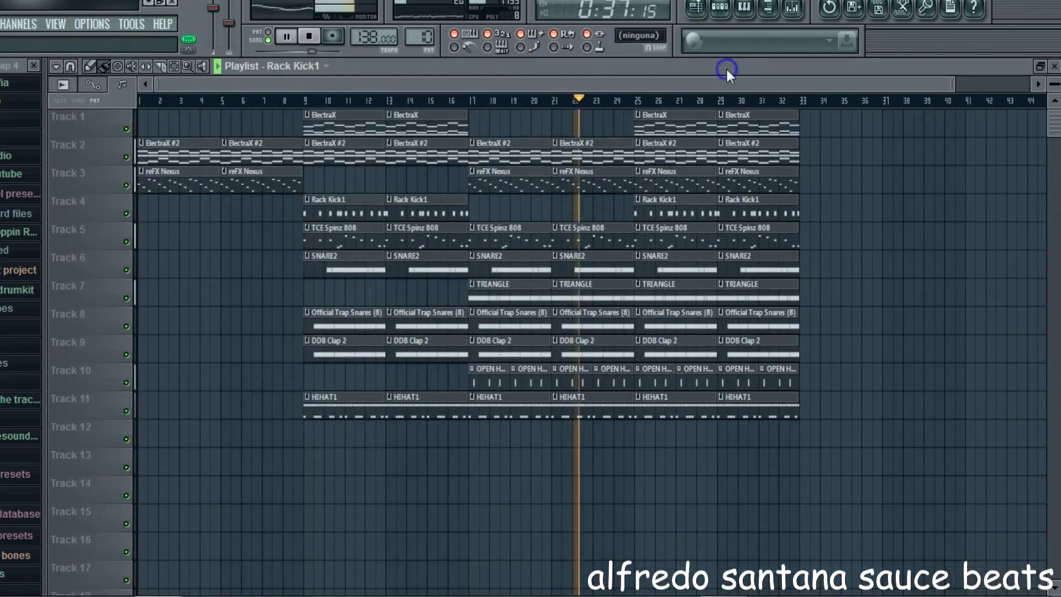
right_click(681, 177)
right_click(746, 176)
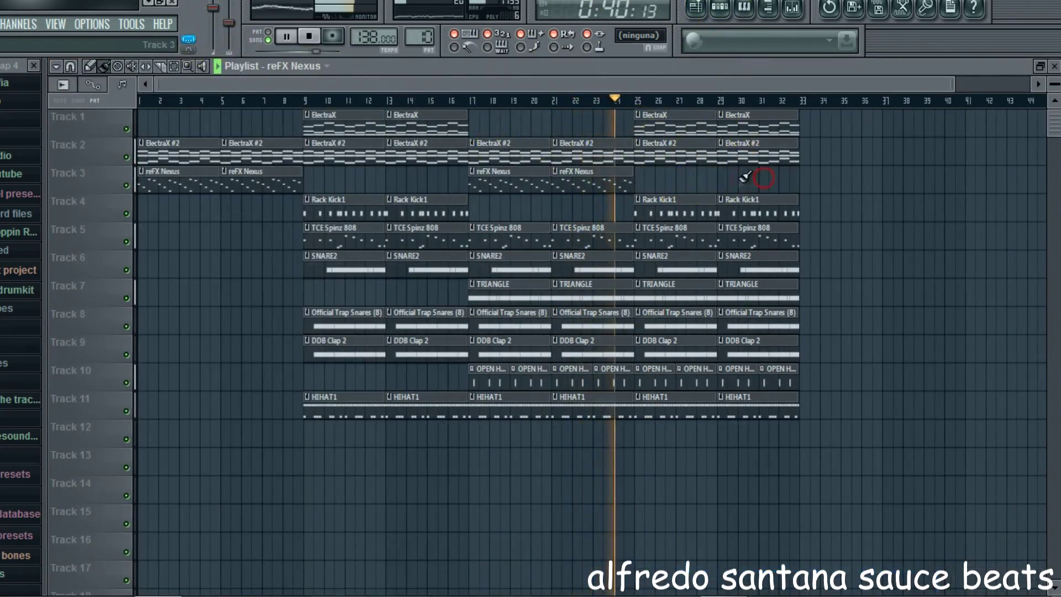
right_click(675, 393)
right_click(763, 403)
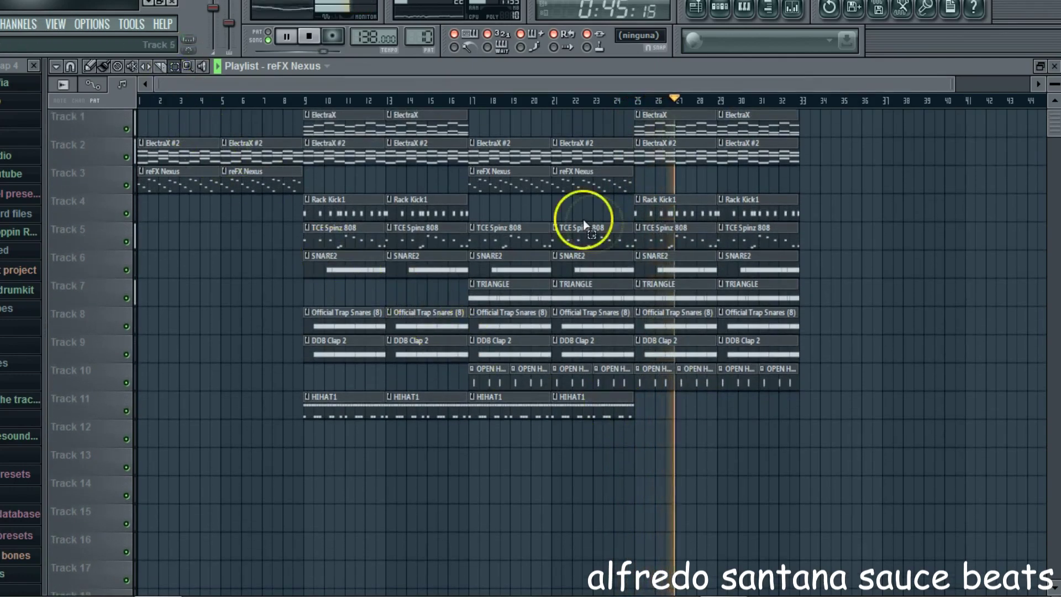
drag(608, 417, 495, 94)
click(104, 67)
click(158, 81)
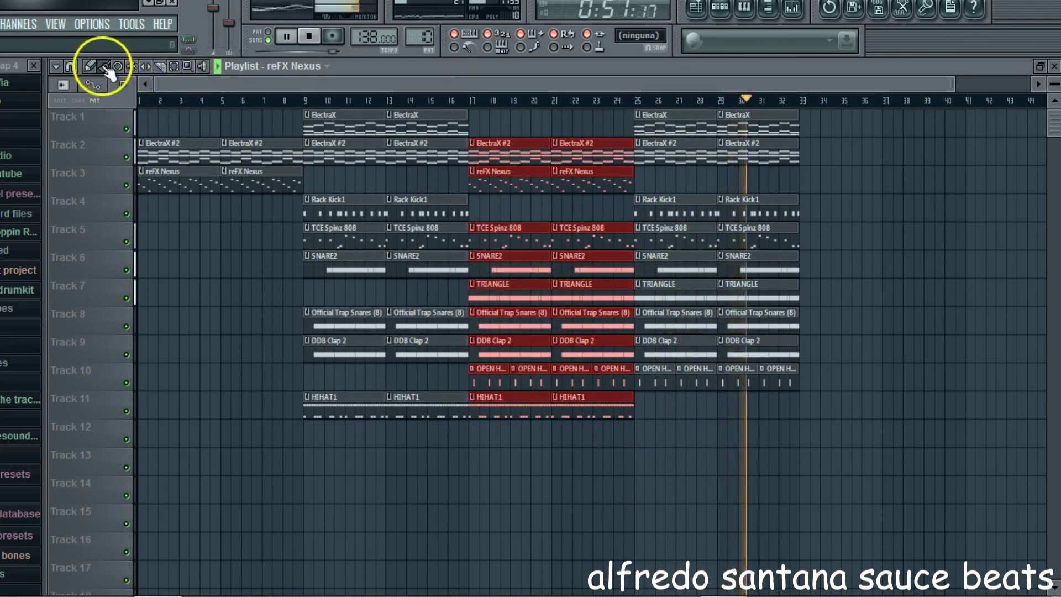
click(155, 84)
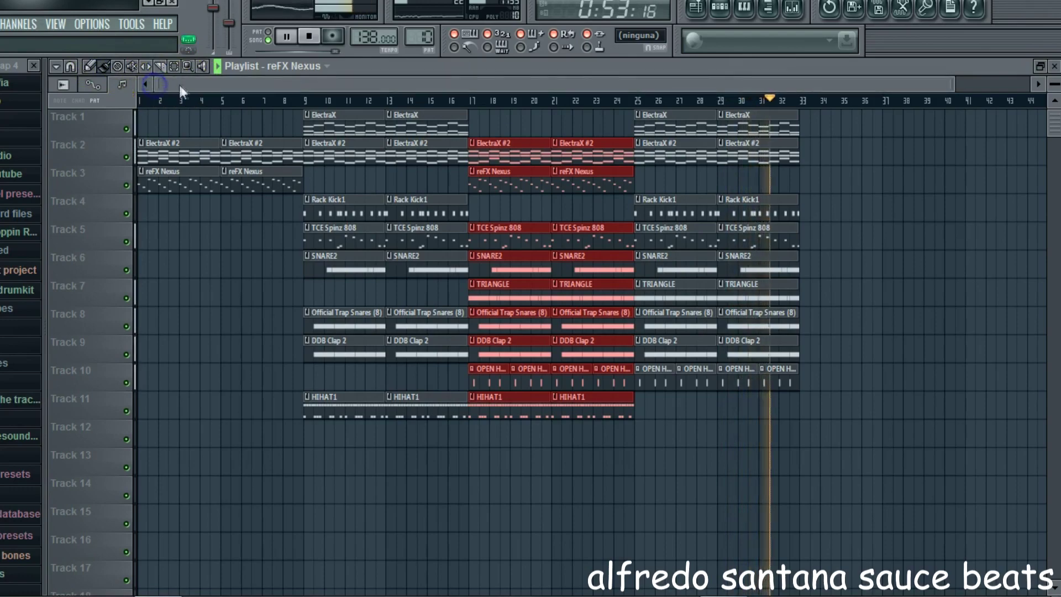
right_click(820, 190)
click(591, 149)
- Stop playback and load Fruity Love Philter into the second effect slot of the Master mixer track
key(space)
click(791, 11)
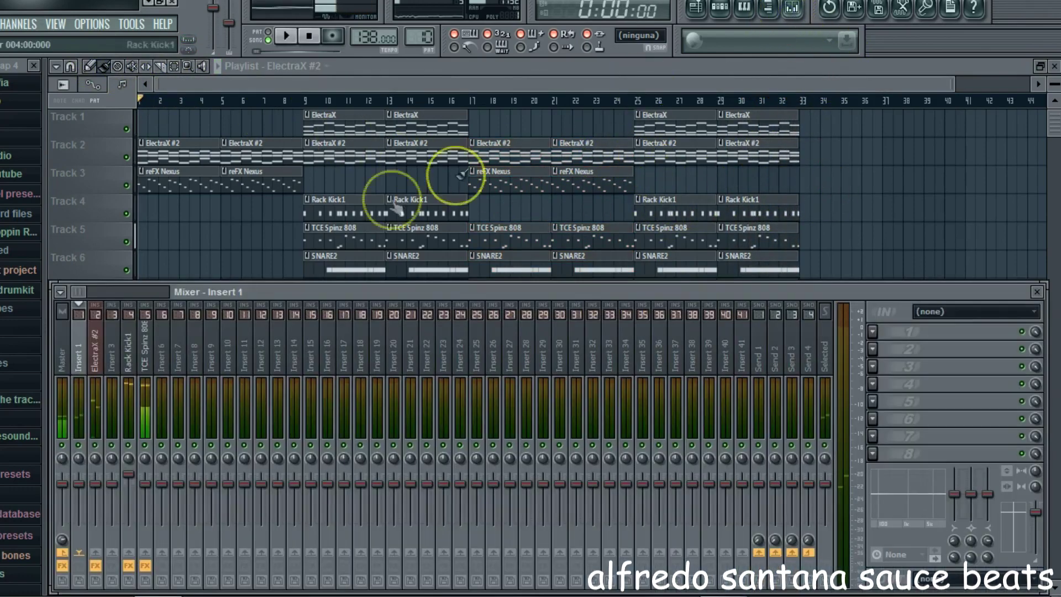
click(62, 345)
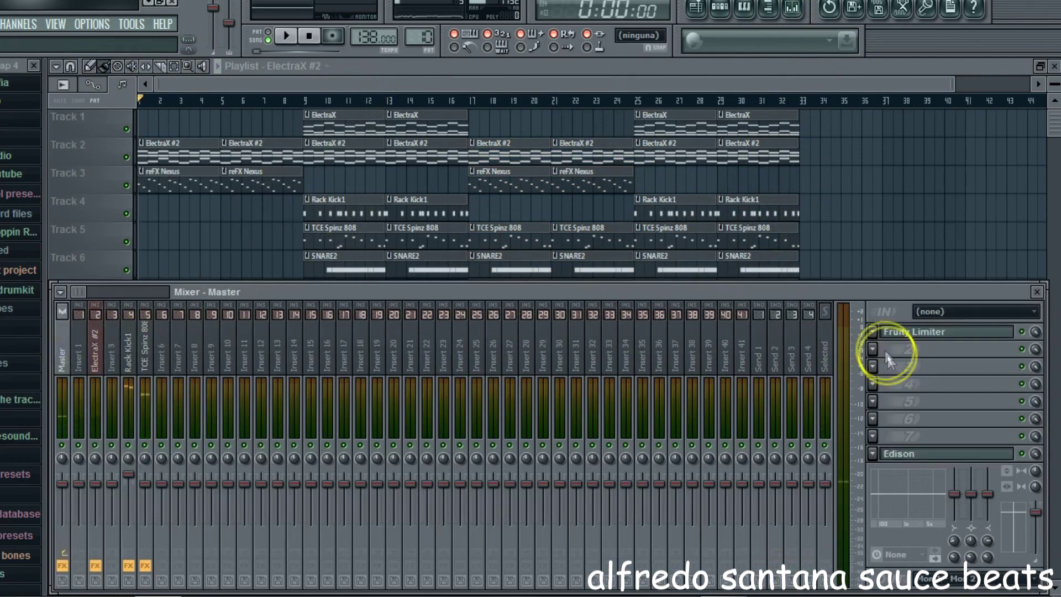
click(886, 354)
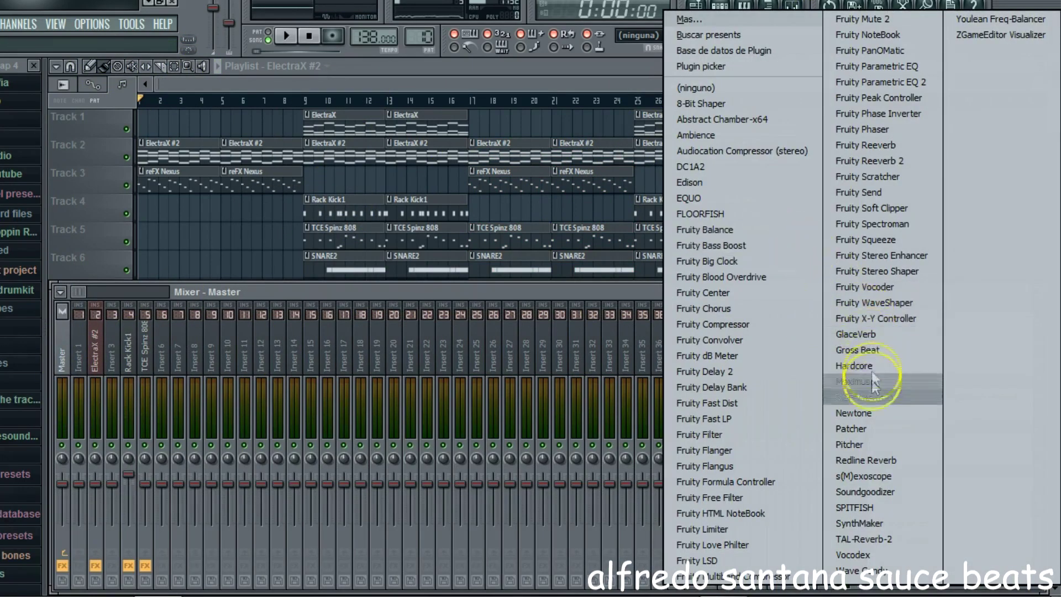
click(767, 539)
- Restore the playlist to its smaller window, play from the start briefly, and reopen Fruity Love Philter on the Master track
double_click(780, 68)
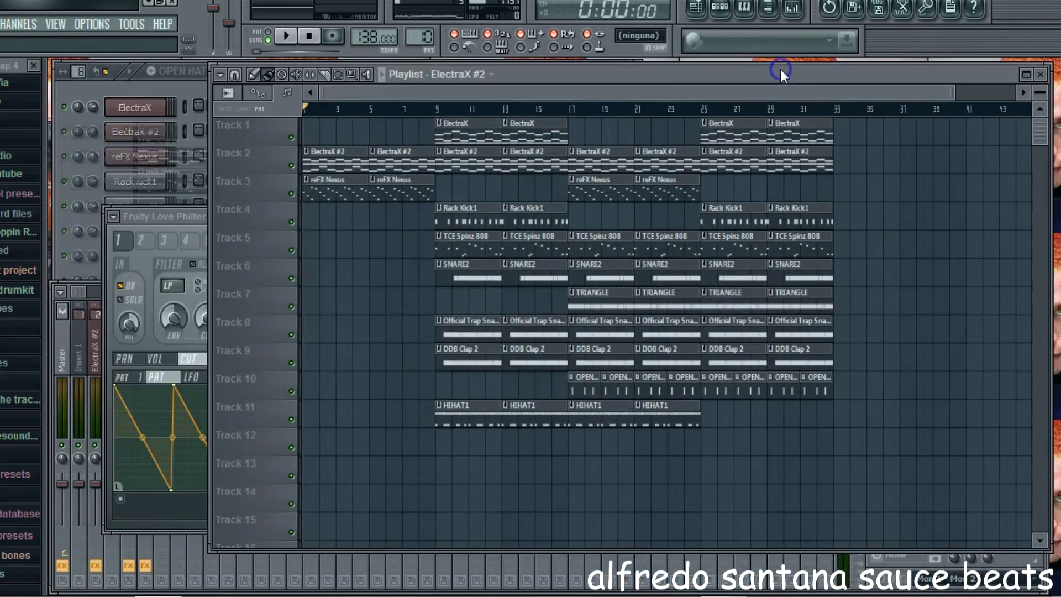
key(space)
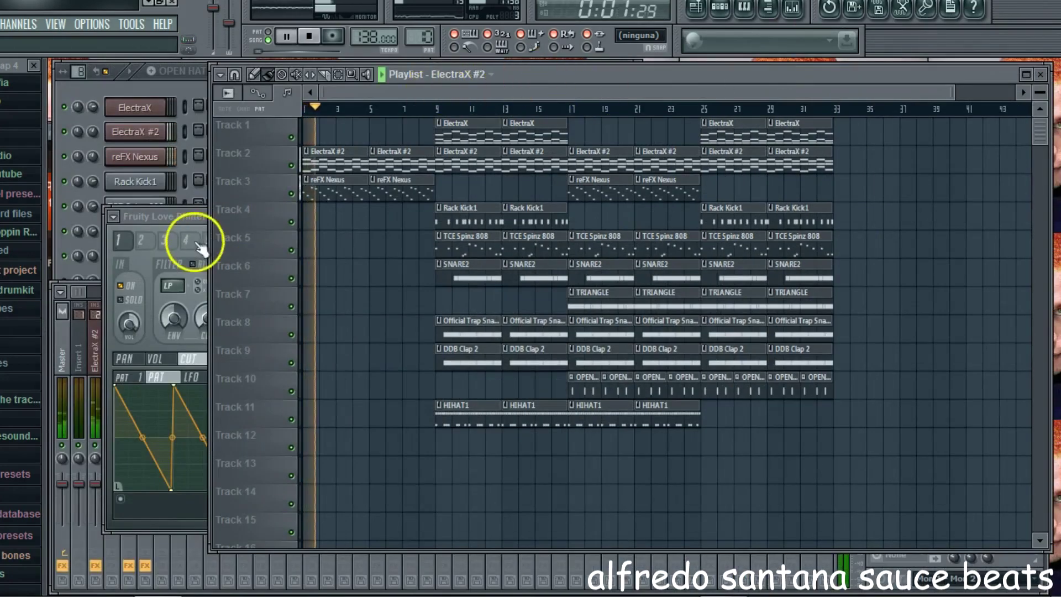
click(61, 312)
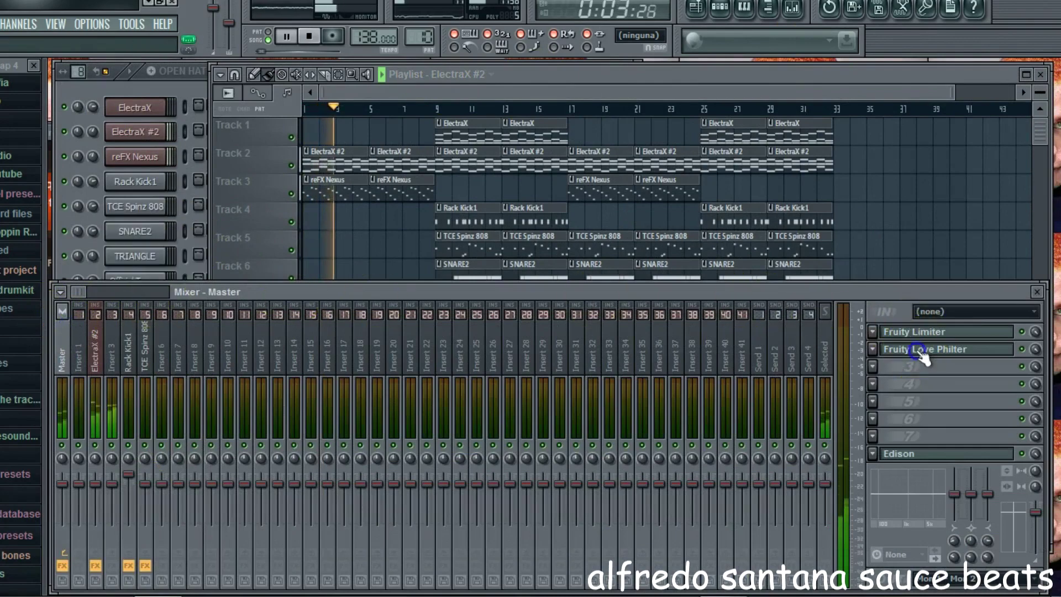
click(917, 349)
key(space)
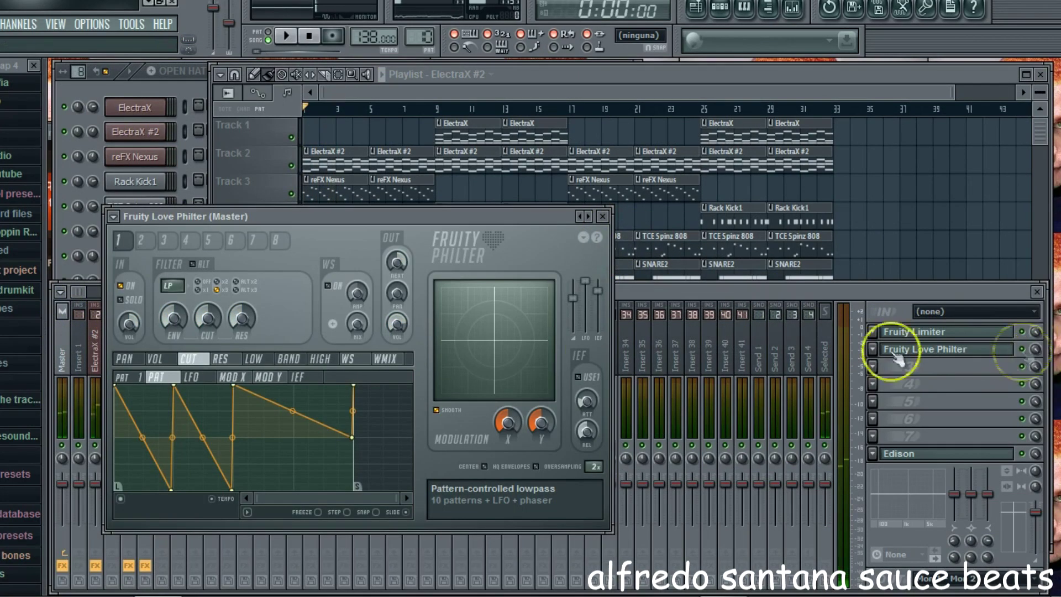
- Audition Fruity Love Philter presets with short playbacks, settle on "Lowpass controlled by envelope follower", and close the plugin
click(587, 217)
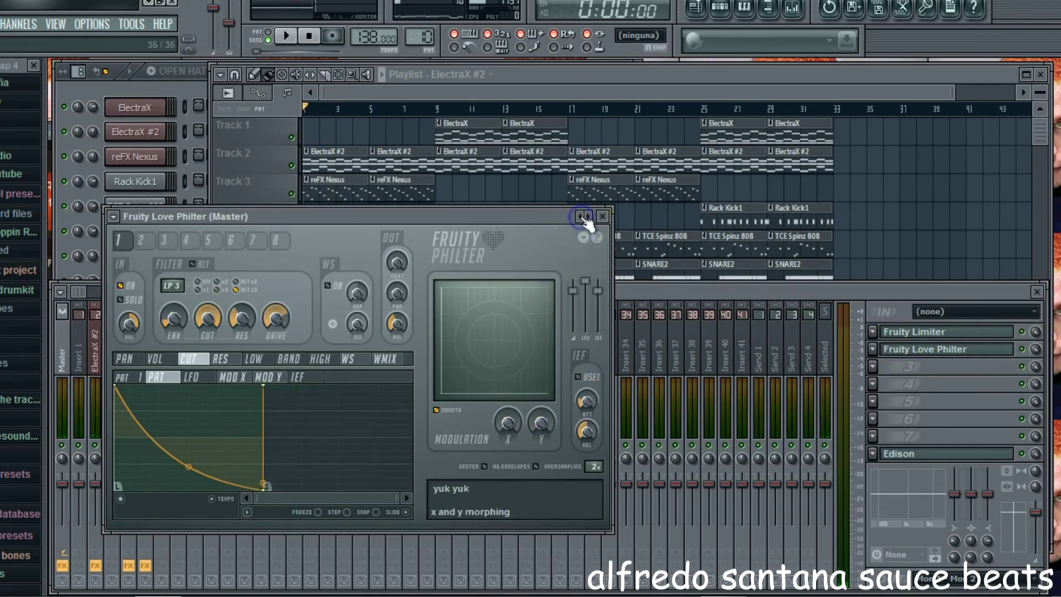
click(587, 217)
click(582, 216)
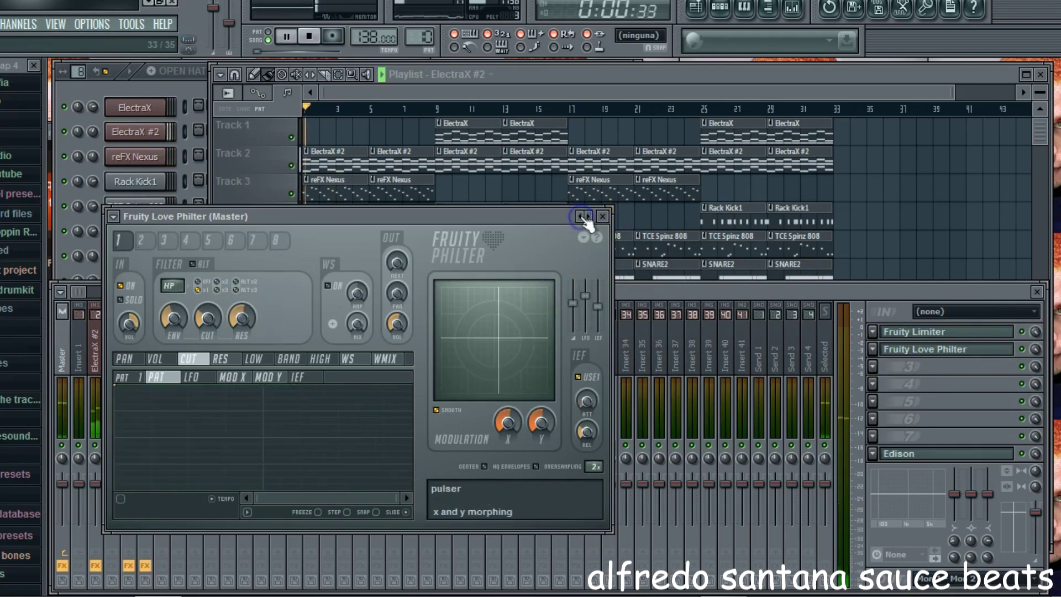
key(space)
click(581, 216)
key(space)
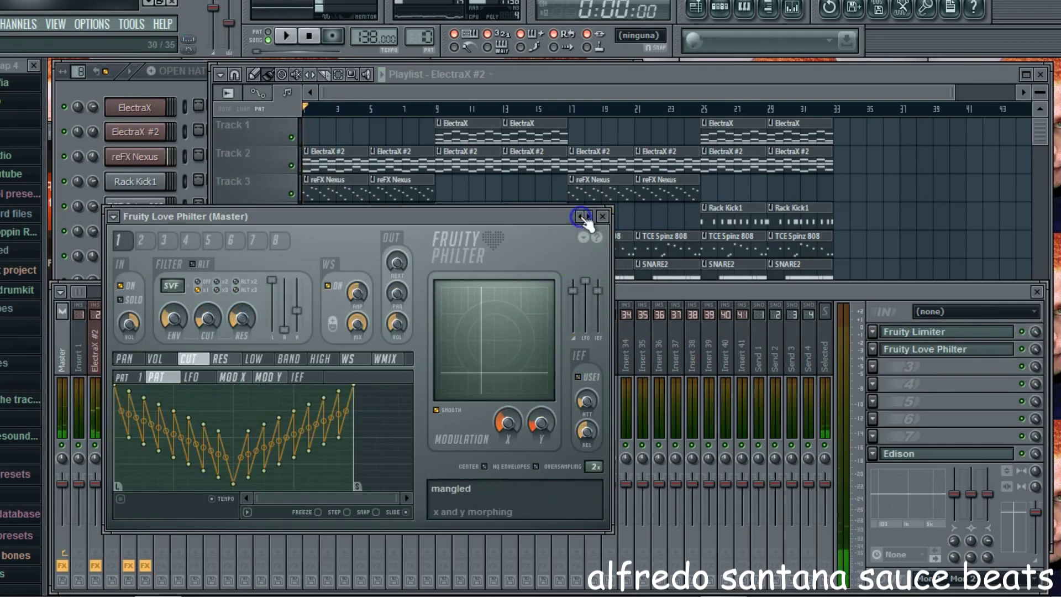
click(582, 217)
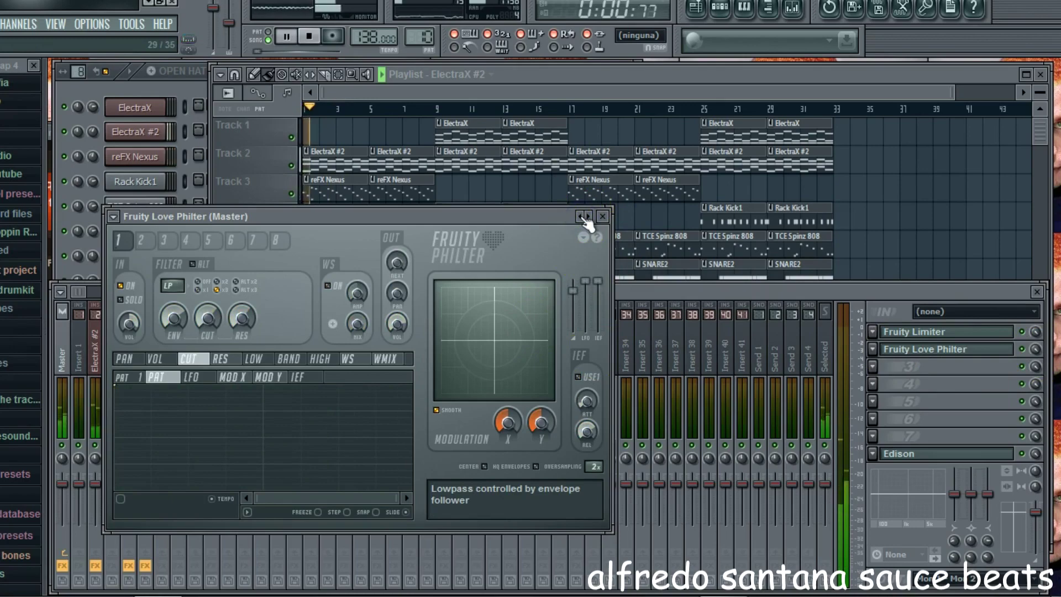
key(space)
click(602, 217)
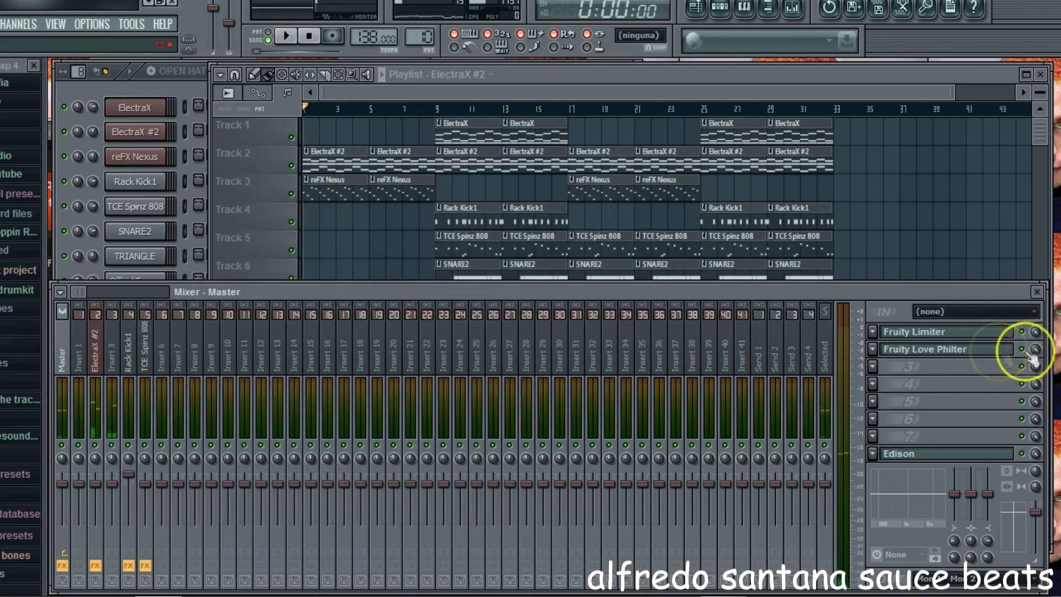
- Load Gross Beat into the third Master effect slot and try the Basic 6 and Basic 5 time presets
click(889, 372)
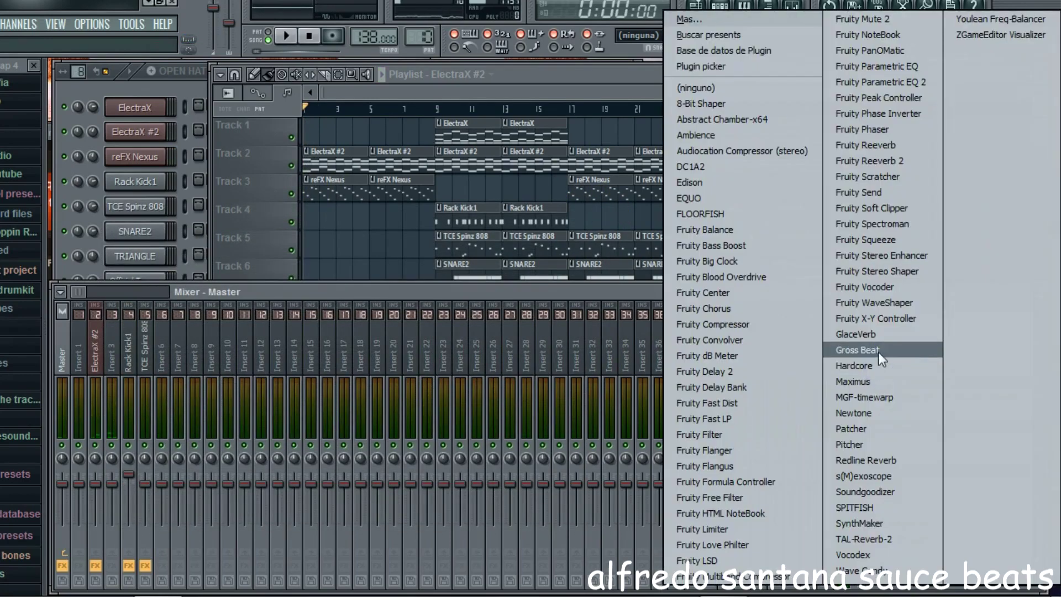
click(857, 350)
click(168, 359)
click(260, 372)
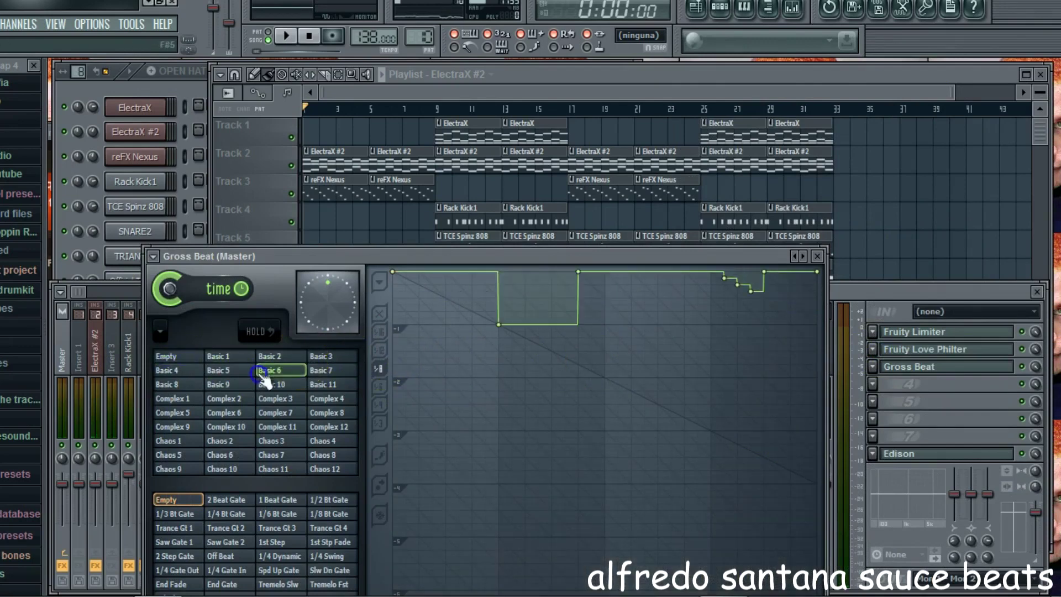
click(230, 374)
key(space)
key(space)
- Audition further Gross Beat time presets, including Complex 2, choose Basic 10, and close the plugin
click(231, 385)
key(space)
click(221, 398)
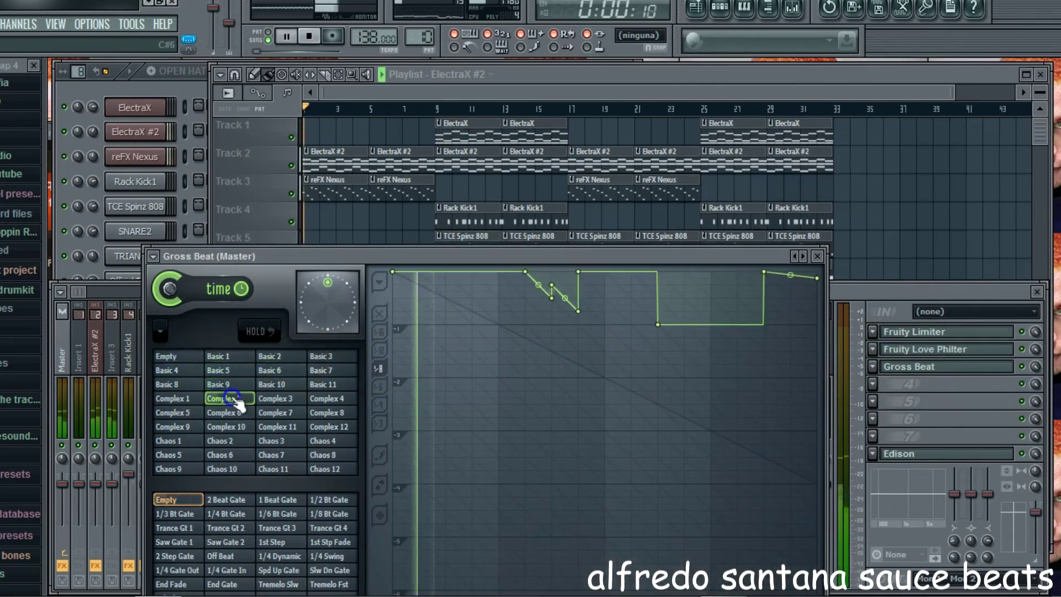
click(258, 399)
click(271, 385)
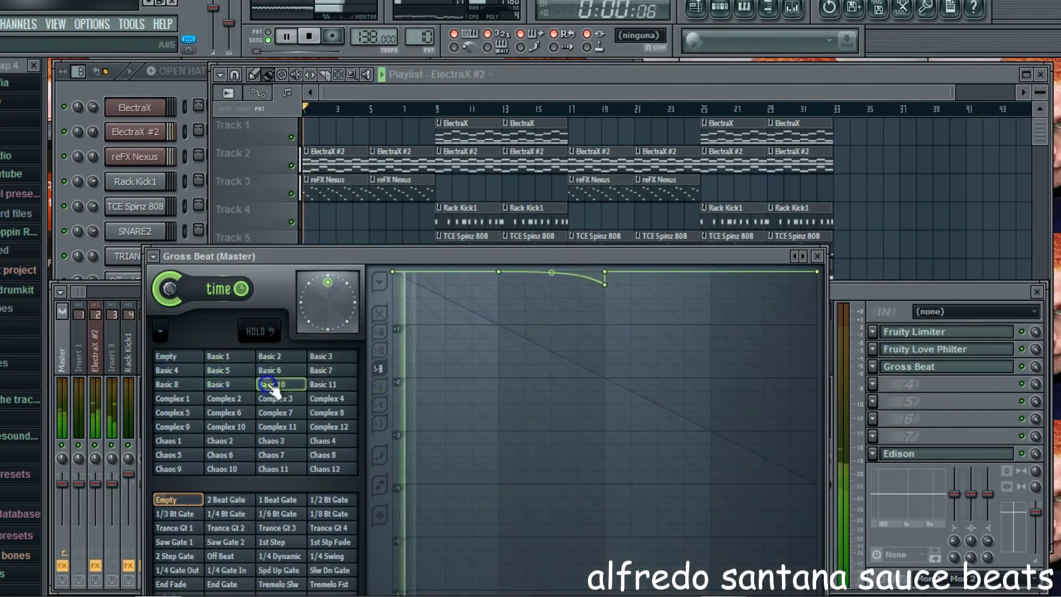
click(817, 256)
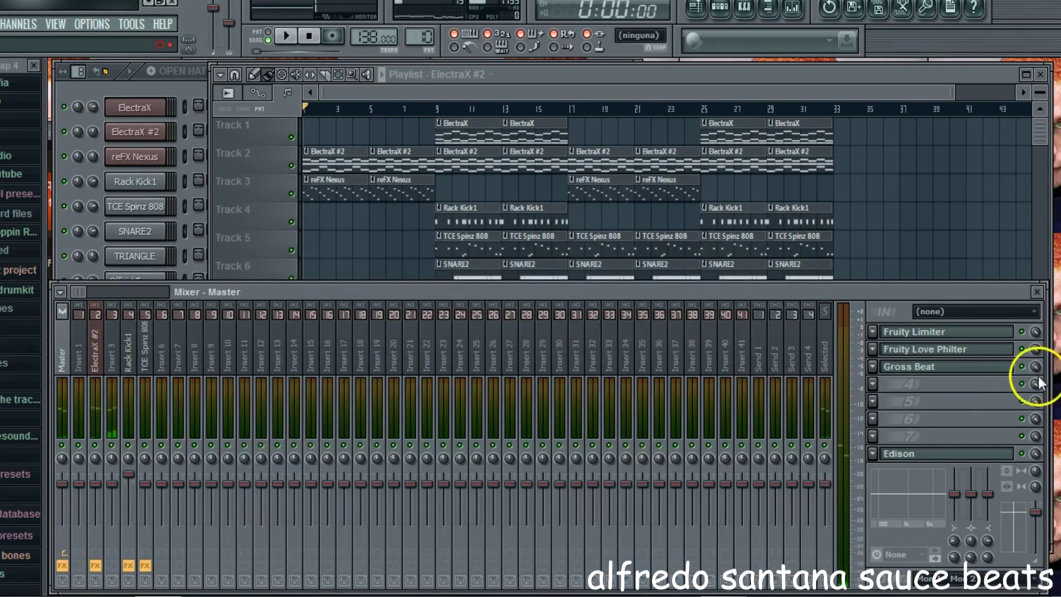
- Maximize the playlist, move the playback position to bar 9, and play from there with the mixer open
key(space)
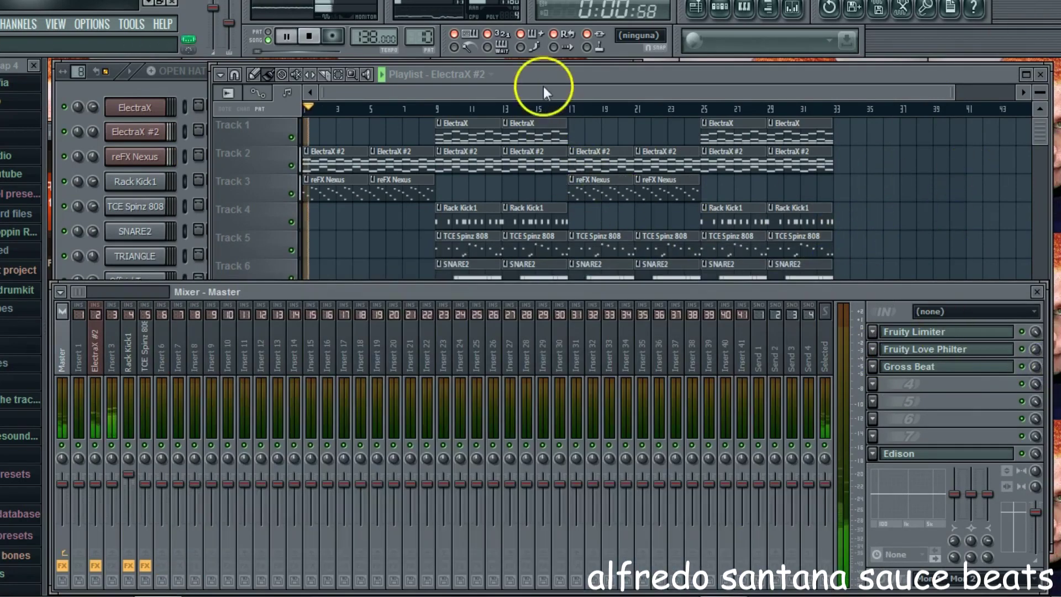
double_click(546, 74)
click(309, 104)
key(space)
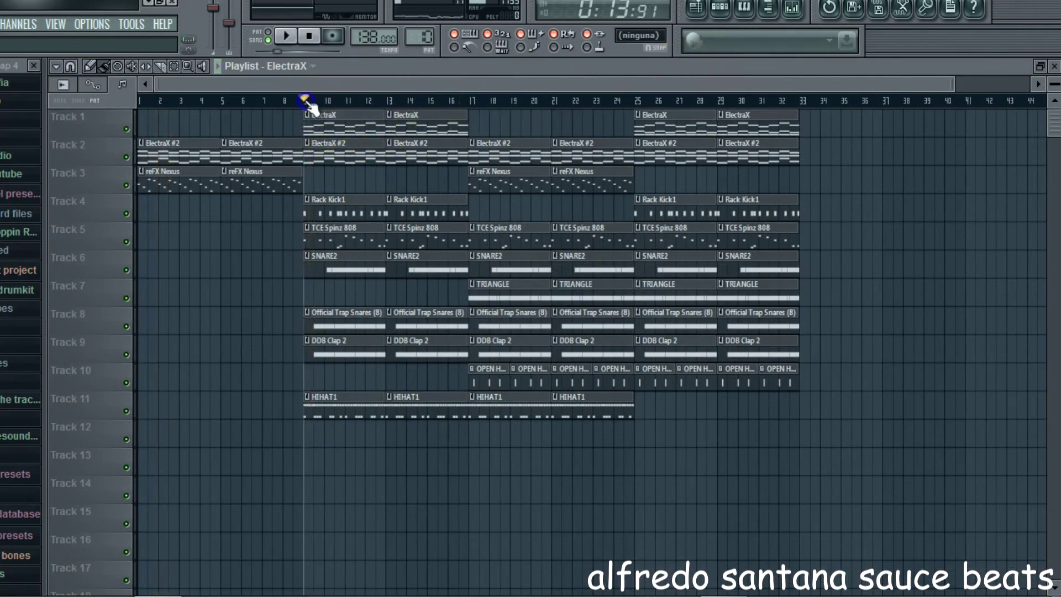
click(792, 8)
key(space)
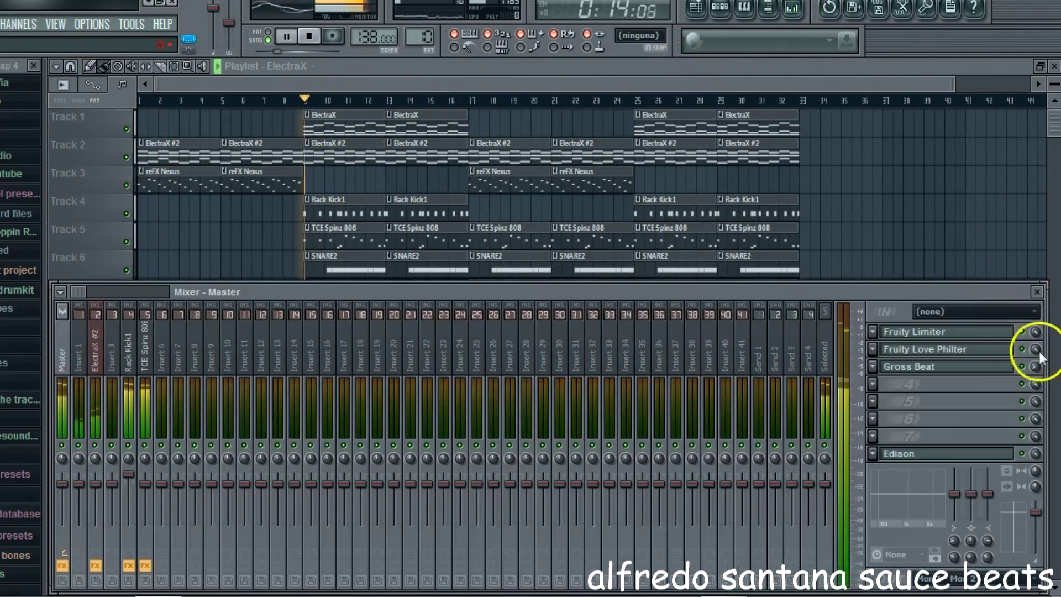
- Give the last point of Gross Beat's Basic 10 time envelope a single curve, lower it slightly, and play the result
click(970, 367)
key(space)
right_click(817, 271)
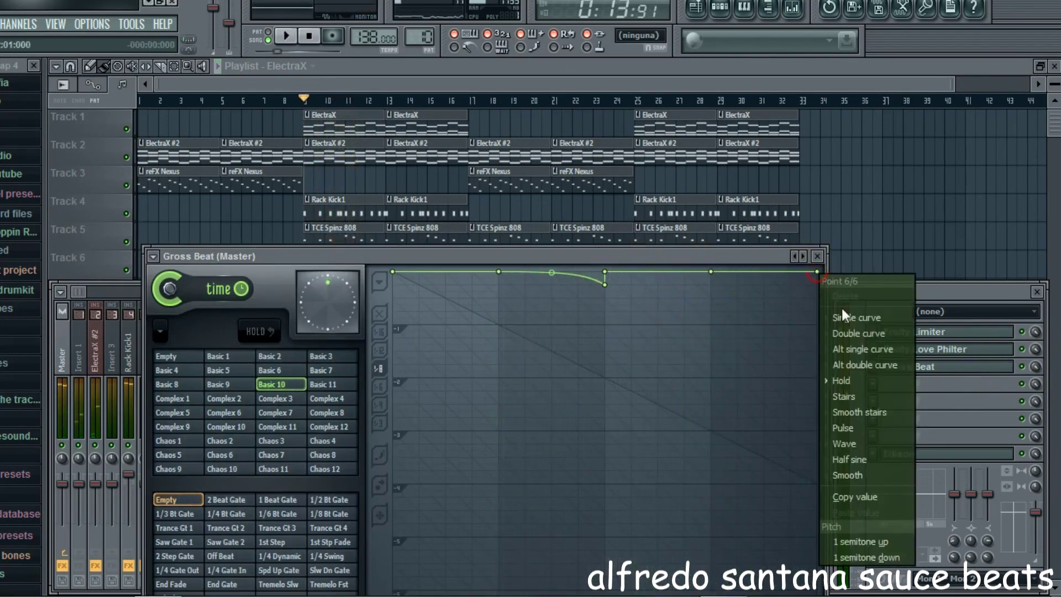
click(841, 311)
drag(823, 275, 821, 279)
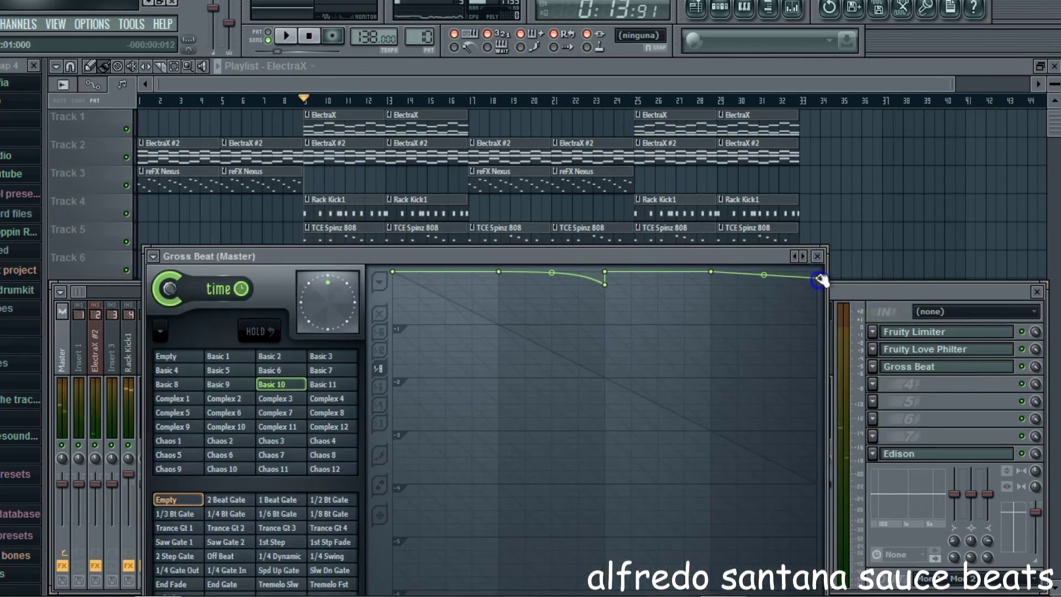
key(space)
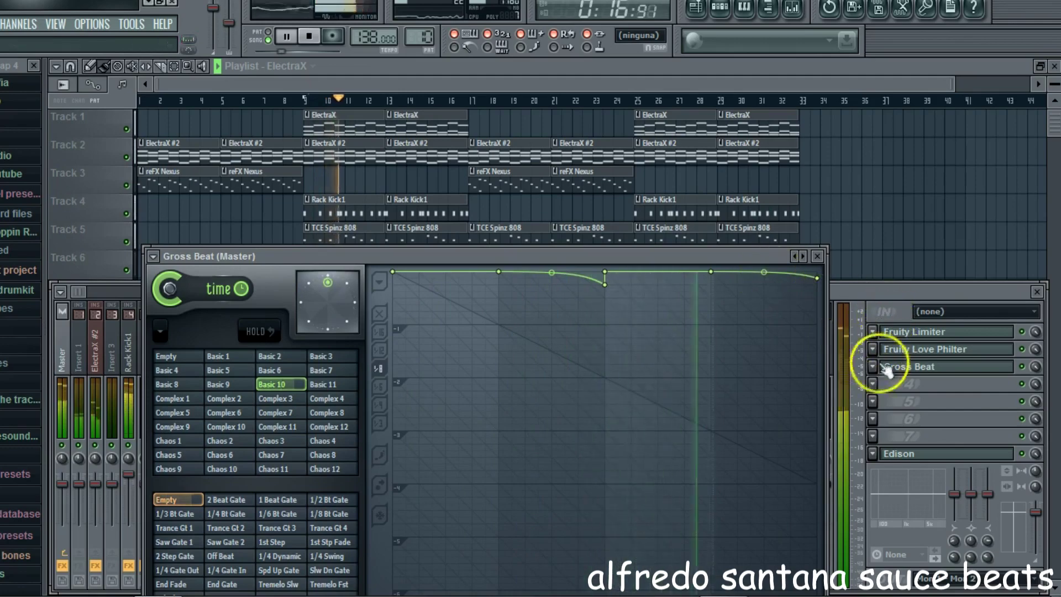
- Select all playlist clips in bars 9 to 32 and duplicate them into bars 33 to 56
click(910, 394)
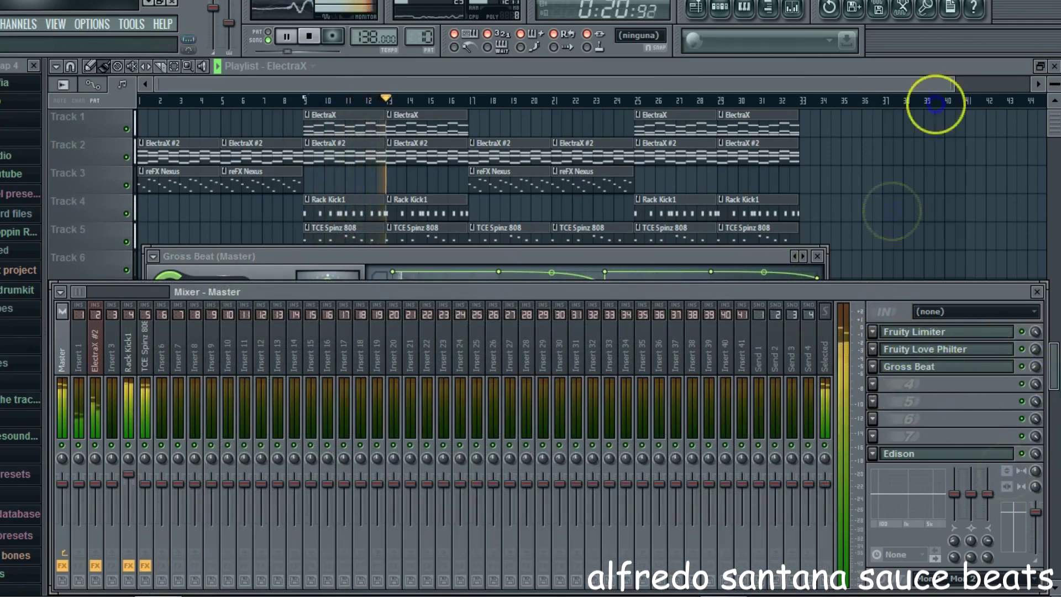
click(346, 85)
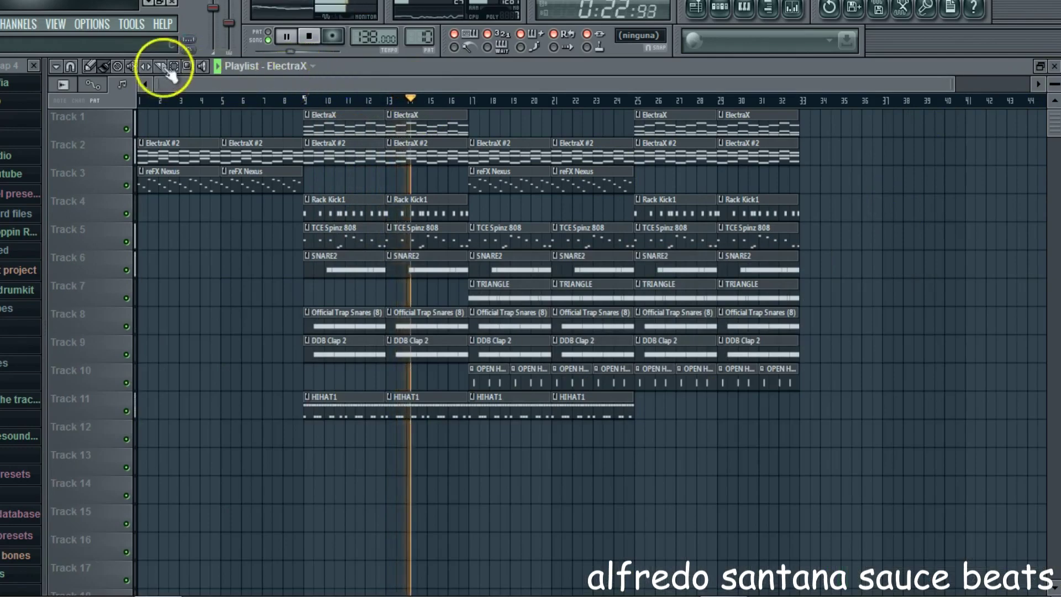
drag(895, 439, 334, 89)
click(57, 67)
mouse_move(77, 84)
click(197, 128)
drag(351, 82, 142, 83)
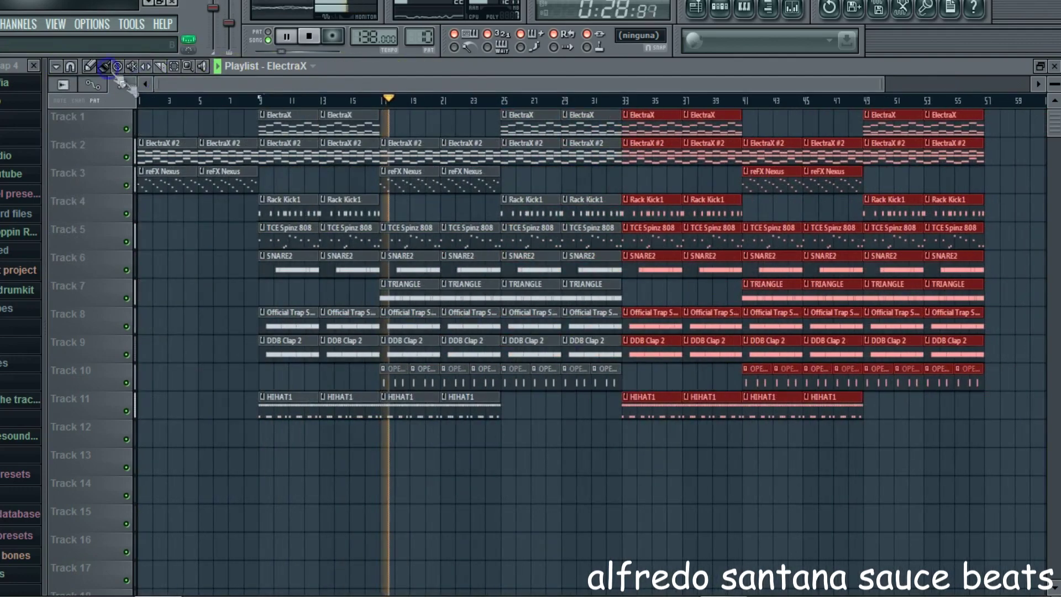
- Place clips after bar 56 at the end of Tracks 1 and 2, stop playback, and open the mixer
click(1021, 144)
drag(985, 119, 1020, 139)
drag(869, 85, 906, 84)
key(space)
click(791, 9)
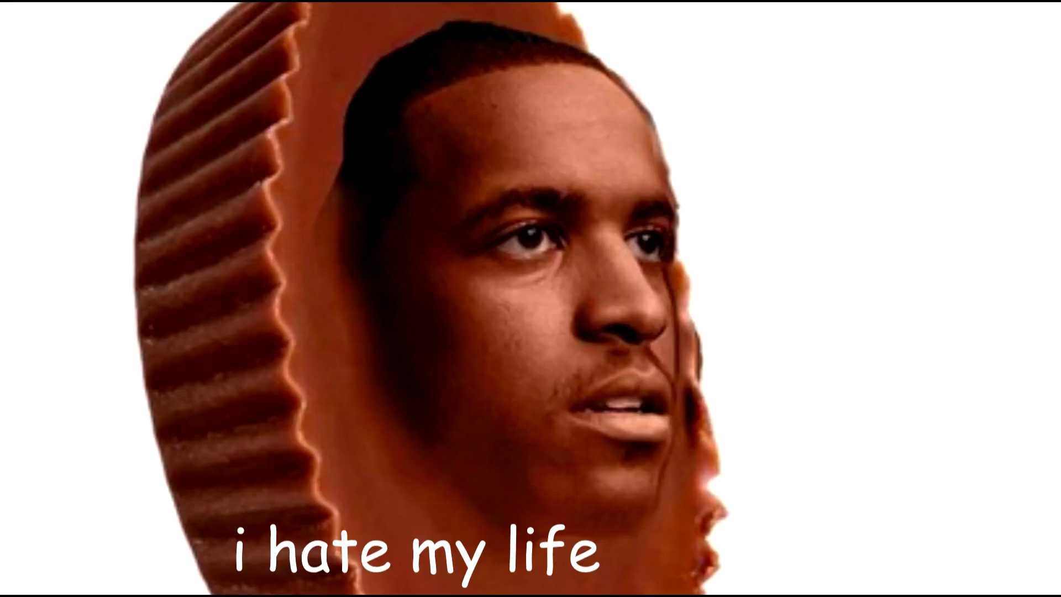